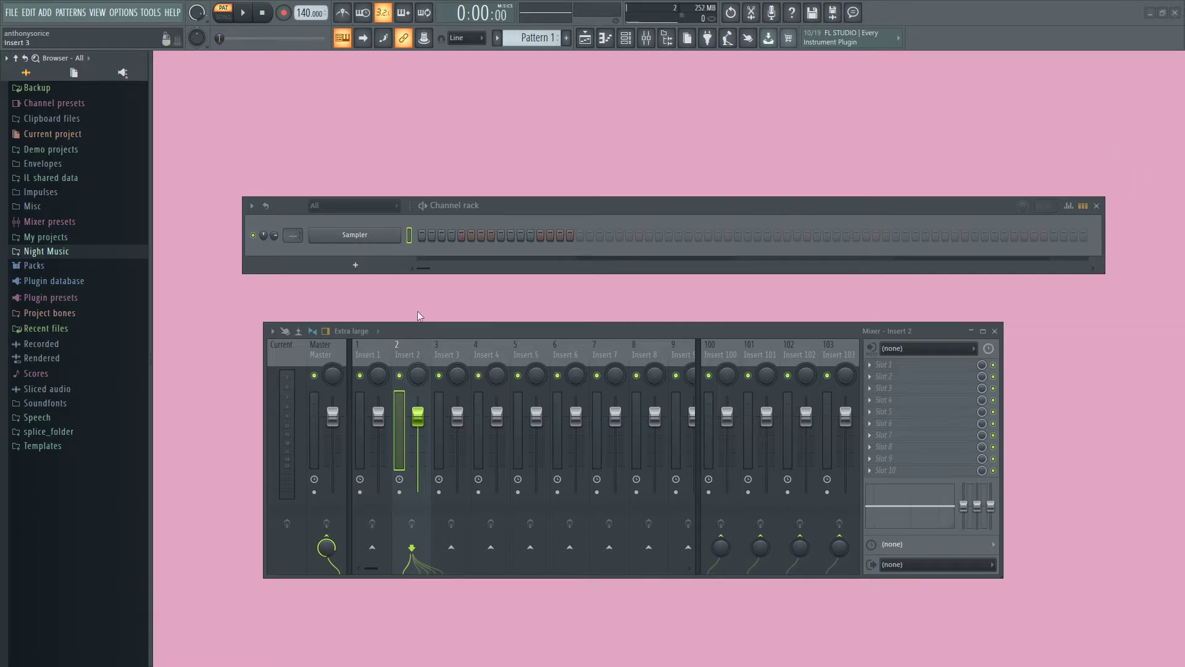
Add a Sytrus instrument as a new channel in the channel rack and reposition its plugin window.
left_click(356, 265)
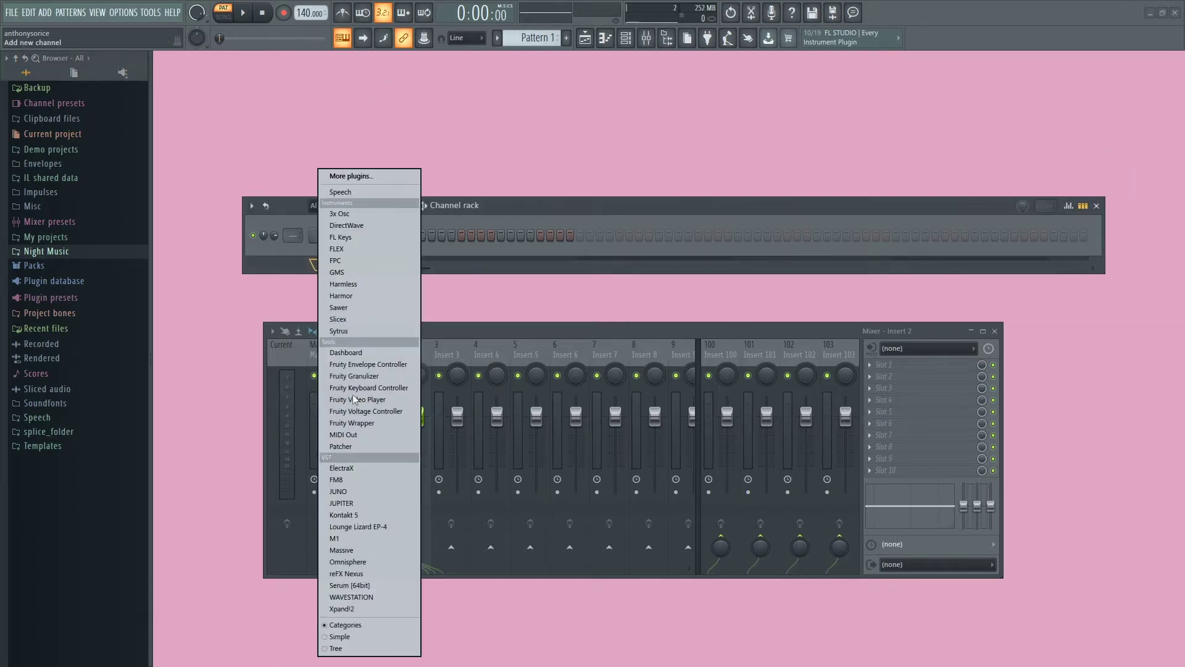
left_click(353, 329)
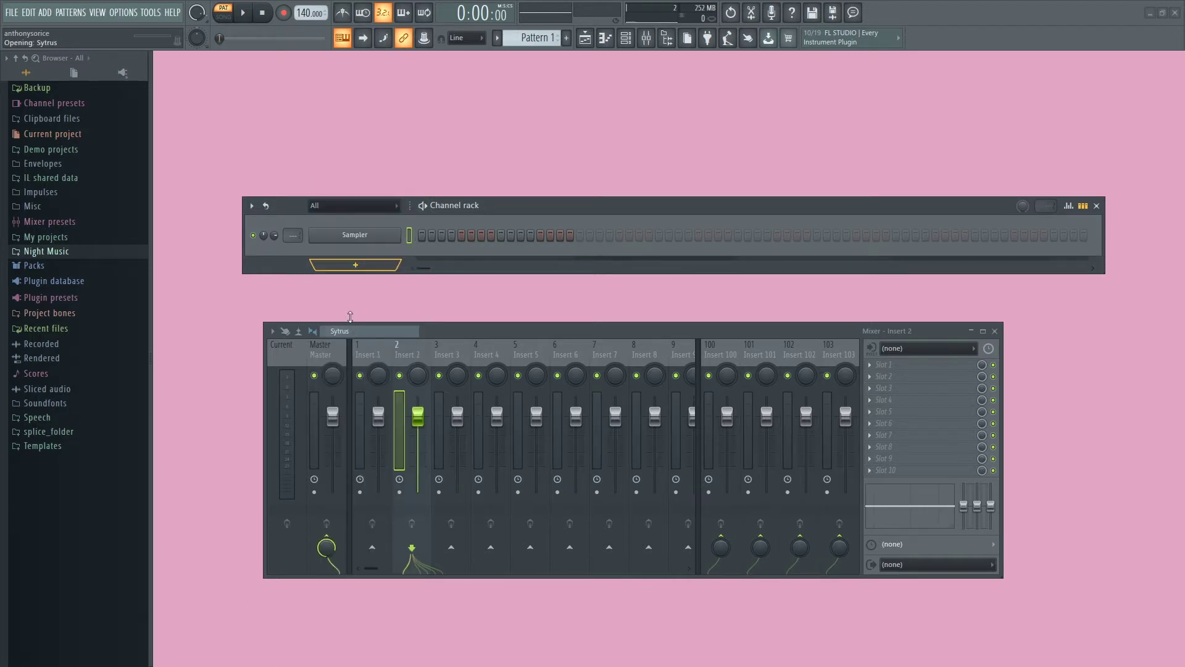
left_click_drag(377, 115, 484, 164)
Load the Grand piano preset from the Piano category in Sytrus and close the plugin window.
left_click(169, 163)
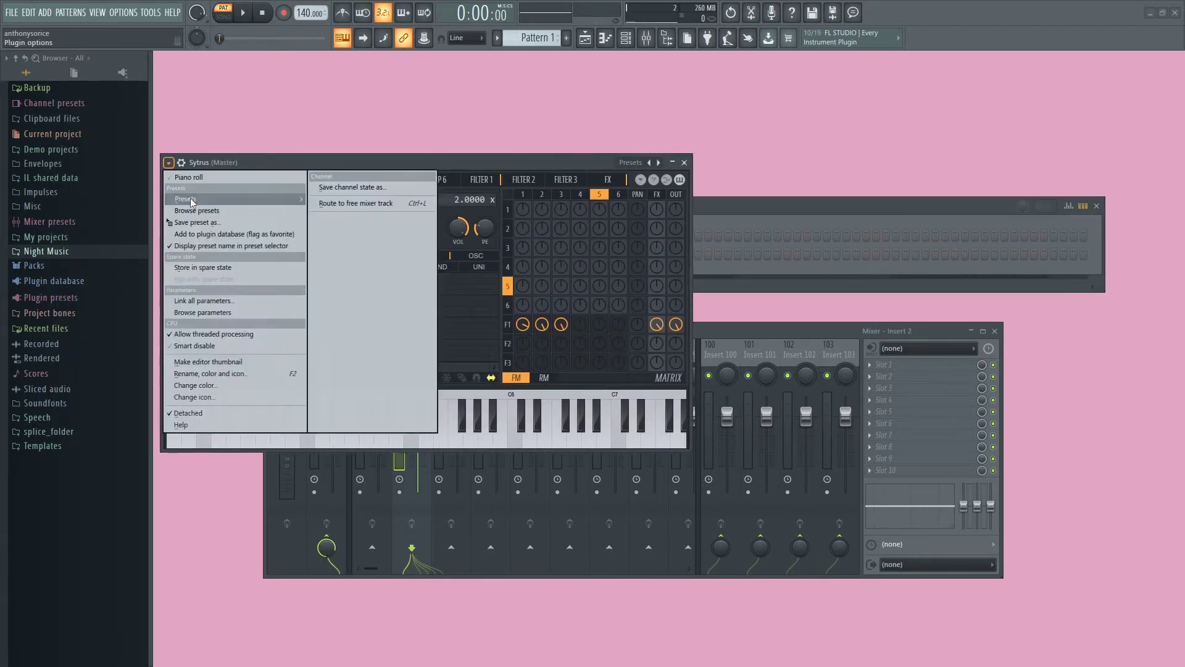
mouse_move(192, 200)
mouse_move(357, 384)
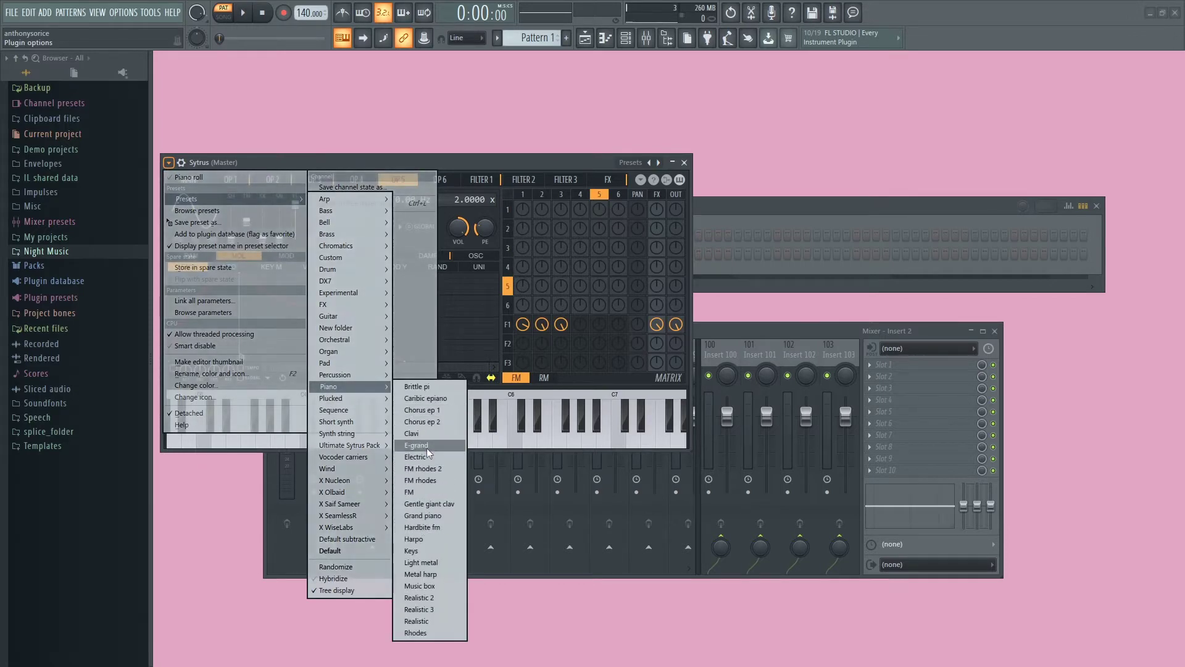
left_click(432, 520)
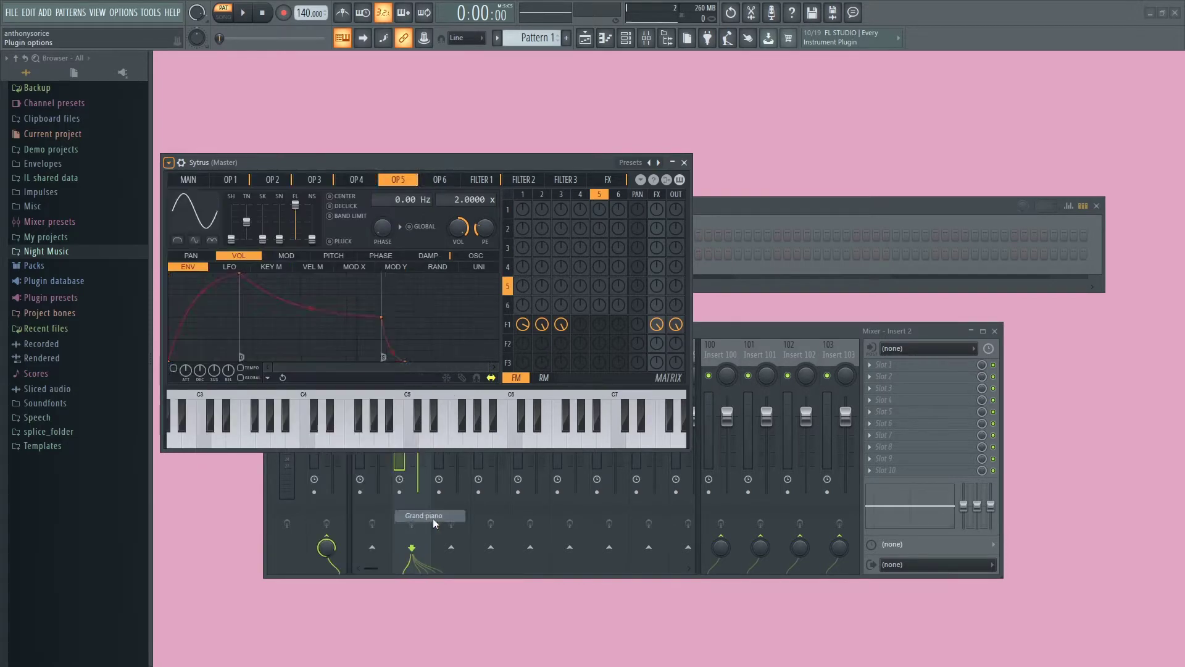
left_click(684, 163)
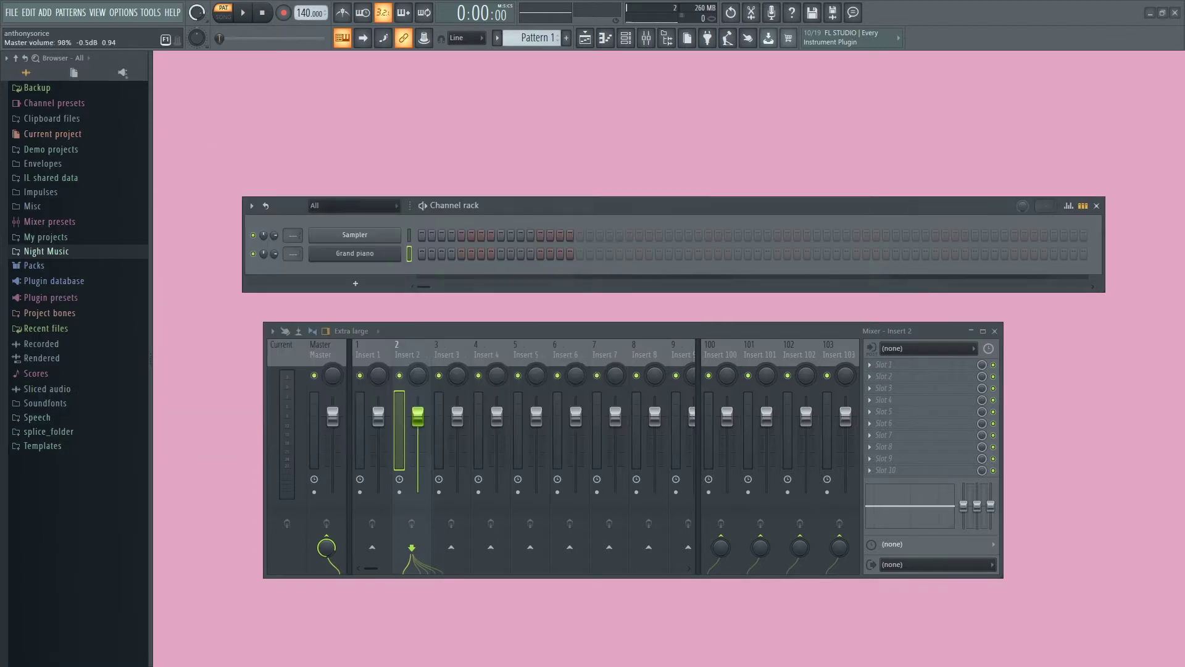
Open the Grand piano channel's piano roll, place one-bar notes C4, G4 and A#4 in bar 1, and audition them.
right_click(375, 254)
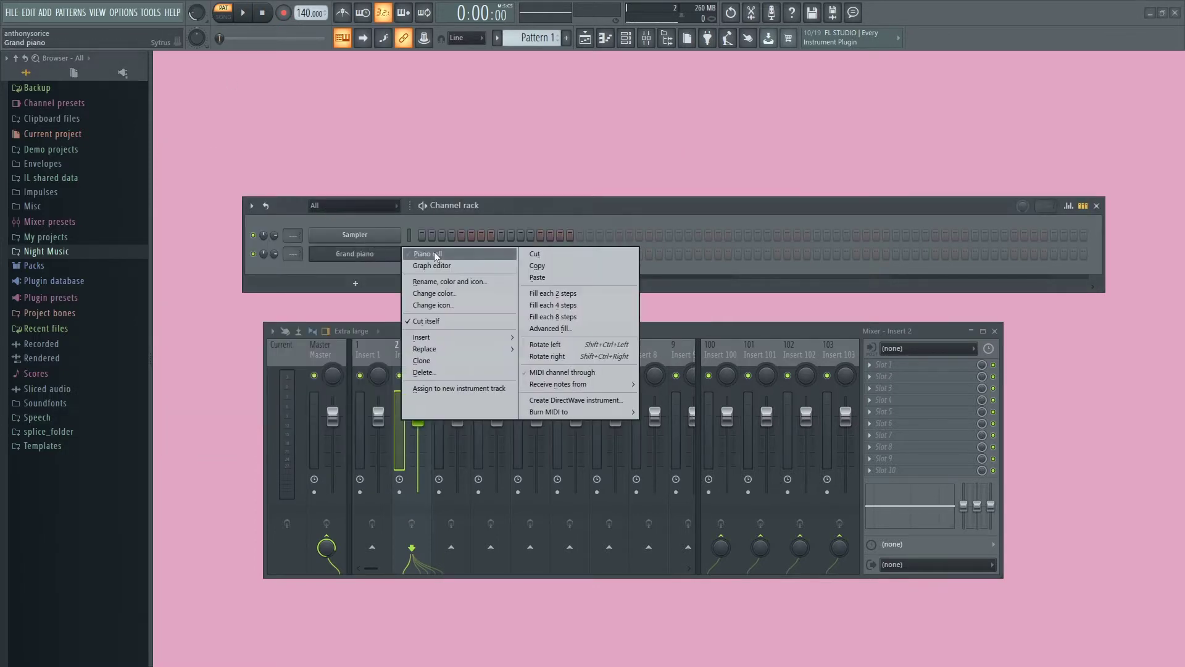
left_click(435, 251)
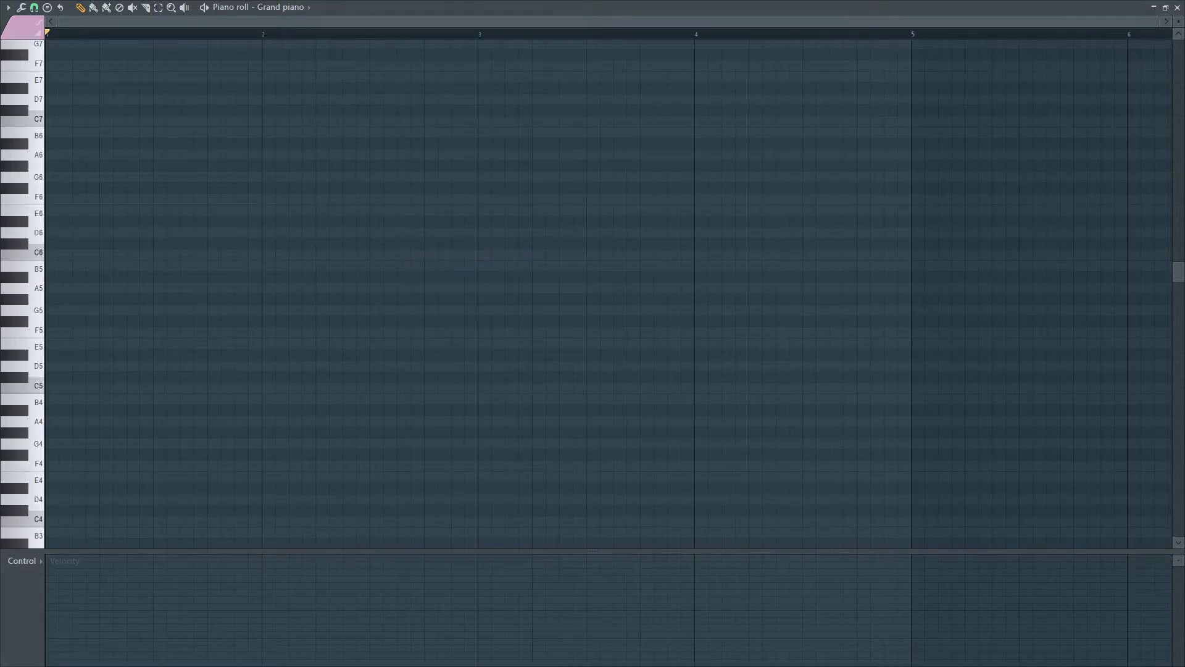
scroll(117, 402, "down", 4)
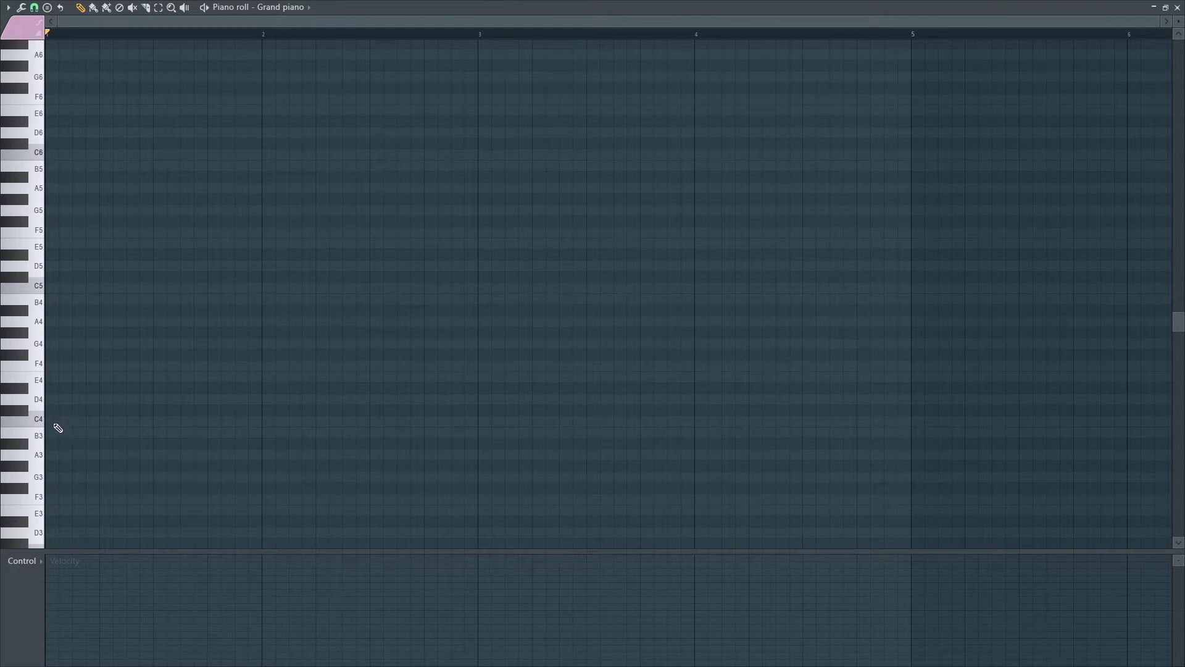
left_click(55, 423)
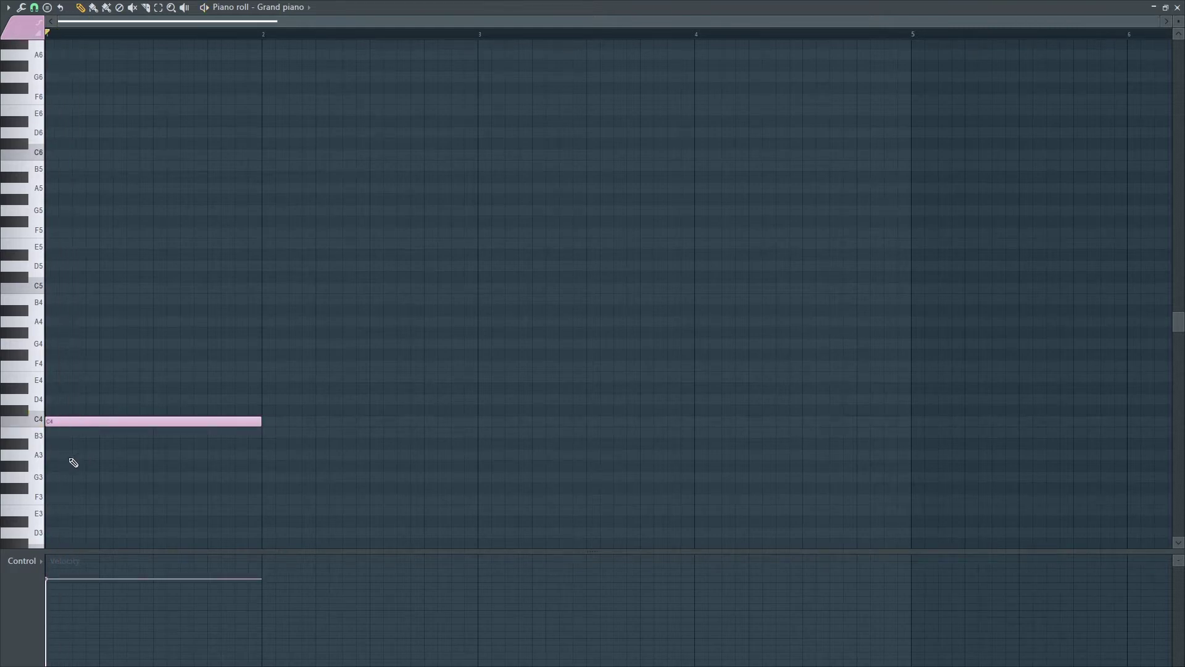
left_click(58, 343)
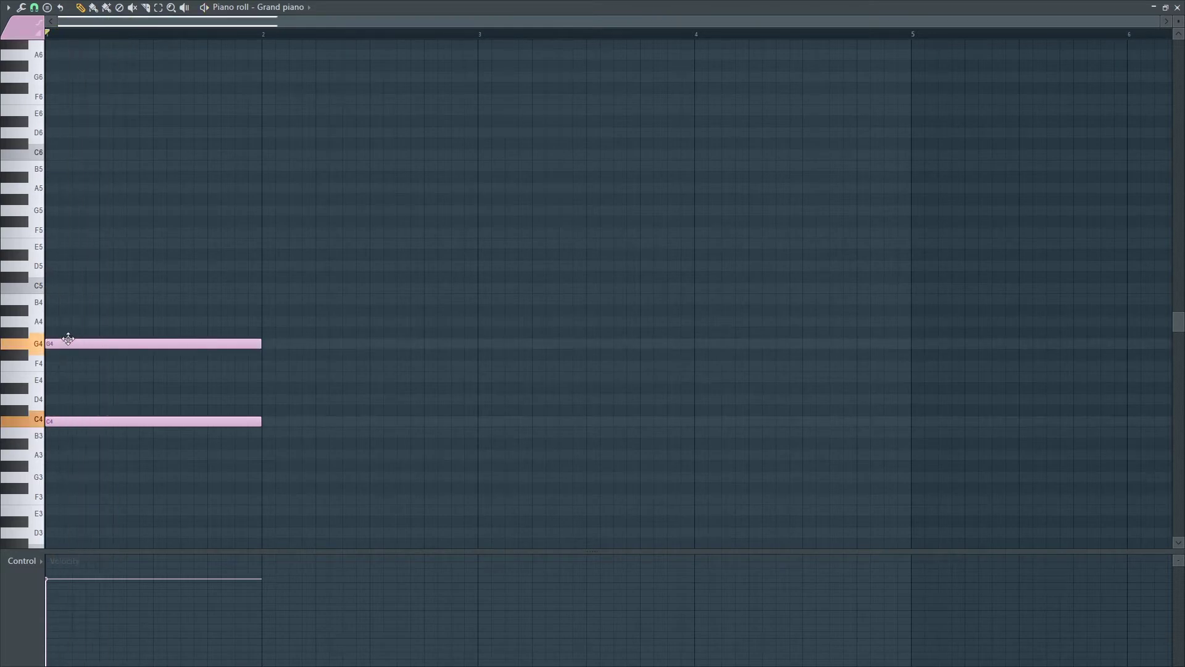
left_click(54, 311)
key("space")
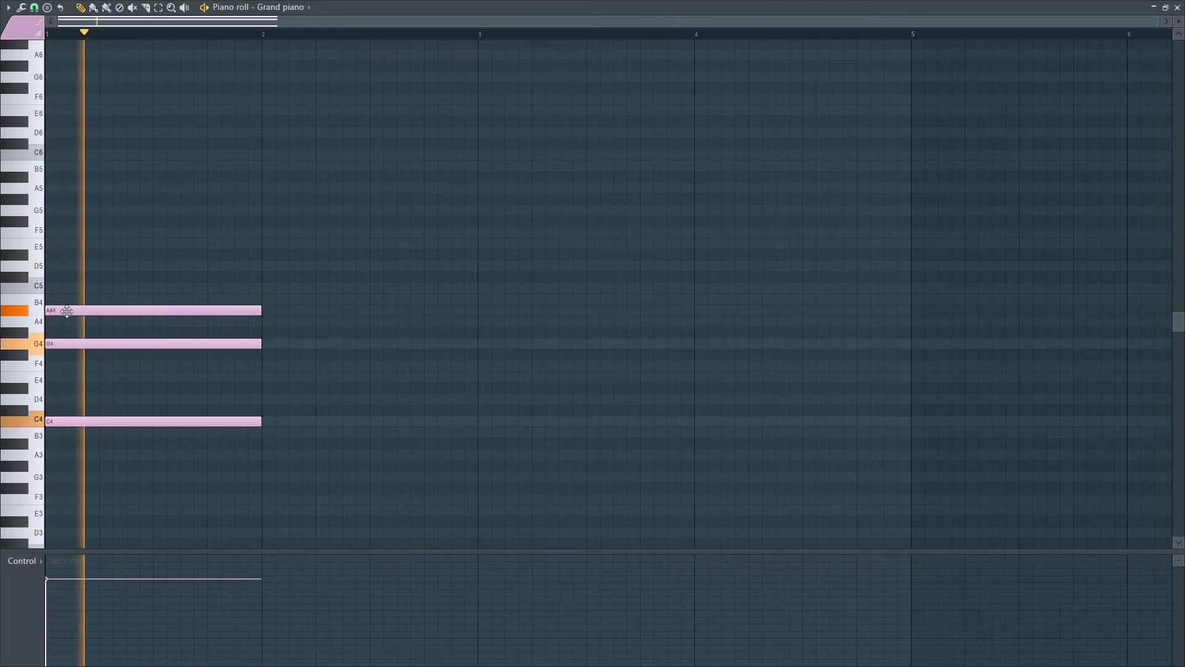
key("space")
key("space")
key("space")
key("space")
Complete the bar 1 chord with a one-bar D#5 note on top and play it back.
left_click(78, 266)
key("space")
key("space")
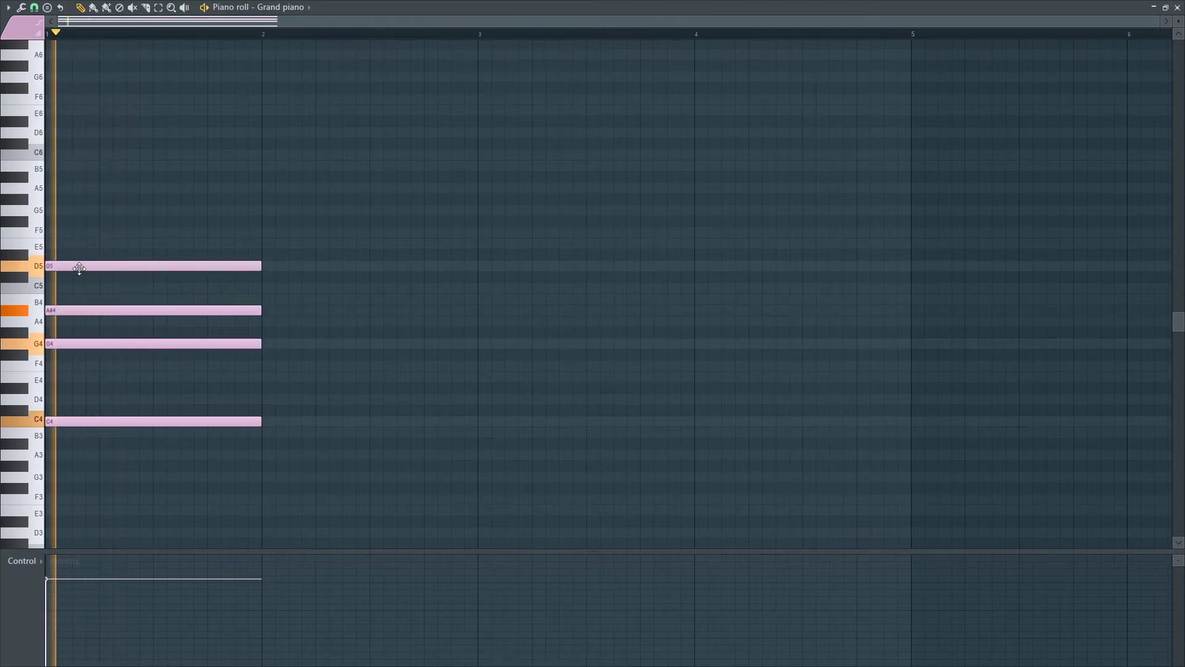
key("space")
key("space")
left_click_drag(79, 267, 79, 256)
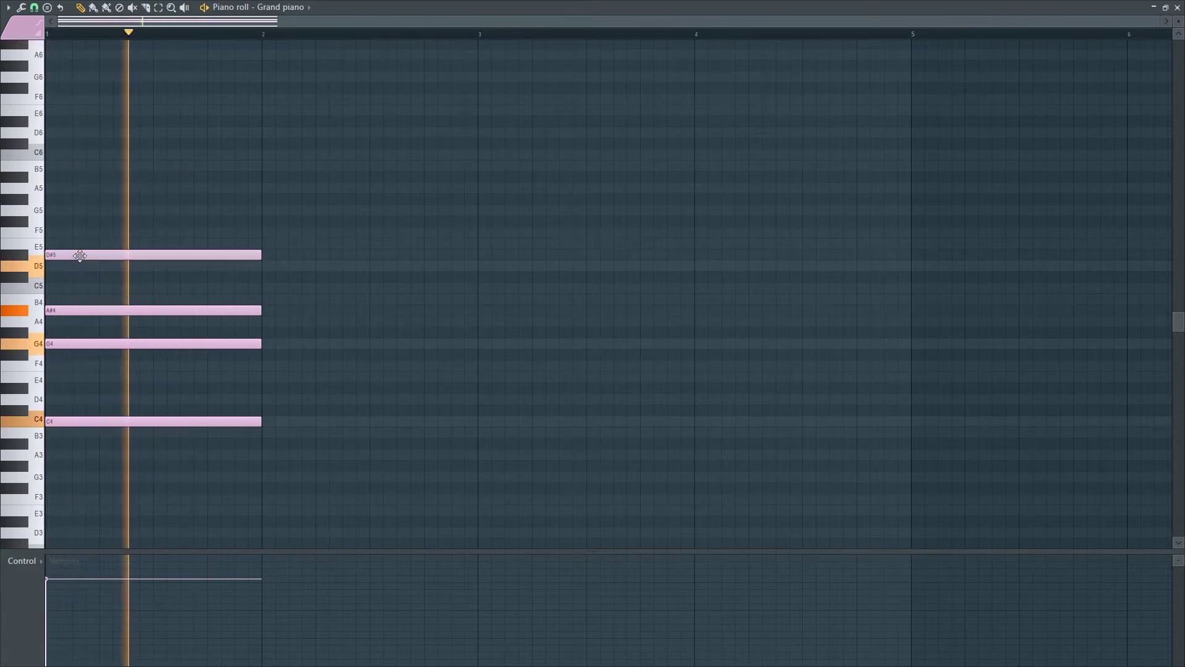
key("space")
key("space")
key("space")
key("space")
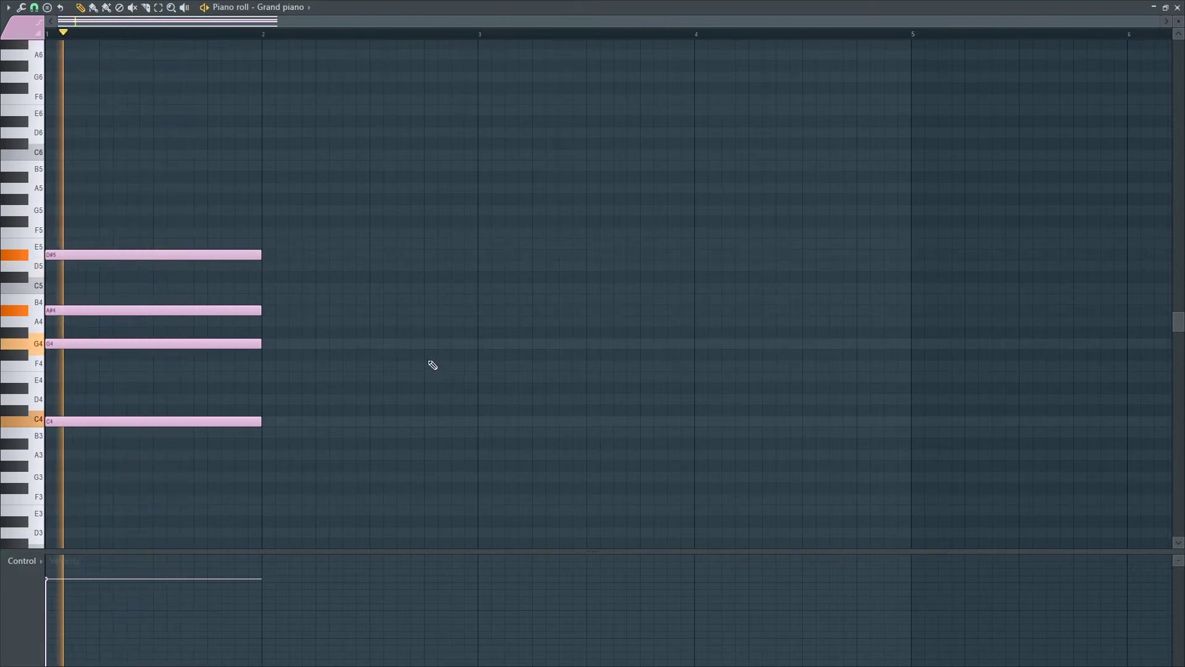
key("space")
key("space")
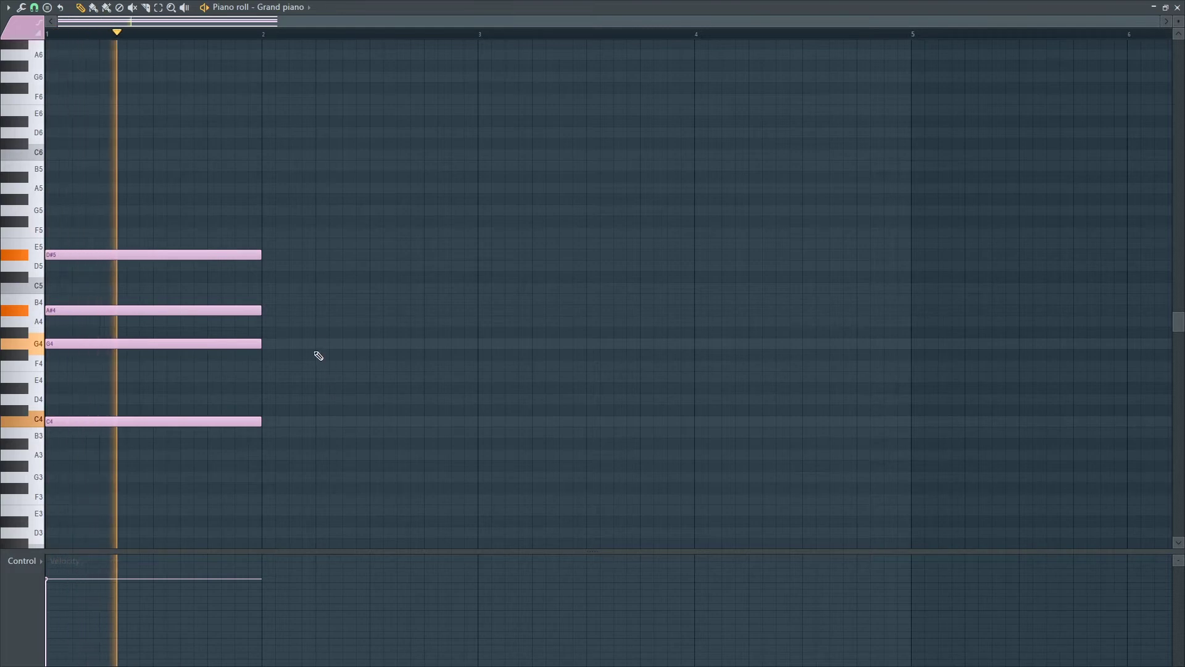
Start the second chord in bar 2 with one-bar notes D#5 and G#4, auditioning the change.
key("space")
key("space")
left_click(280, 255)
key("space")
key("space")
left_click(280, 320)
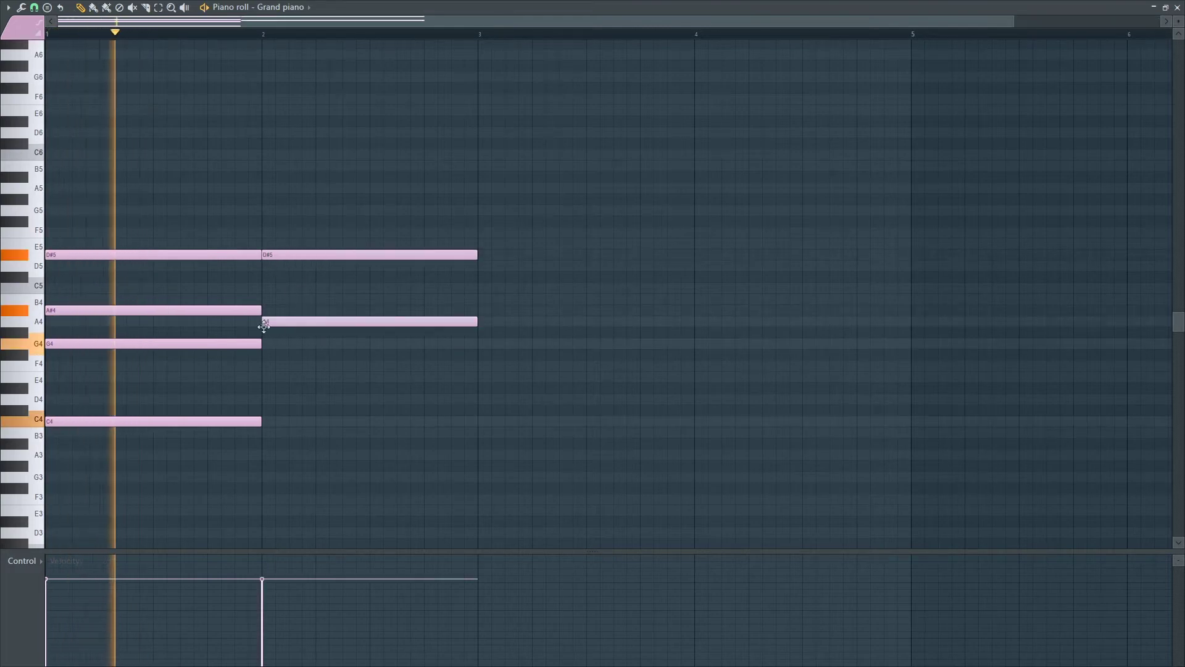
mouse_move(281, 320)
left_mouse_down()
mouse_move(267, 341)
mouse_move(280, 342)
left_mouse_up()
key("space")
key("space")
key("space")
key("space")
key("space")
Add a one-bar C4 note beneath the bar 2 chord and play back both chords.
left_click(286, 425)
key("space")
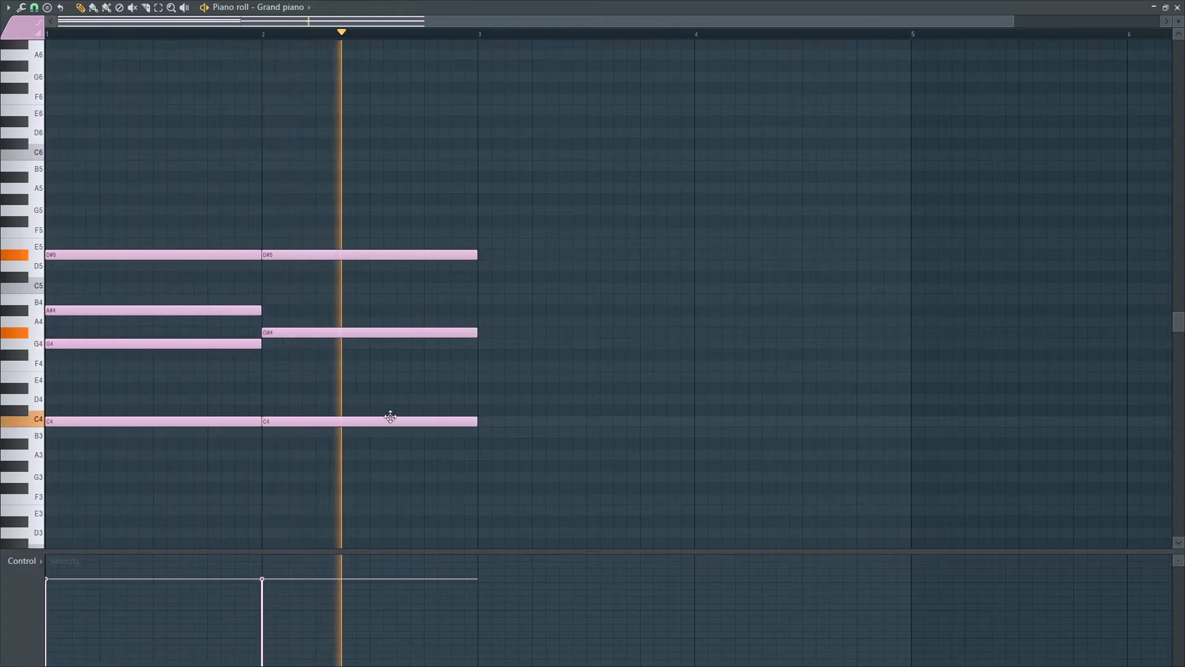
key("space")
key("space")
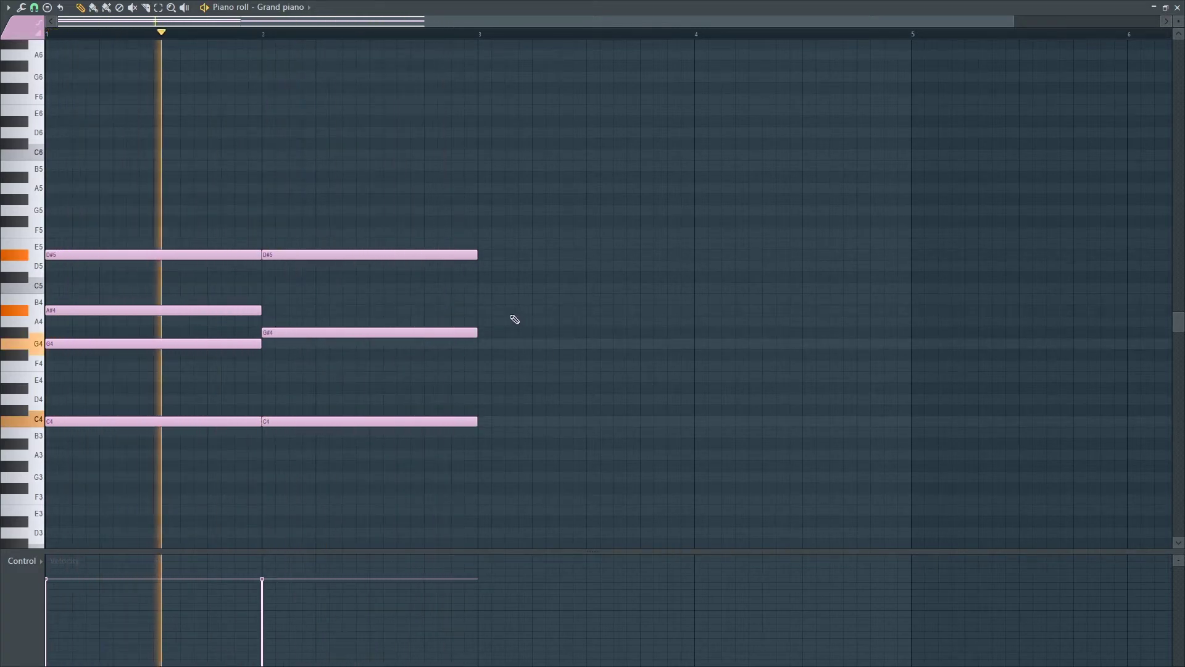
Build the third chord in bar 3 from one-bar notes C5, D#4 and C#4, and start playback.
left_click(483, 288)
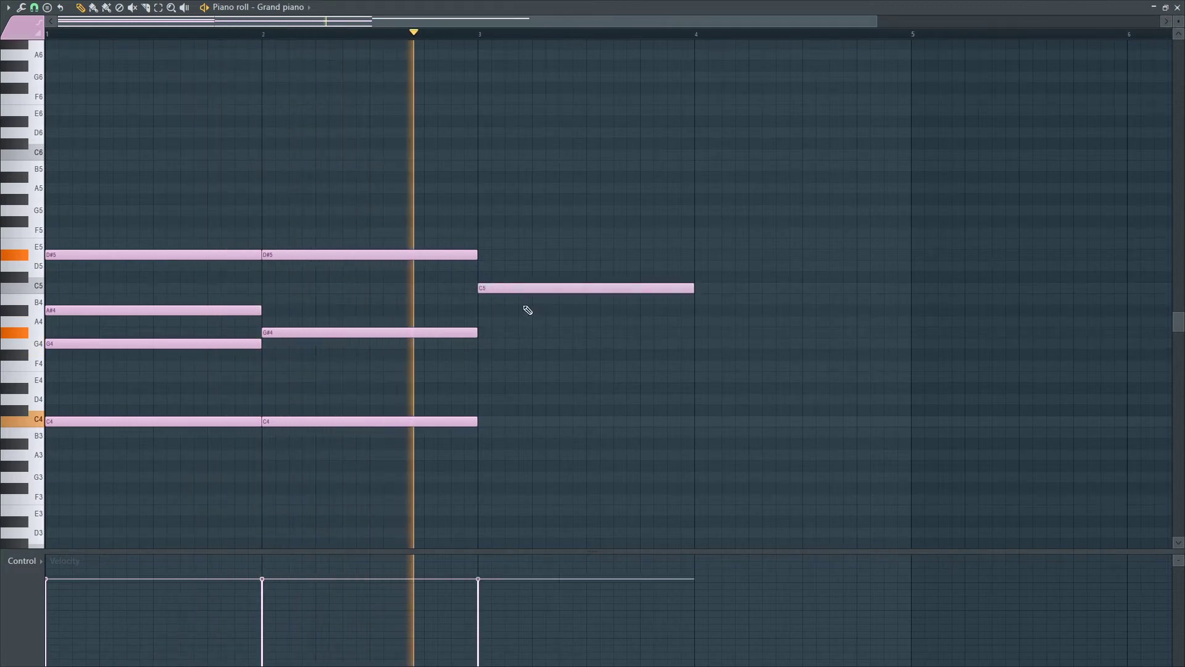
key("space")
left_click(481, 400)
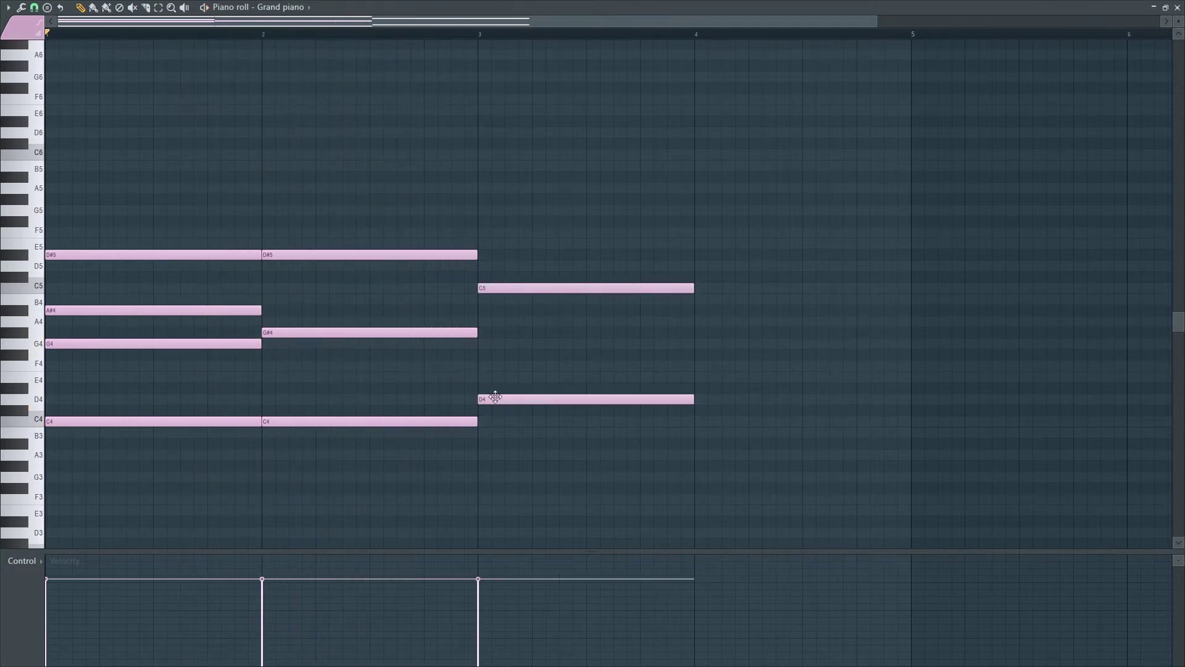
mouse_move(494, 400)
left_mouse_down()
mouse_move(494, 389)
mouse_move(493, 423)
mouse_move(498, 409)
left_mouse_up()
key("space")
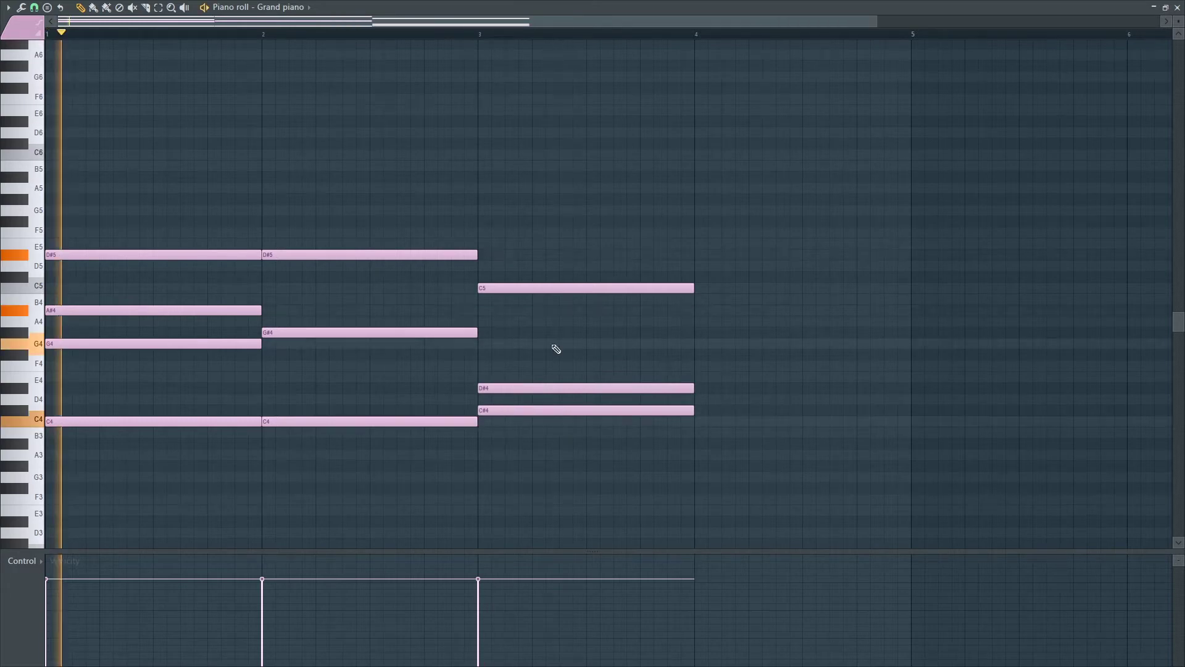
Build the fourth chord in bar 4 from one-bar notes C#4, F4 and C#5.
left_click(726, 410)
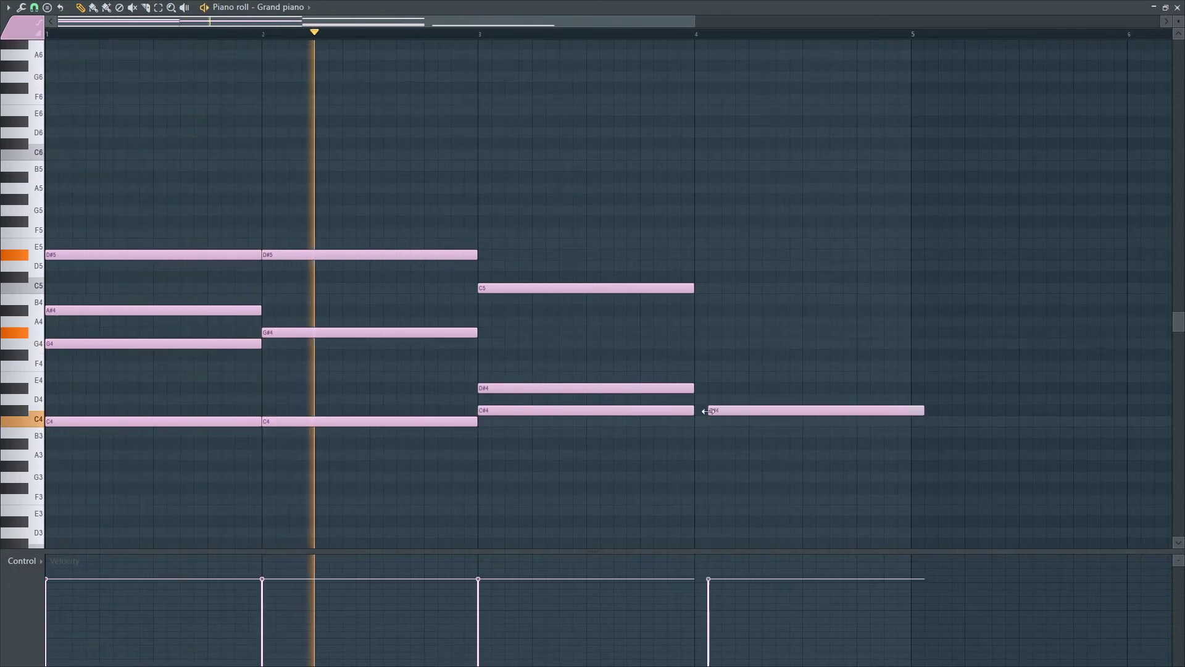
left_click(718, 365)
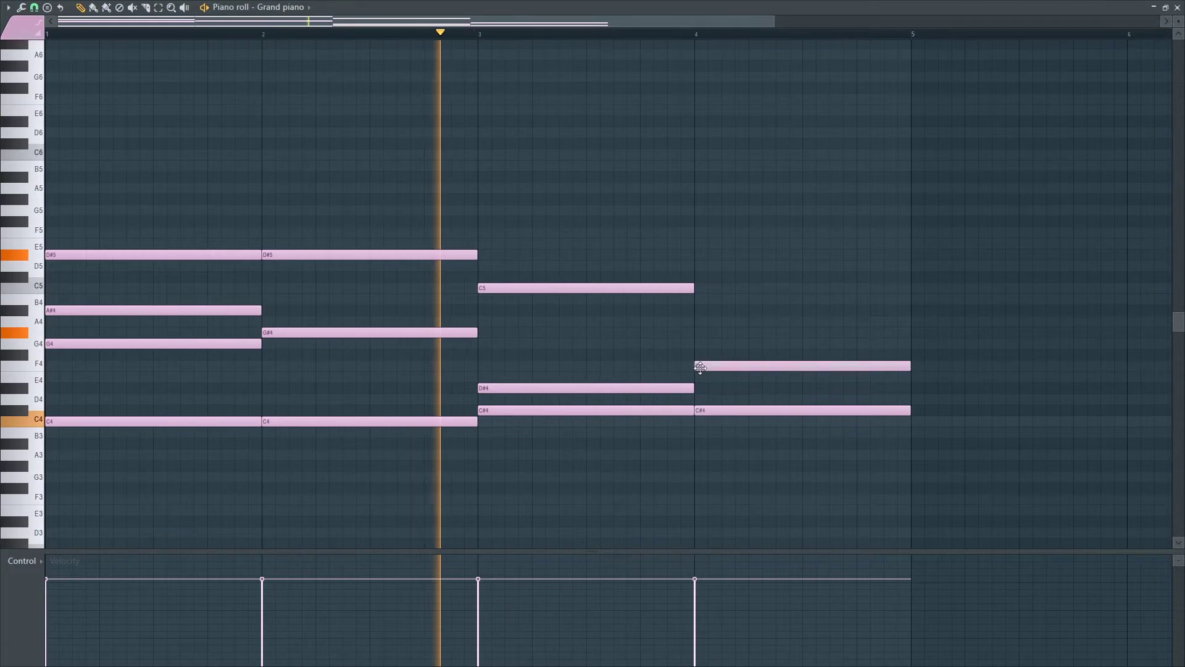
left_click(704, 277)
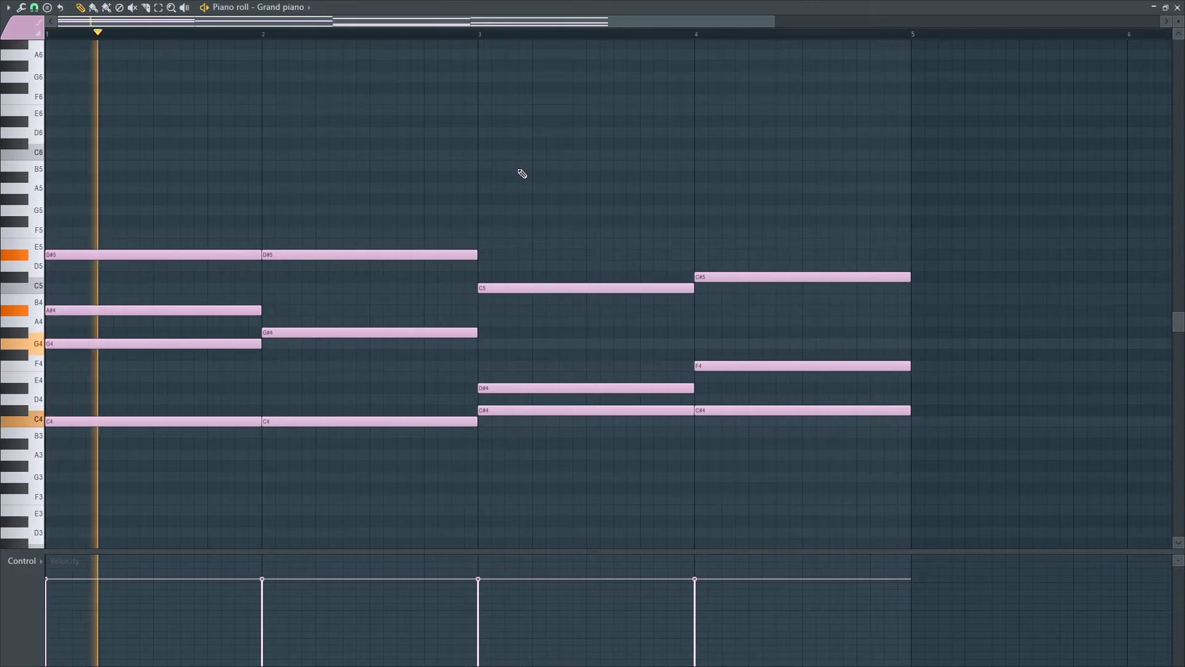
Audition the opening C4 note and play the chord progression from the start.
key("space")
left_click(97, 422)
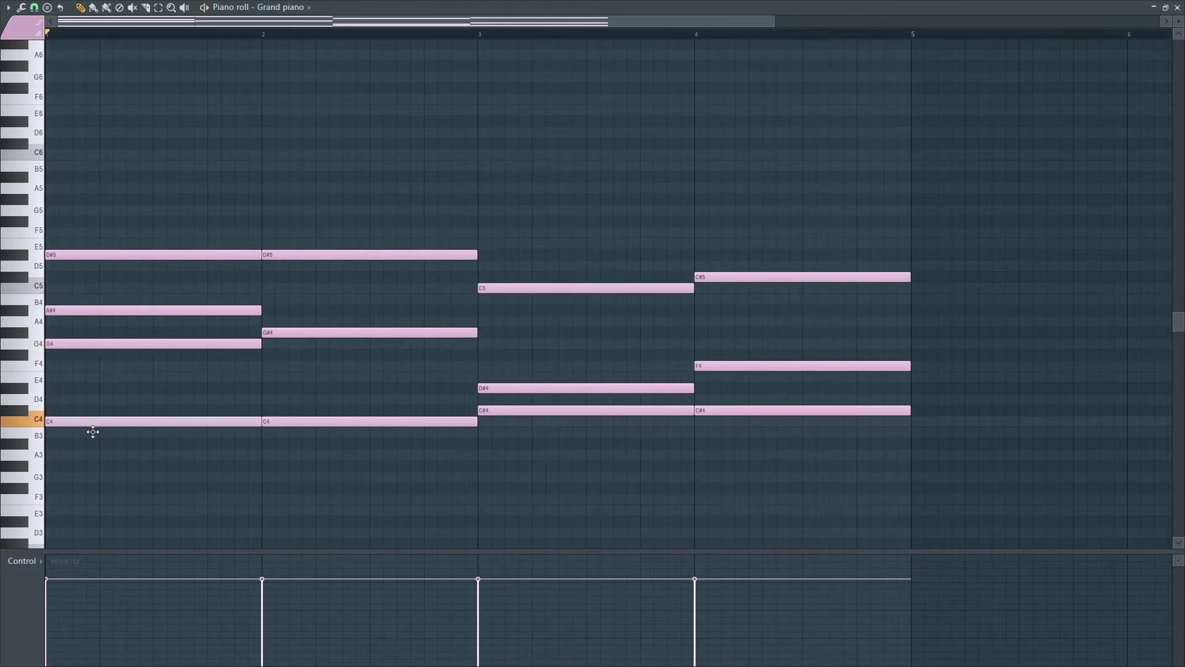
key("space")
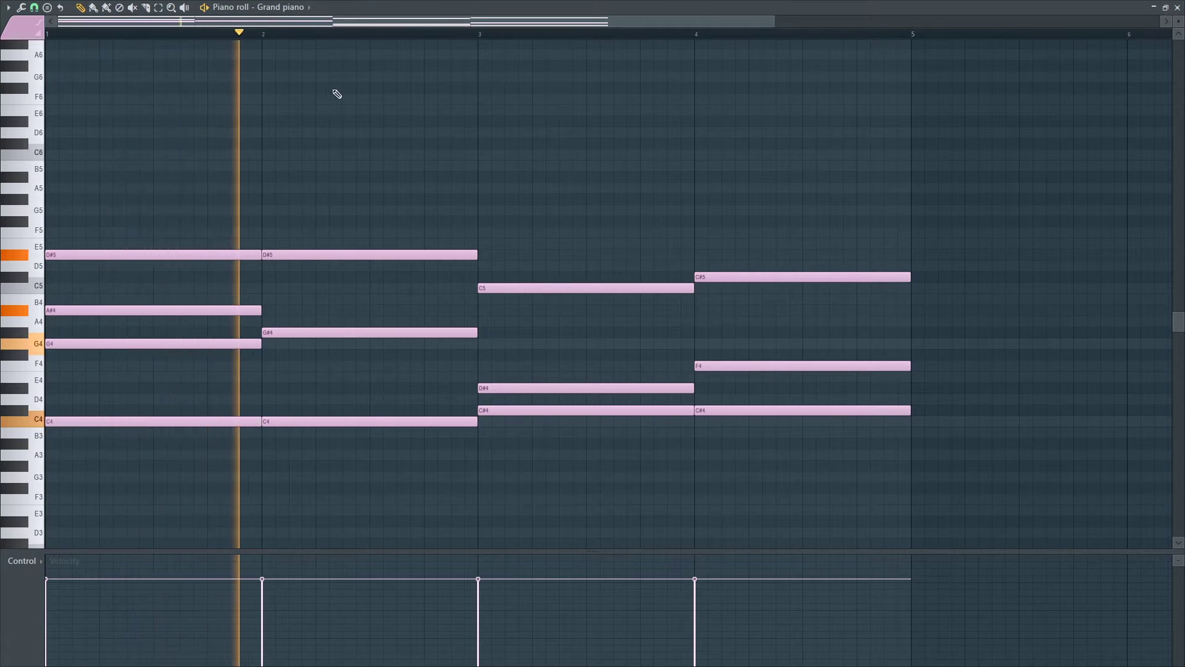
key("space")
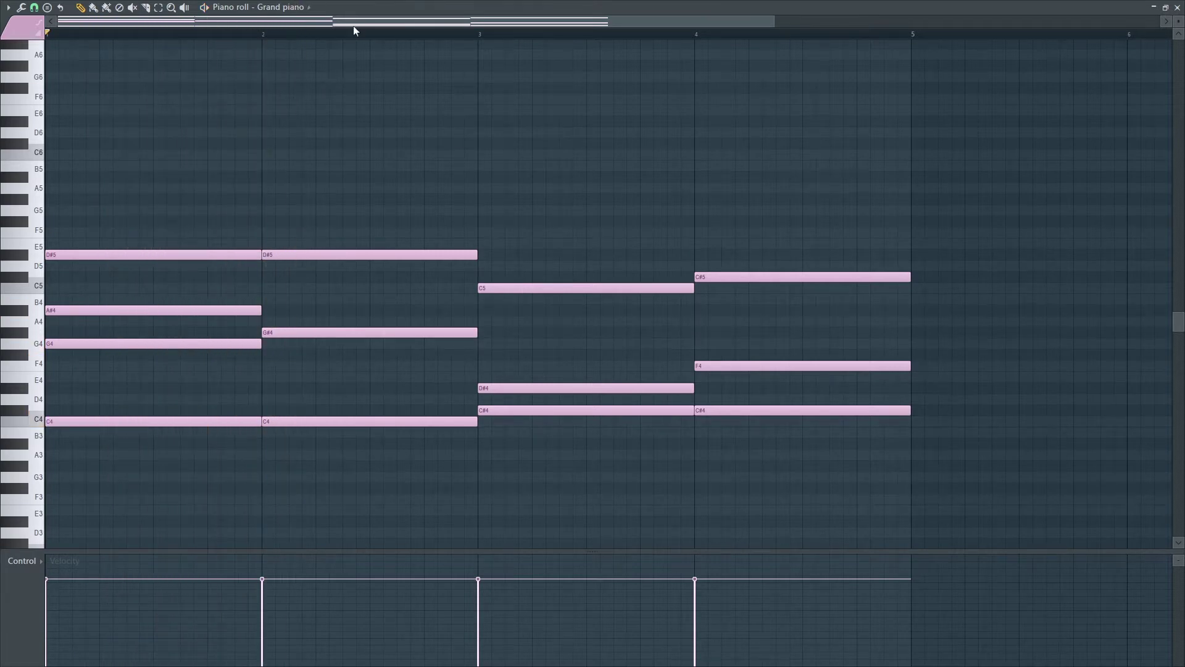
Begin a melody above the chords with a D#6 note at the start of bar 1, shortened to an eighth note.
scroll(468, 262, "up", 3)
scroll(469, 262, "down", 3)
scroll(755, 301, "up", 2)
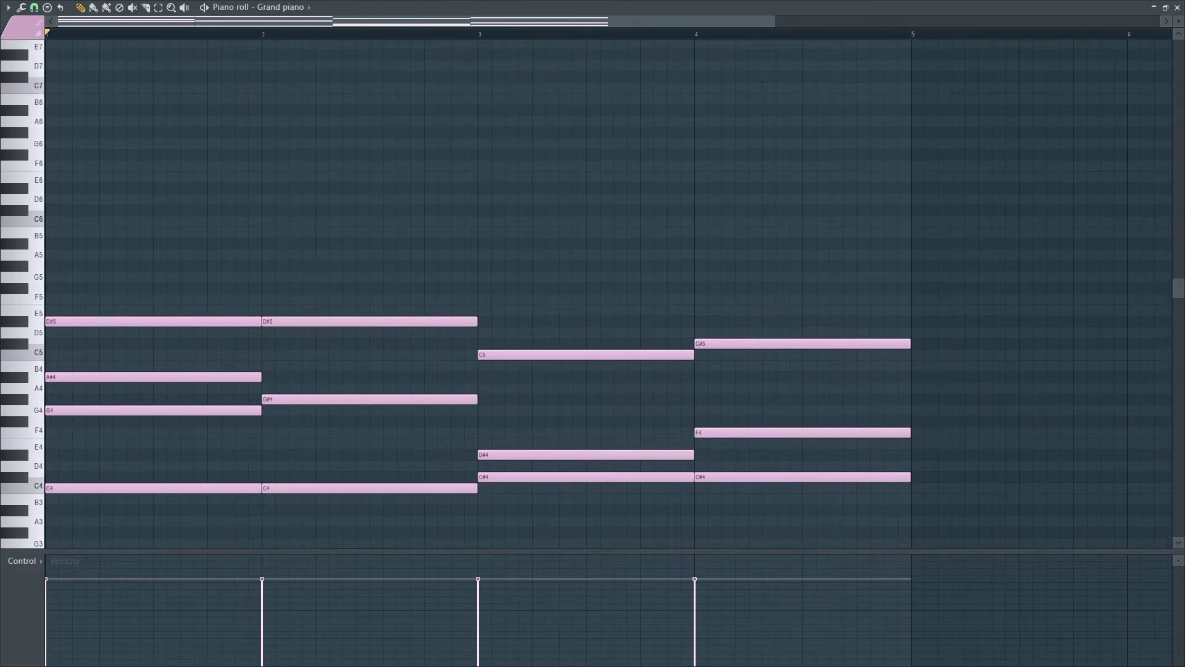
scroll(198, 230, "up", 1)
scroll(198, 230, "down", 2)
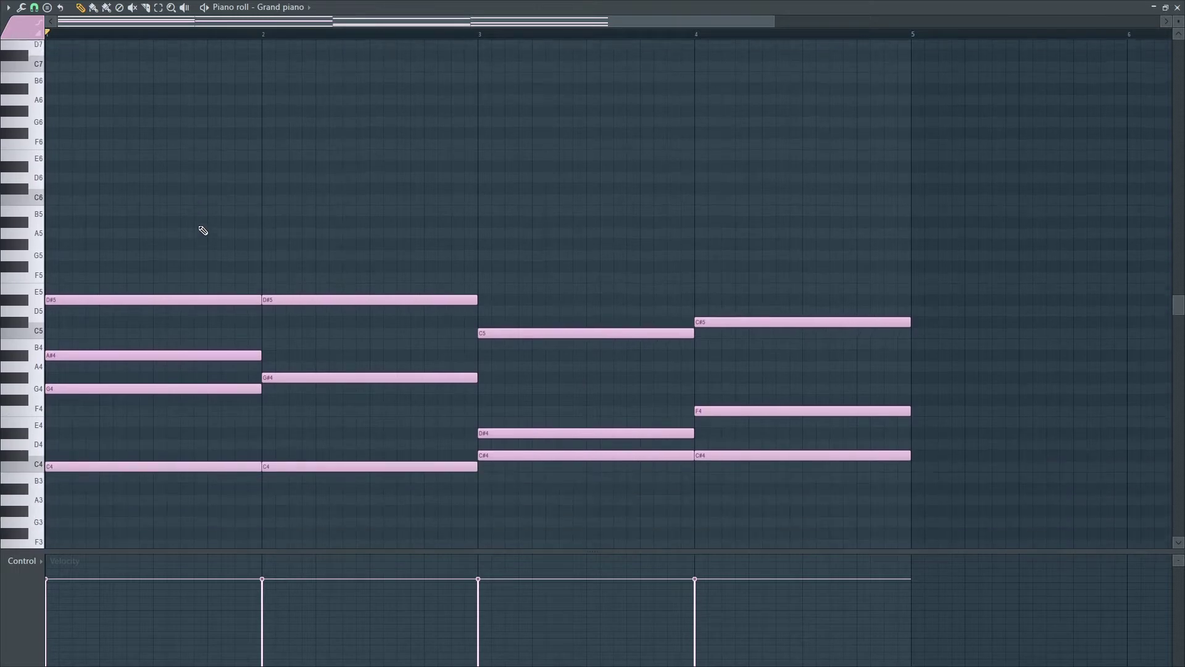
scroll(206, 224, "up", 2)
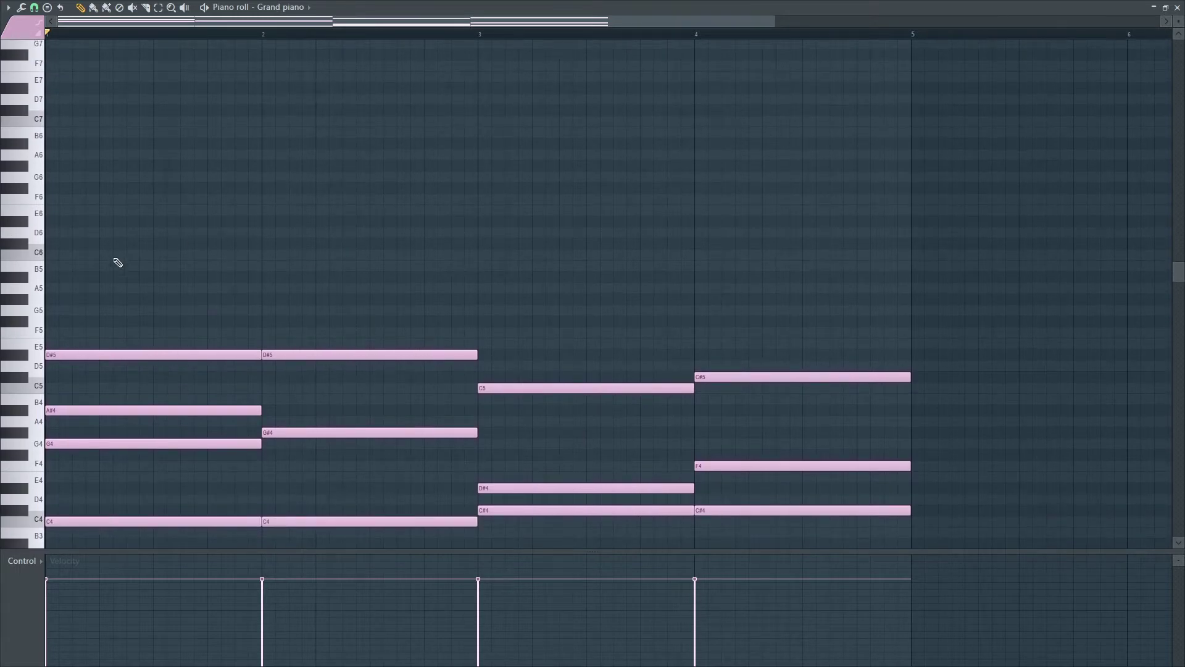
left_click(63, 237)
left_click_drag(205, 233, 64, 222)
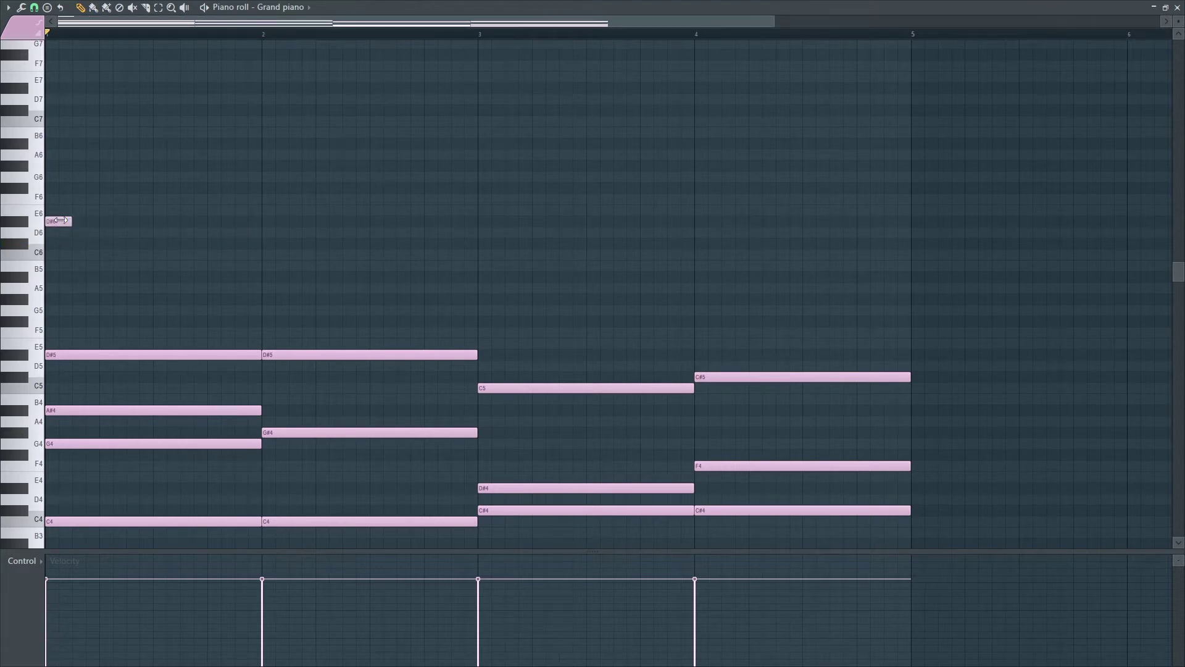
left_click_drag(60, 221, 72, 221)
Continue the melody with eighth notes C6 and C#6 directly after the D#6 note, and play it back.
left_click(74, 254)
left_click(106, 246)
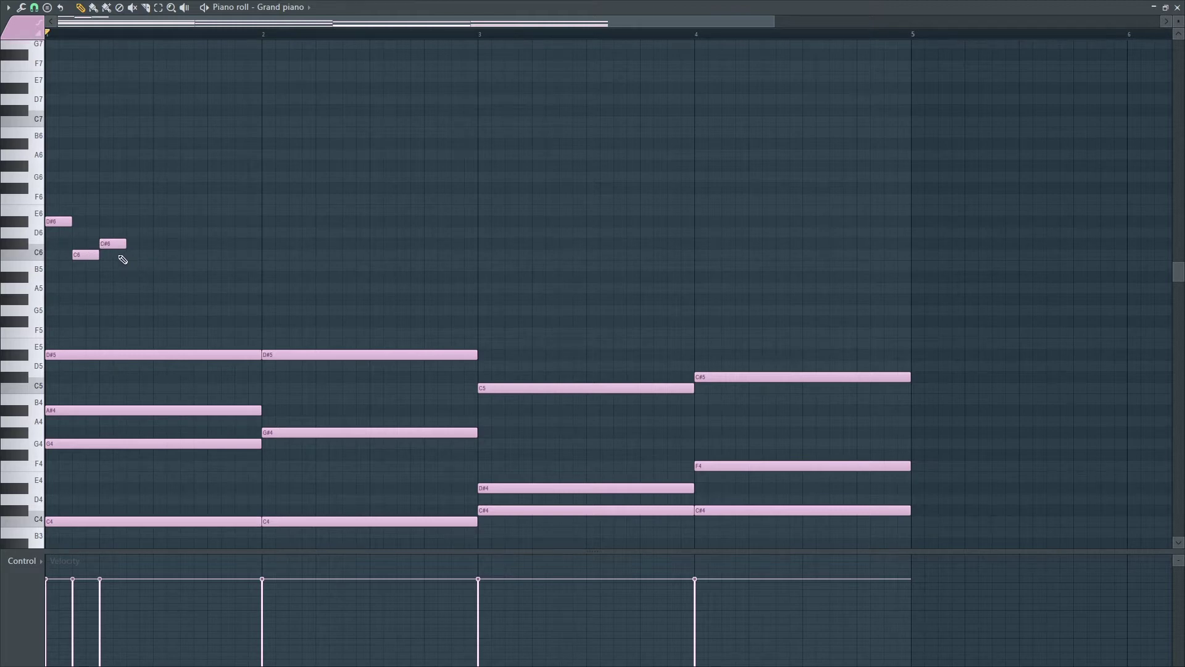
key("space")
key("space")
key("space")
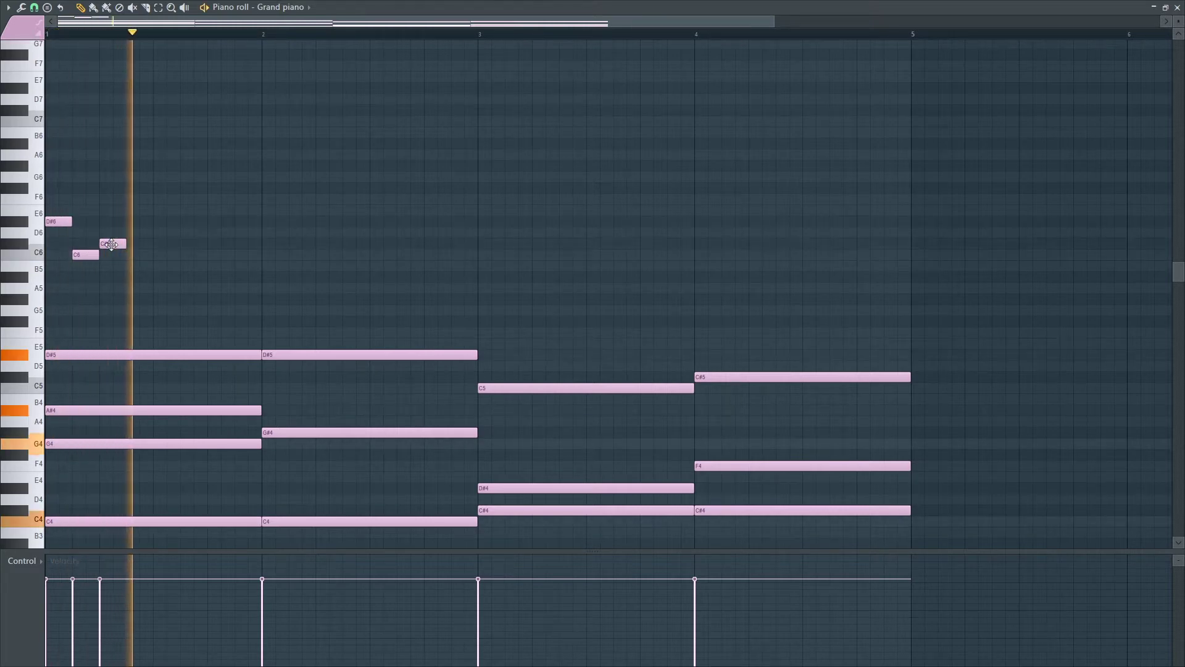
key("space")
Add an eighth note G#5 after the C#6 melody note and play back the phrase.
left_click(116, 244)
left_click(136, 278)
left_click_drag(137, 278, 137, 304)
key("space")
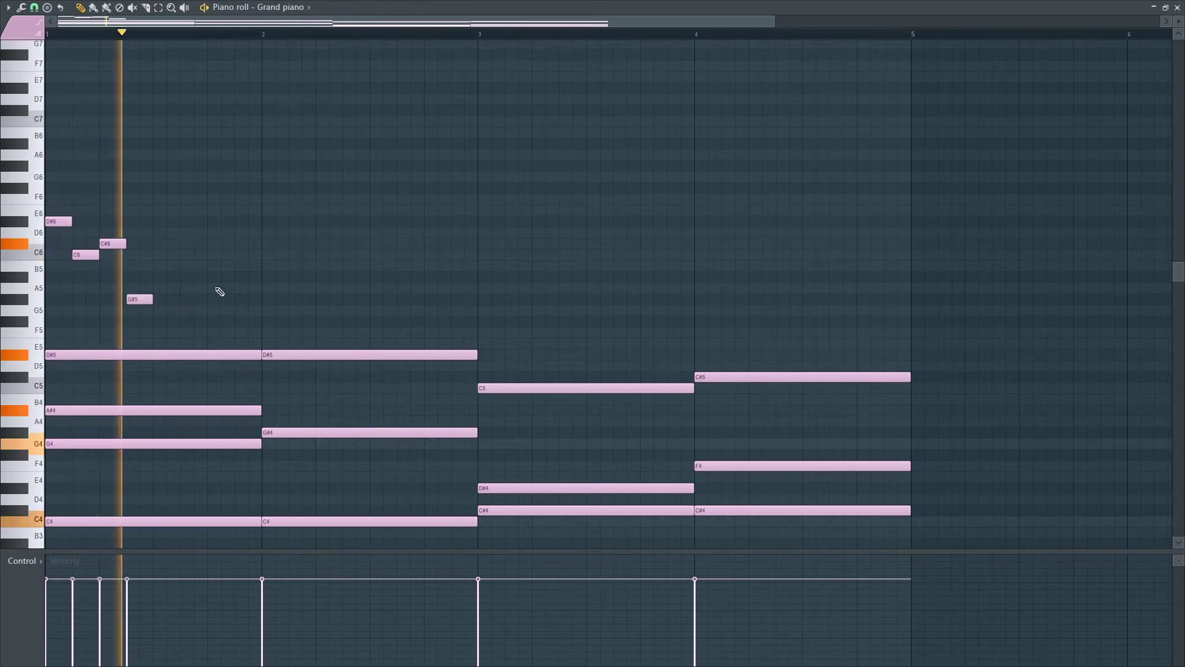
Play back the opening four-note melody over the first chord again from the start of bar 1.
key("space")
key("space")
key("space")
key("space")
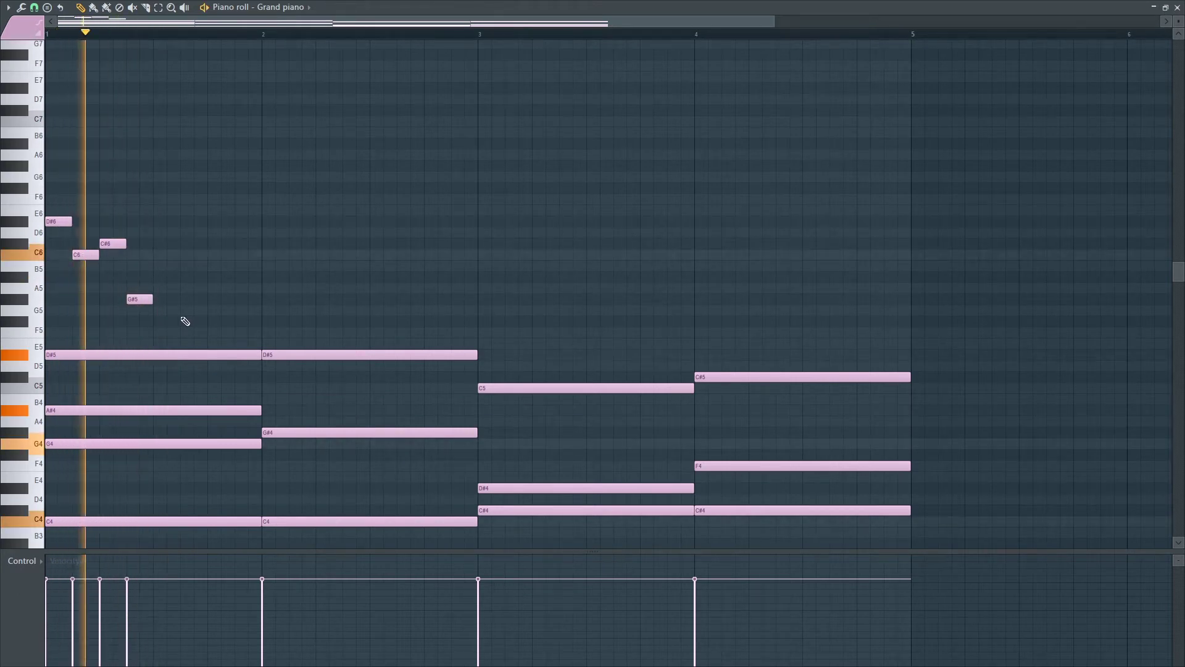
key("space")
Repeat the four-note melody phrase (D#6, C6, C#6, G#5) in the second half of bar 1 and play it back.
left_click_drag(186, 321, 172, 223)
key("space")
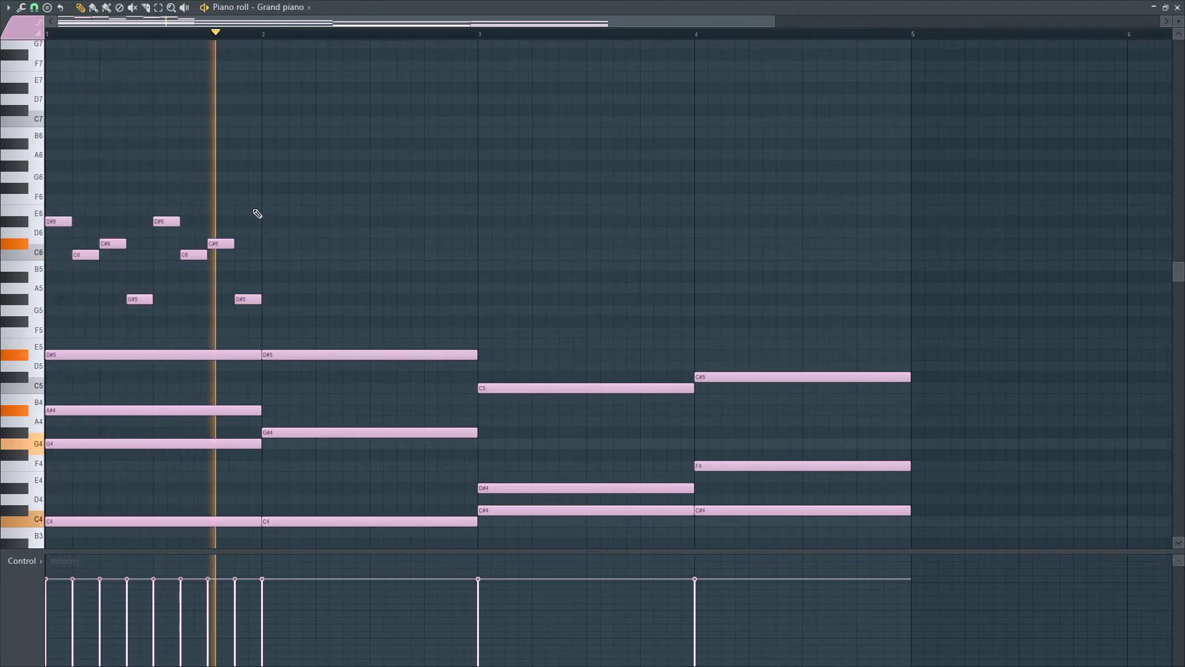
key("space")
key("space")
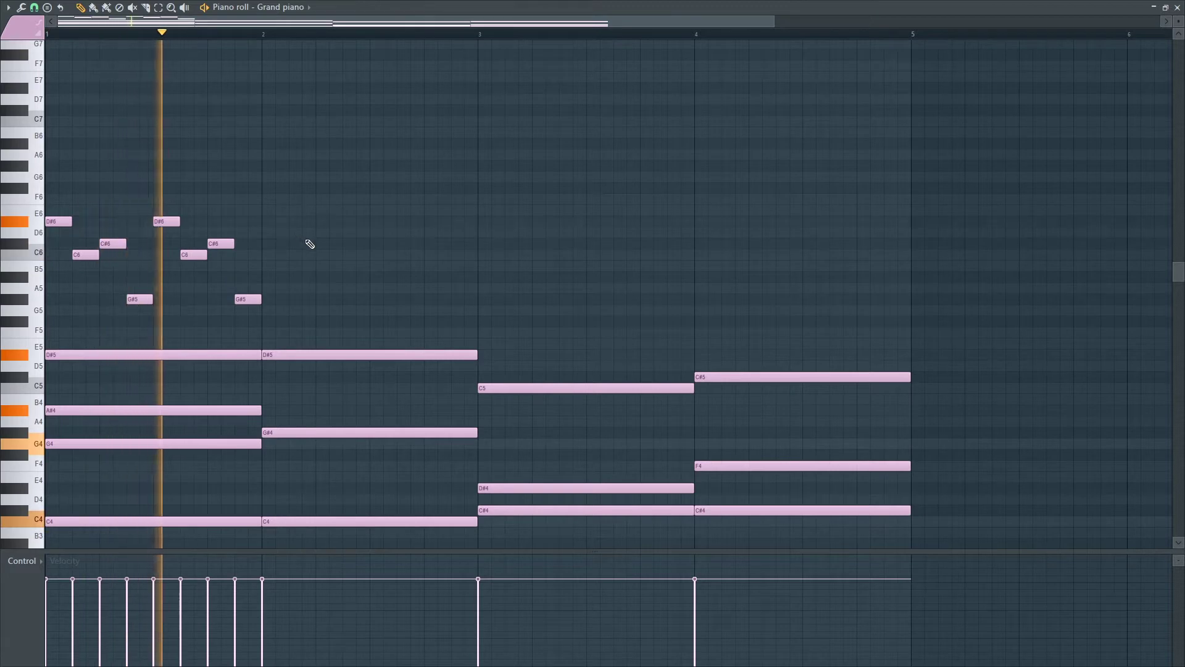
key("space")
Copy the eight melody notes of bar 1 into bar 2, leaving the chords out, and clear the selection.
left_click_drag(291, 327, 45, 193)
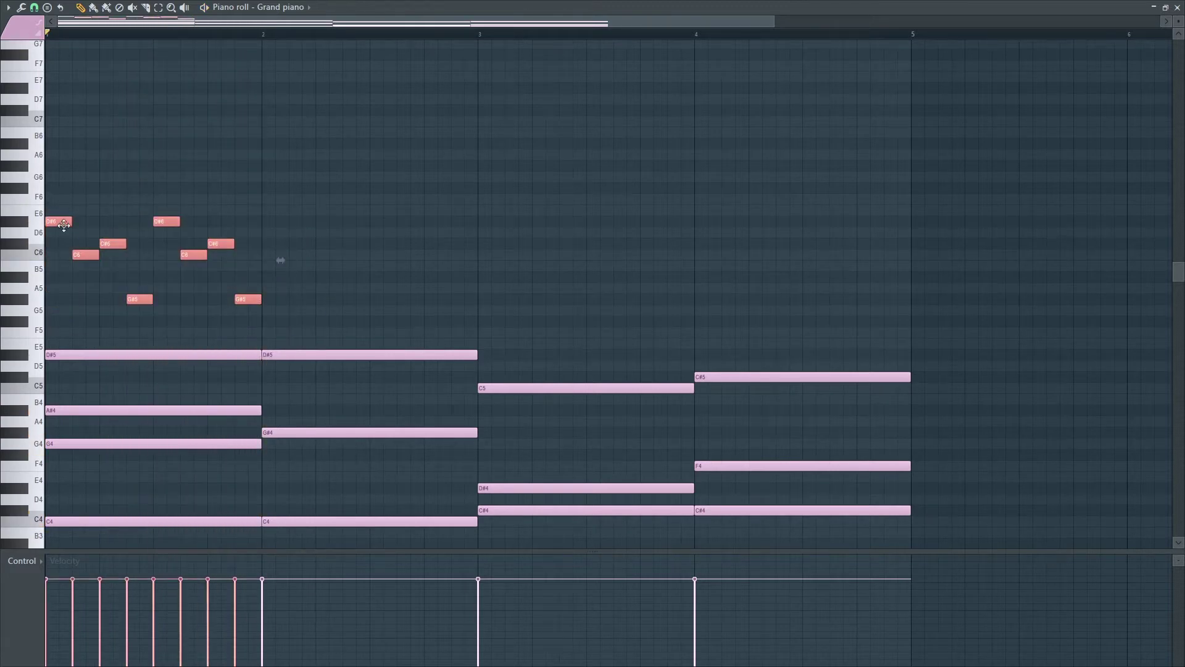
left_click_drag(59, 223, 275, 230)
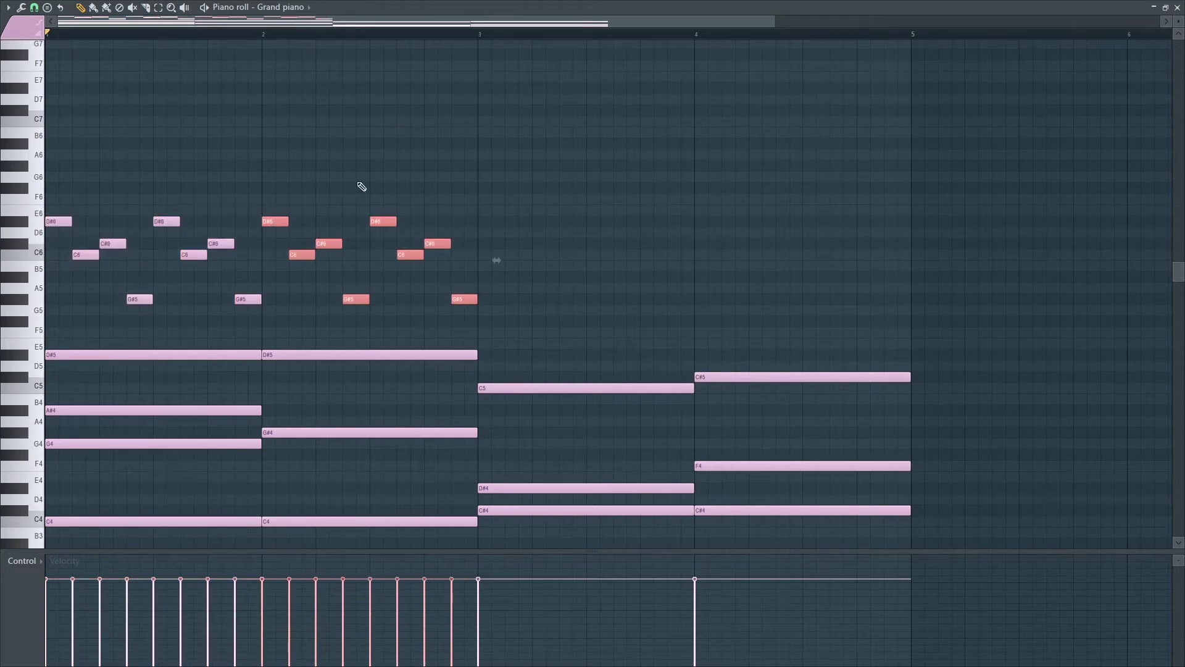
right_click(544, 314)
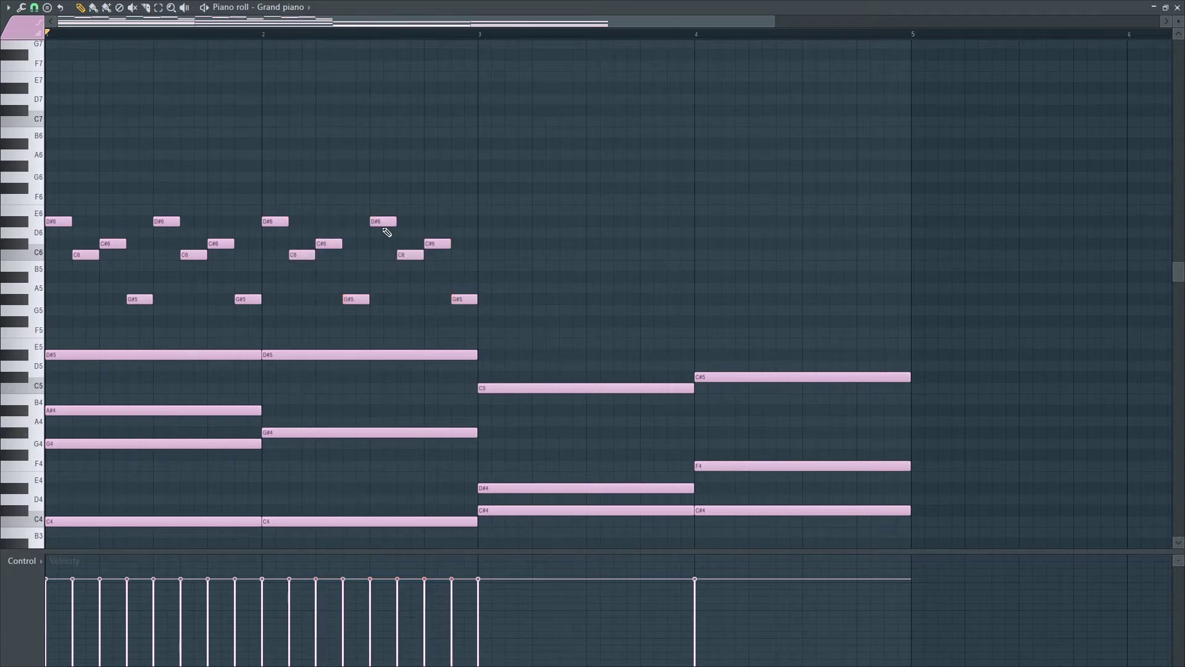
Raise the two D#6 melody notes in bar 2 by two semitones to F6 and play back the melody.
left_click_drag(418, 226, 254, 193)
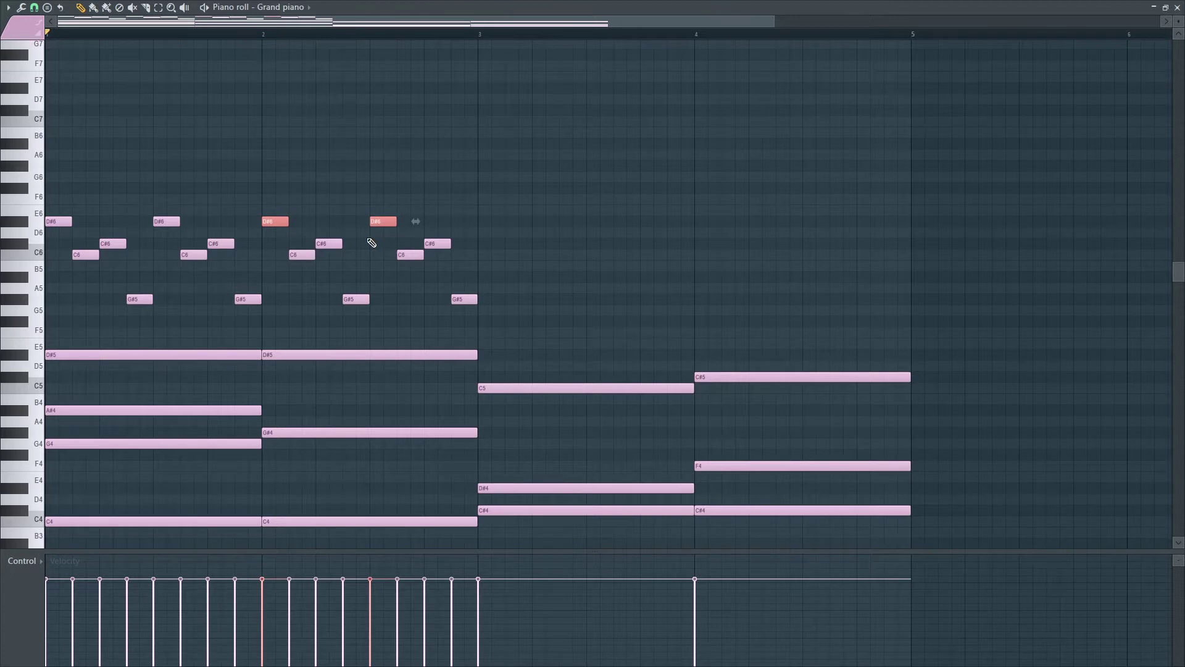
key("shift+Up")
key("shift+Up")
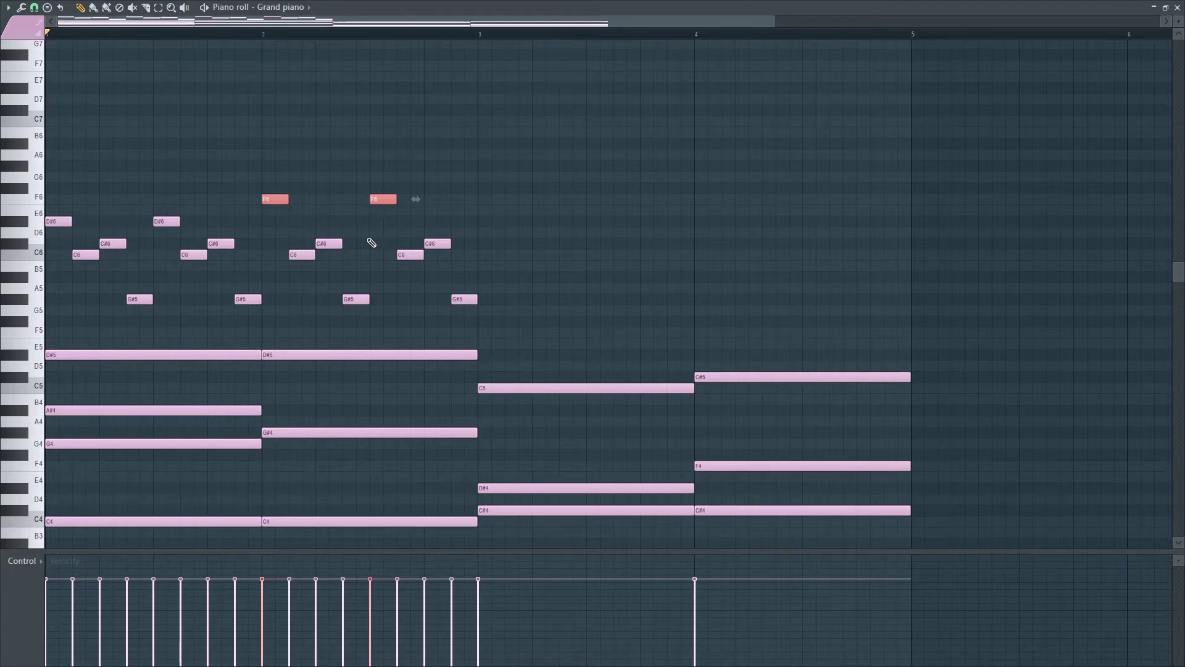
left_click_drag(266, 38, 52, 38)
key("space")
key("space")
double_click(153, 36)
key("space")
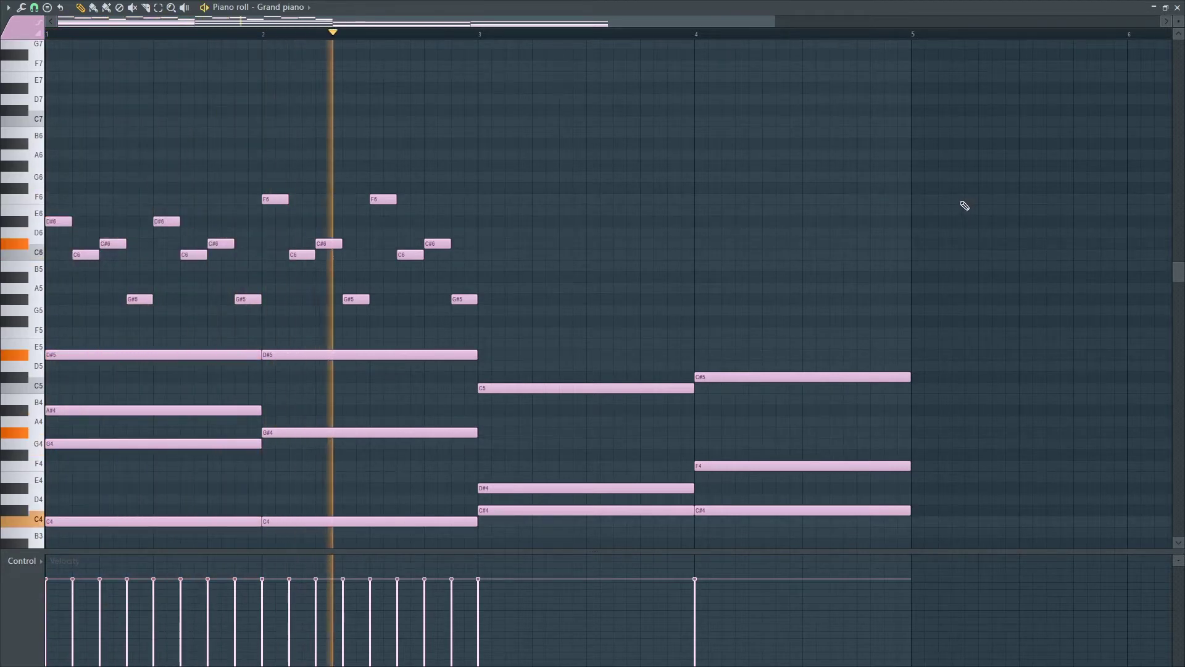
key("space")
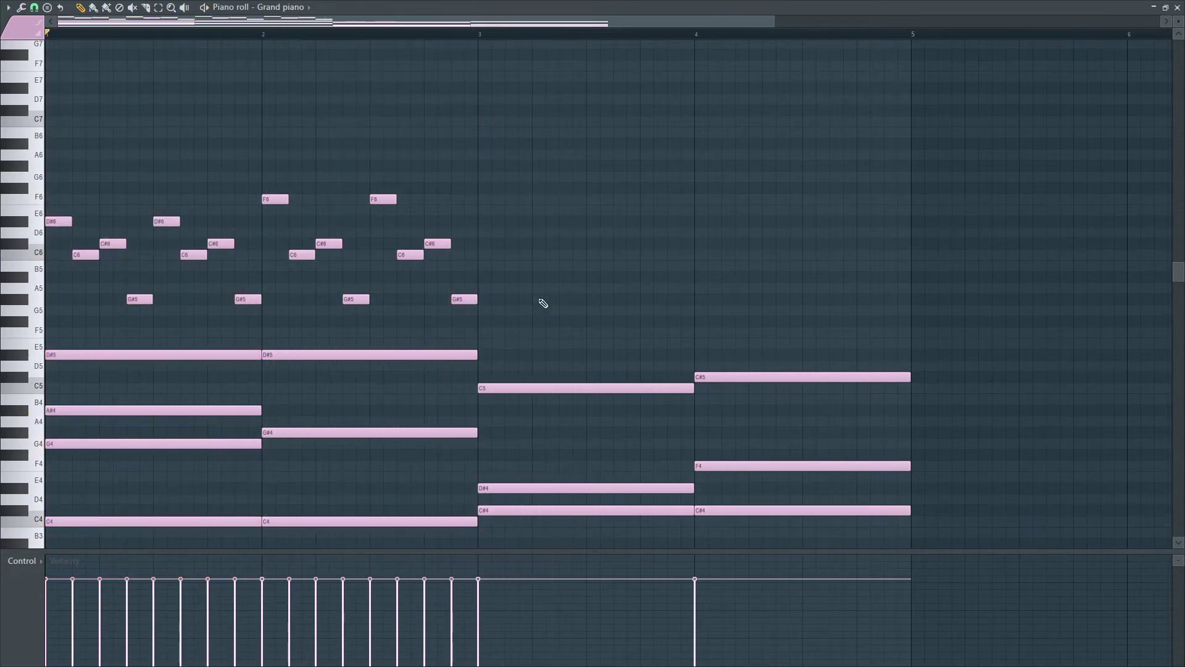
Copy the two-bar melody into bars 3 and 4 and play all four bars from the start.
left_click_drag(532, 328, 47, 128)
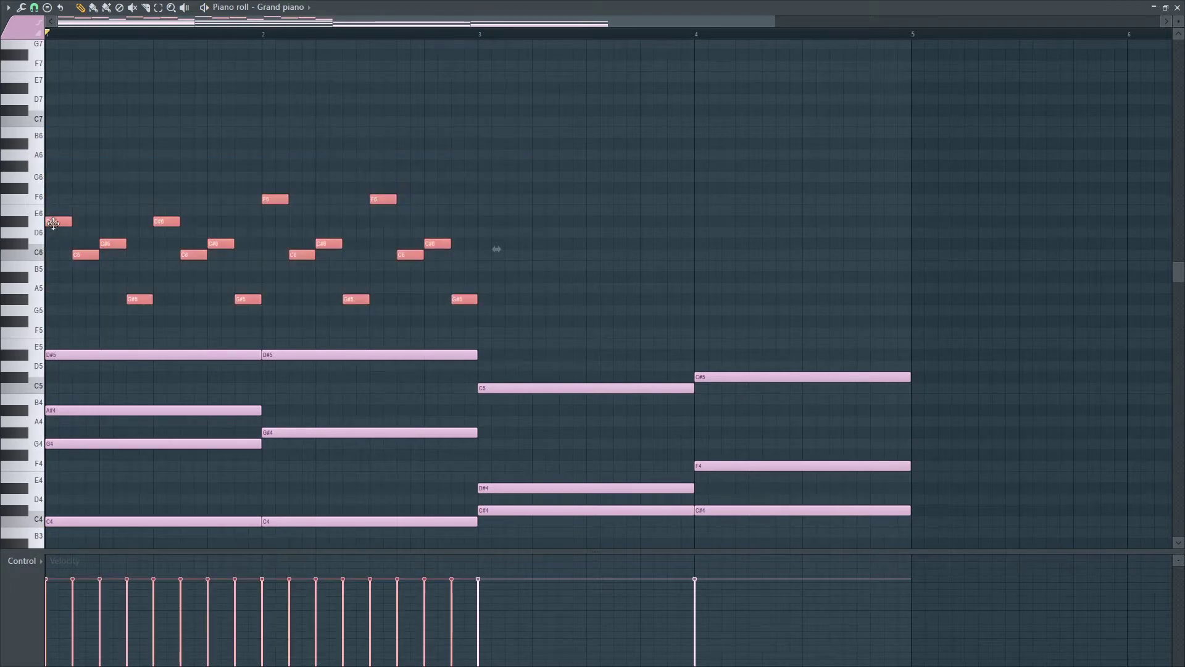
left_click_drag(55, 221, 487, 221)
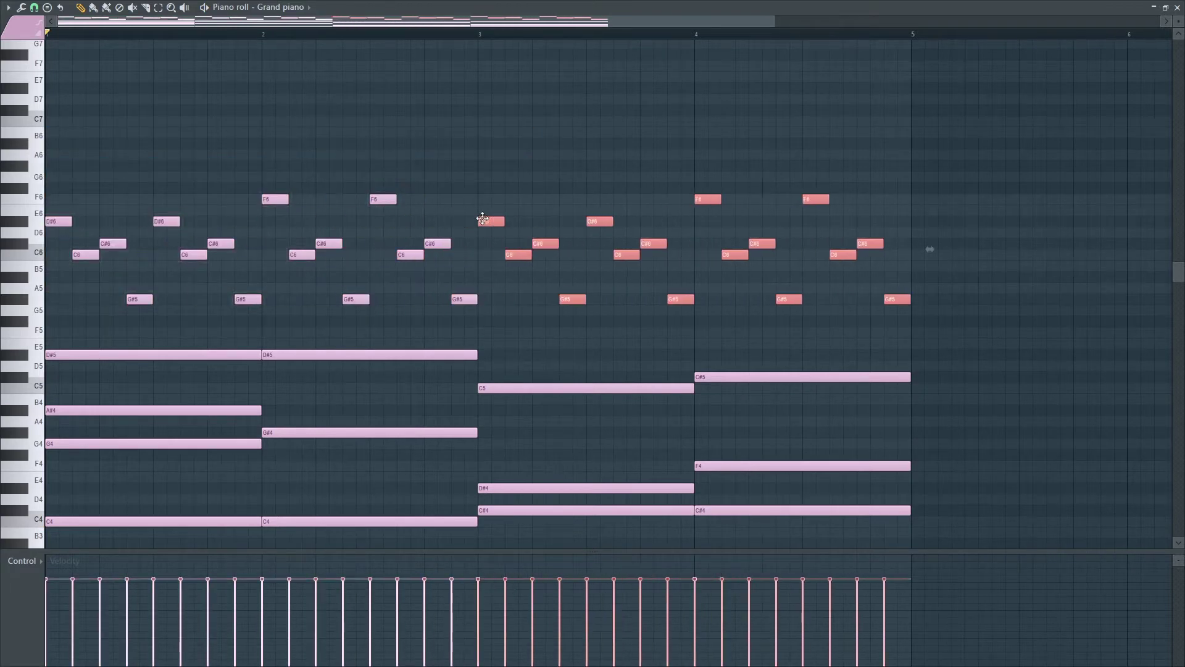
left_click(487, 180)
scroll(729, 225, "down", 1)
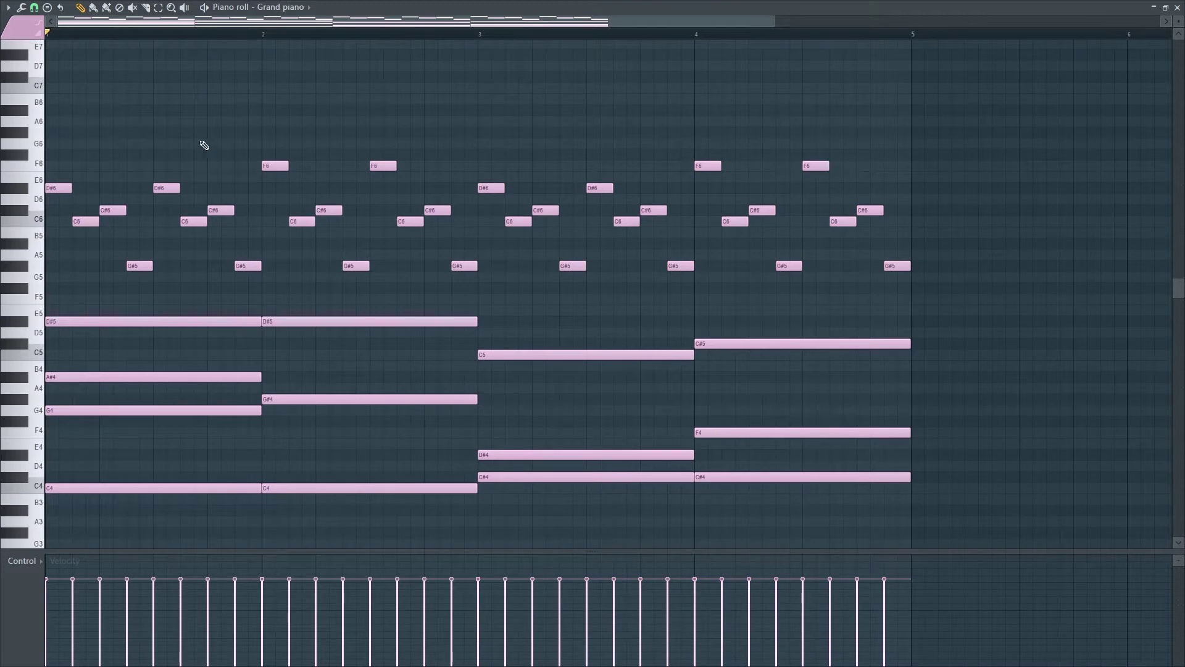
key("space")
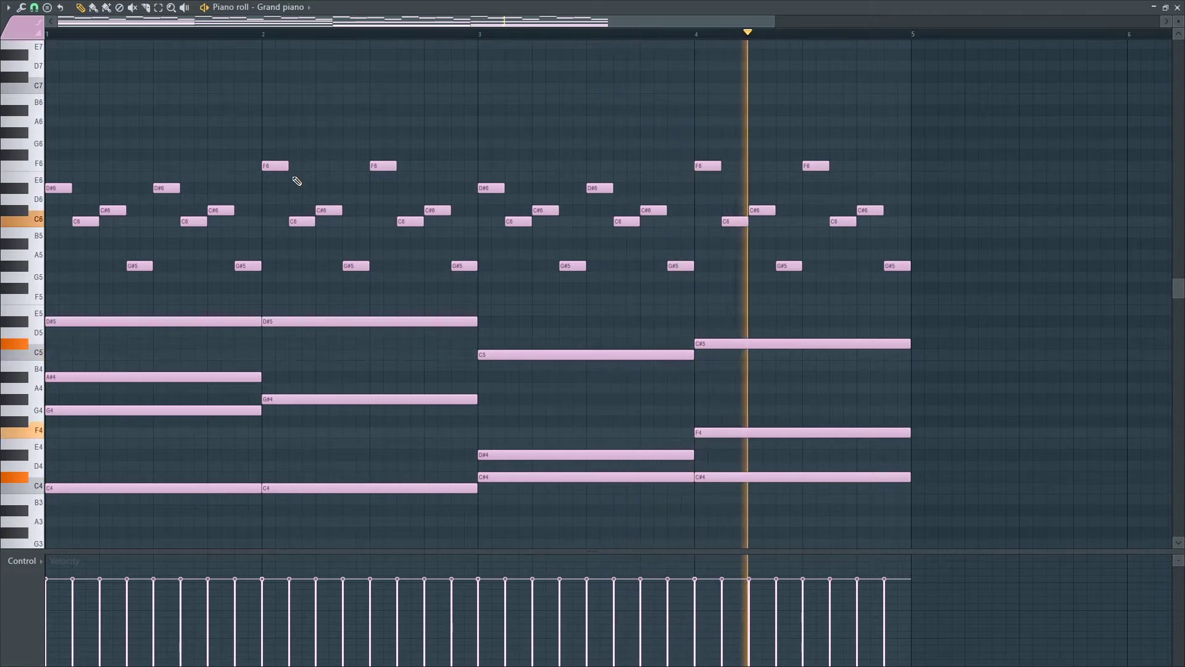
key("space")
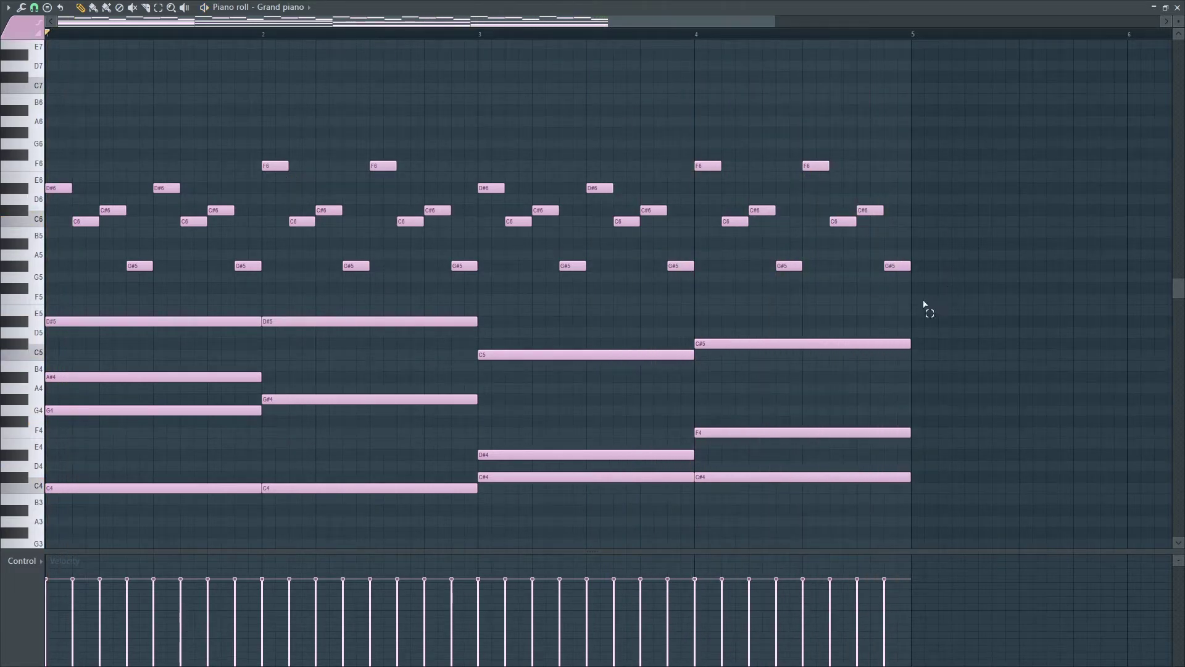
Try the two G#5 melody notes in bar 4 an octave higher, play from bar 3, and move them back down.
left_click_drag(925, 304, 782, 265)
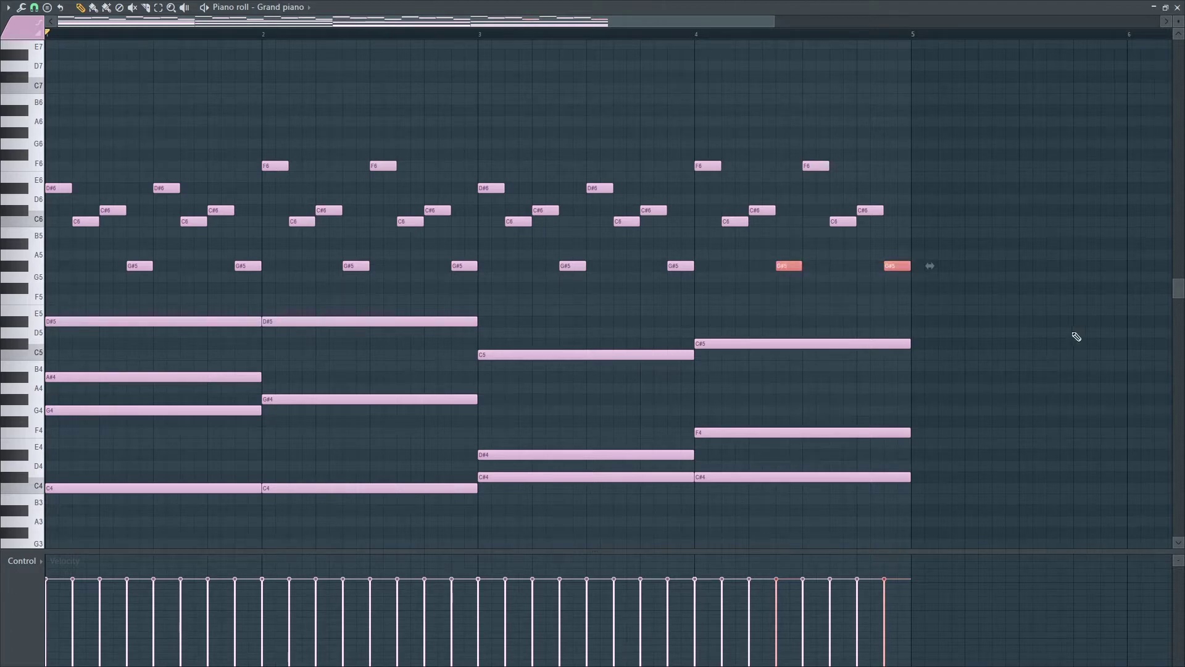
key("ctrl+Up")
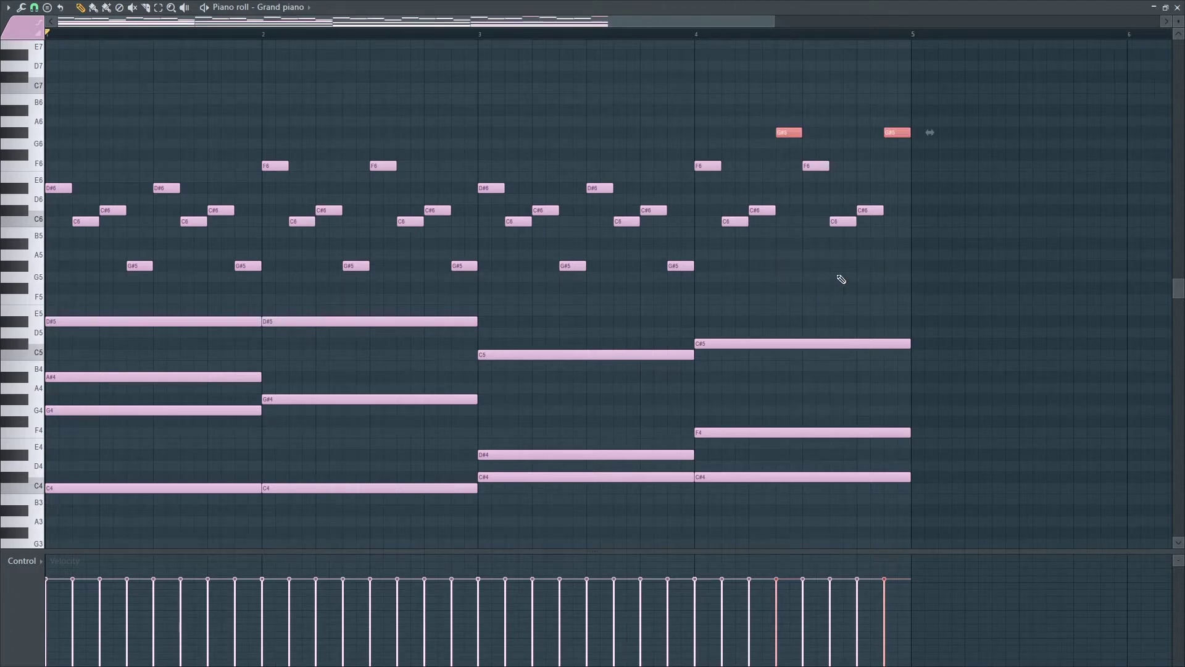
left_click(477, 33)
key("space")
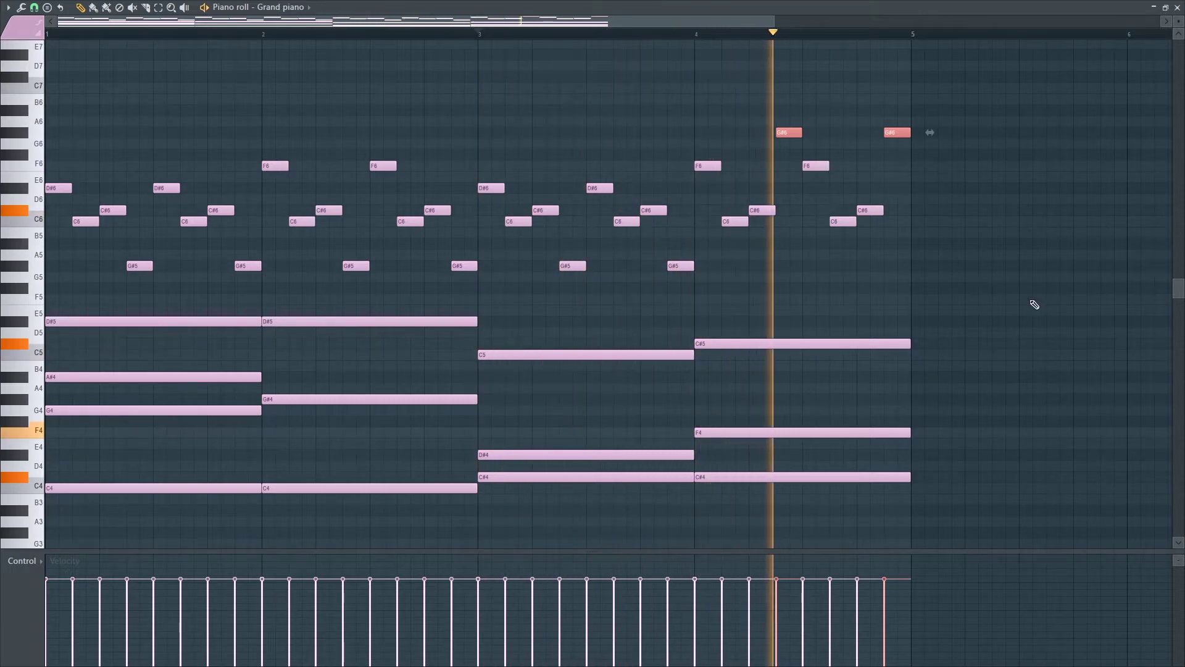
key("space")
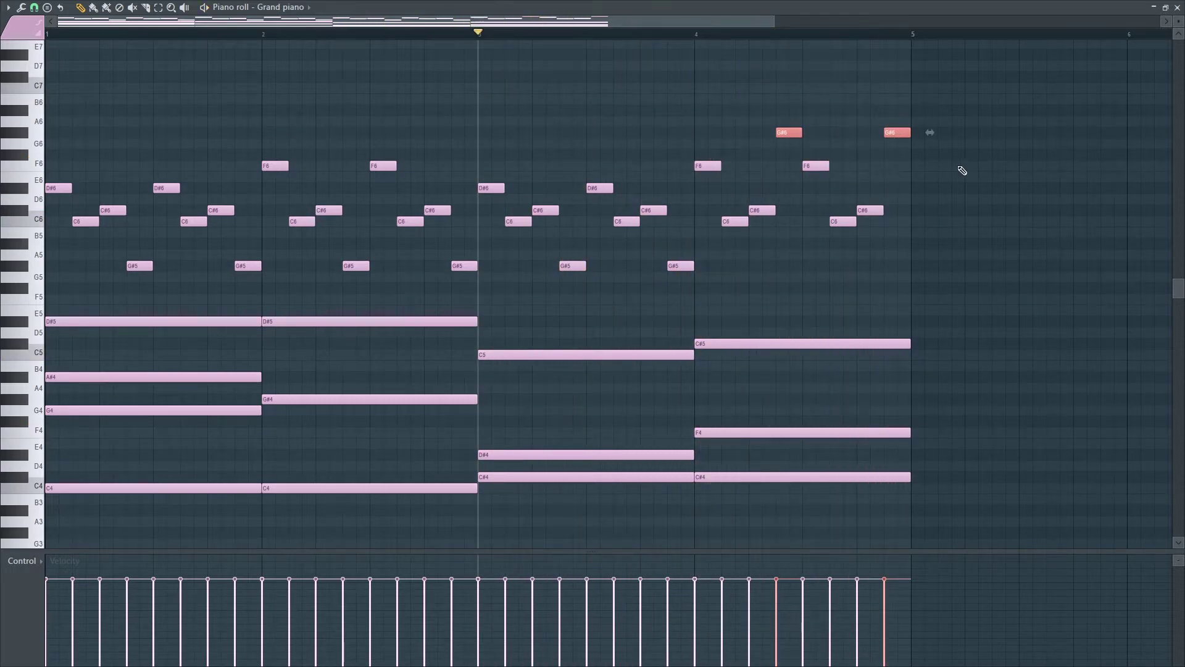
key("ctrl+Down")
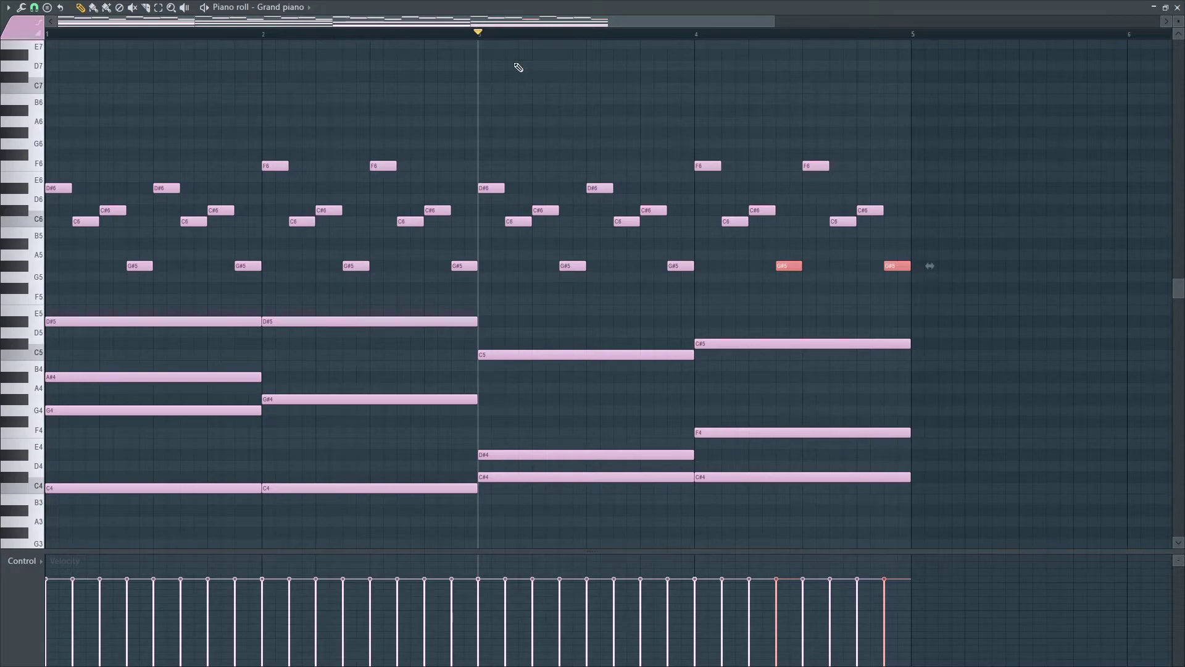
Close the piano roll and route the Grand piano channel to mixer insert 1.
left_click(1177, 6)
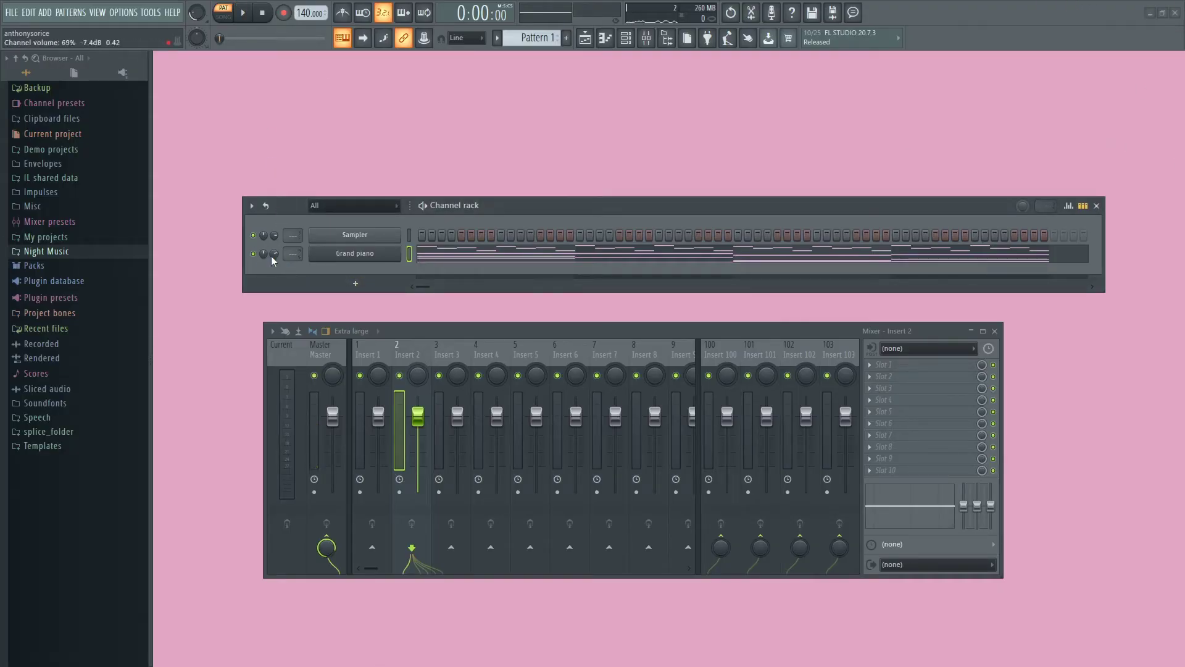
left_click(368, 350)
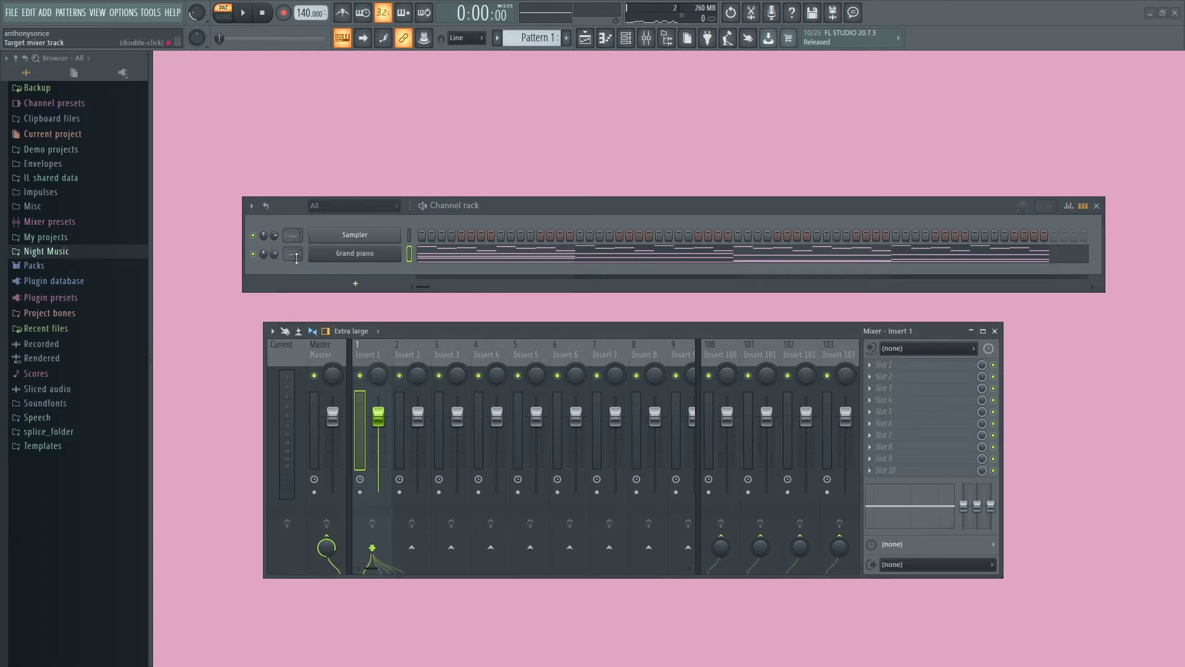
left_click_drag(293, 254, 292, 247)
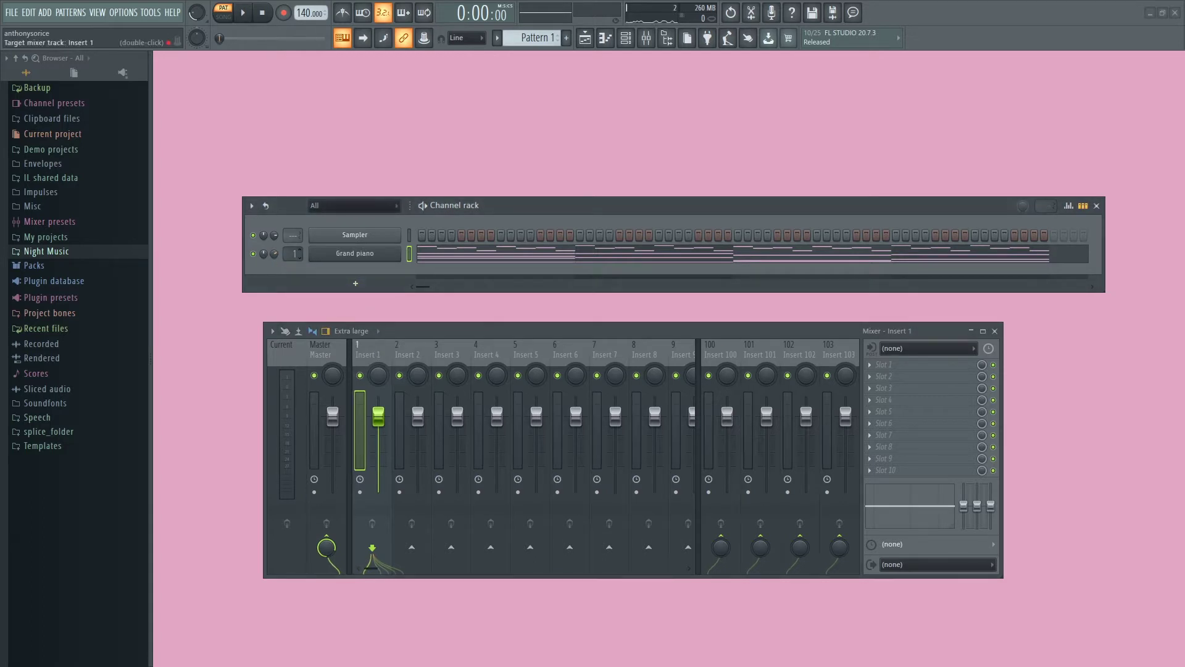
Rename mixer insert 1 to Main and give it the brown color #9F3542.
double_click(369, 352)
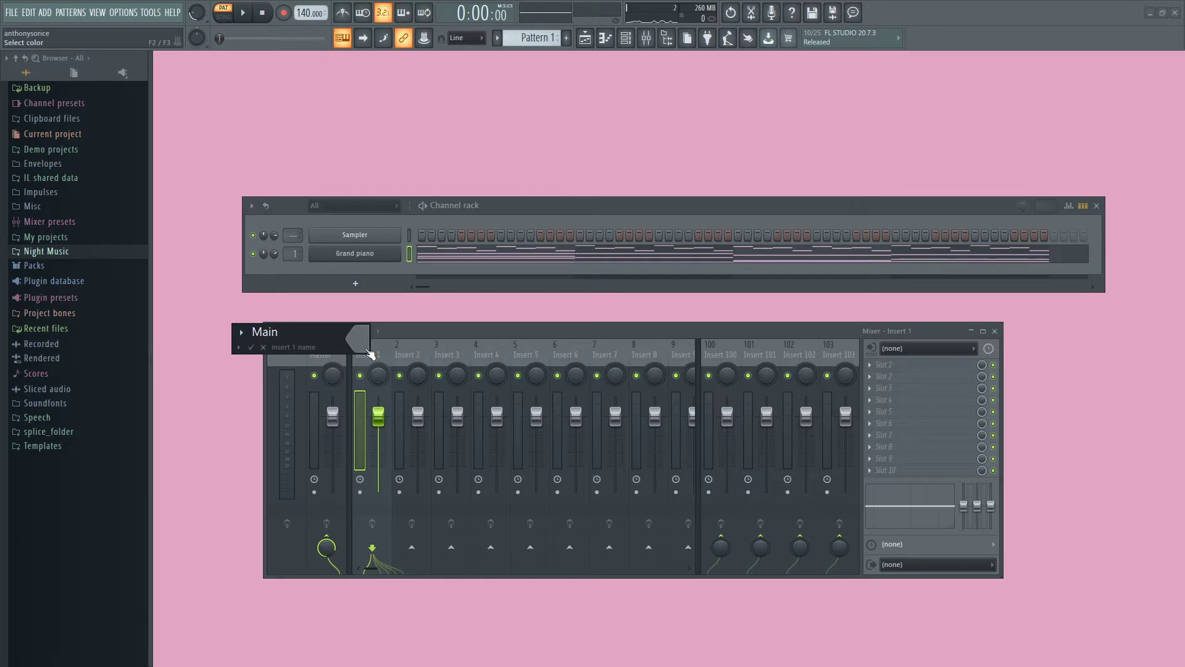
left_click(368, 353)
left_click(389, 456)
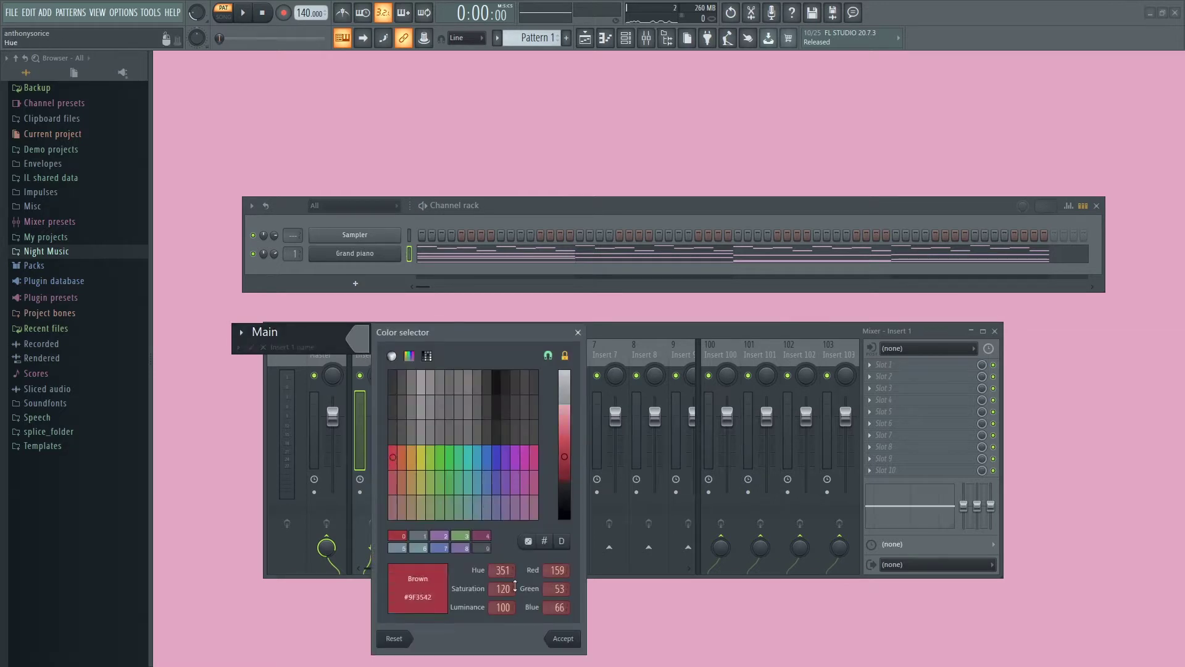
left_click(563, 639)
left_click(251, 347)
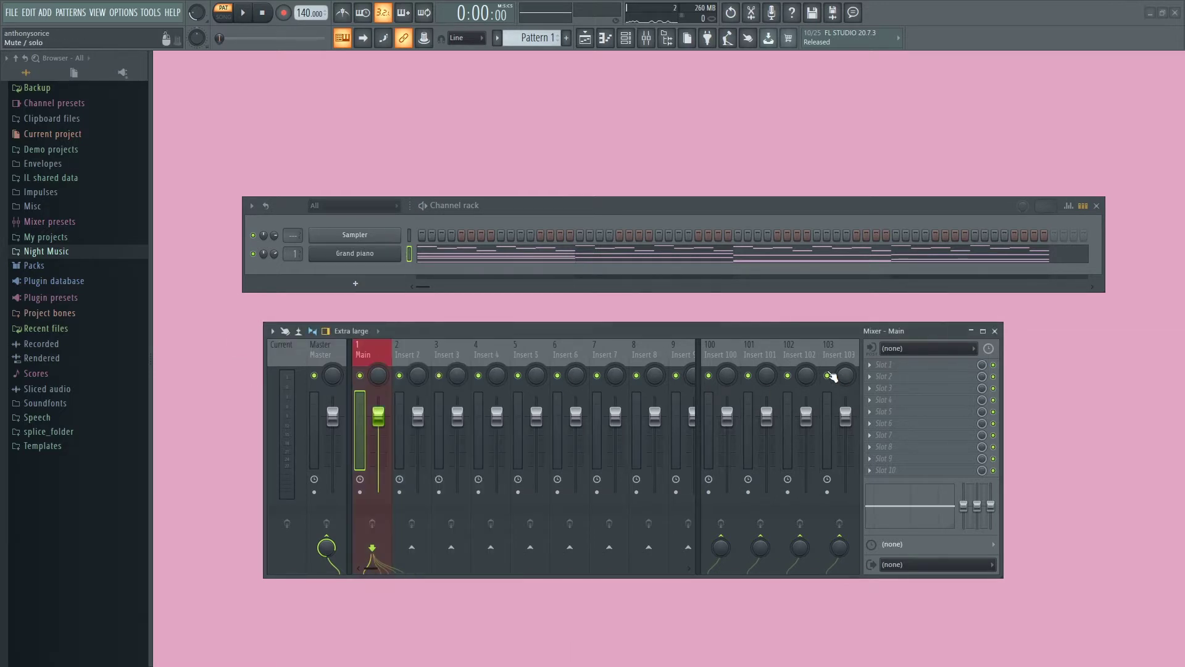
Load Gross Beat into the first effect slot of the Main track and apply its Momentary preset.
left_click(892, 369)
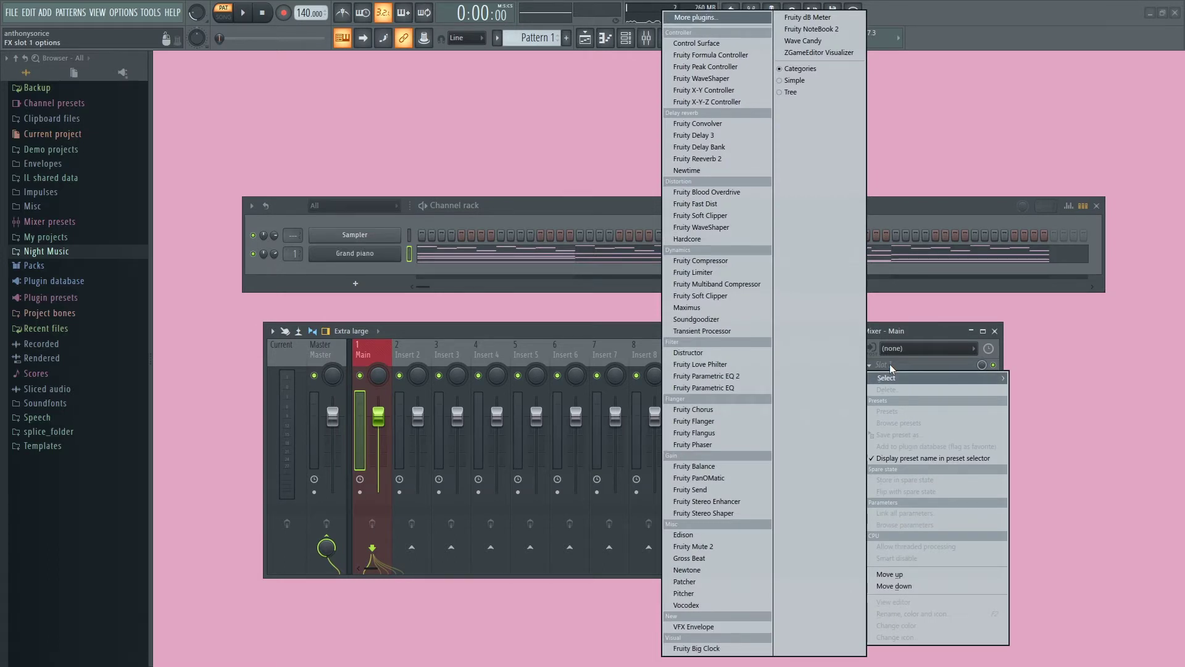
left_click(689, 558)
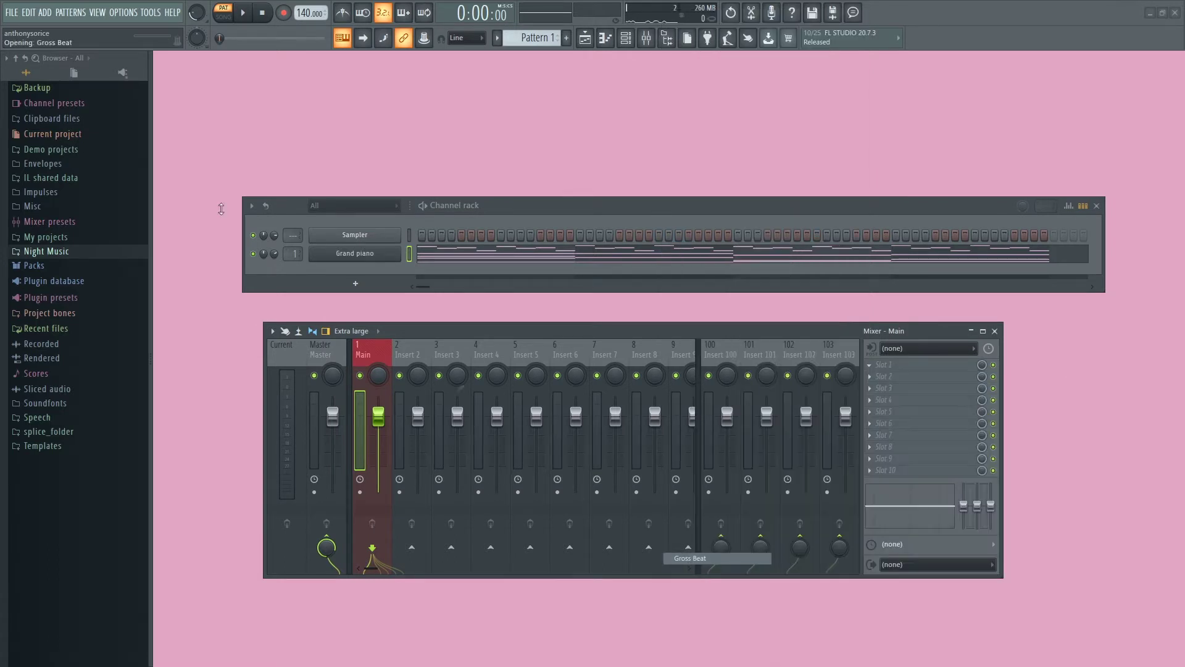
left_click(77, 129)
mouse_move(148, 177)
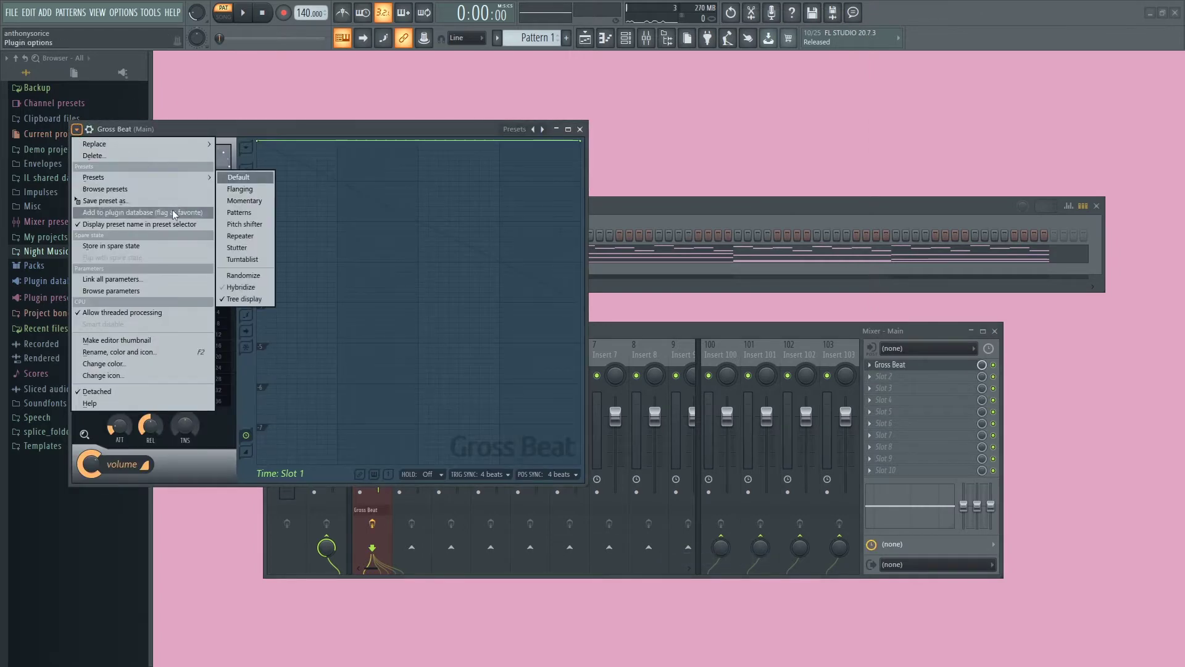
left_click(243, 200)
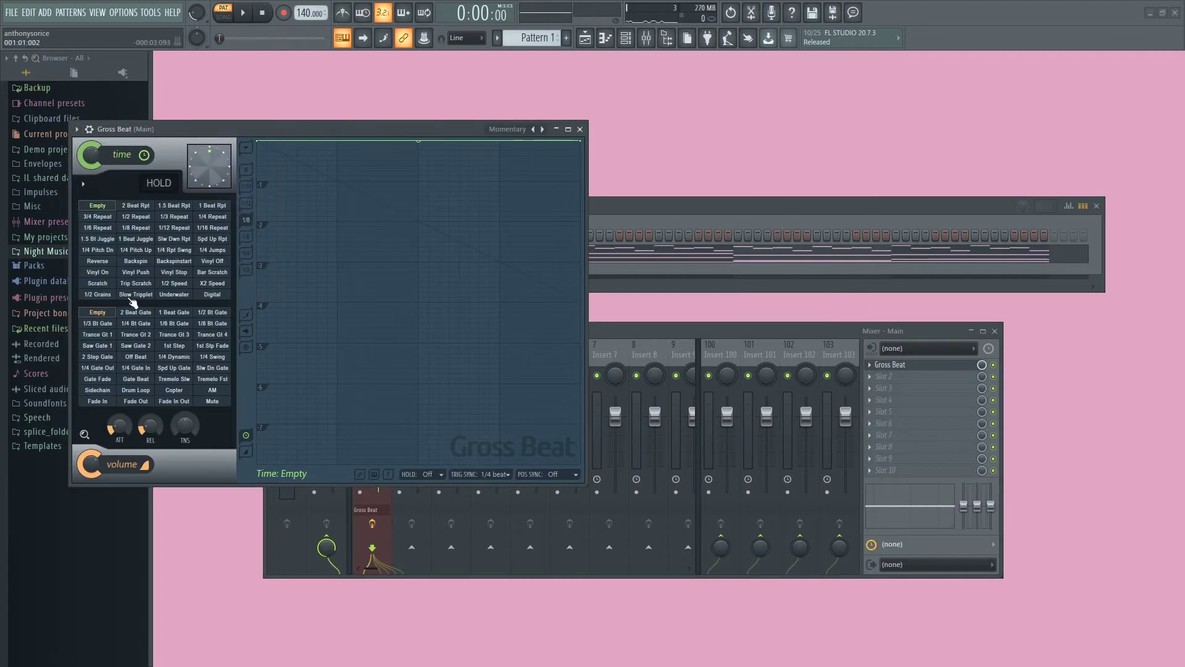
Set Gross Beat's time effect to 1/2 Speed, close the plugin, and play back the pattern.
left_click(176, 283)
left_click(579, 129)
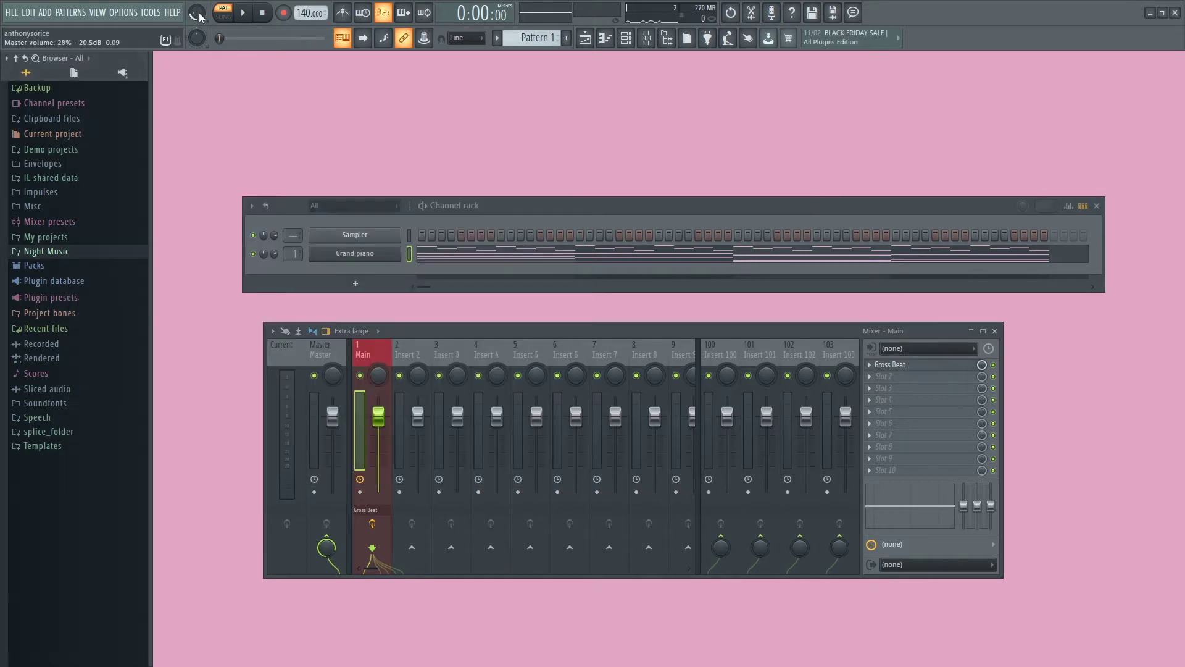
left_click(245, 14)
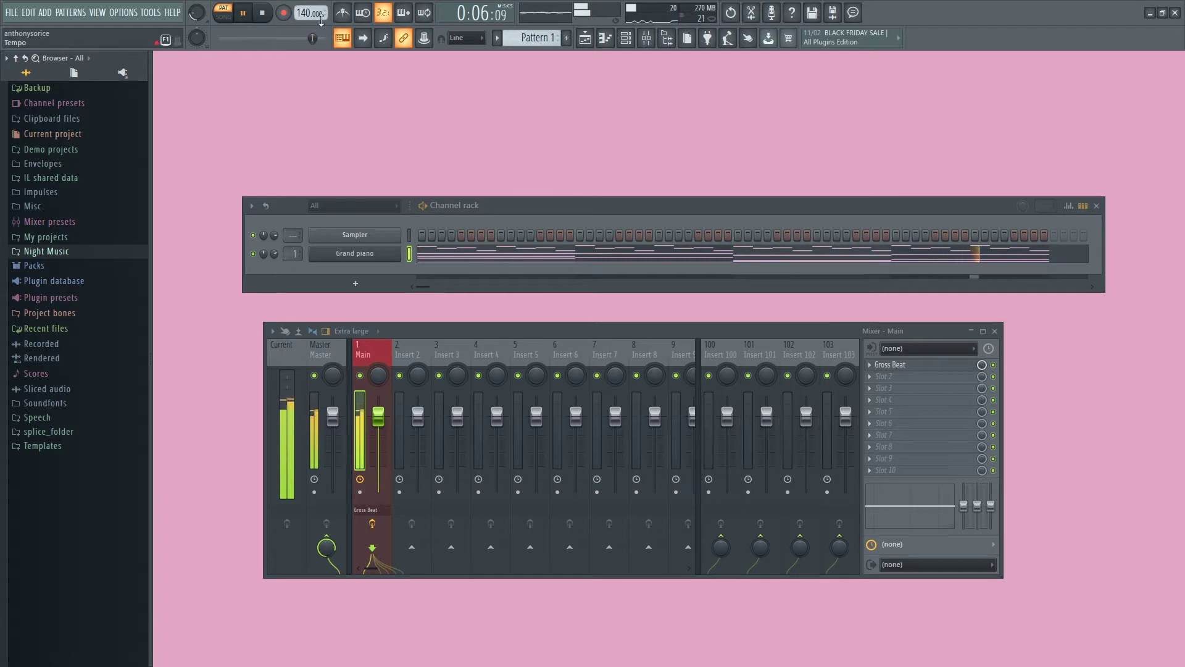
left_click(262, 15)
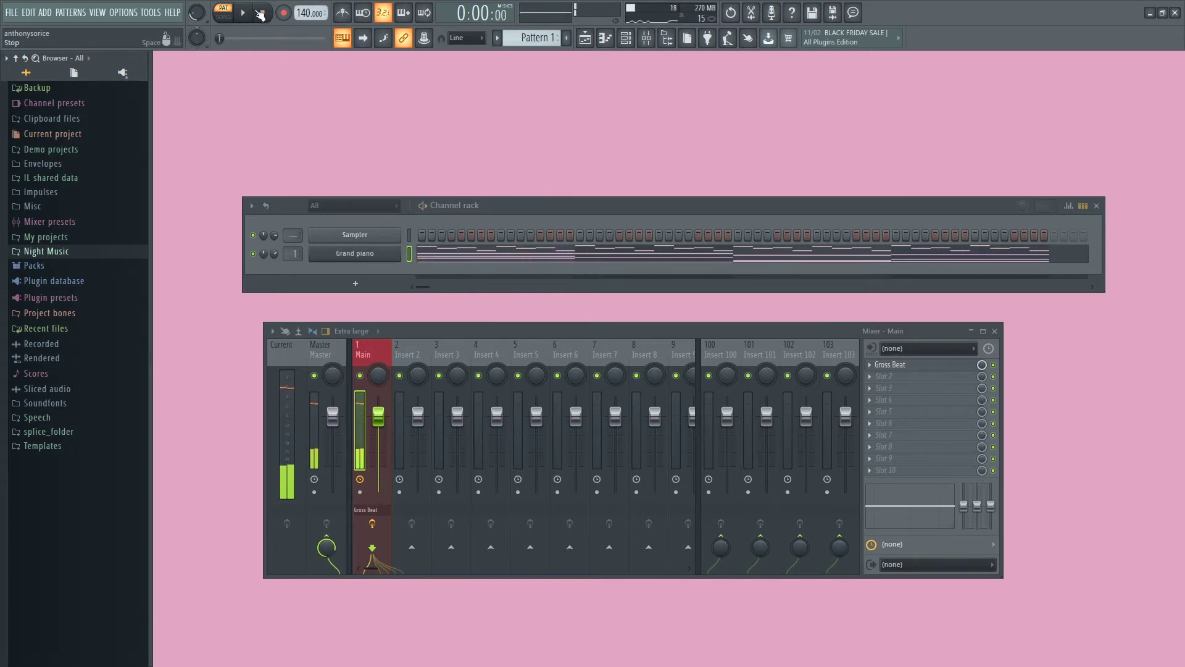
Look through the instruments available for a new channel without adding one, and open the Grand piano channel's plugin window.
left_click(359, 286)
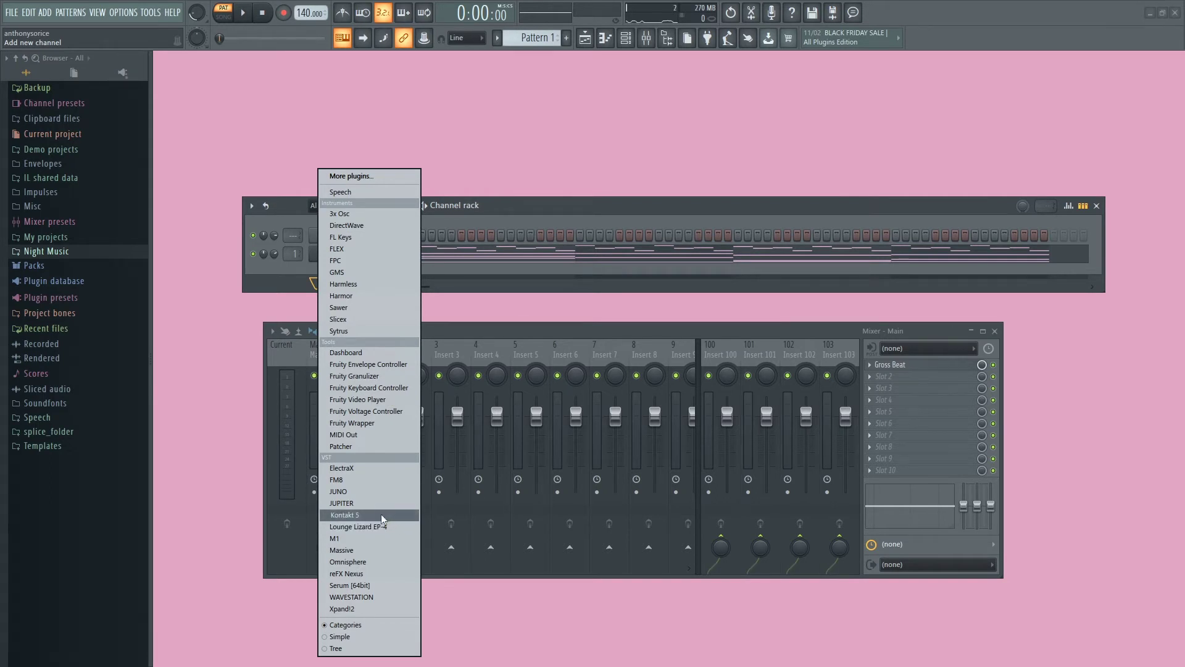
left_click(540, 214)
left_click(357, 253)
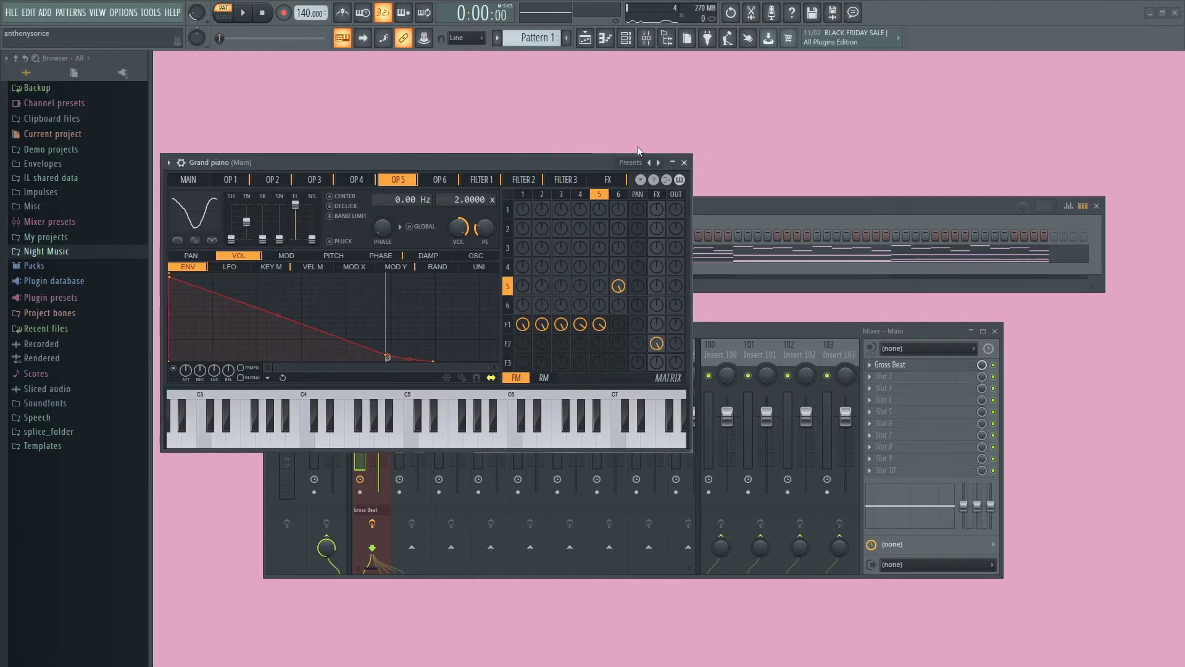
Select and copy the four bars of chord notes from the Grand piano's piano roll, leaving out the melody.
left_click(684, 163)
right_click(369, 259)
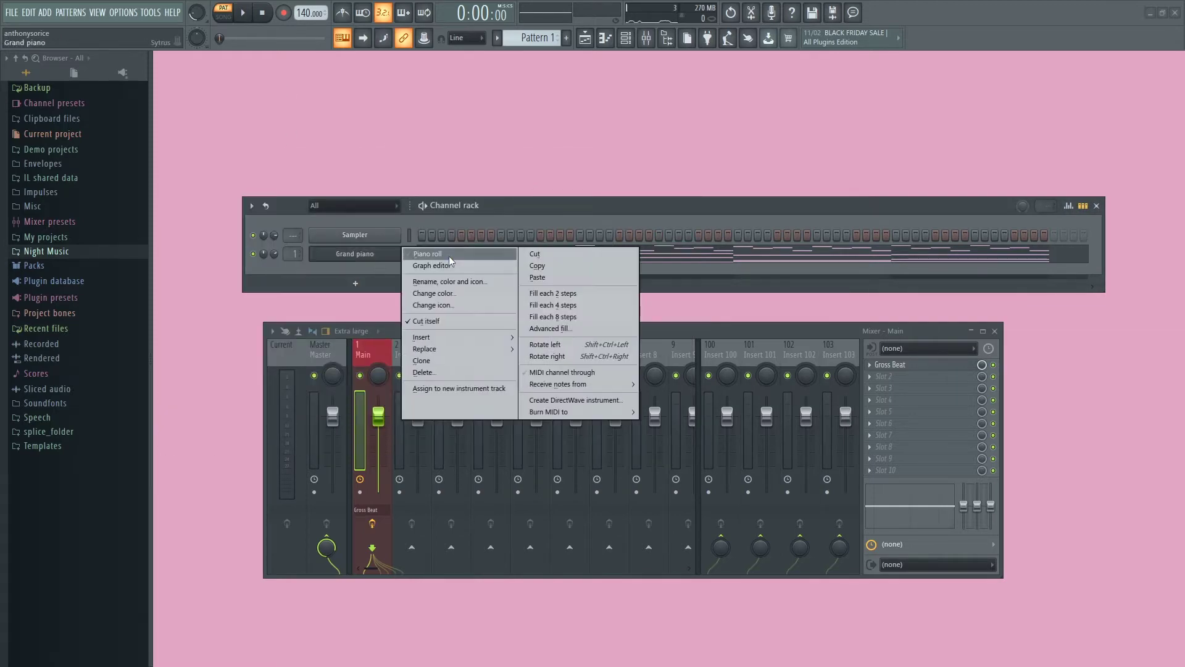
left_click(449, 256)
scroll(887, 426, "down", 3)
left_click_drag(897, 492, 43, 230)
left_click(1177, 8)
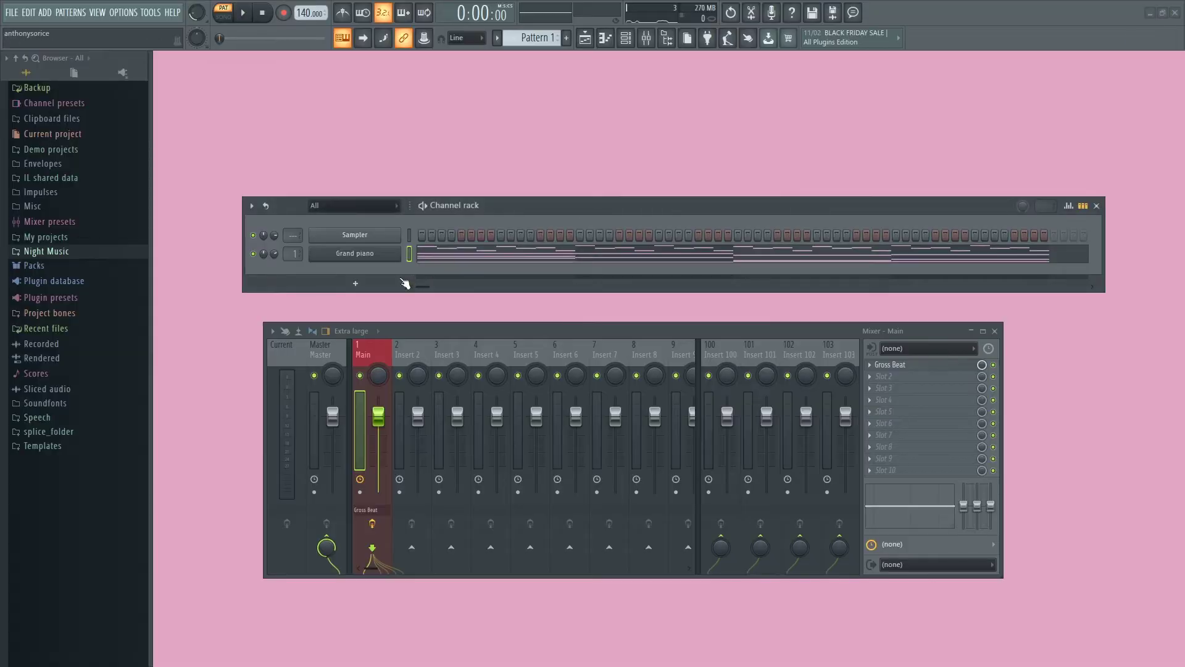
Add a FLEX instrument channel and load the Pianopad preset from the Essential Pianos pack.
left_click(365, 282)
left_click(361, 244)
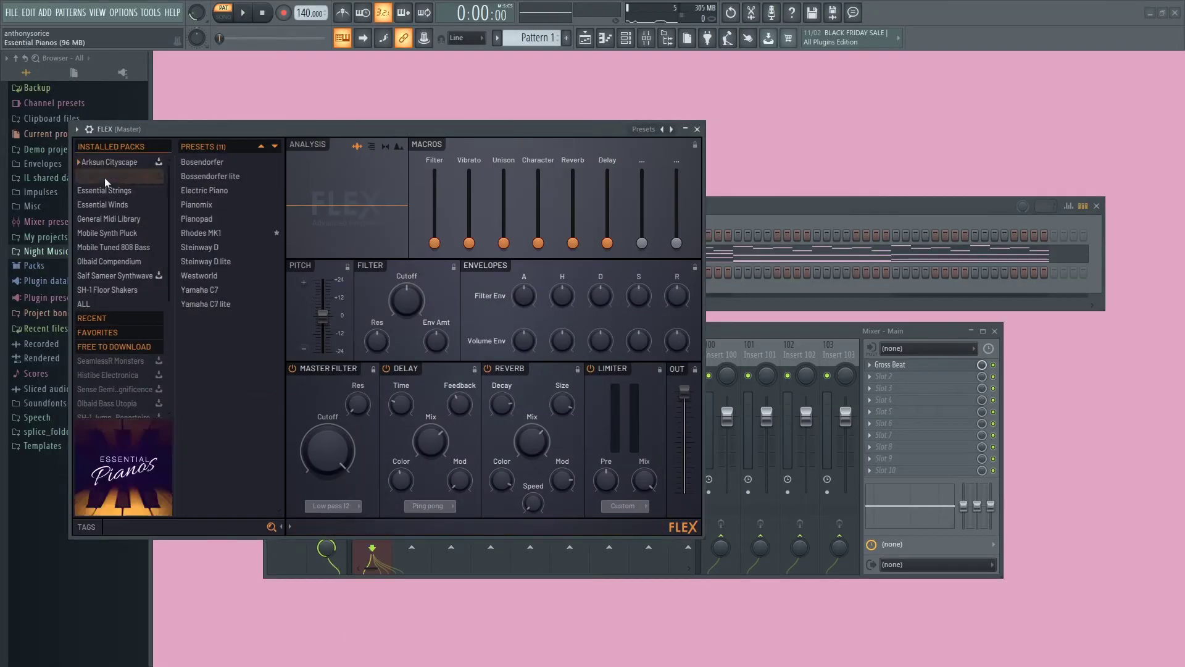
left_click(105, 177)
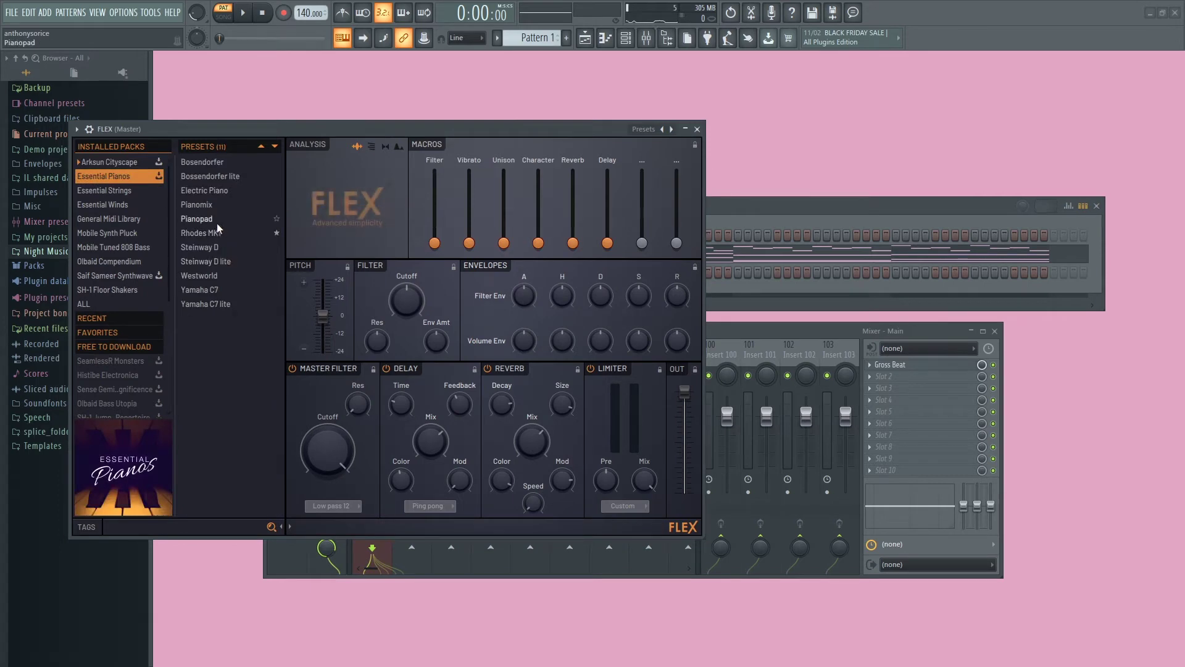
left_click(207, 220)
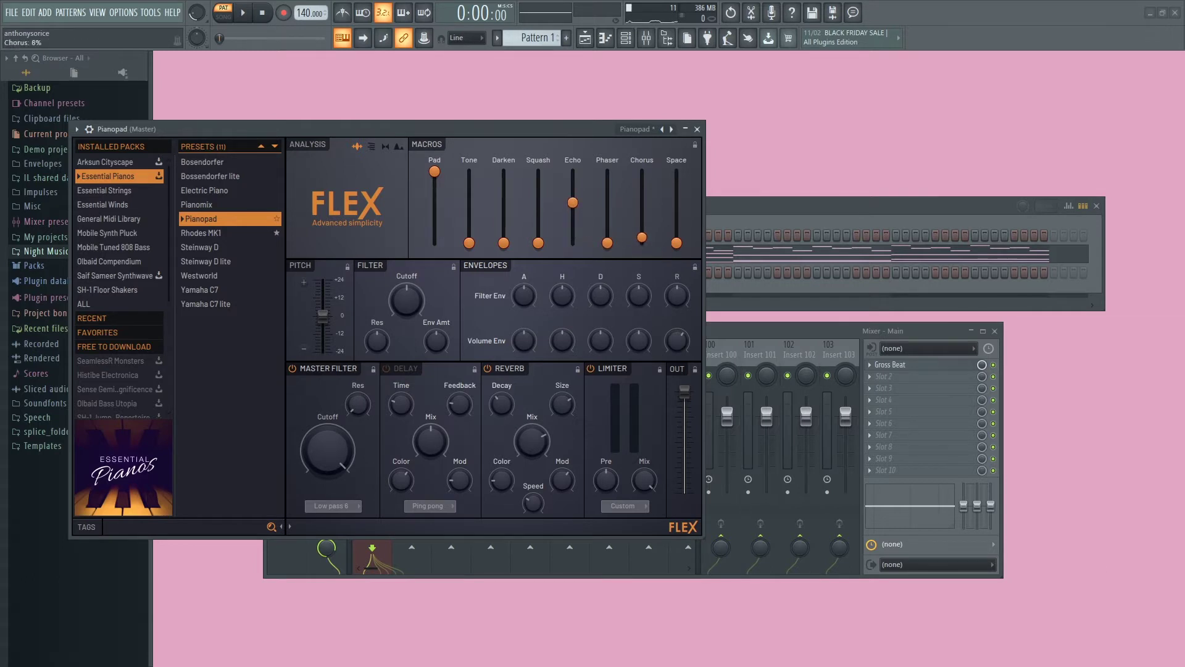
left_click(698, 129)
Paste the copied chords into the Pianopad piano roll and strum all the notes with staggered start times.
right_click(403, 266)
left_click(432, 272)
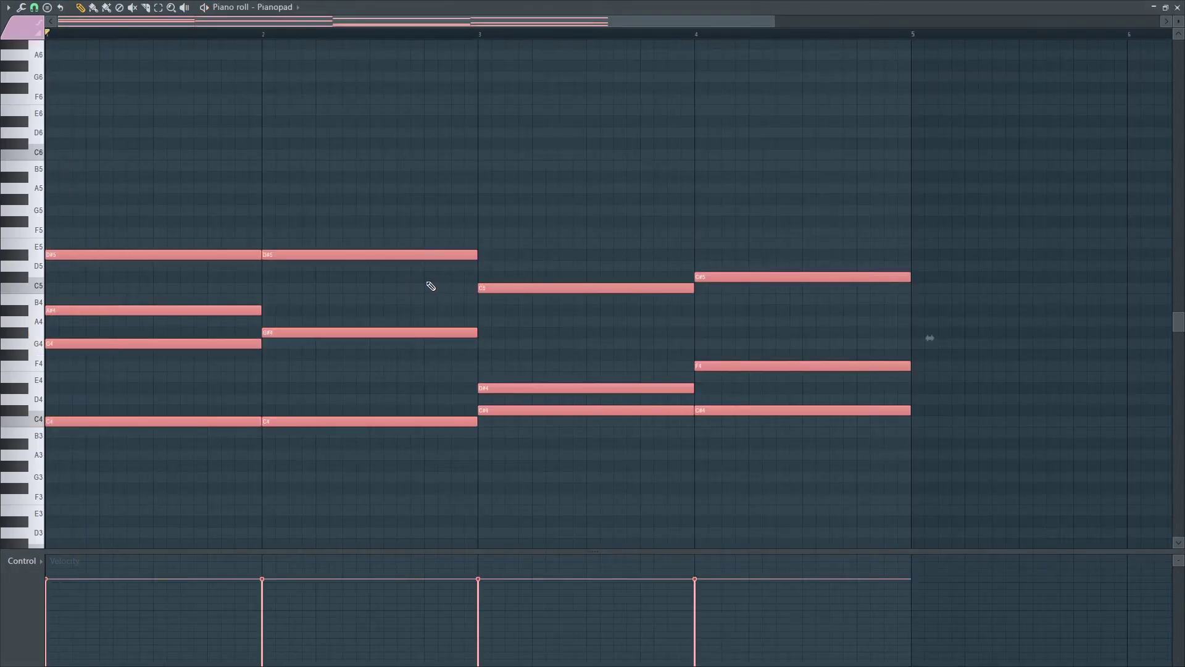
key("ctrl+a")
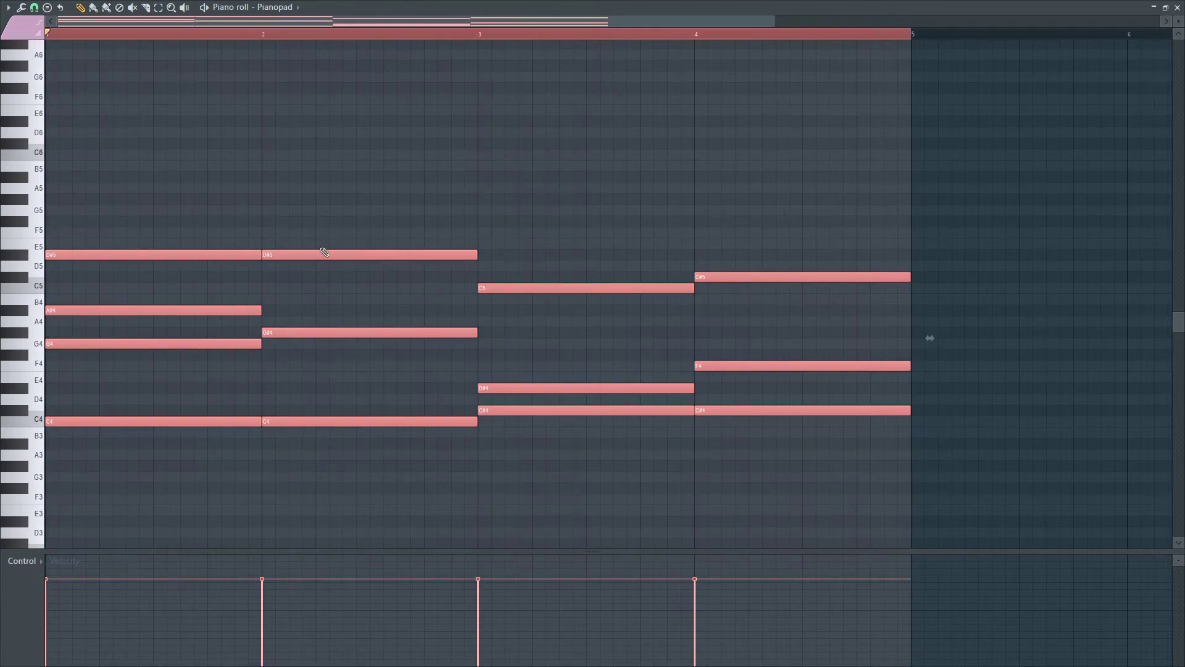
key("alt+s")
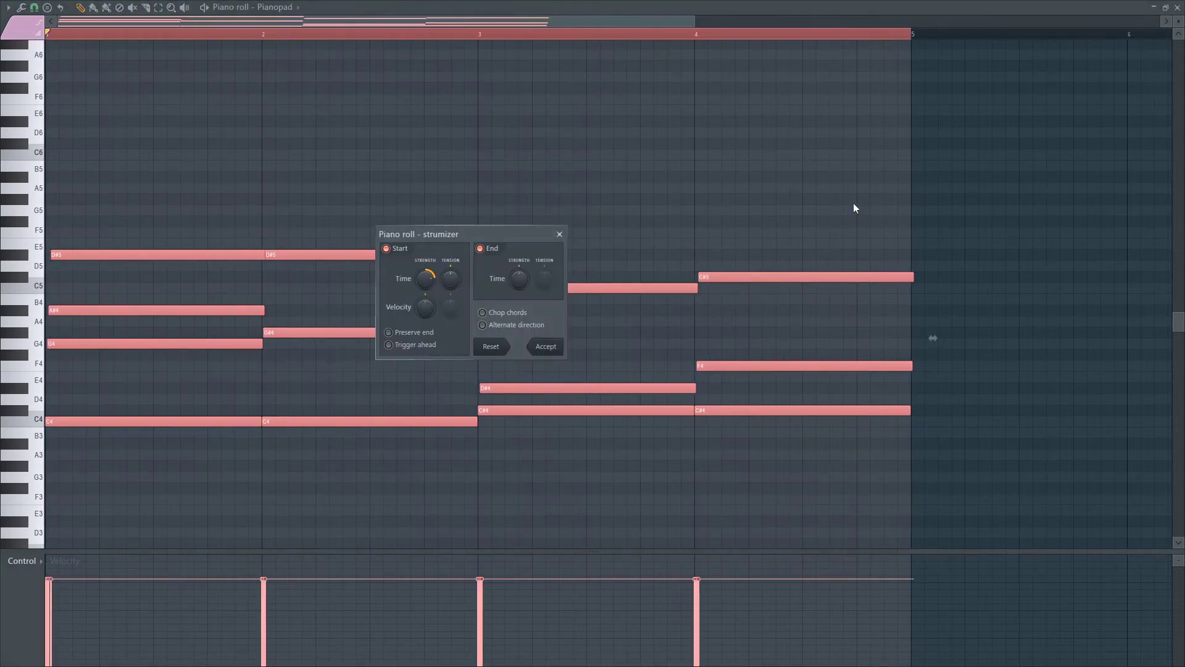
left_click(546, 347)
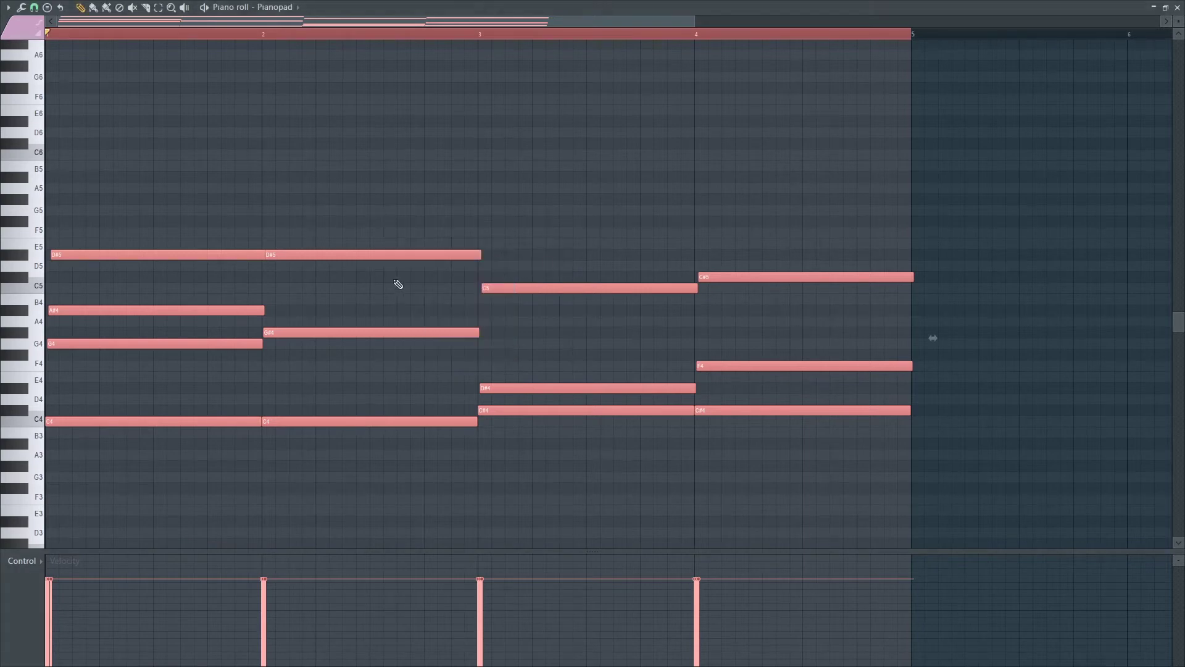
scroll(395, 282, "up", 2)
left_click_drag(383, 21, 195, 21)
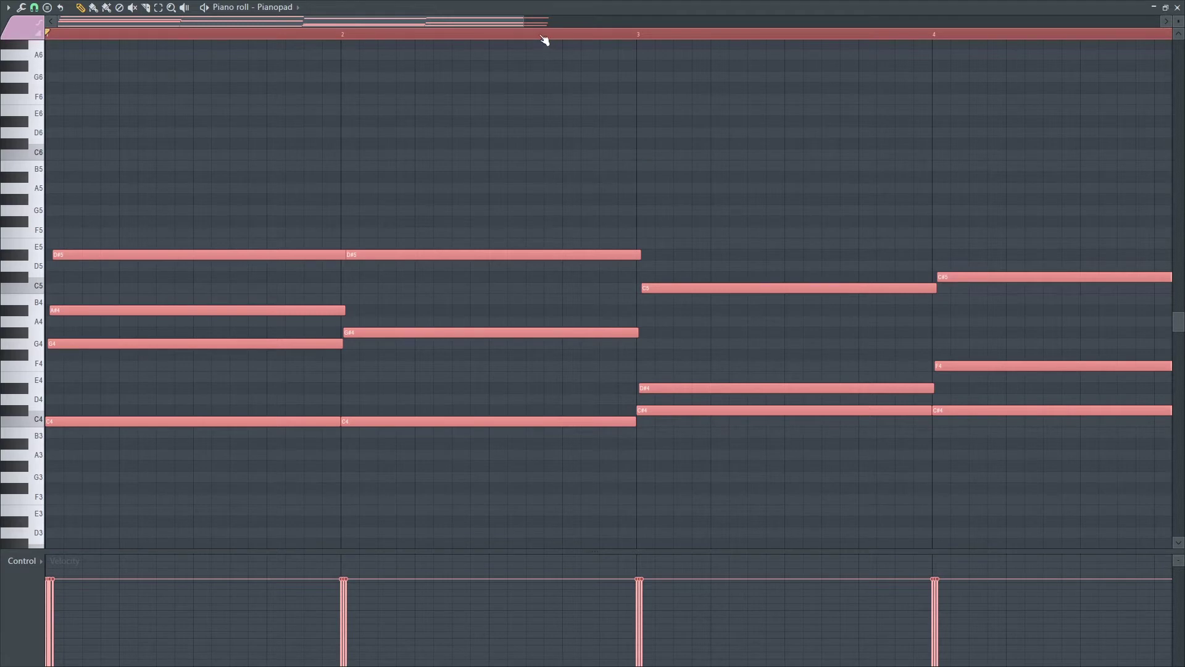
left_click_drag(505, 21, 677, 41)
scroll(825, 409, "up", 3)
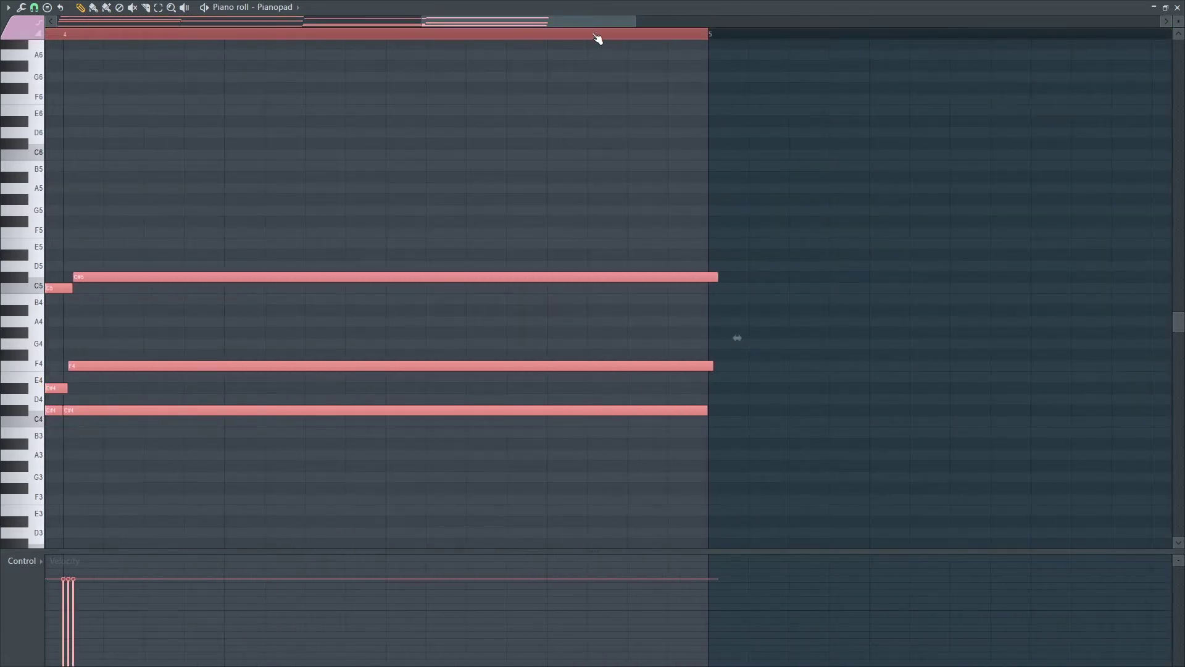
left_click(611, 43)
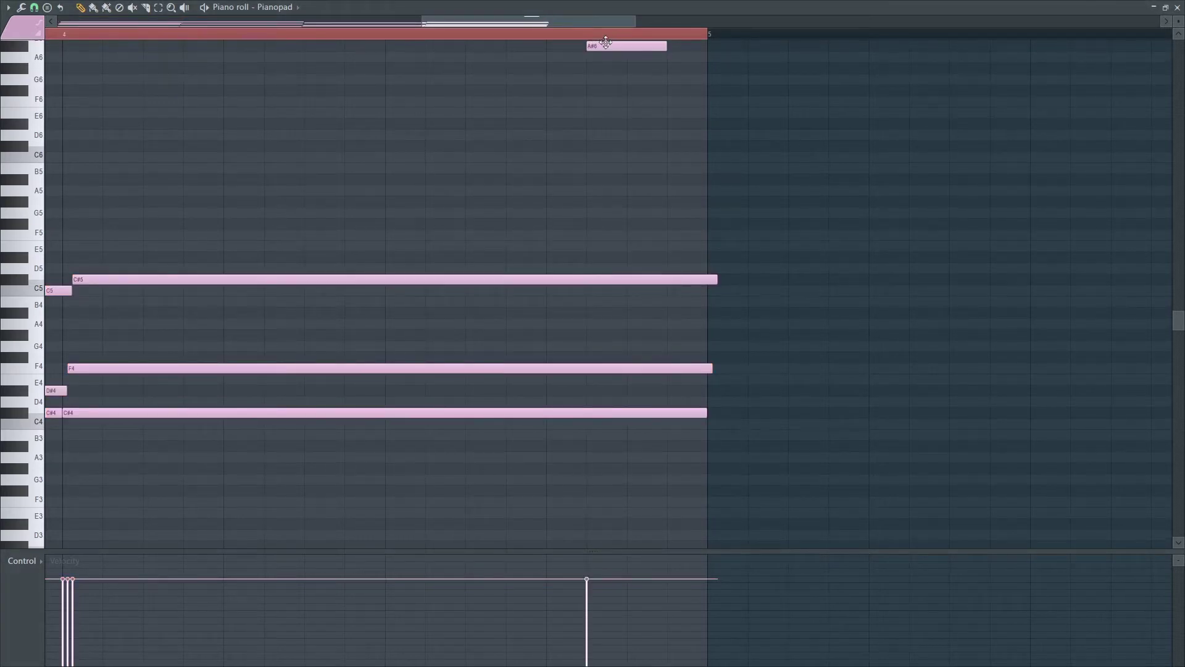
right_click(609, 51)
left_click(627, 34)
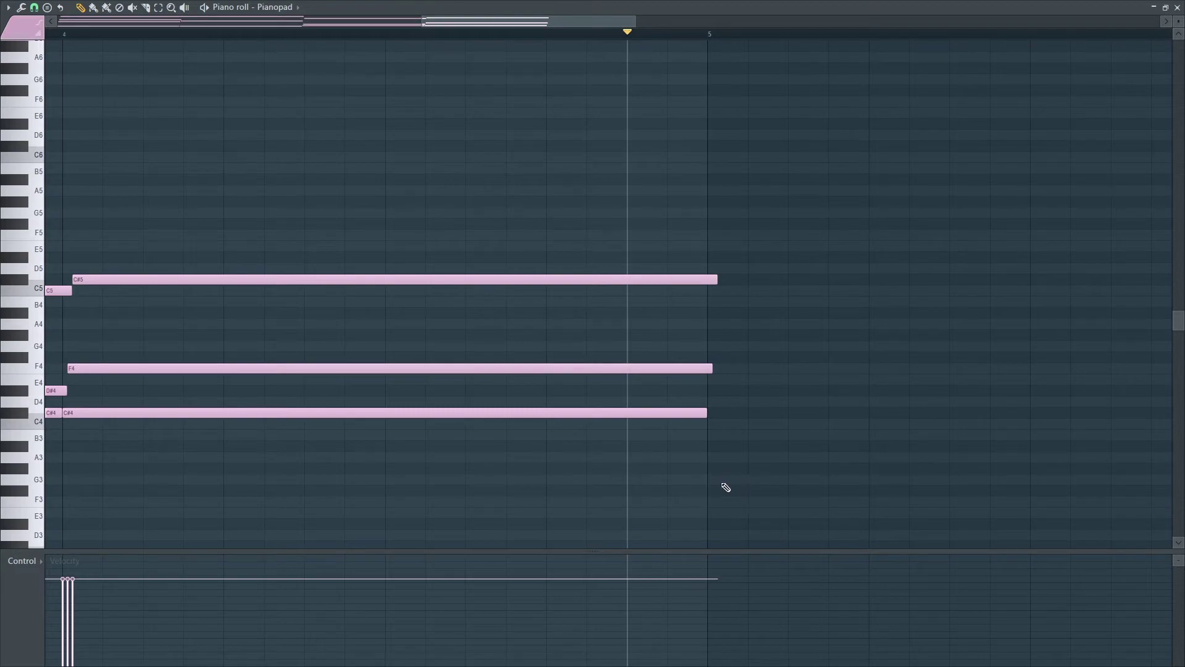
left_click(1175, 4)
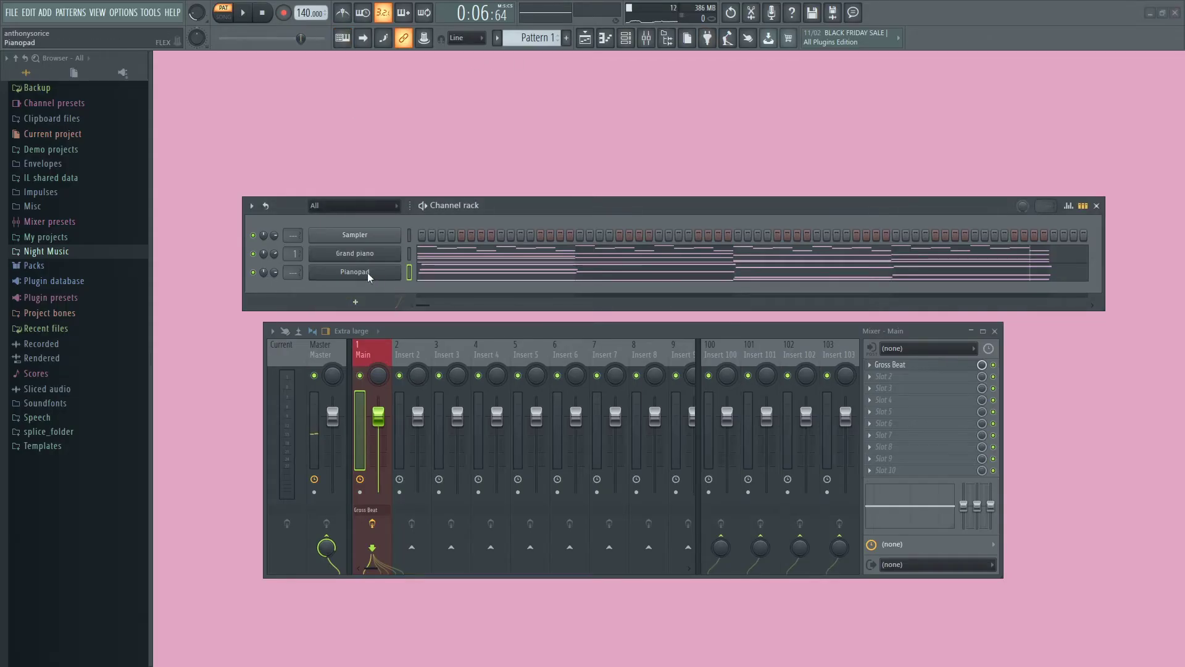
left_click(436, 272)
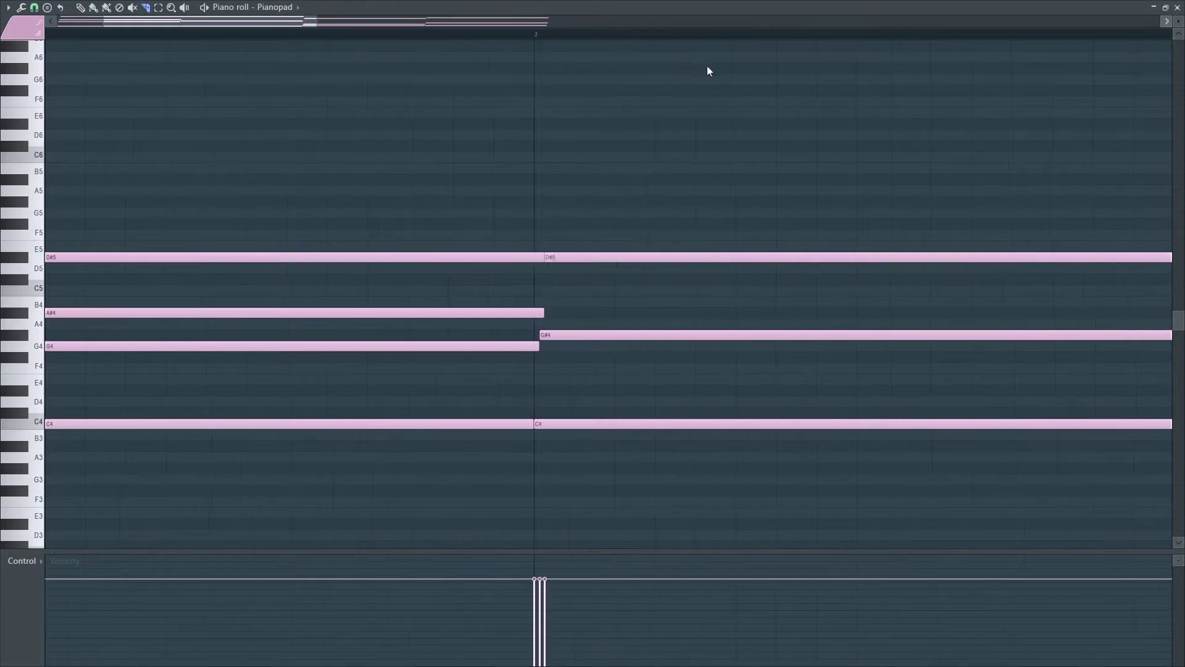
left_click(1177, 8)
Slice off the Pianopad note ends that overhang bar 5 and delete the leftover pieces.
right_click(379, 274)
left_click(423, 272)
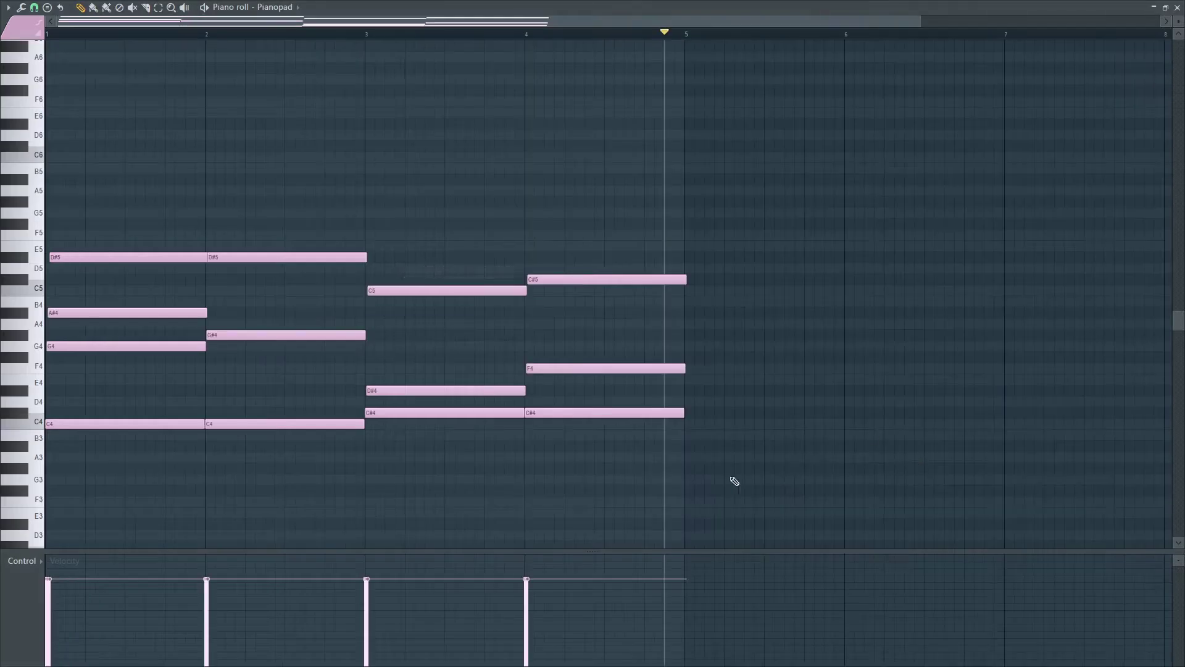
scroll(766, 389, "up", 4)
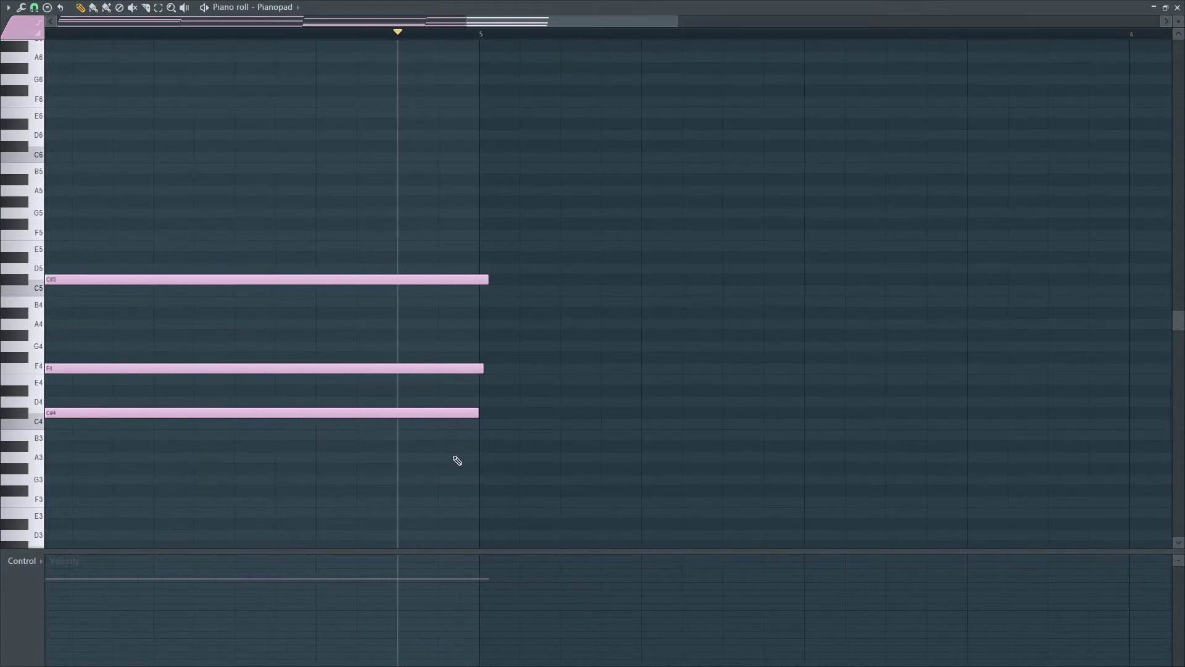
left_click_drag(485, 460, 491, 250)
right_click(482, 367)
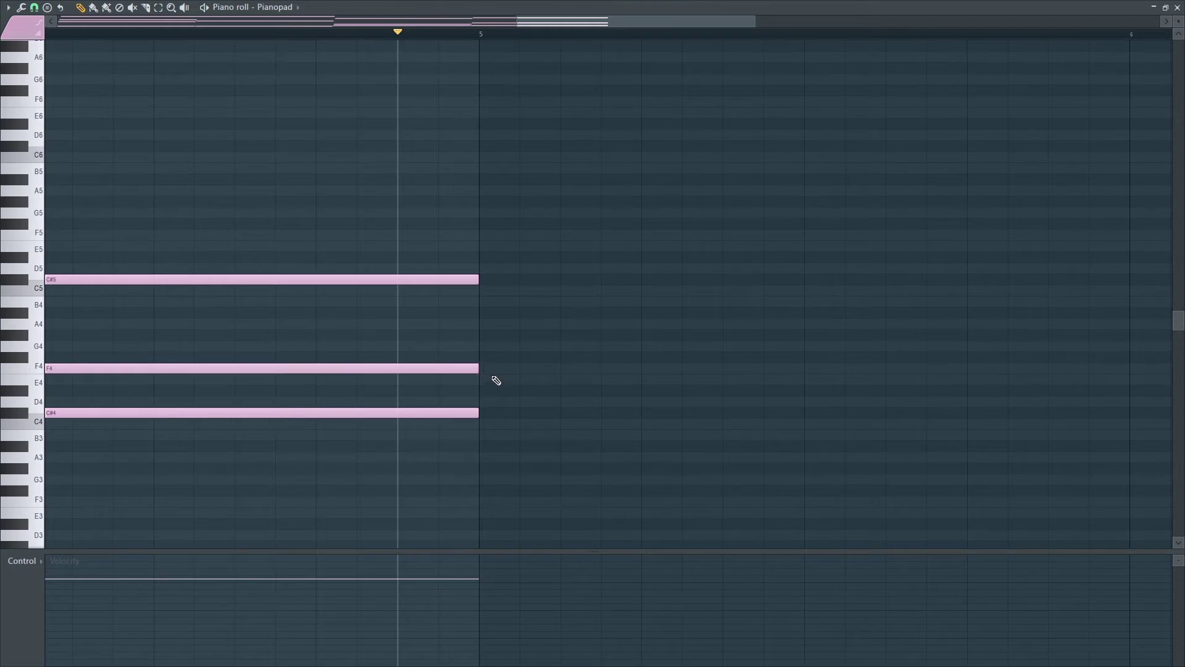
Transpose all the Pianopad notes up one octave, play back the pattern and close the piano roll.
left_click_drag(544, 22, 481, 22)
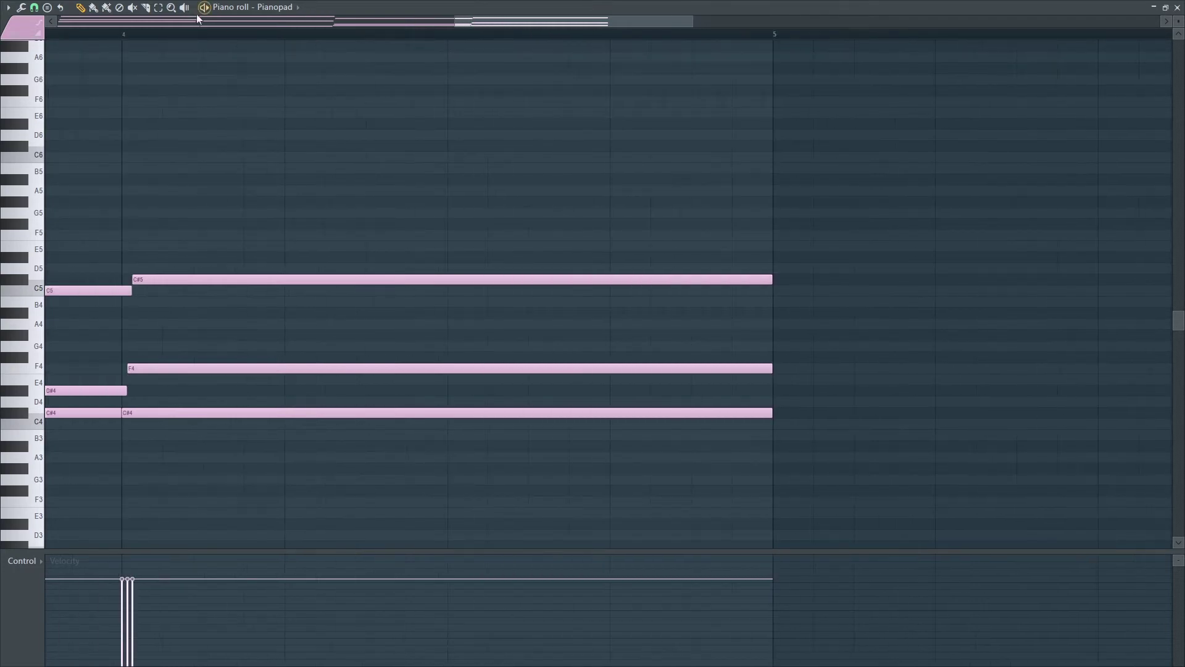
scroll(262, 56, "down", 6)
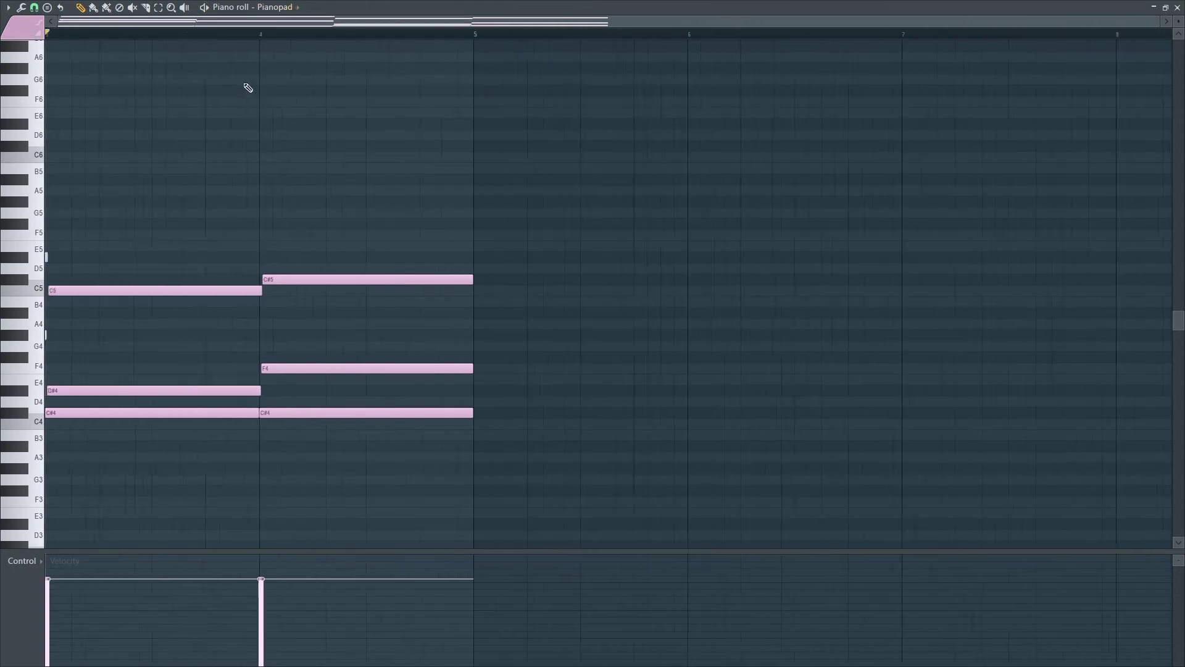
left_click_drag(317, 33, 46, 36)
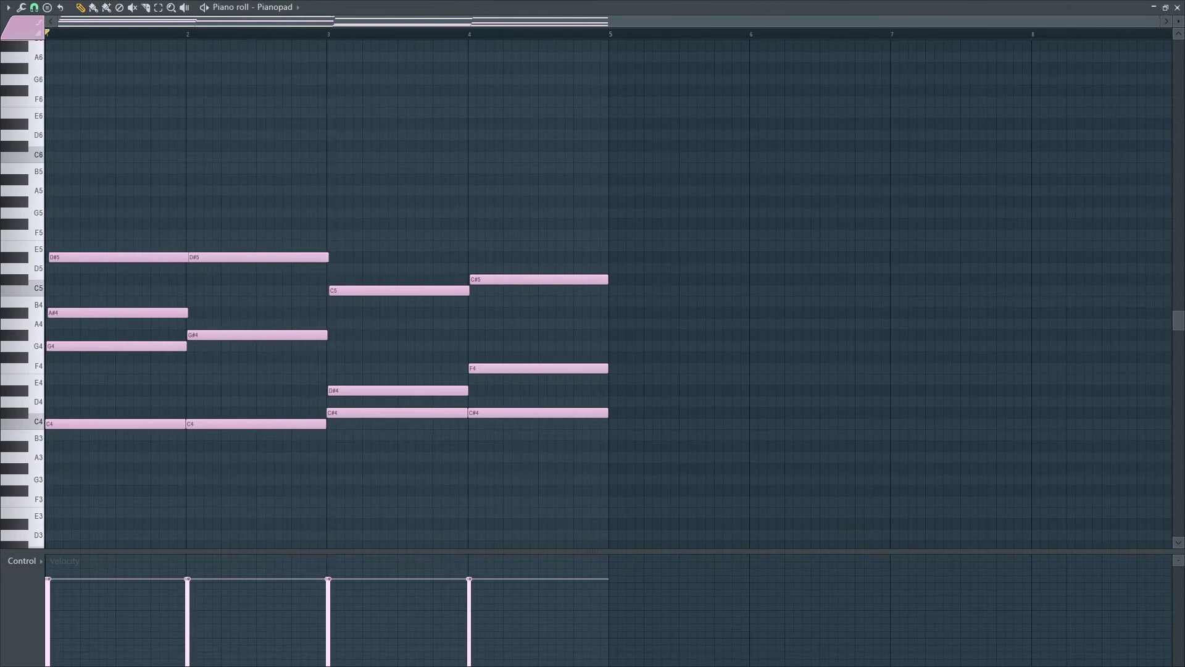
key("space")
key("ctrl+a")
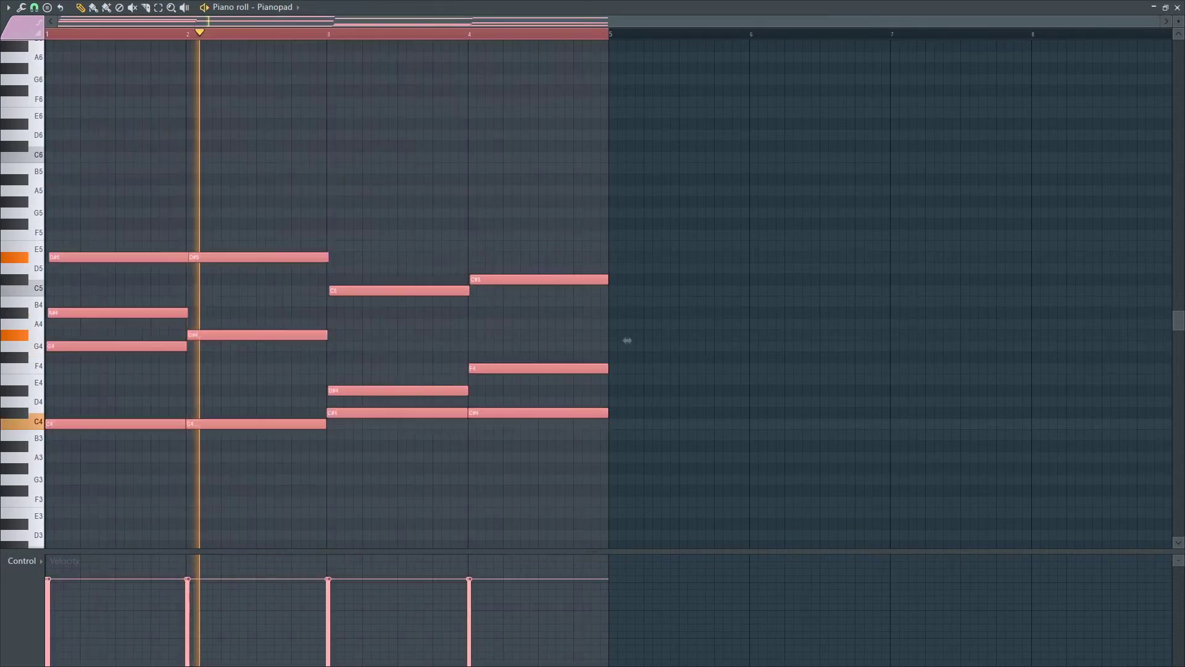
key("ctrl+Up")
key("space")
key("space")
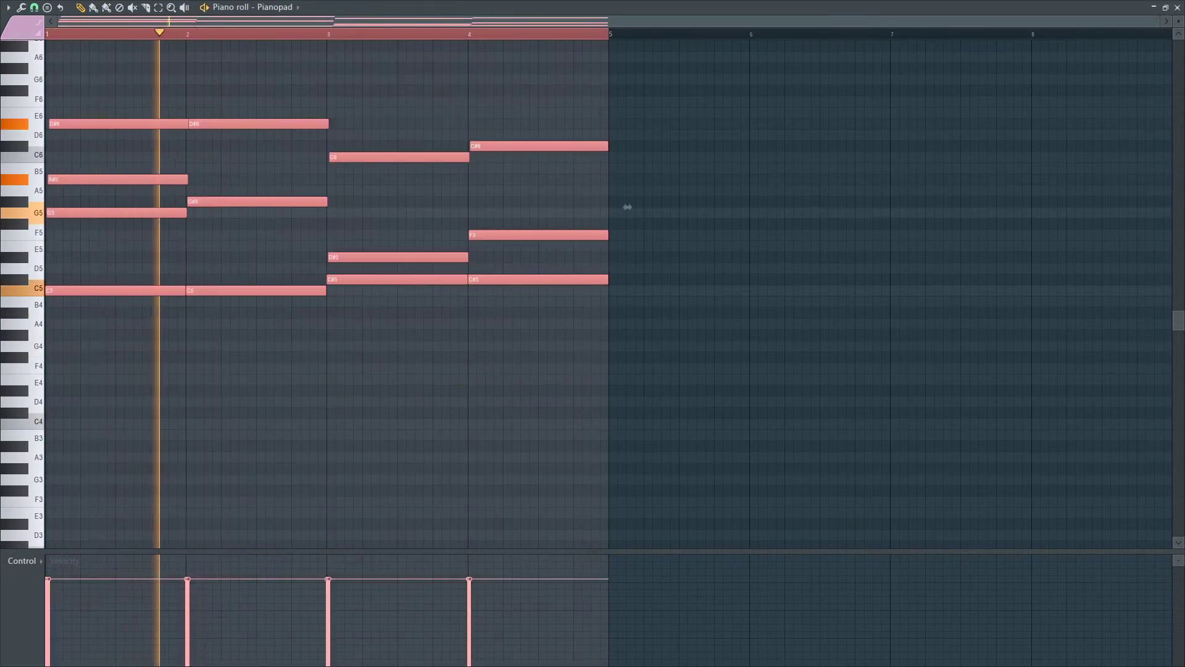
key("F7")
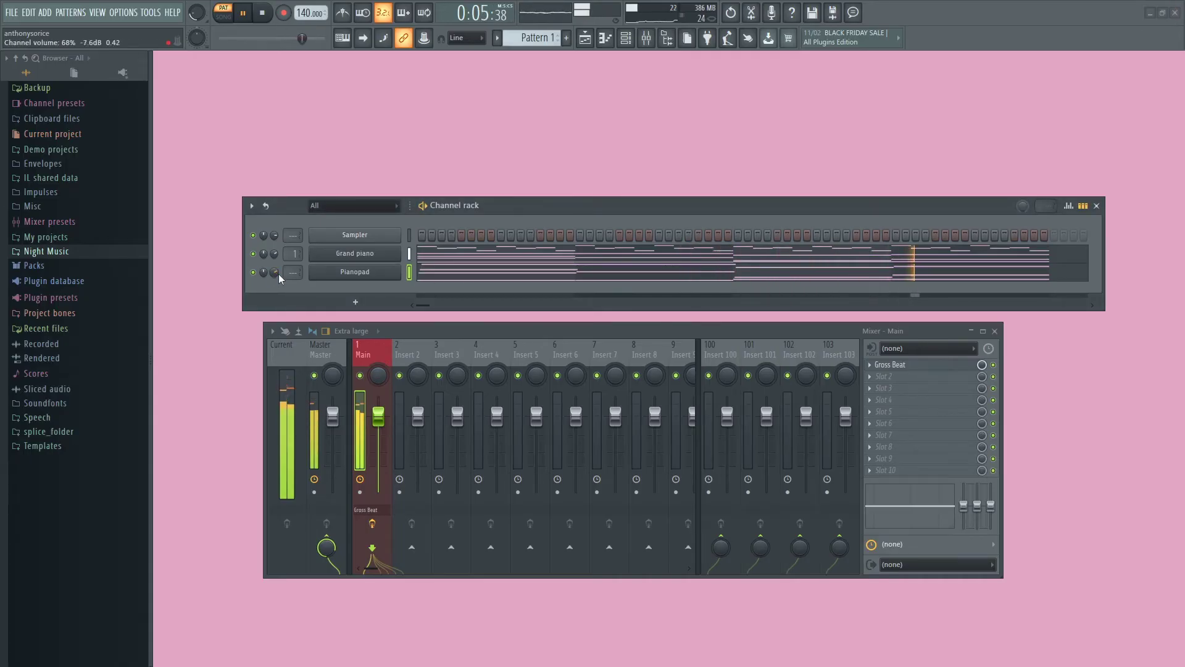
Raise all the Pianopad notes by another octave, close the piano roll and stop playback.
right_click(403, 268)
left_click(420, 281)
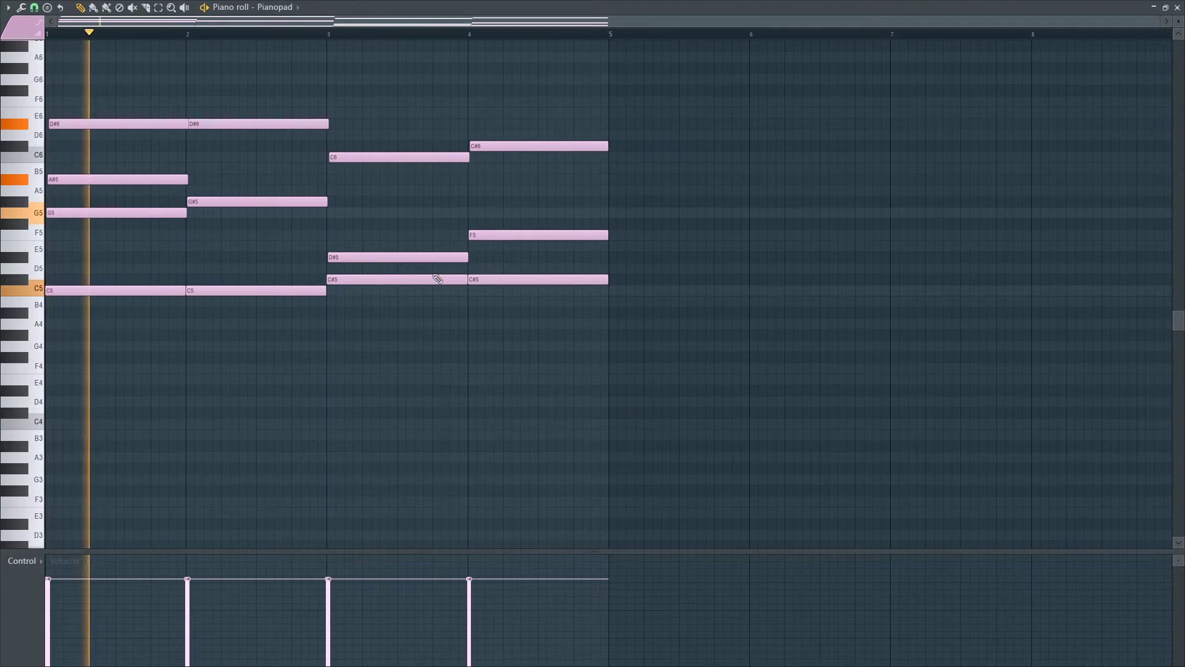
key("ctrl+a")
key("ctrl+Up")
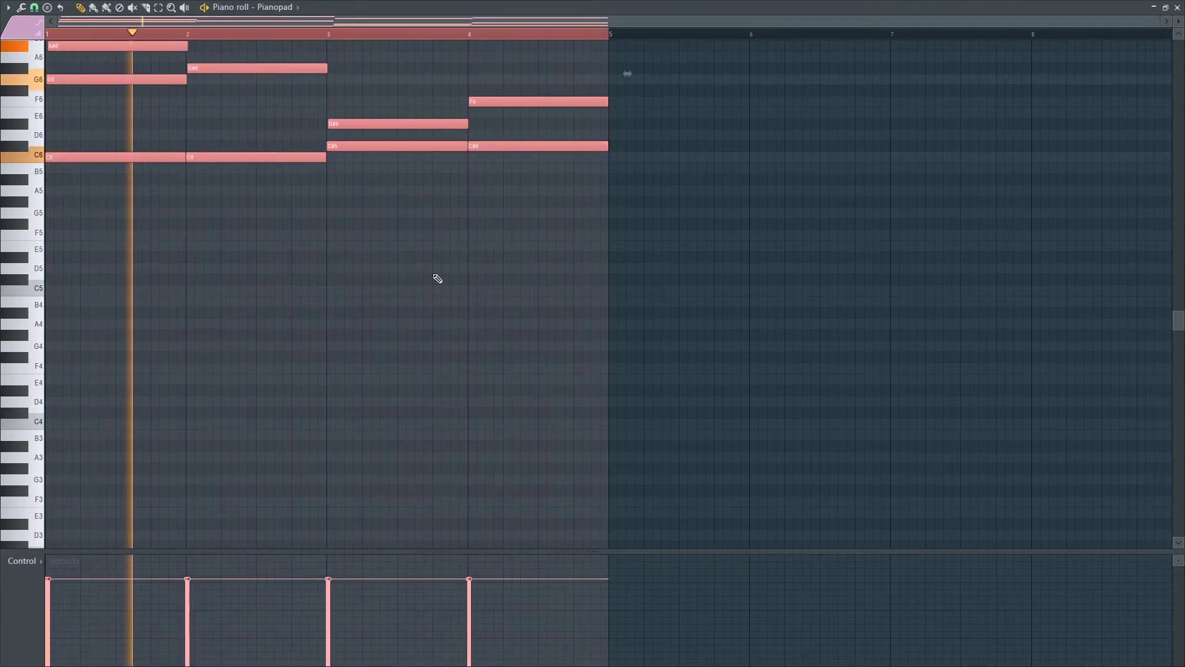
scroll(437, 278, "up", 4)
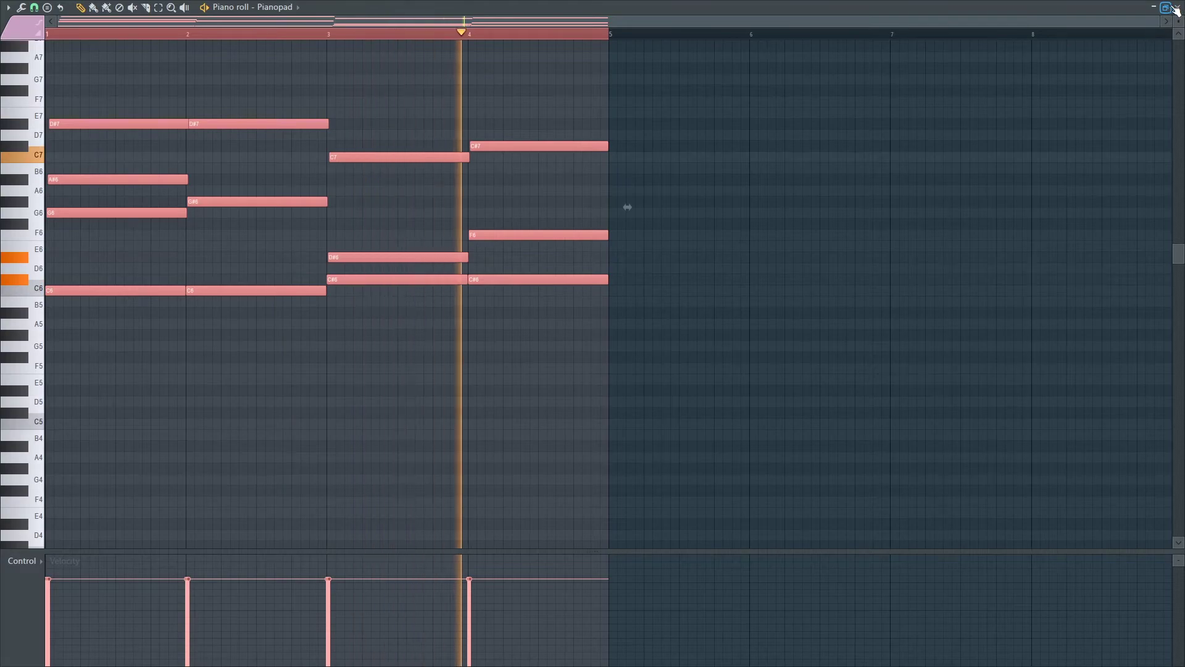
left_click(1176, 8)
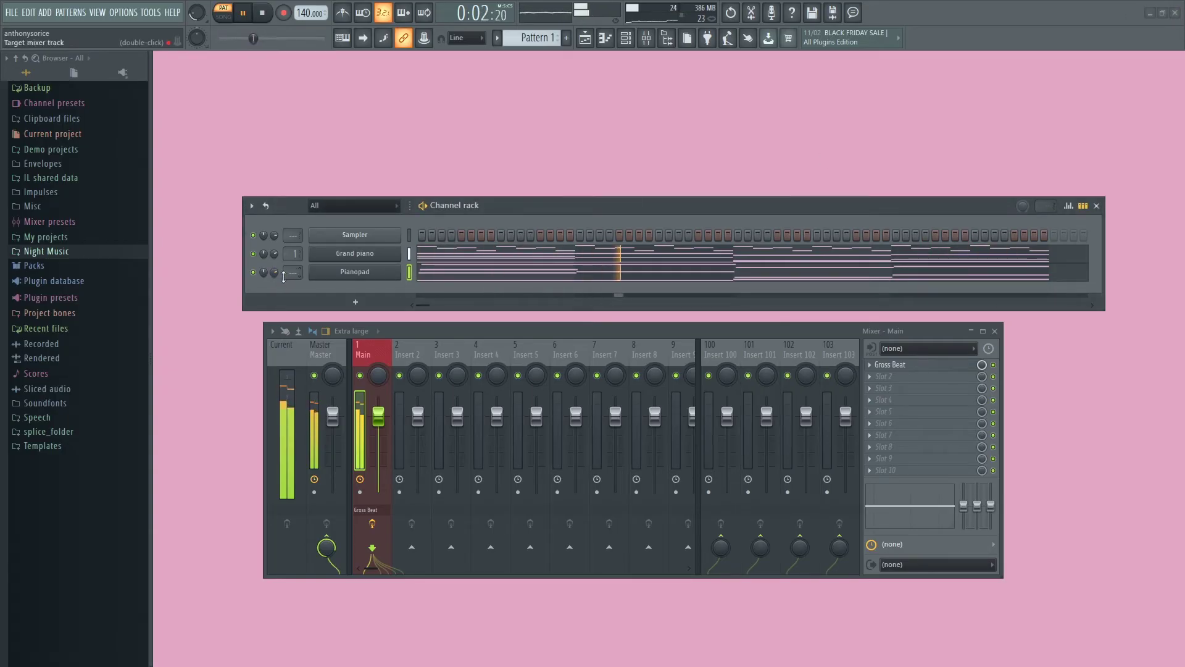
key("space")
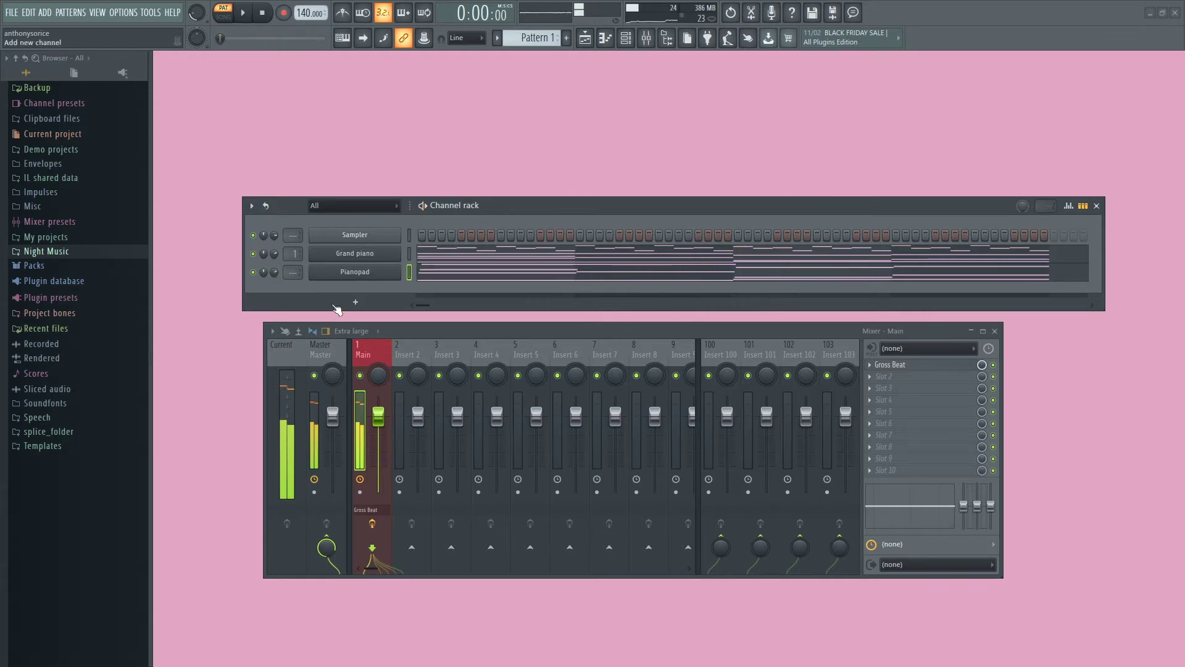
Route the Pianopad channel to mixer track 2 and load Fruity Parametric EQ 2 into that track's first effect slot.
left_click_drag(293, 272, 294, 263)
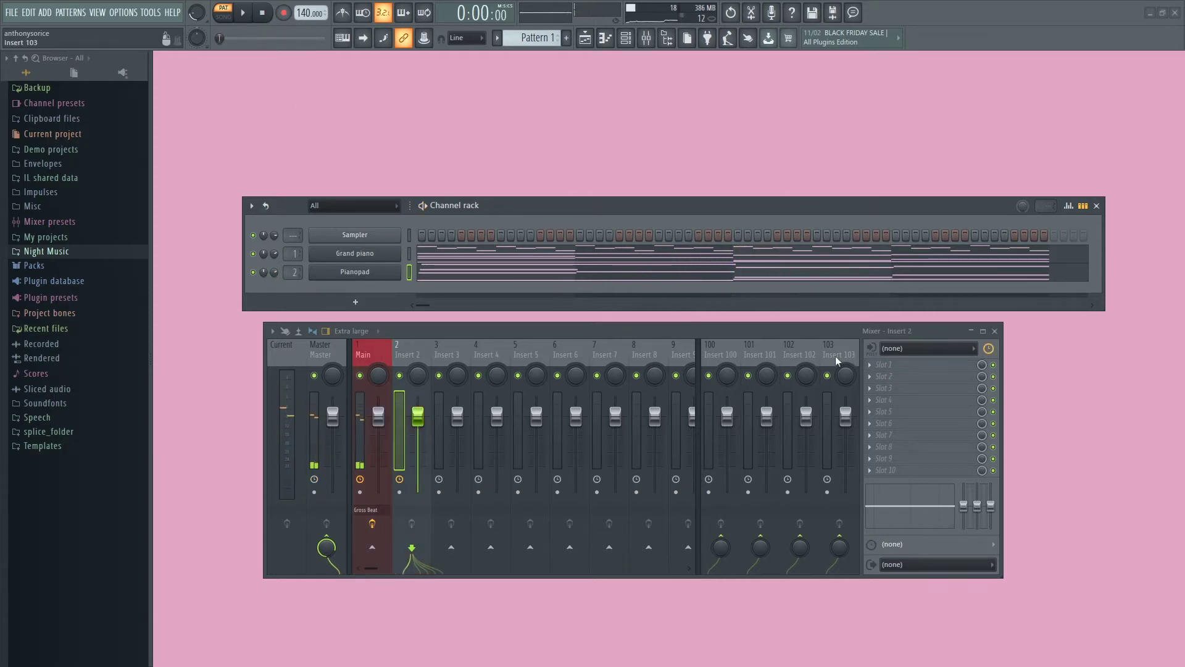
left_click(884, 364)
left_click(704, 388)
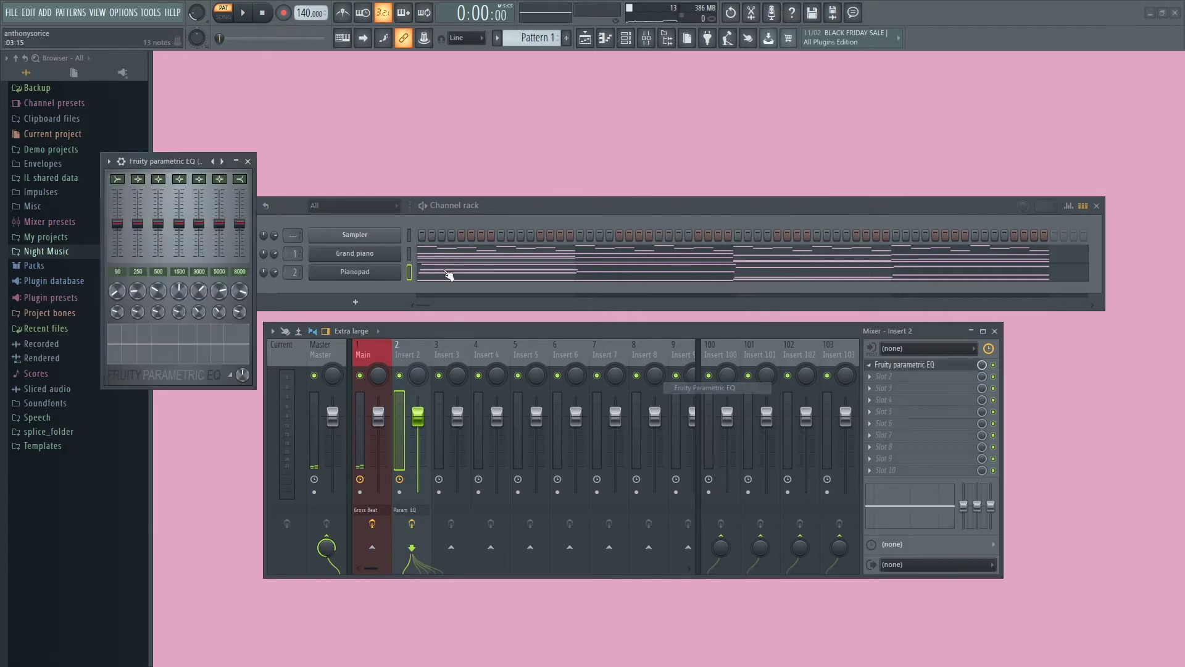
left_click(248, 161)
left_click(871, 366)
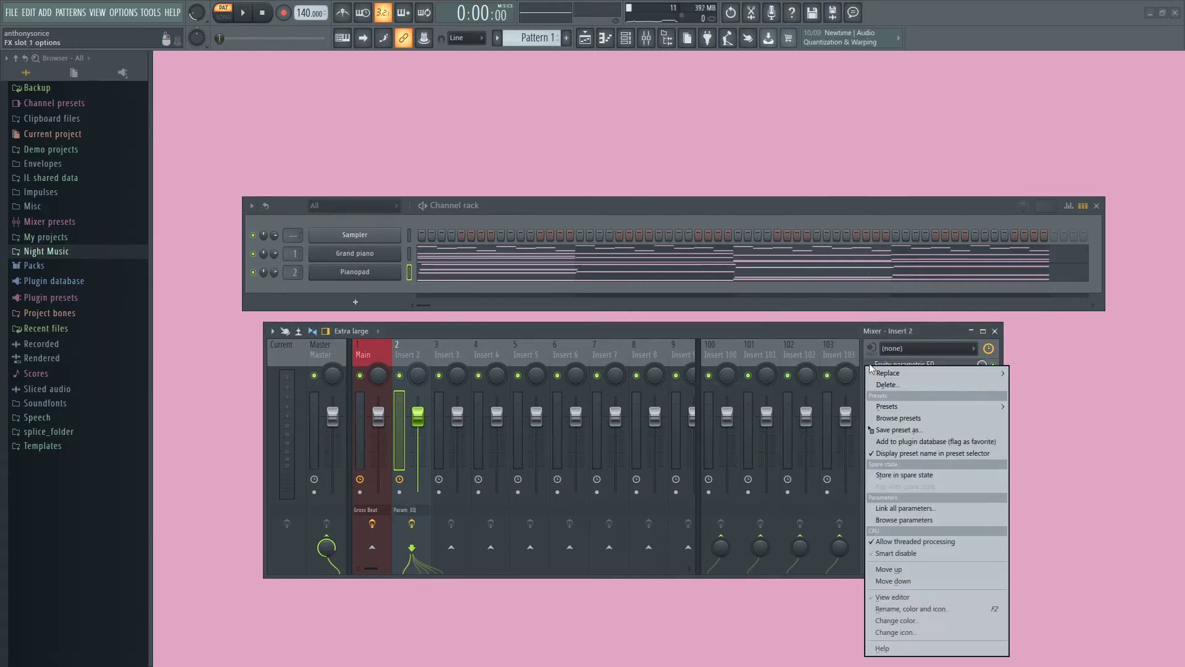
mouse_move(883, 374)
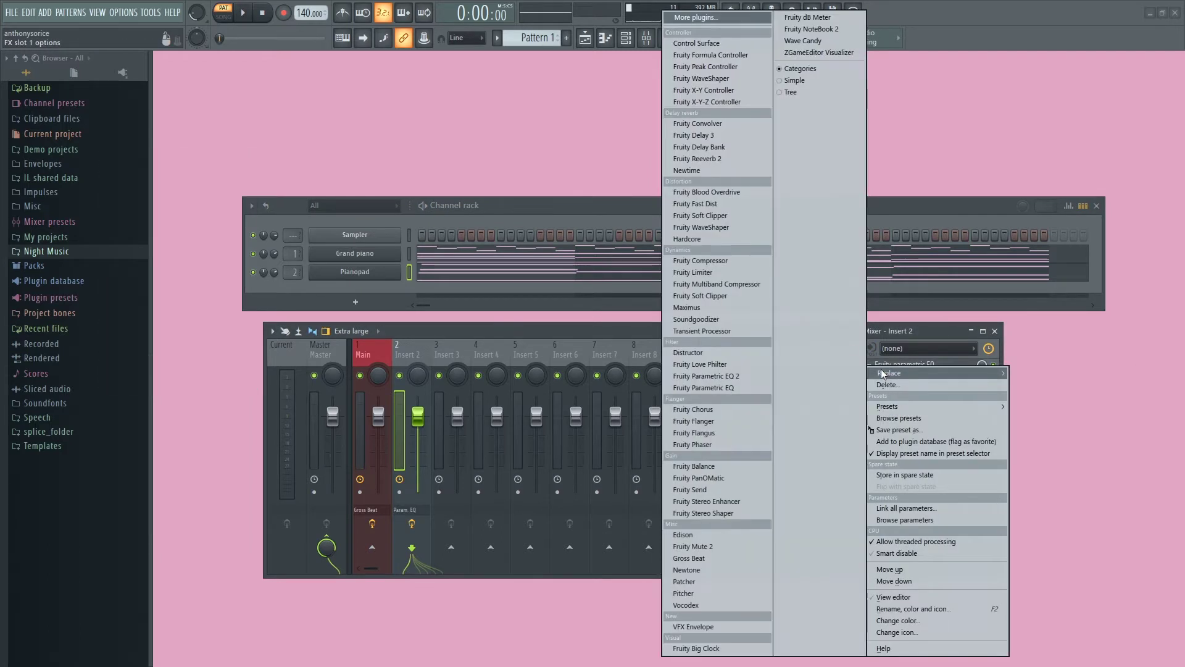
left_click(740, 376)
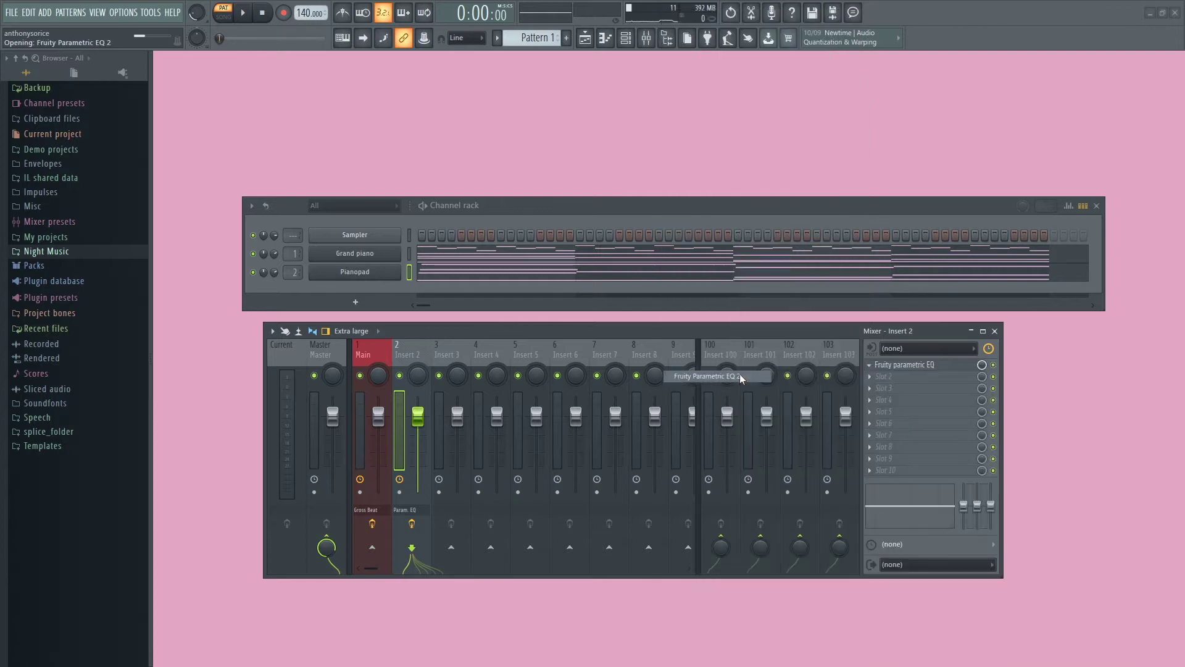
Roll off the Pianopad's low frequencies with the first band of Parametric EQ 2 and play the pattern.
left_click_drag(160, 261, 222, 315)
key("space")
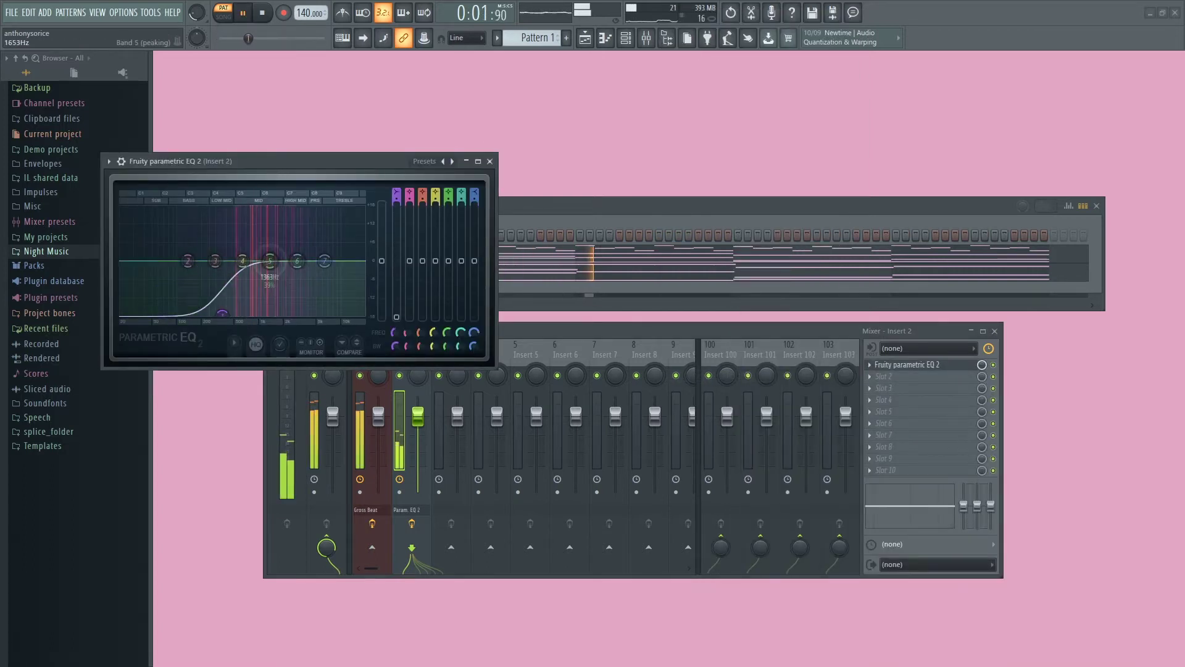
Boost Parametric EQ 2's band 5 slightly and band 6 by about 2.1 dB at 3360 Hz, close the EQ and stop playback.
left_click_drag(270, 261, 278, 252)
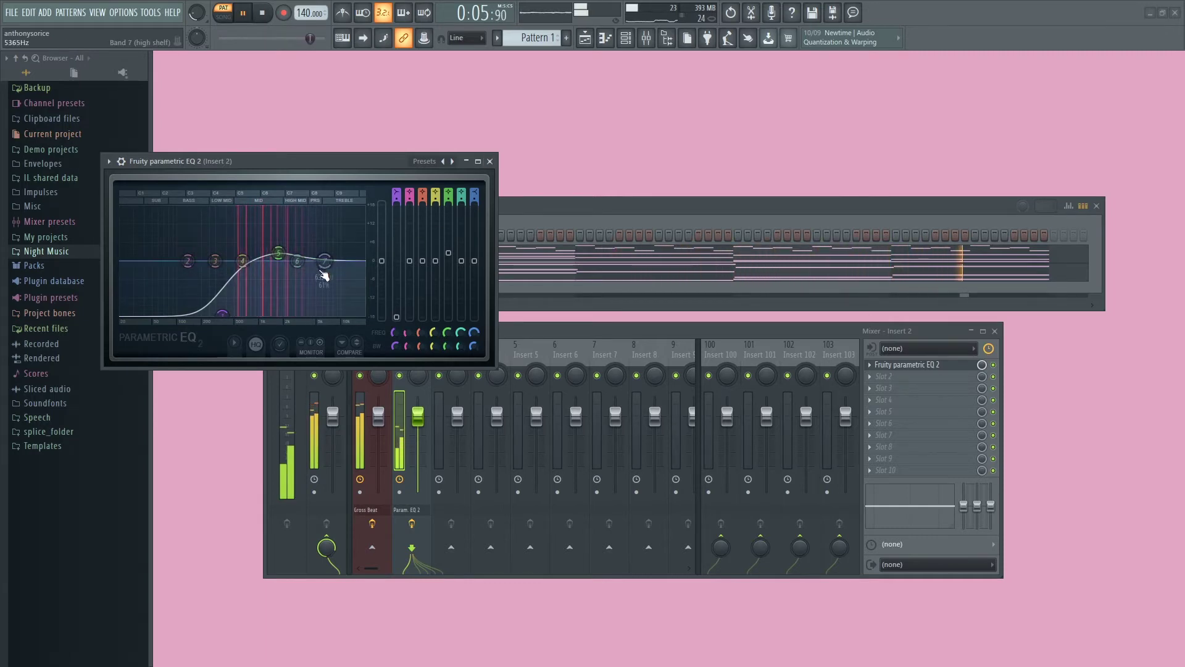
left_click_drag(297, 261, 302, 254)
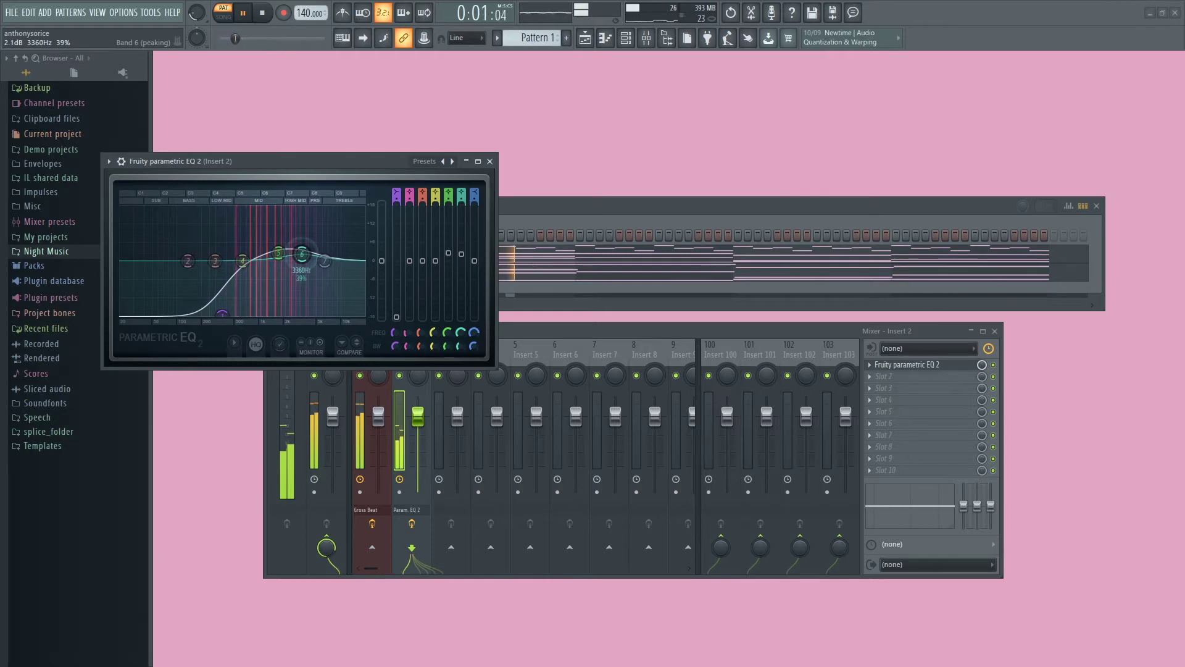
left_click(490, 161)
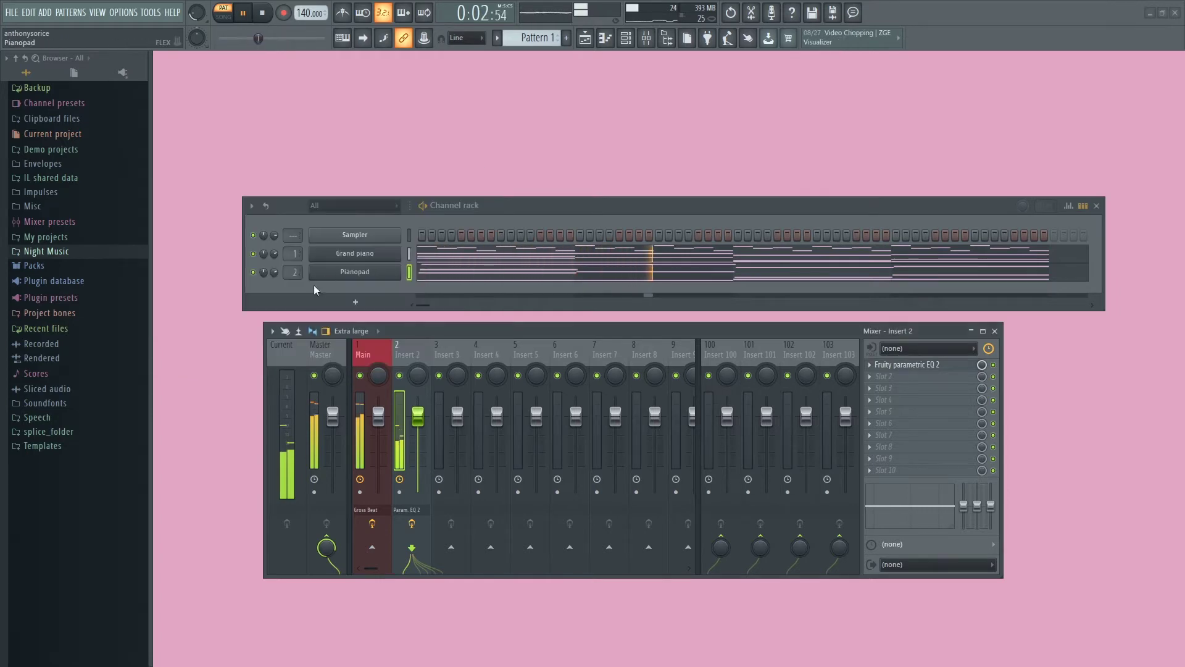
key("space")
Name mixer track 2 "Piano" and give it a golden-orange color.
double_click(408, 357)
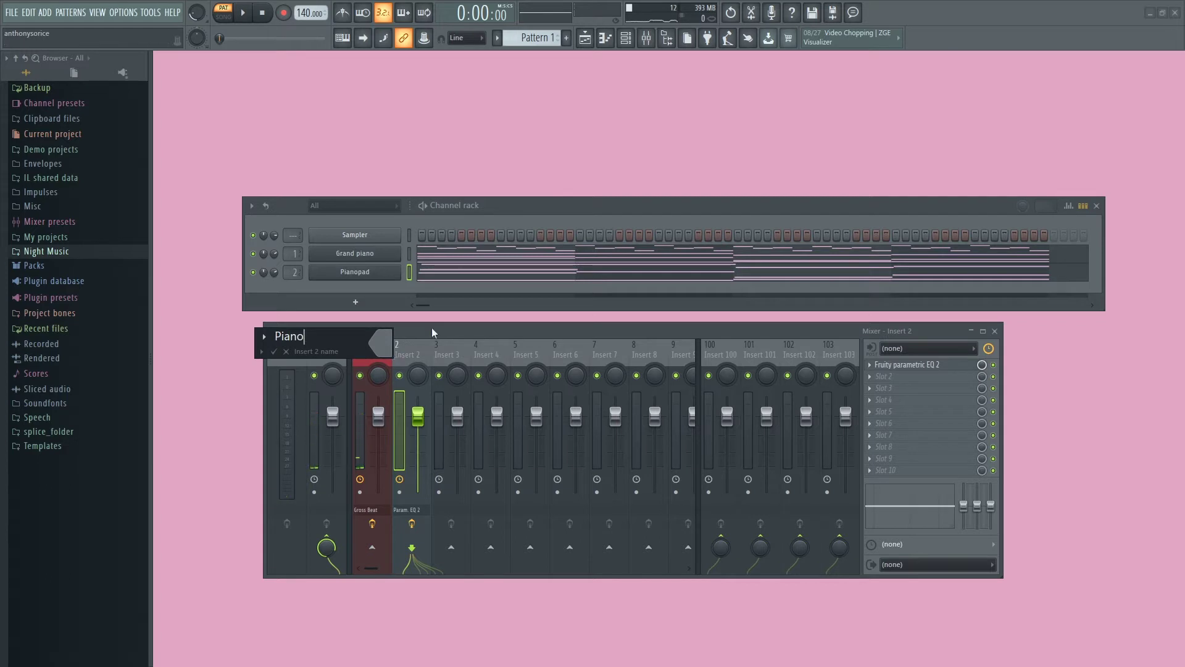
left_click(392, 344)
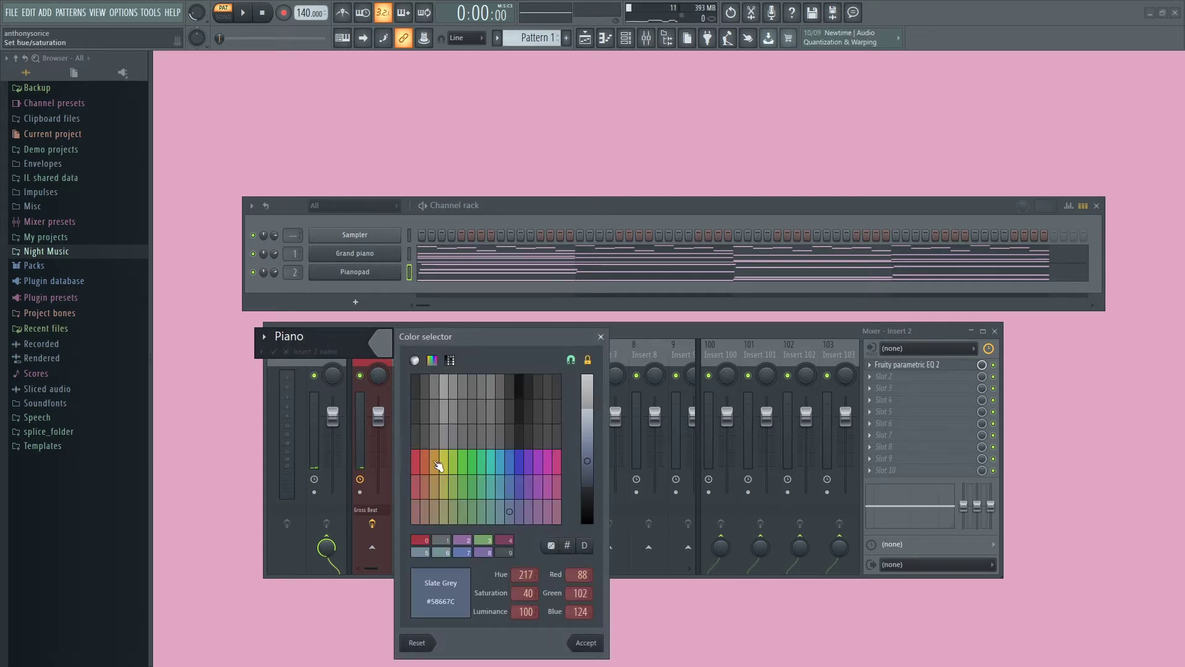
left_click(436, 462)
left_click(589, 644)
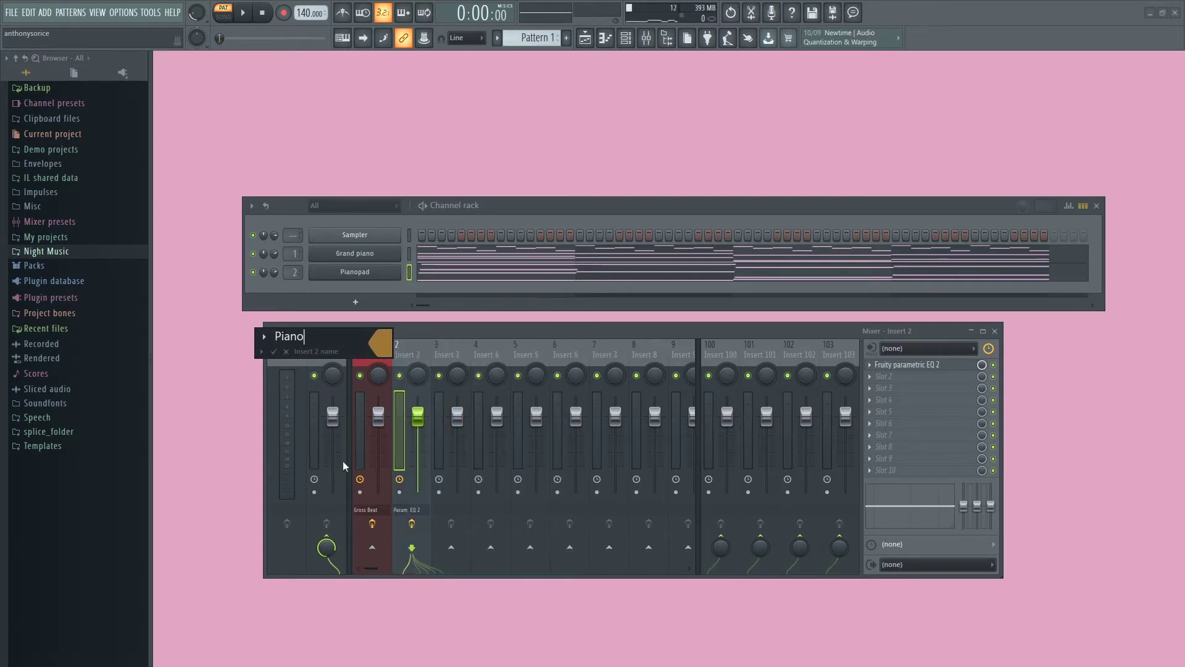
left_click(273, 352)
Lower the Piano mixer track's volume to about -2.7 dB while the pattern plays, and stop playback.
left_click_drag(418, 415, 418, 423)
key("space")
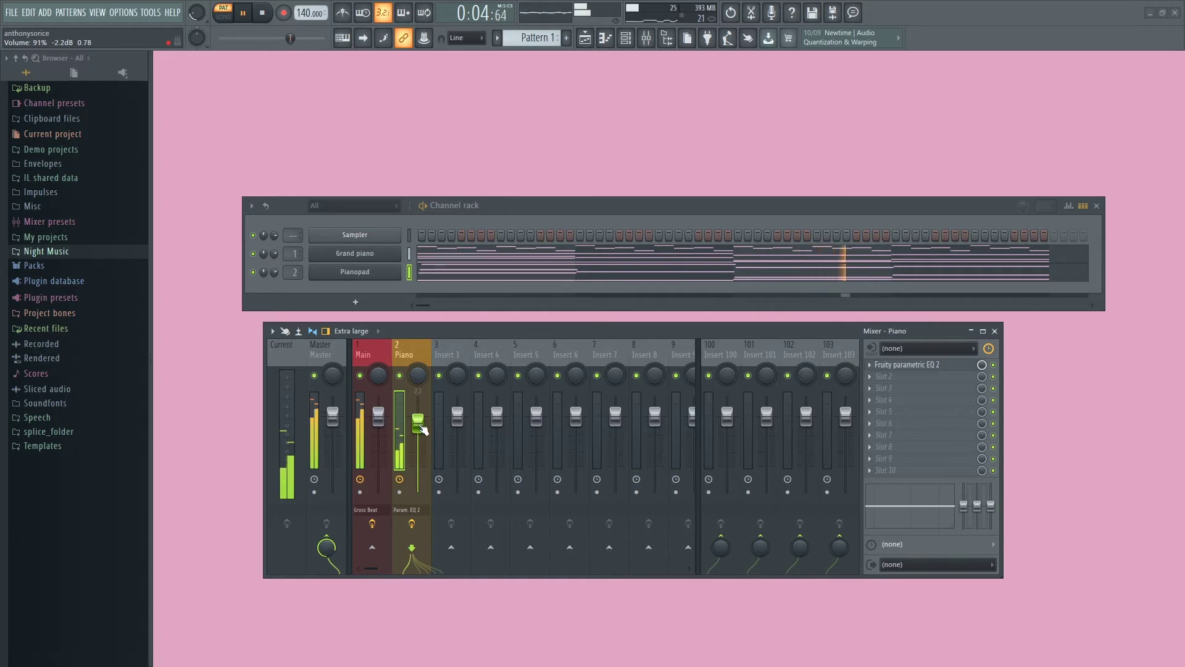
left_click_drag(421, 425, 421, 427)
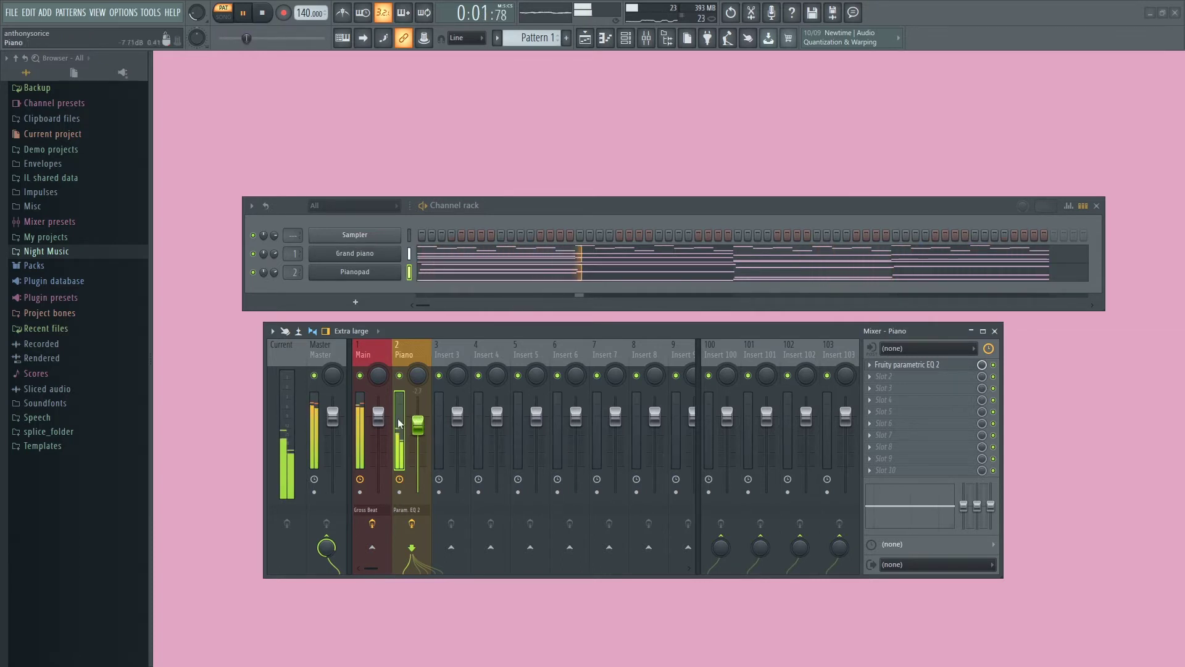
left_click(267, 16)
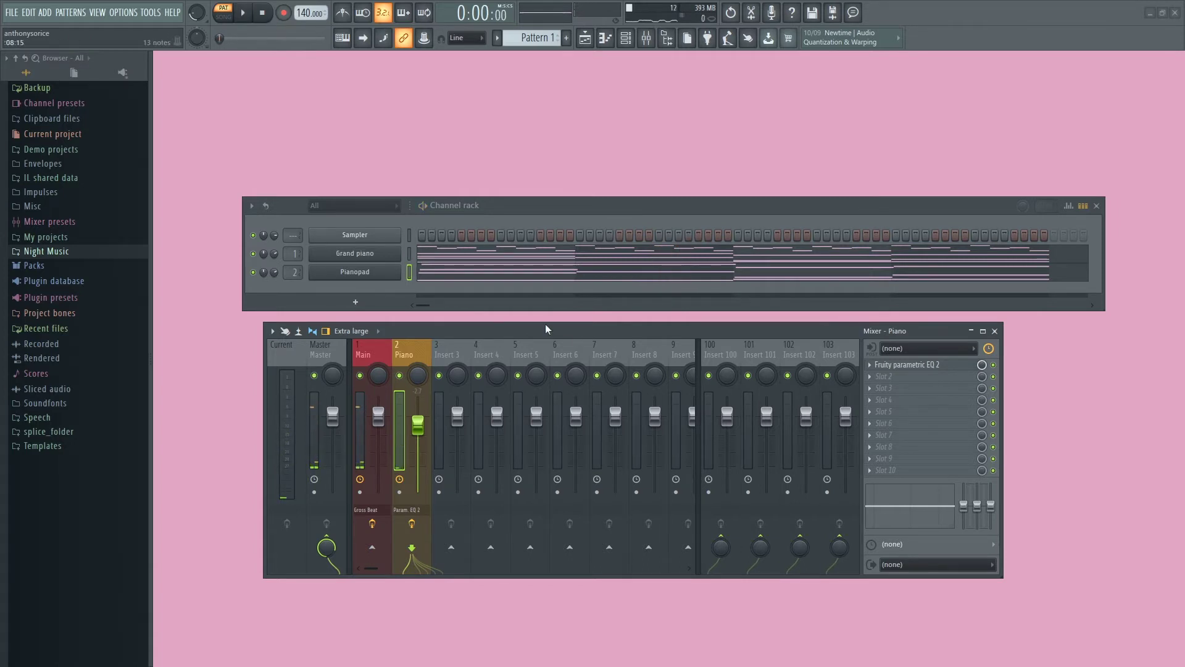
Add a Sytrus channel and load the Distant preset from its Pad category.
left_click(355, 301)
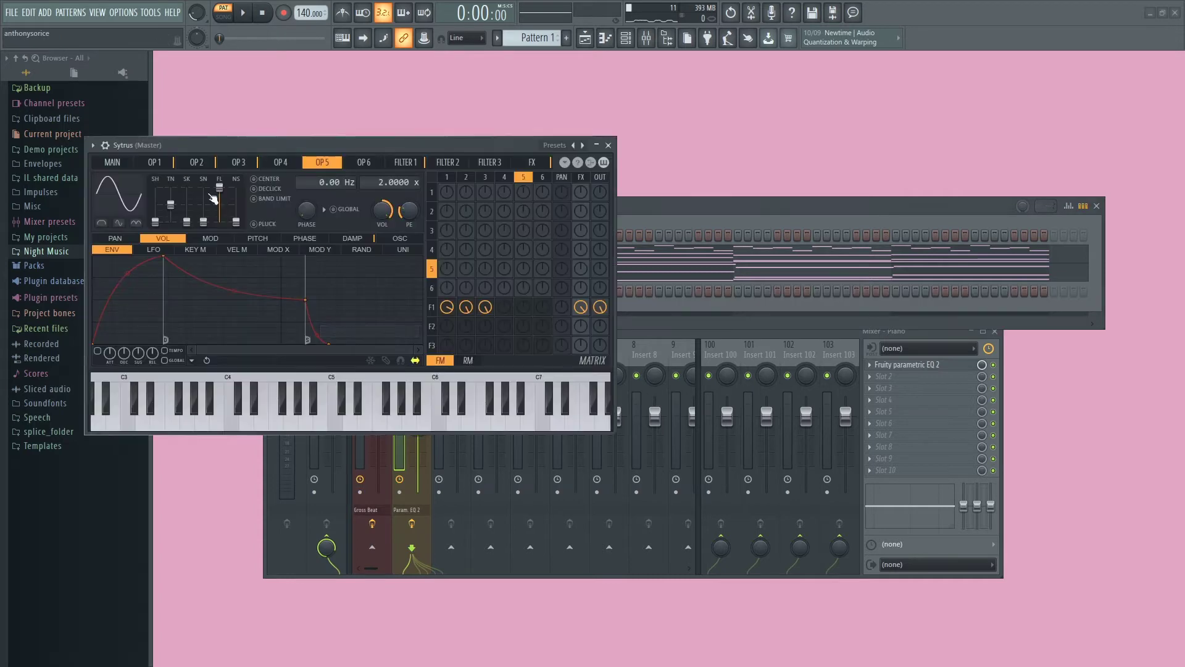
left_click(93, 145)
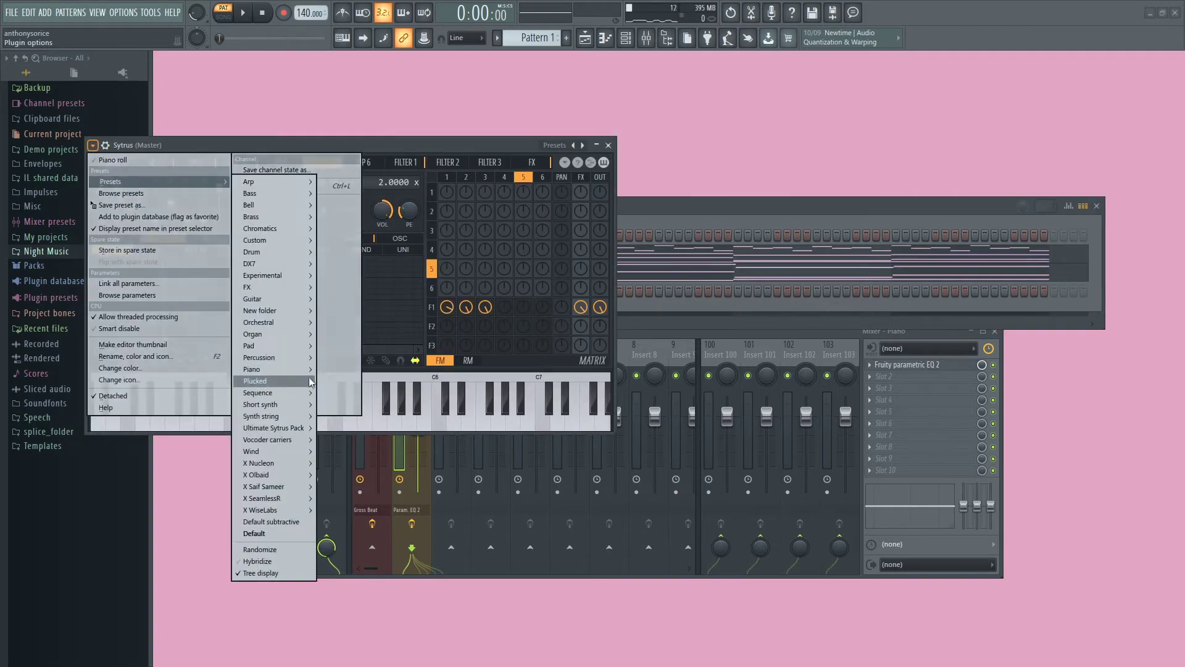
mouse_move(291, 347)
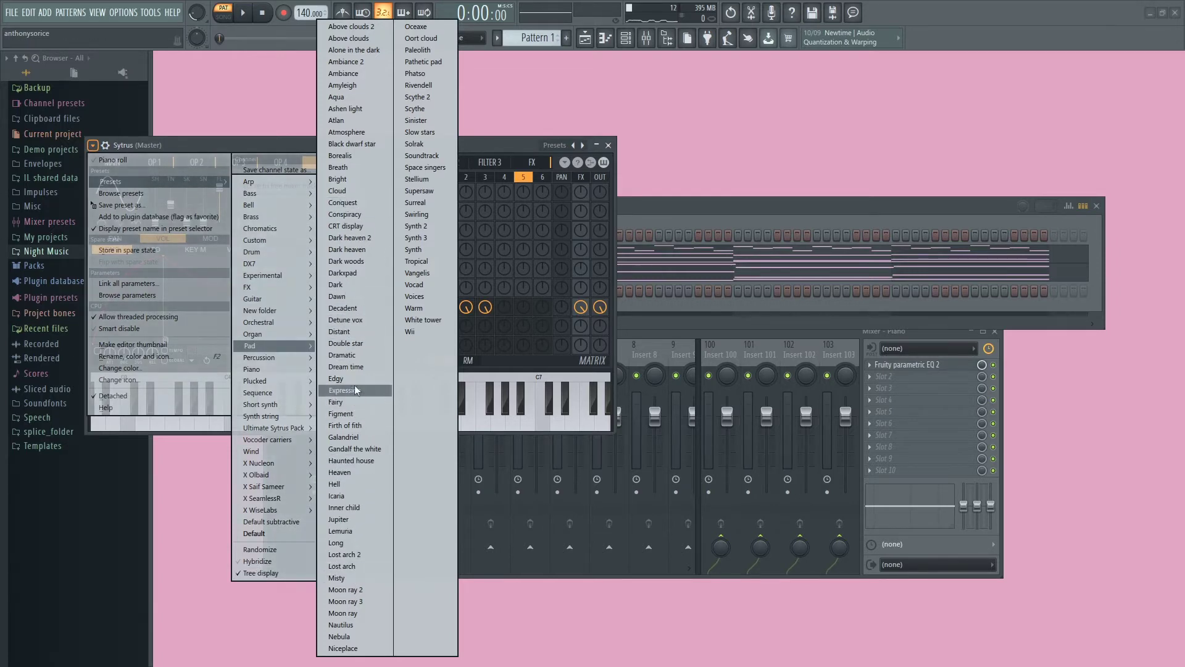
left_click(361, 332)
Open the Distant channel's piano roll and place a short F#5 note at the start of bar 1.
left_click(724, 210)
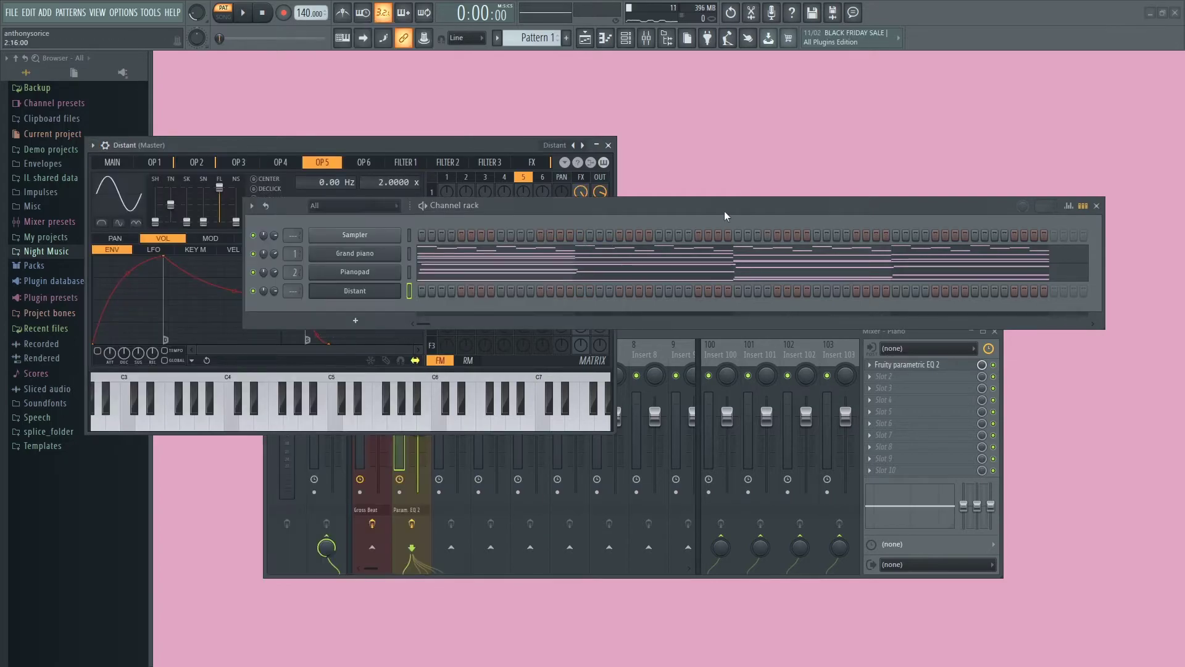
right_click(375, 291)
left_click(417, 292)
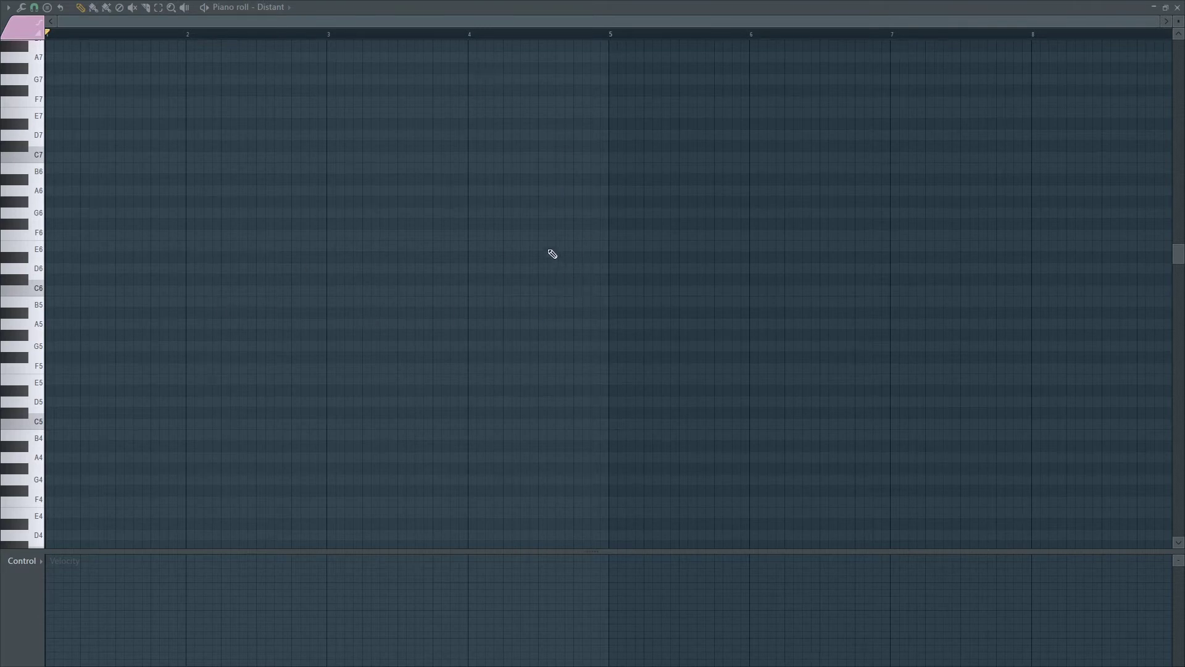
scroll(569, 63, "up", 3, "ctrl")
left_click_drag(608, 26, 242, 67)
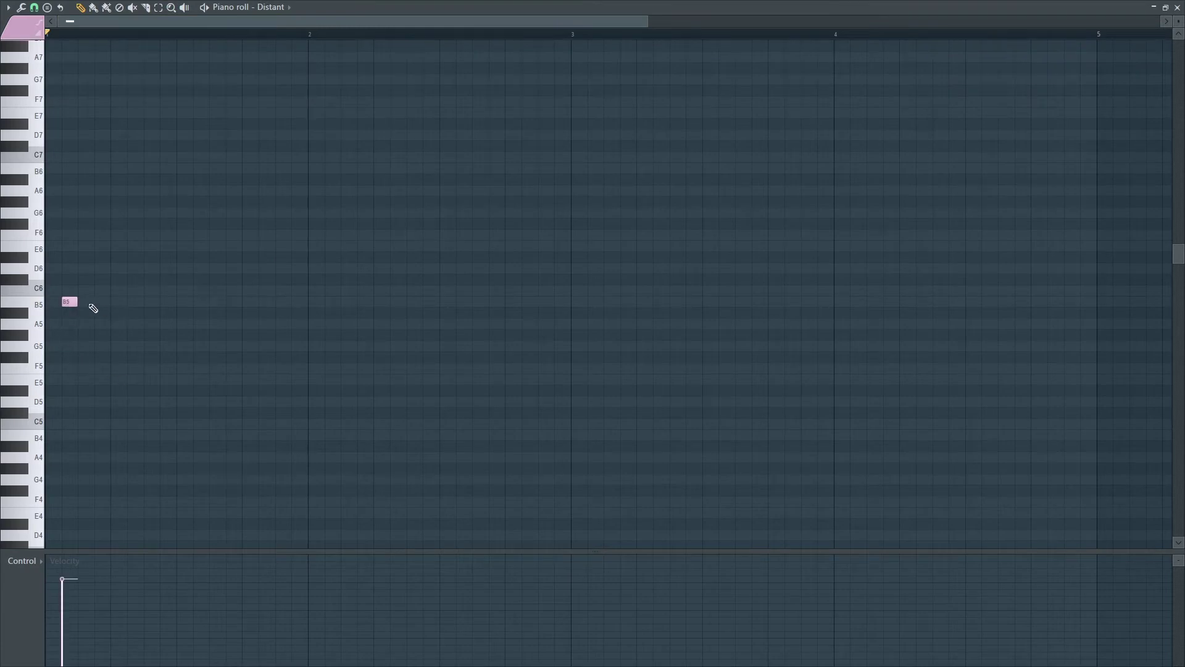
left_click_drag(73, 302, 52, 355)
key("space")
key("space")
left_click(78, 359)
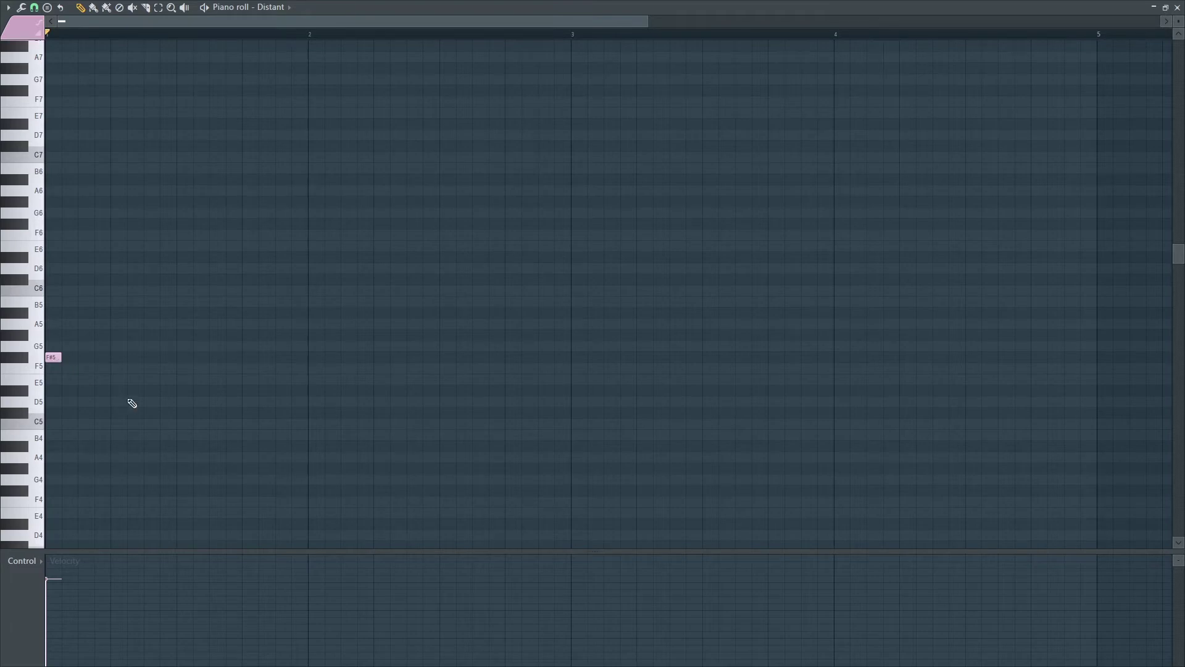
Place a short C#5 note halfway through bar 1 and audition the two notes.
key("space")
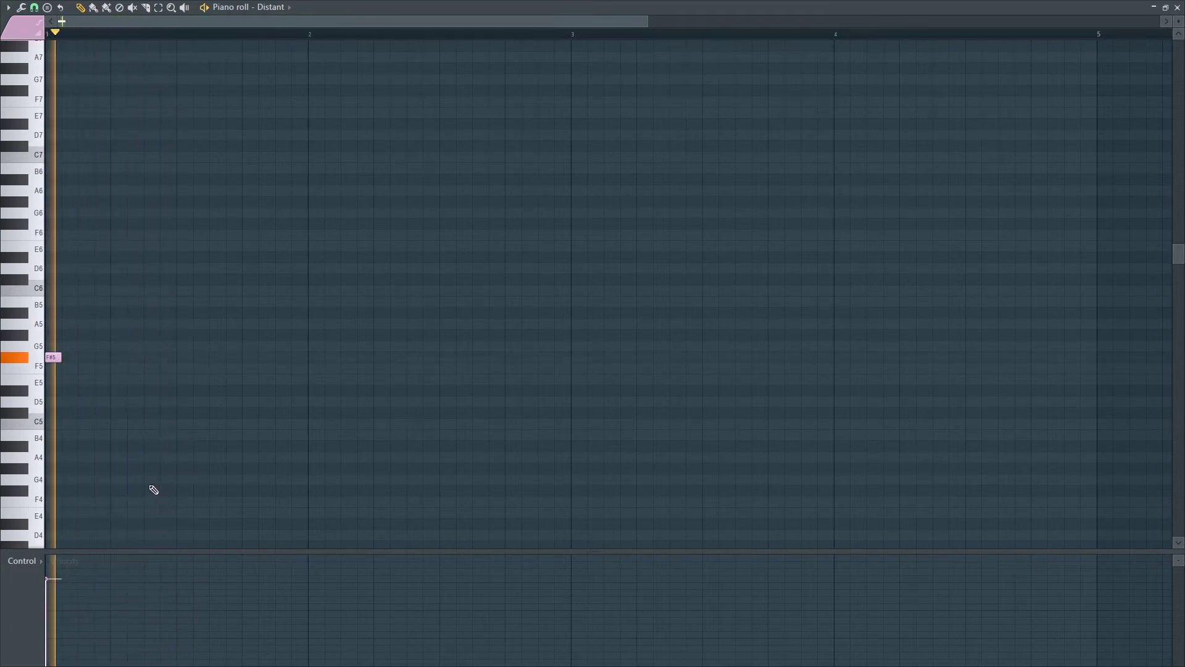
left_click(179, 480)
key("space")
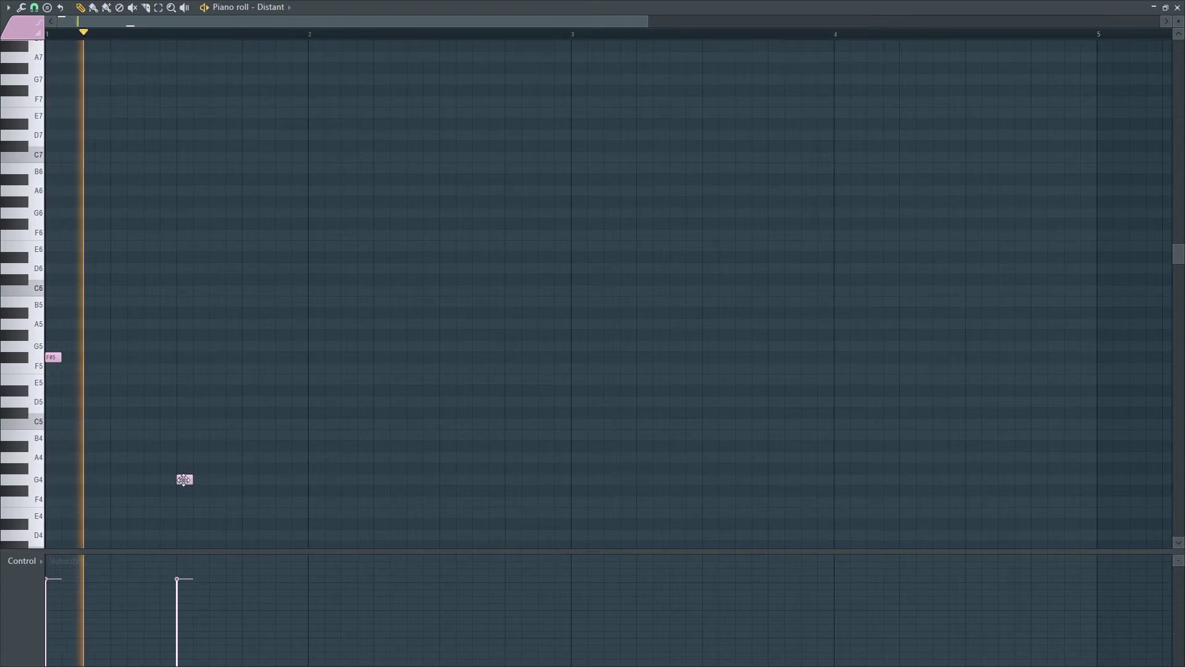
left_click(186, 479)
left_click_drag(185, 479, 186, 412)
key("space")
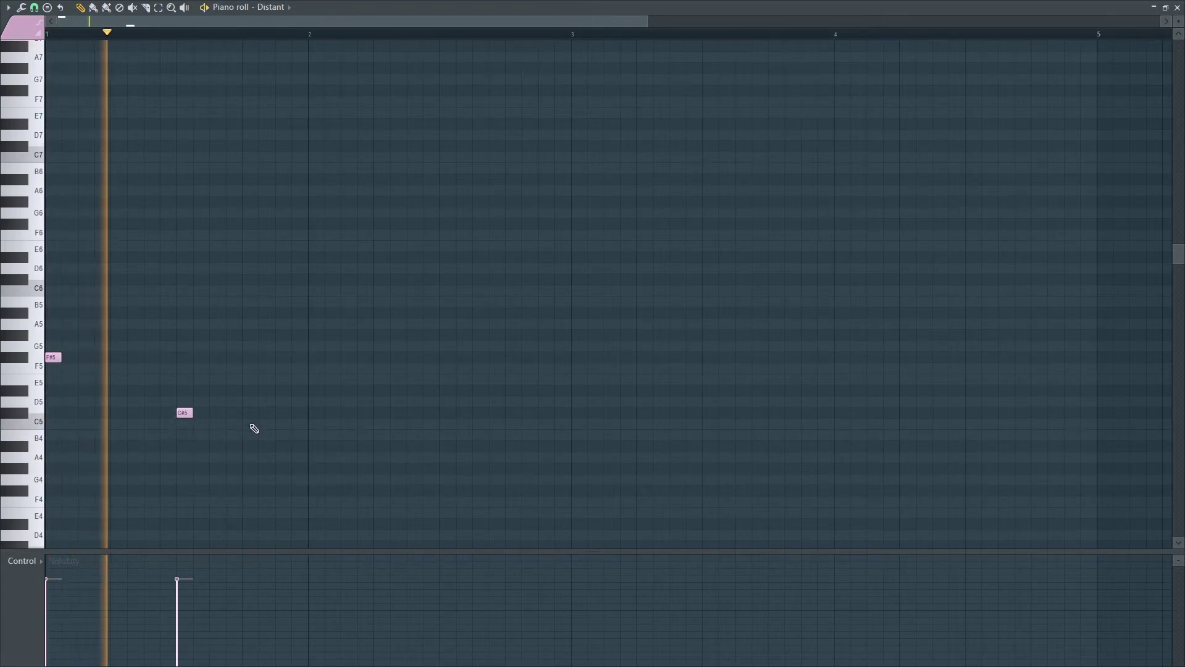
key("space")
key("space")
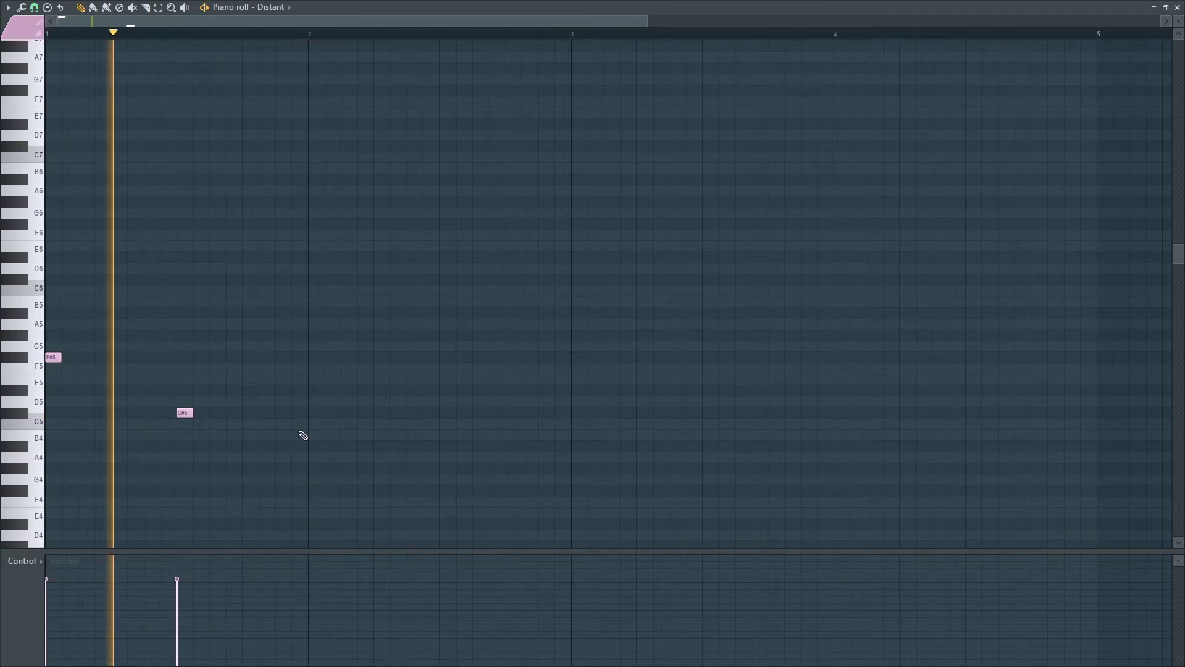
key("space")
key("space")
key("space")
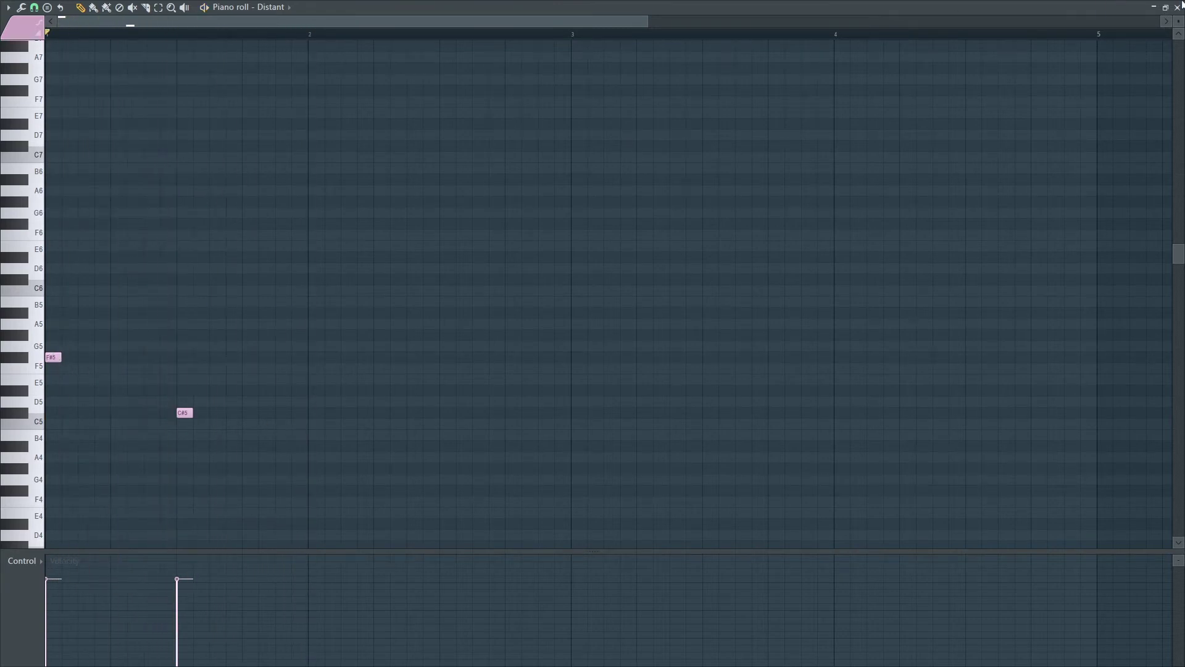
Close the piano roll, solo the Distant channel and reopen its piano roll.
left_click(1178, 8)
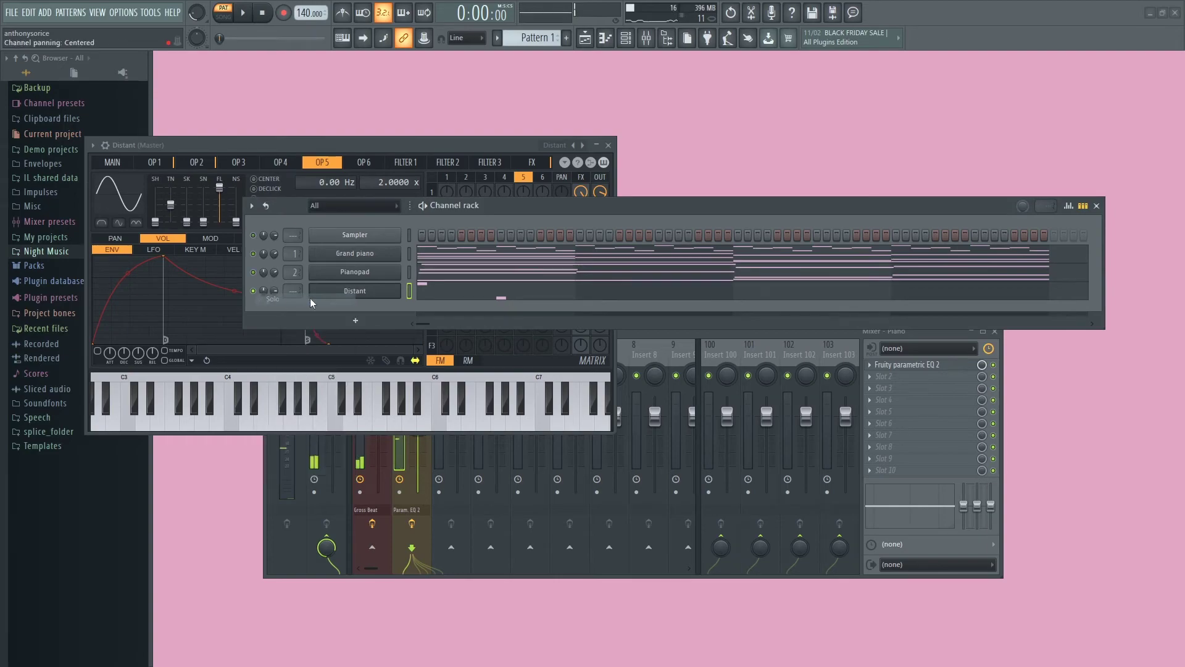
right_click(339, 296)
left_click(421, 291)
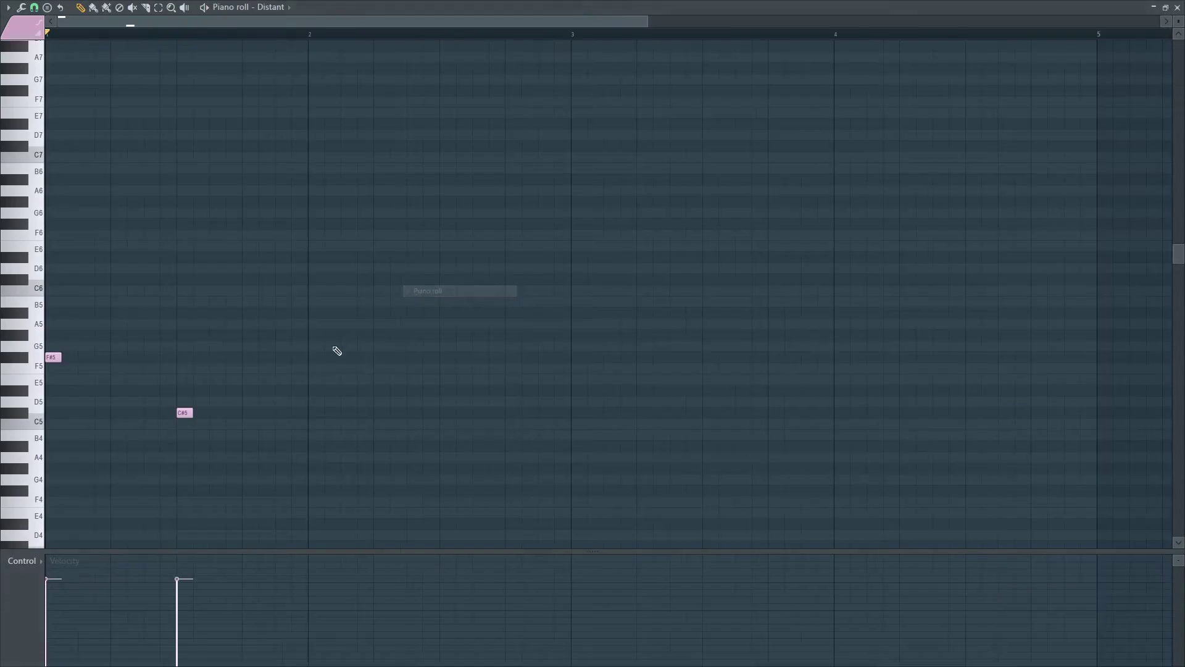
Add a G#5 note at the start of bar 2 and an F#5 note halfway through it, auditioning the pattern.
key("space")
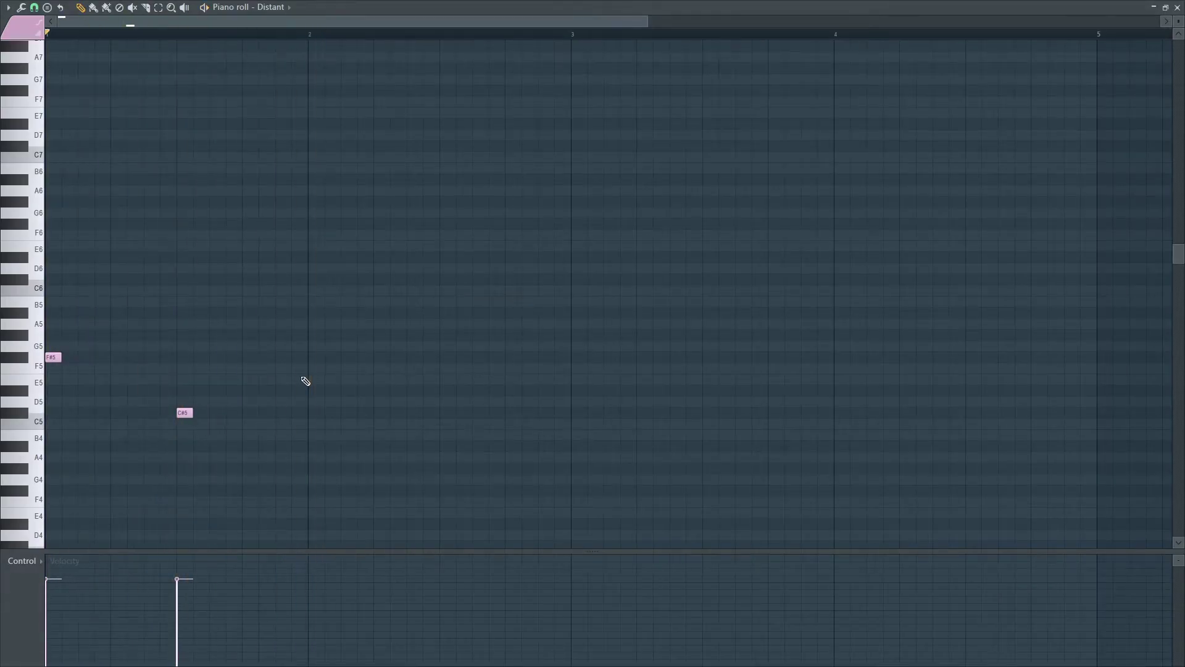
left_click(315, 335)
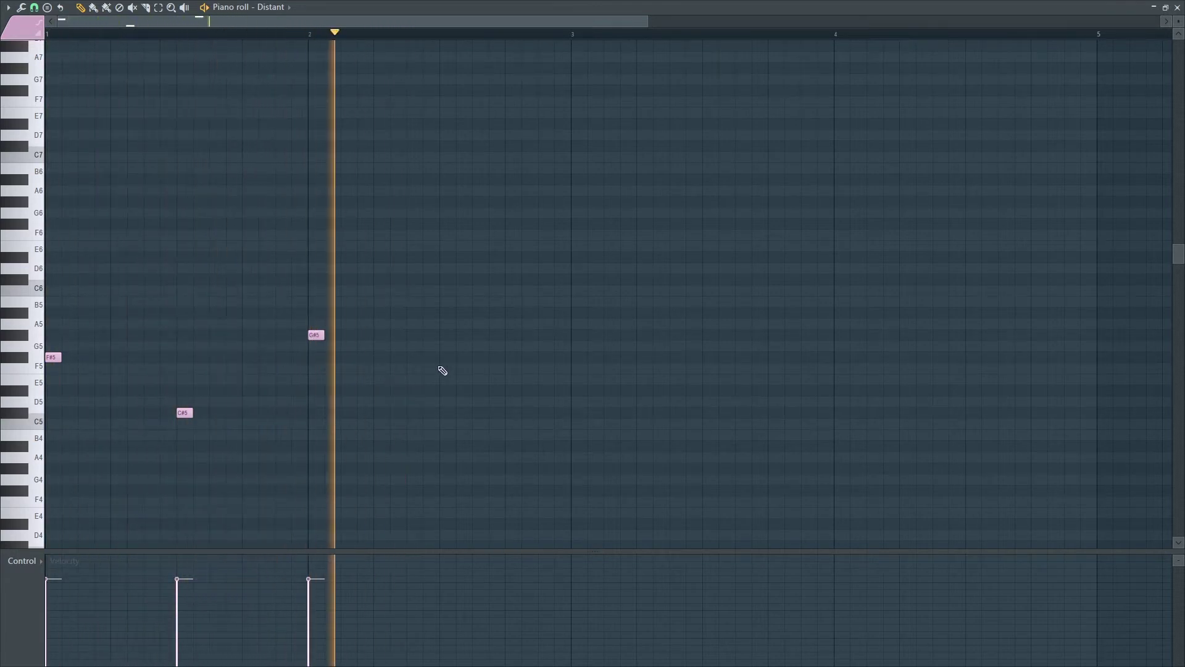
left_click(444, 357)
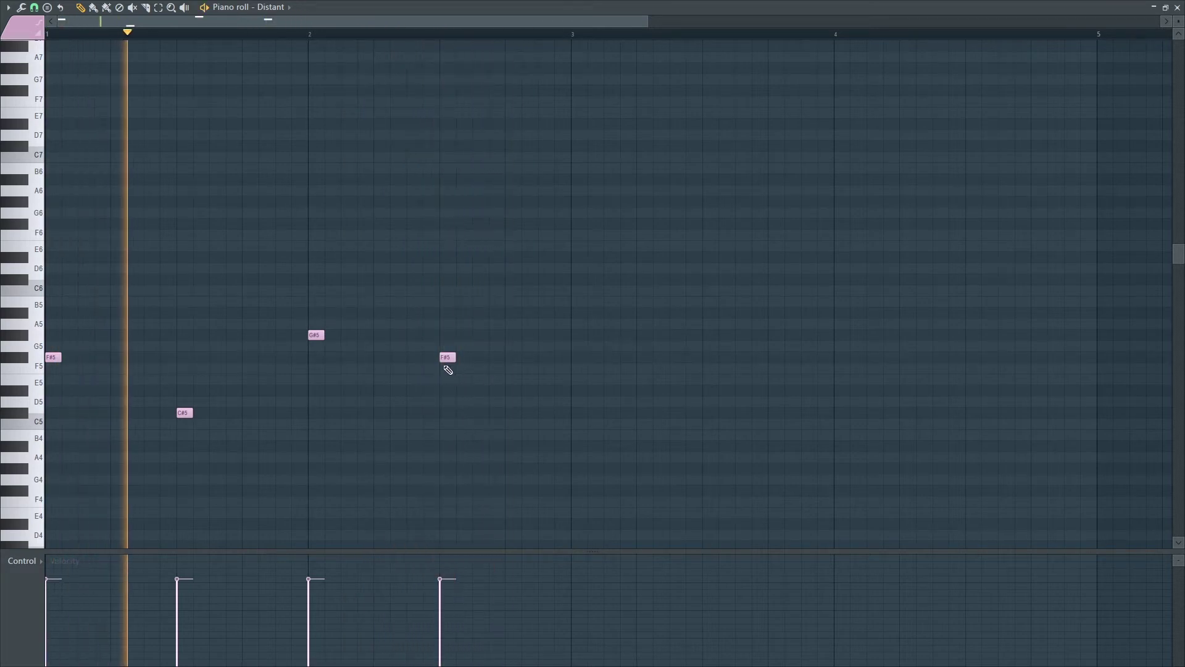
key("space")
Select the four Distant notes, duplicate them into bars 3 and 4, and clear the selection.
left_click_drag(510, 458, 47, 254)
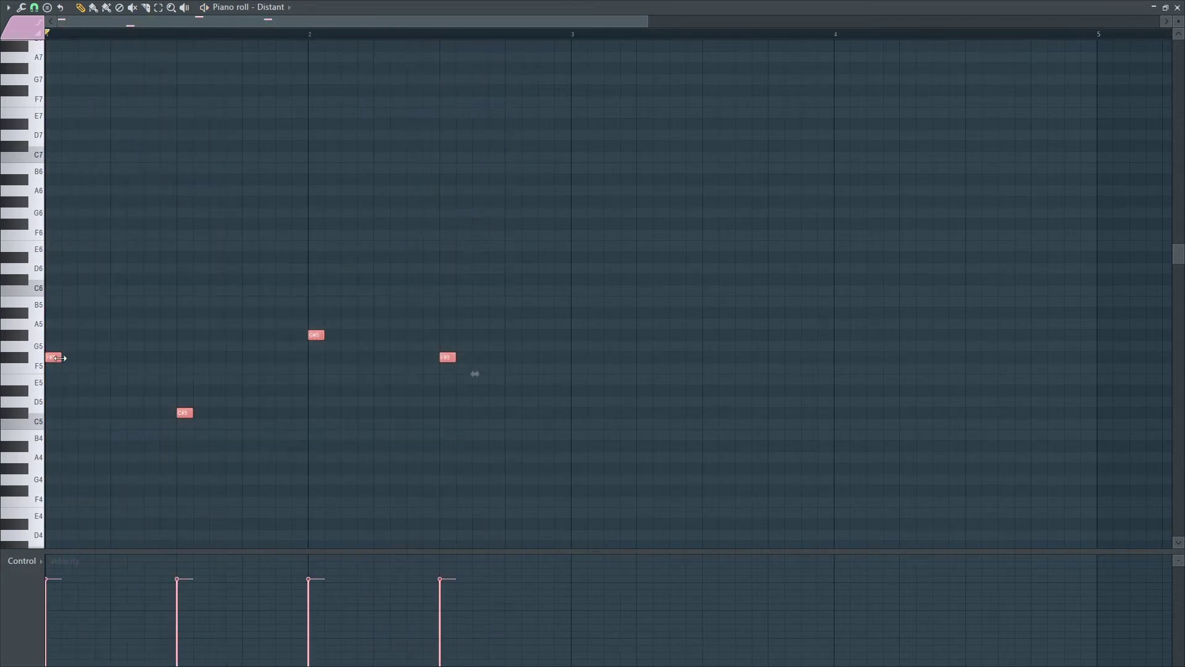
key("ctrl+b")
key("ctrl+d")
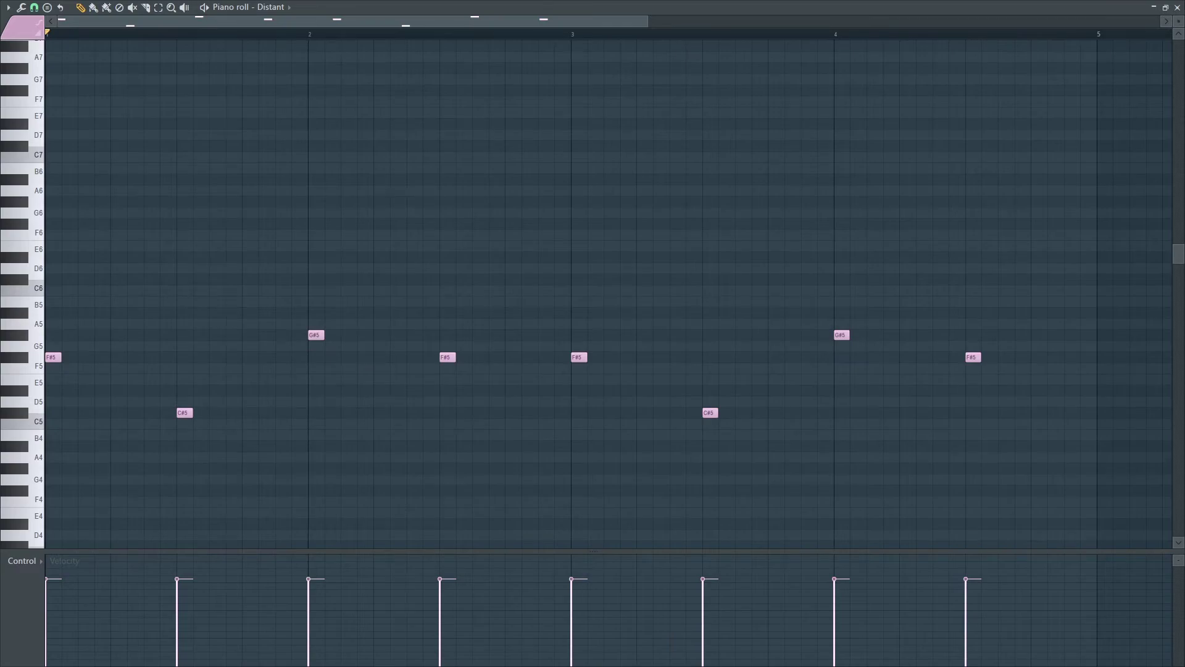
Close the piano roll, play the pattern and turn off solo on the Distant channel.
left_click(1178, 7)
key("space")
right_click(254, 292)
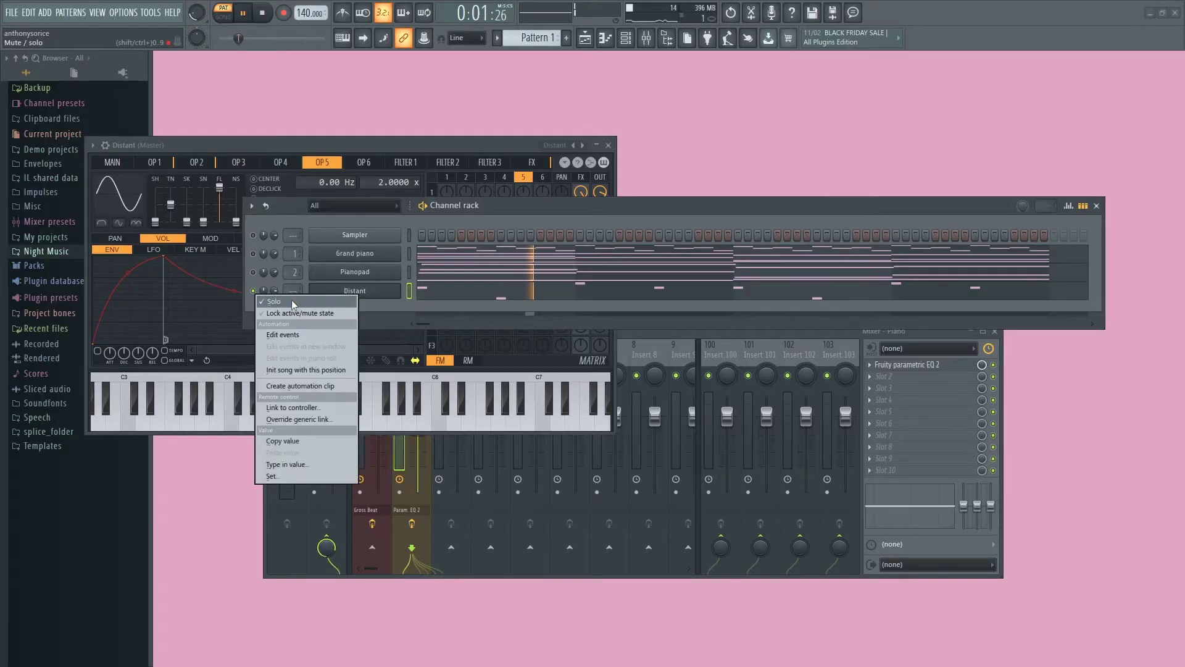
left_click(289, 300)
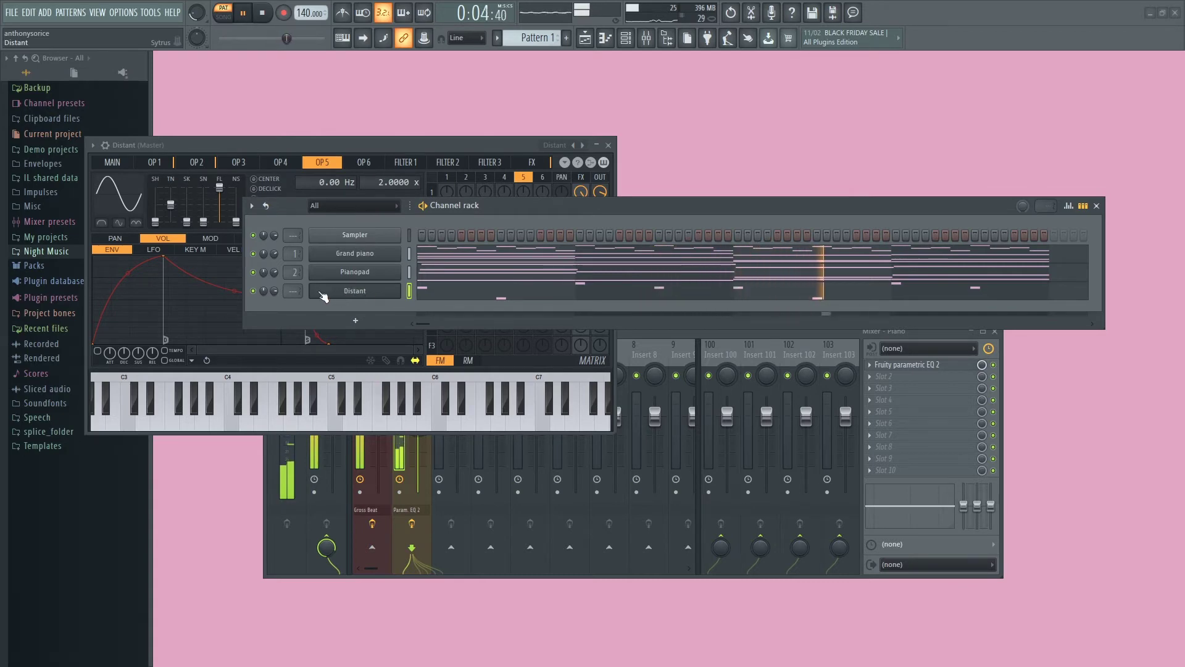
Route the Distant channel to mixer track 3, move the channel rack clear of the mixer and stop playback.
right_click(355, 294)
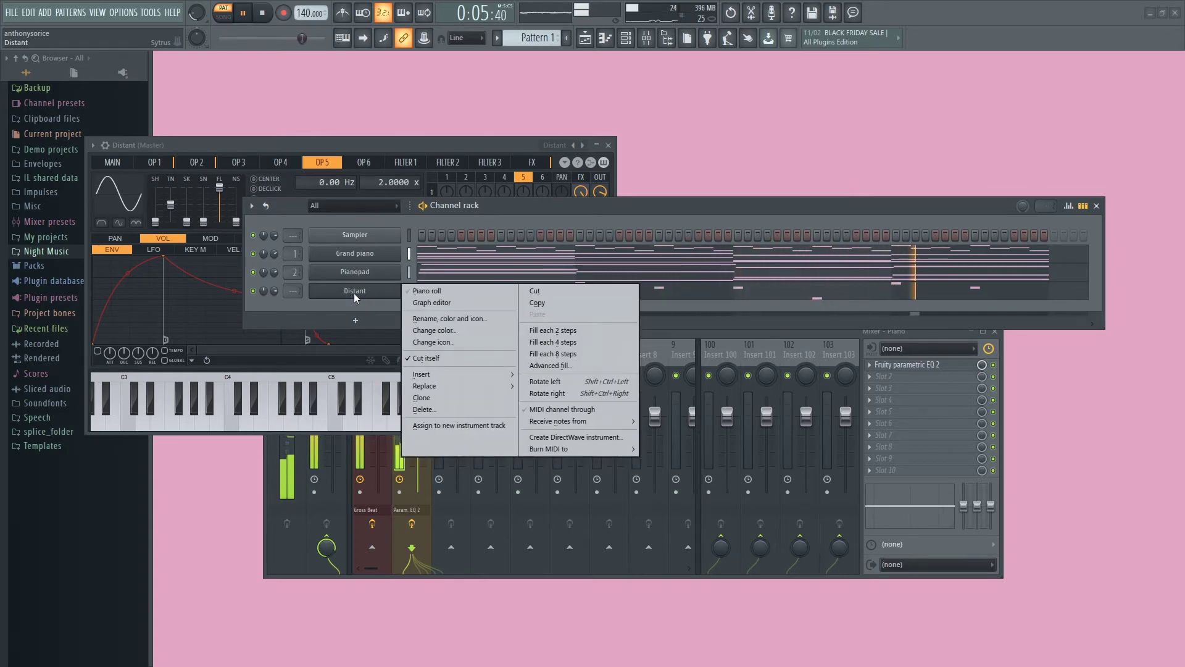
left_click(316, 291)
left_click_drag(299, 290, 300, 278)
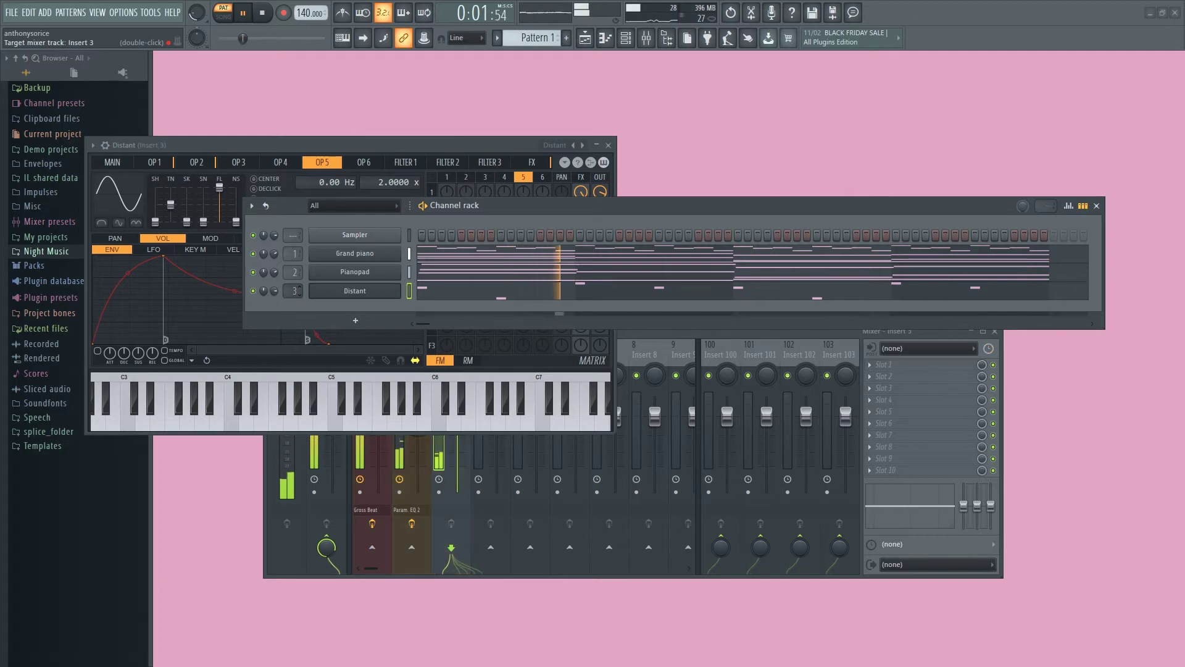
left_click_drag(602, 198, 574, 131)
left_click(665, 334)
key("space")
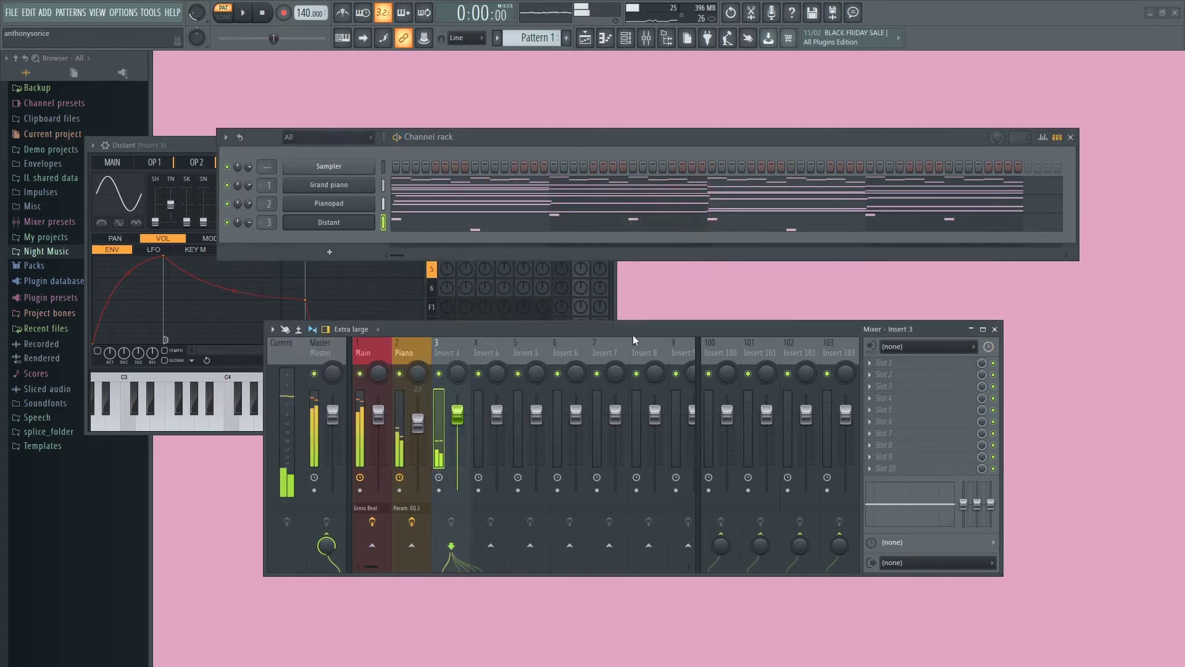
Name mixer track 3 Pad and color it Drab olive (#779F35).
double_click(453, 352)
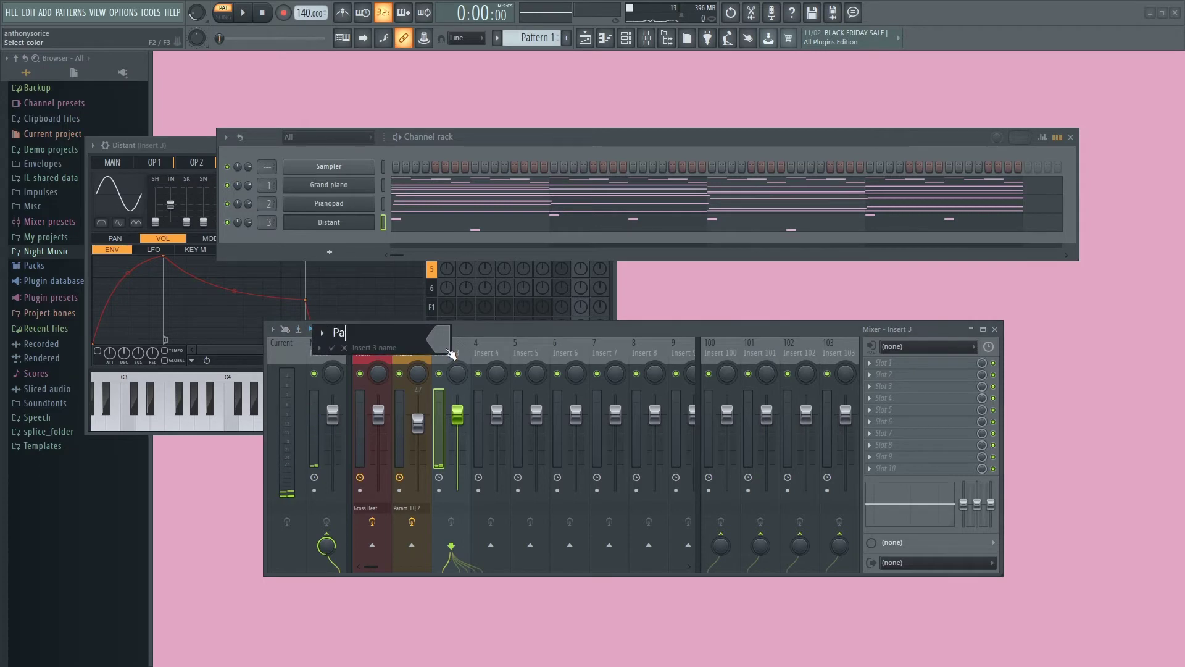
left_click(444, 349)
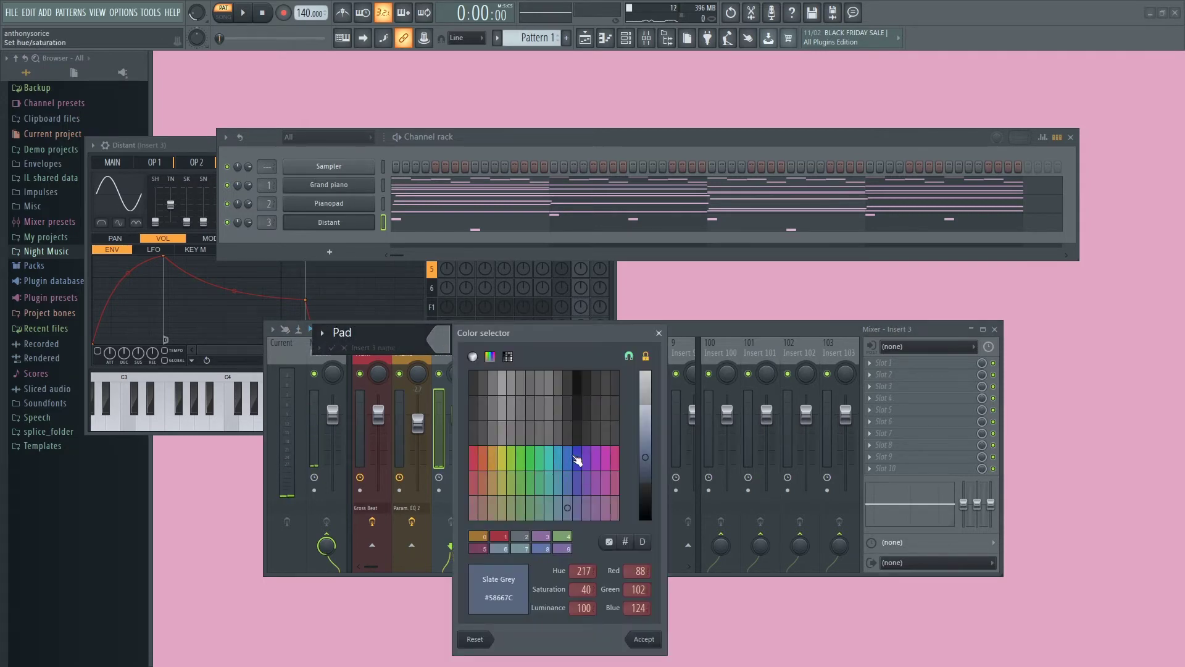
left_click(513, 459)
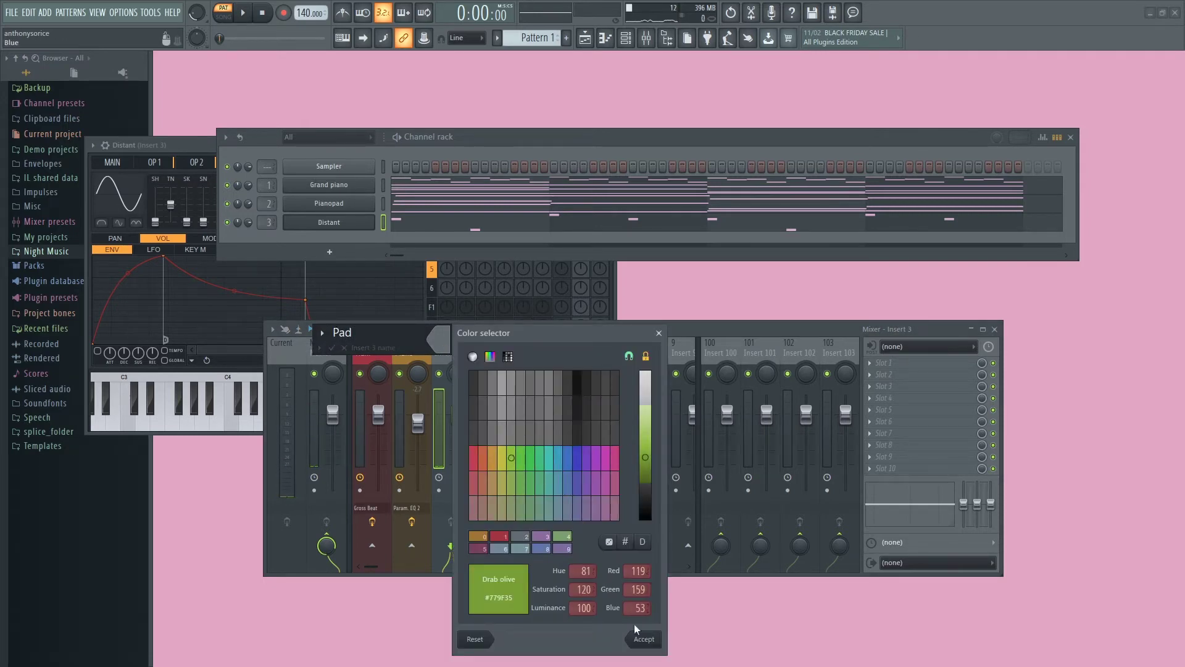
left_click(644, 639)
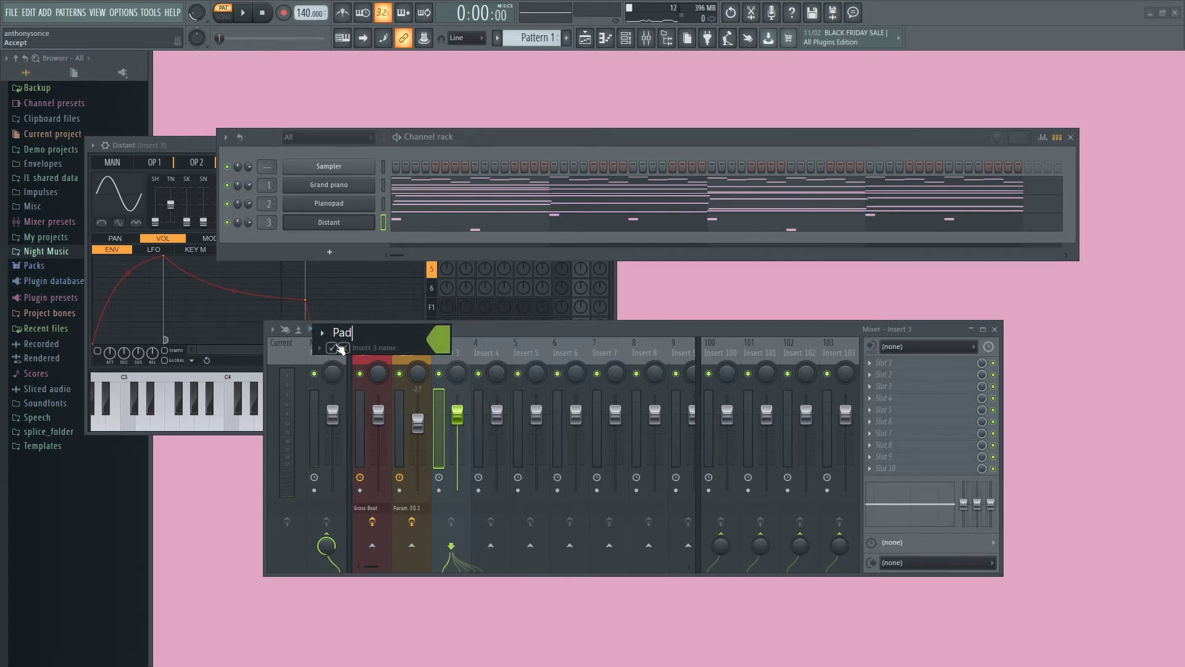
left_click(341, 349)
Play the pattern and review the Distant channel's notes in the piano roll.
key("space")
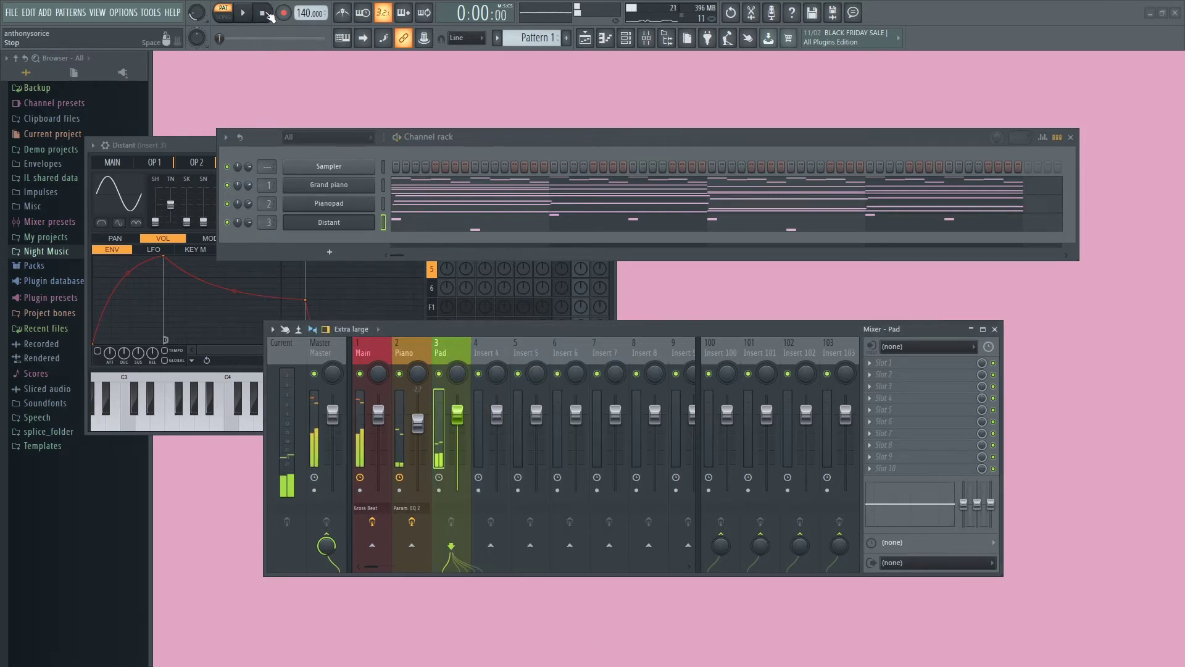
right_click(352, 218)
left_click(390, 223)
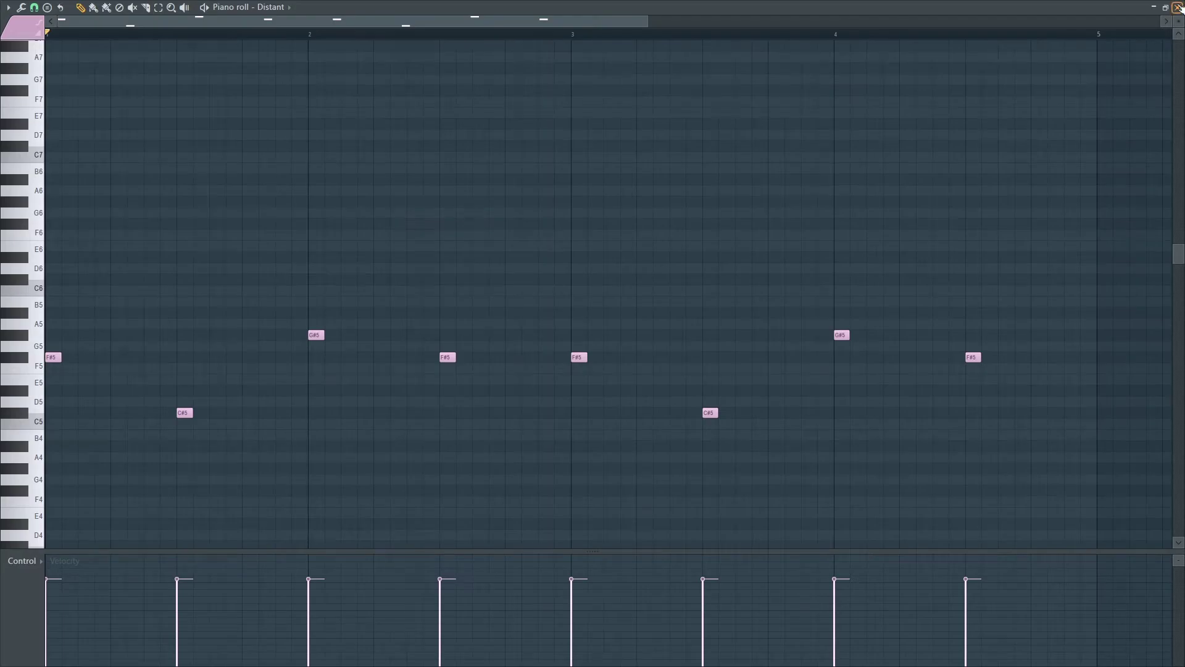
left_click(1178, 7)
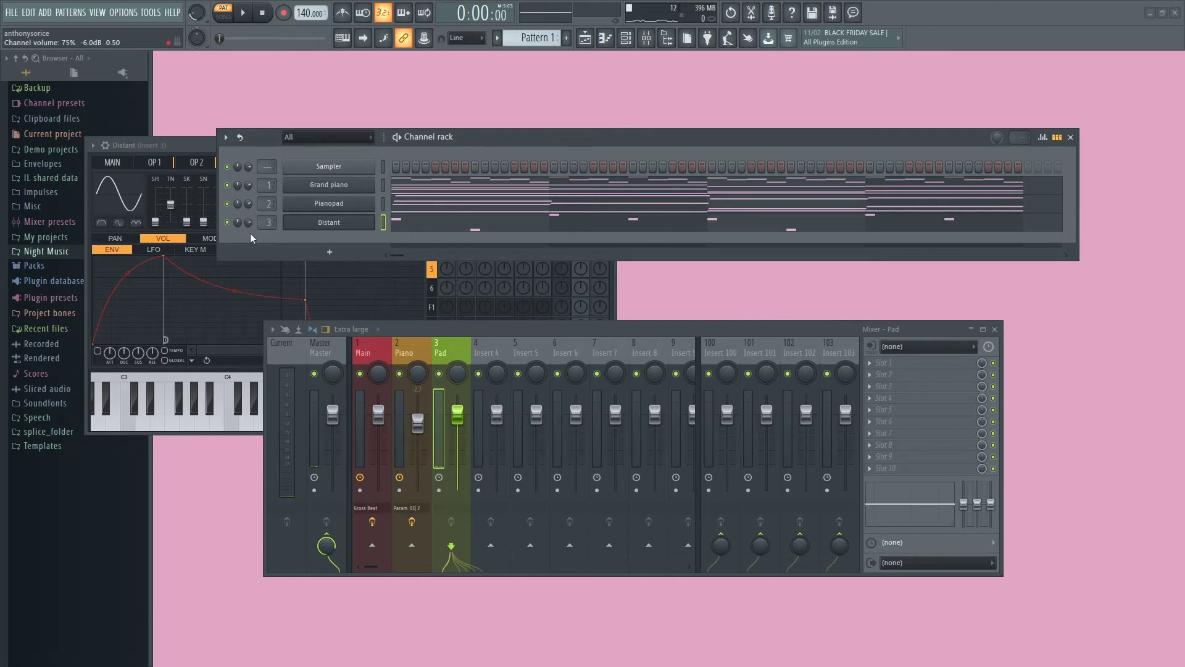
Pan the Pad mixer track slightly right during playback and add Fruity Parametric EQ 2 to its first effect slot.
key("space")
left_click_drag(457, 373, 457, 356)
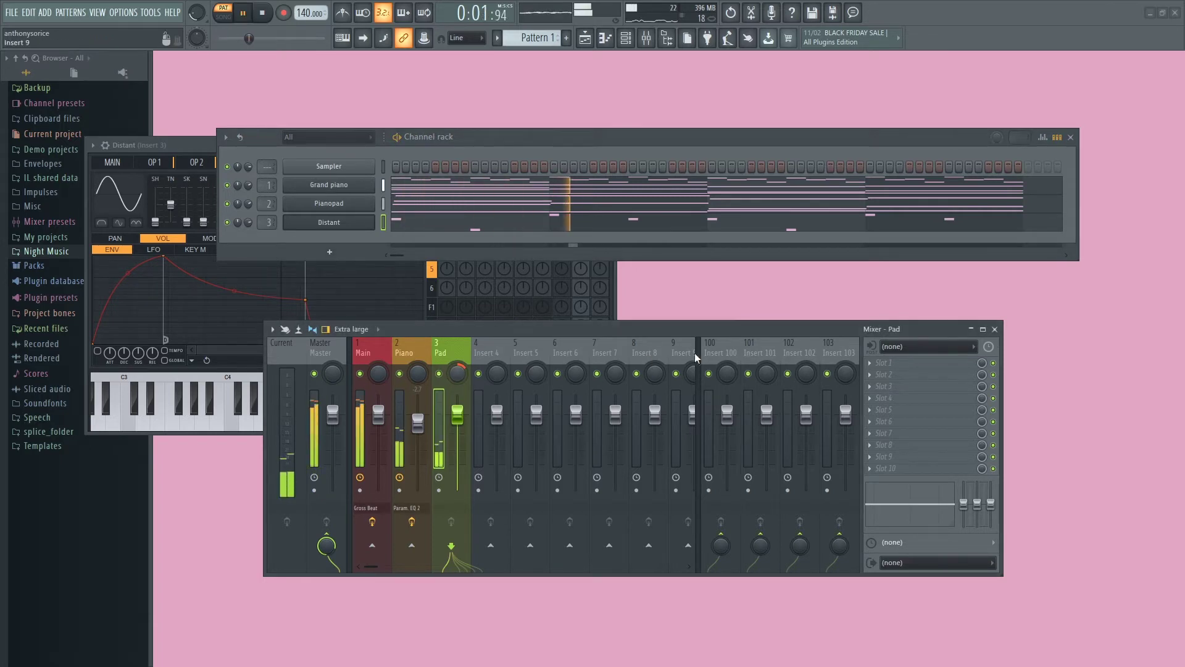
left_click(889, 363)
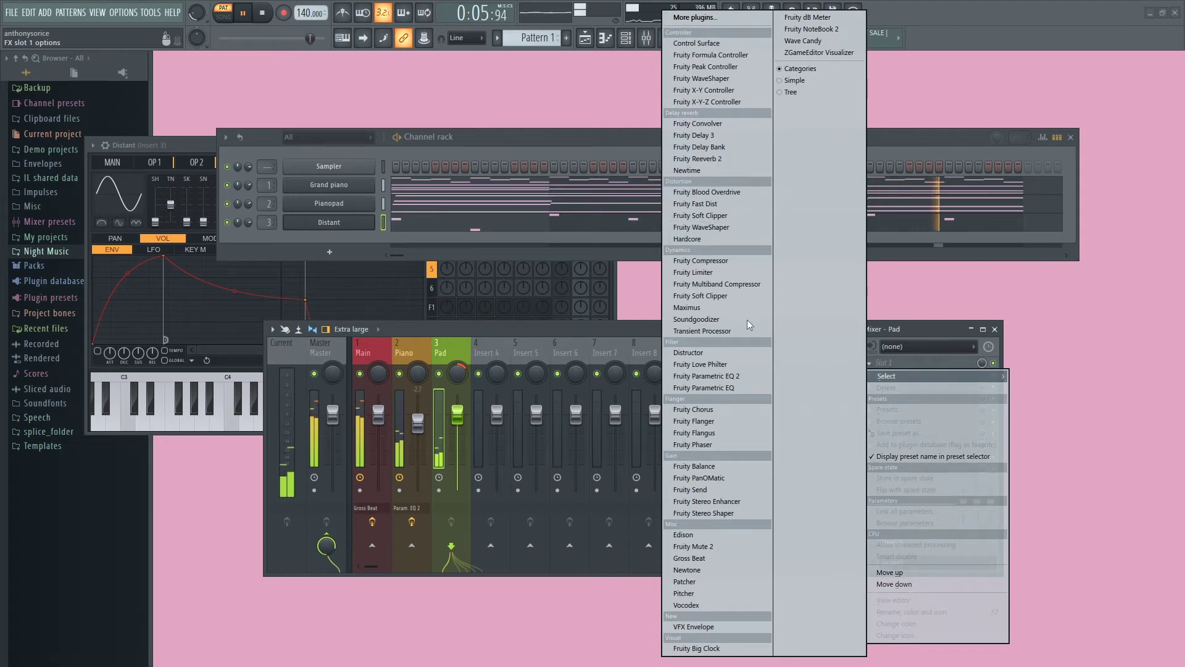
left_click(735, 377)
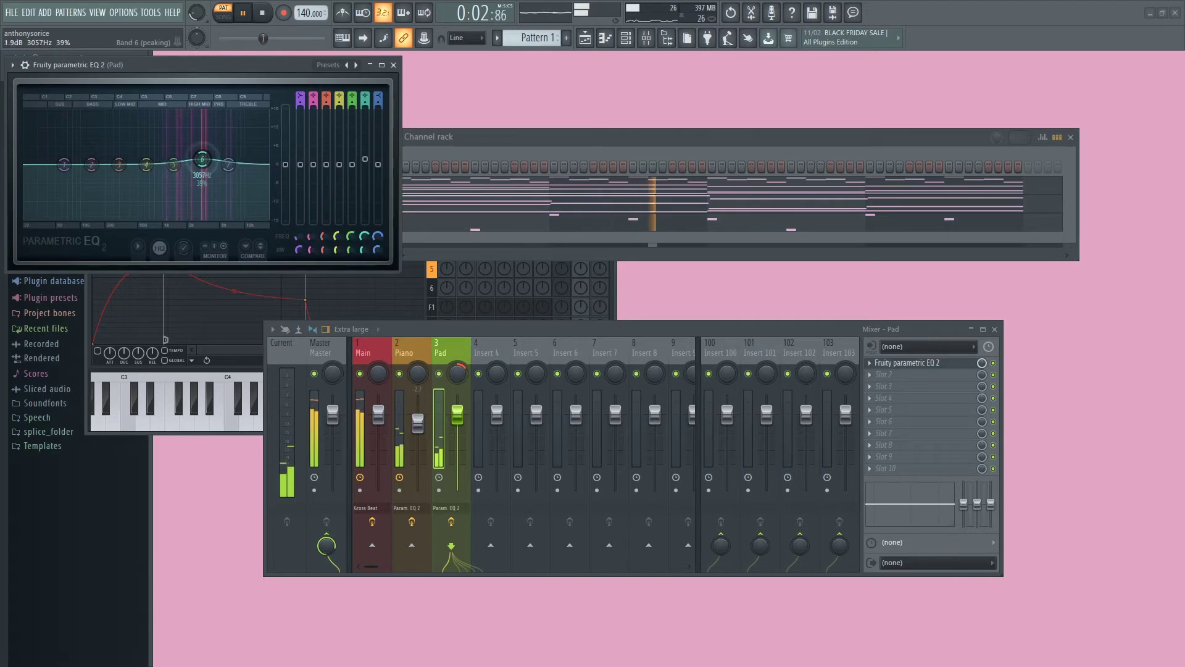
Slightly boost band 6 and the high-shelf band 7 in the Pad's equalizer, close it and stop playback.
left_click_drag(229, 164, 230, 157)
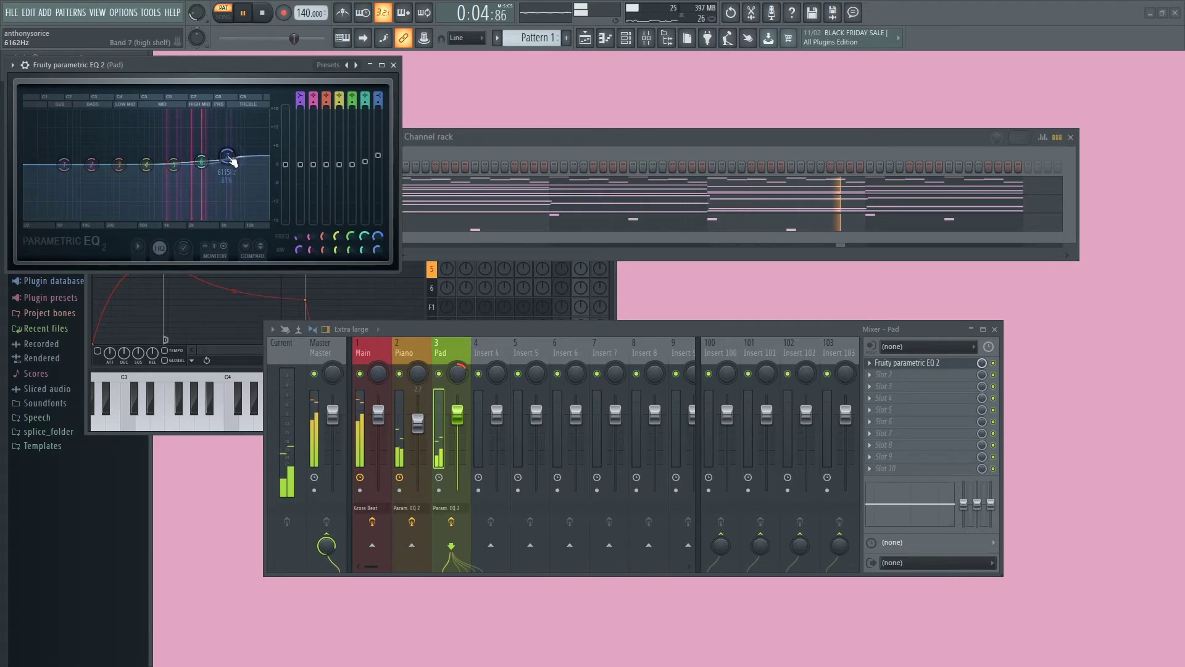
left_click(393, 65)
key("space")
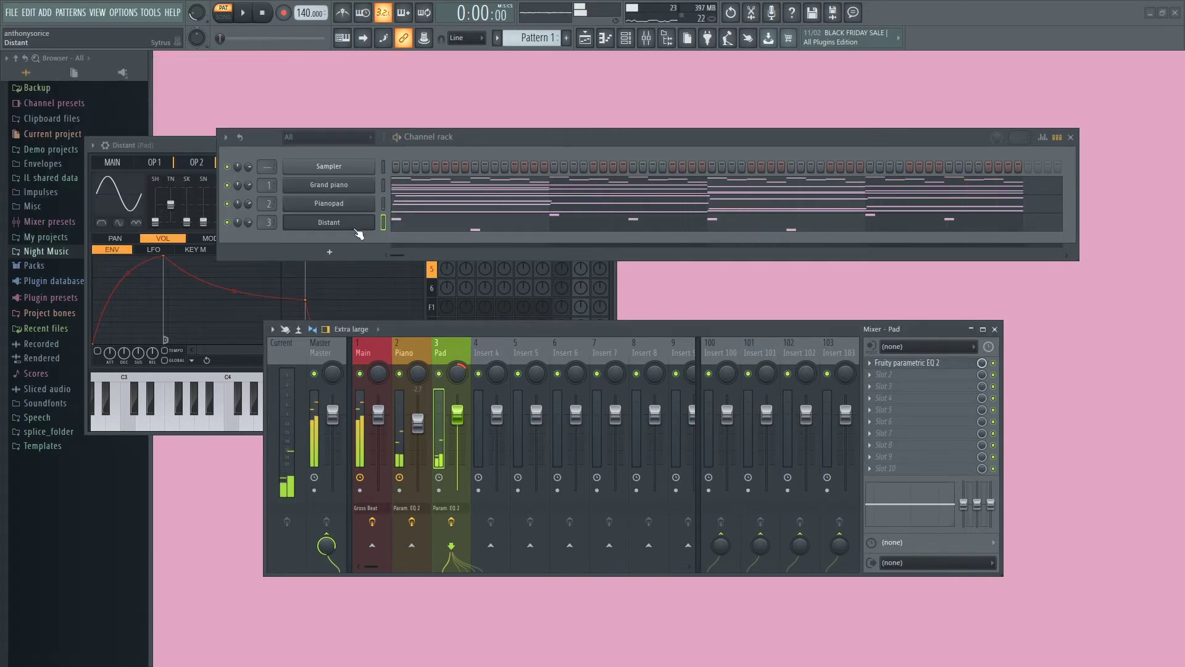
Lower the Distant channel's F#5 notes halfway through bars 2 and 4 to C#5 while auditioning the pattern.
right_click(356, 227)
left_click(401, 226)
key("space")
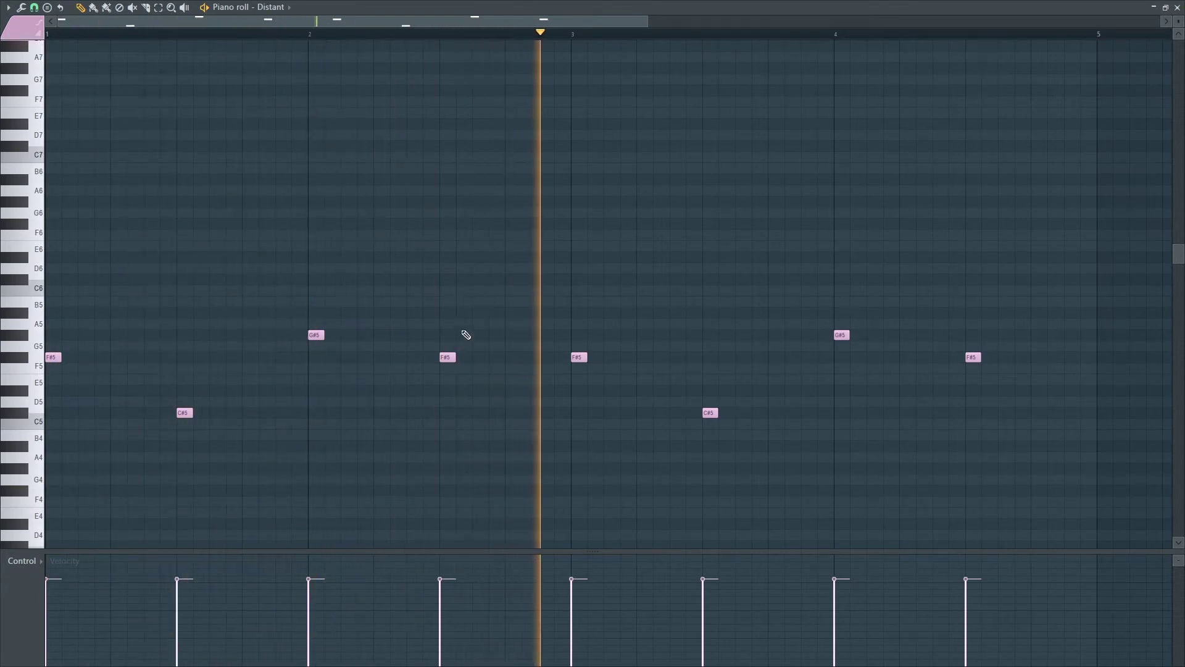
key("space")
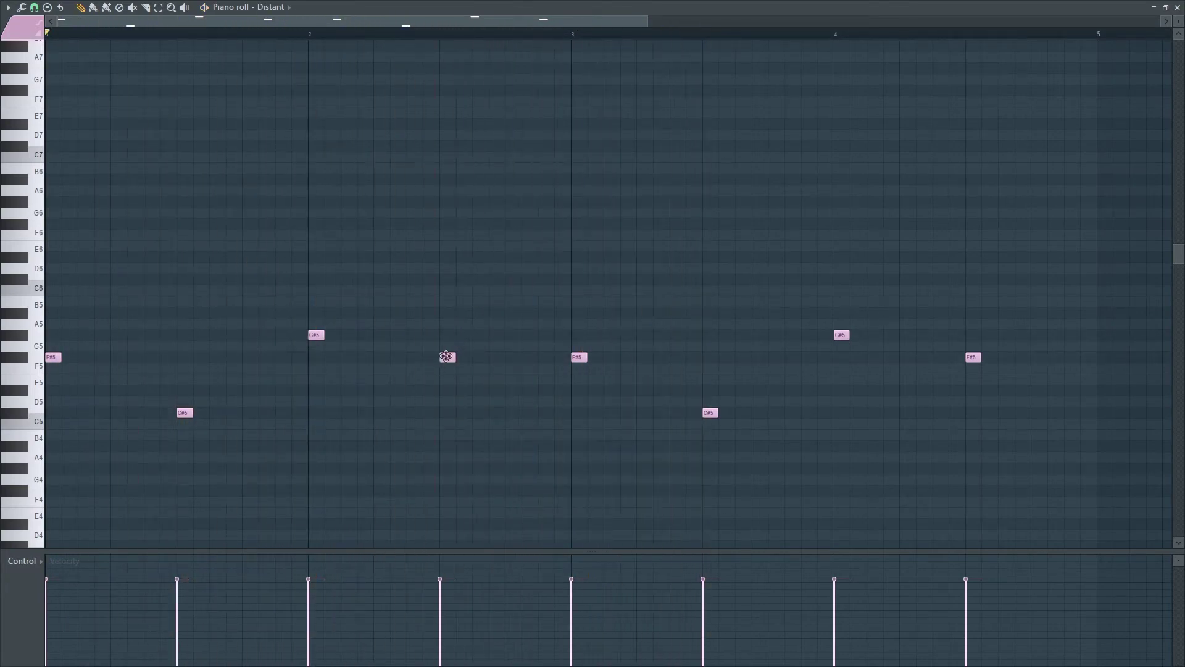
key("space")
left_click_drag(447, 357, 452, 413)
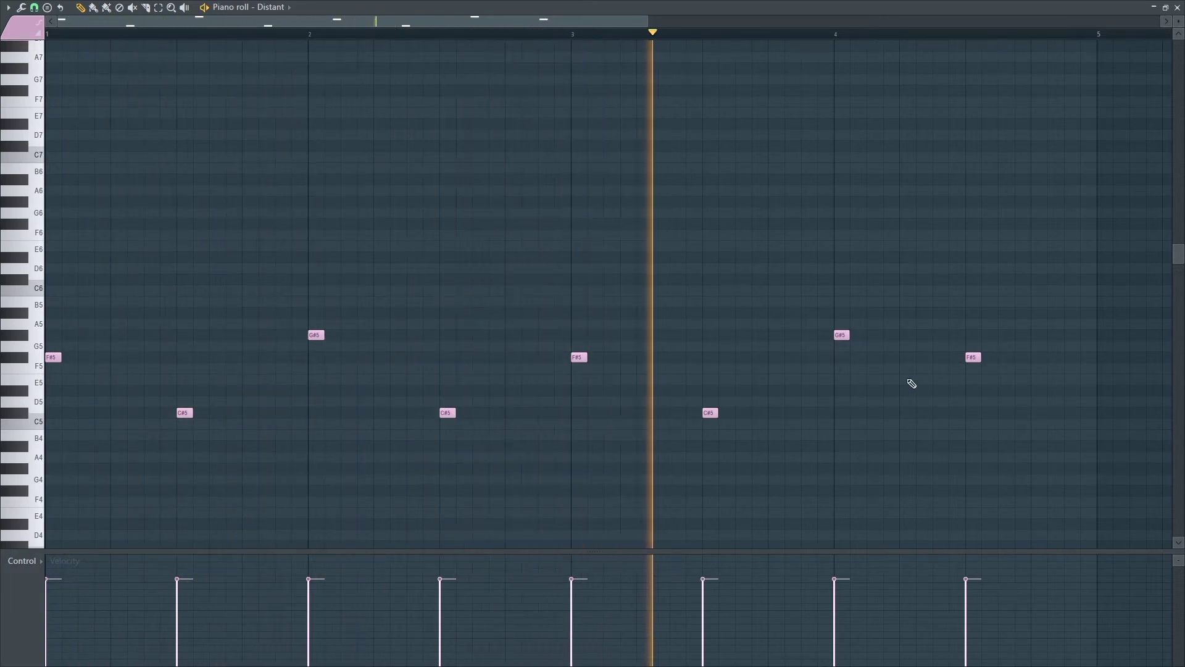
left_click_drag(974, 358, 979, 414)
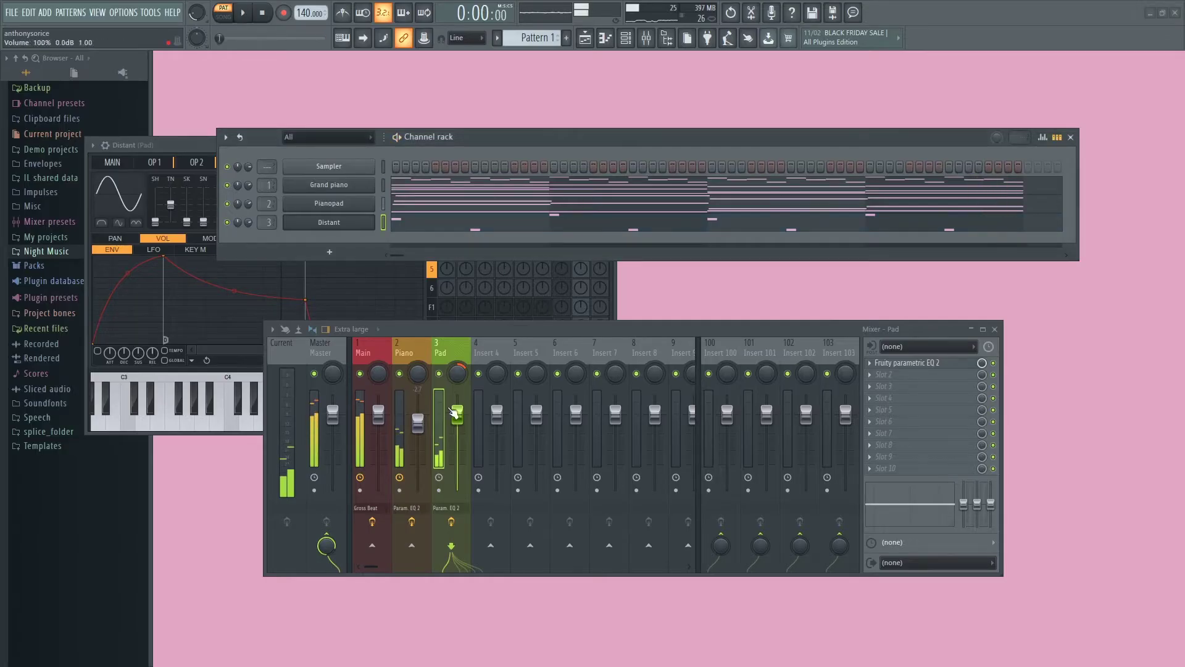
Lower the Pad mixer track's volume, play the pattern to check the balance, and stop playback.
left_click_drag(454, 412, 458, 437)
key("space")
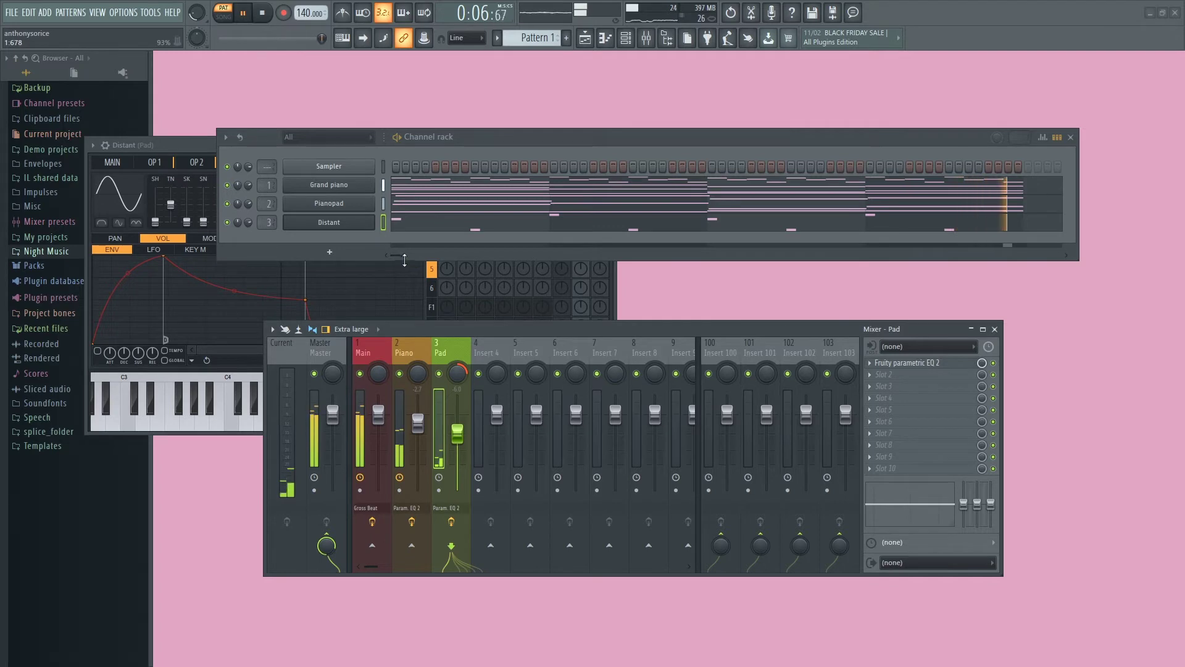
left_click(262, 14)
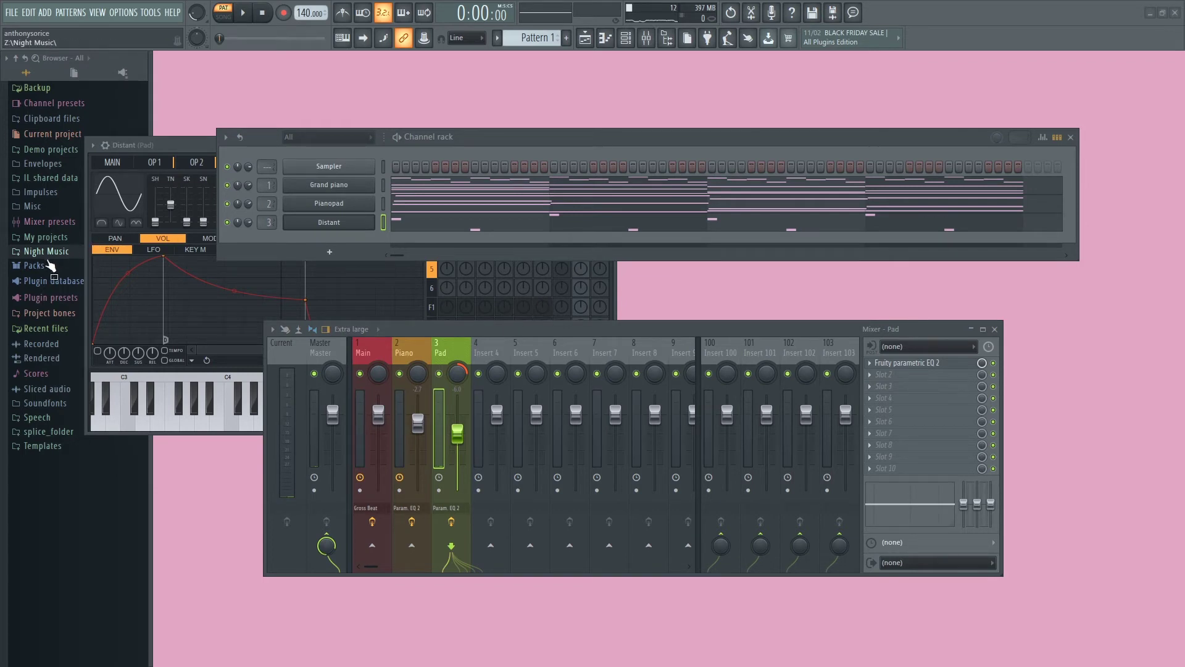
Close the Distant plugin window and add 808 Kick from the Drums pack's Kicks folder as a new channel.
left_click(49, 266)
left_click(201, 162)
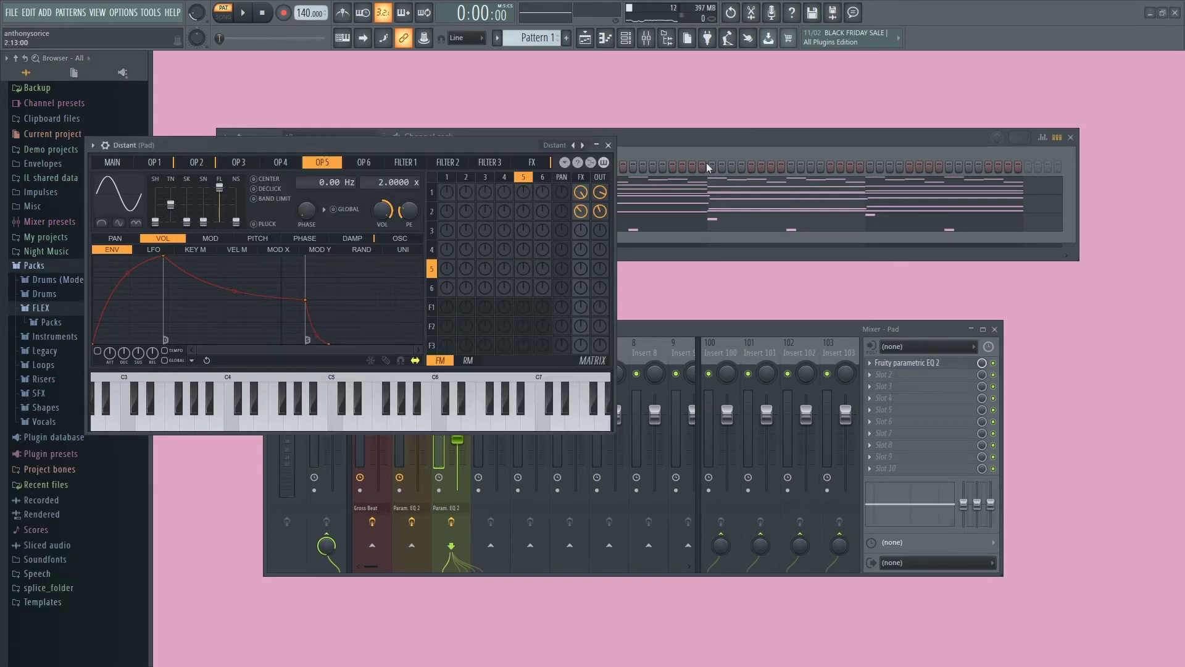
left_click(609, 146)
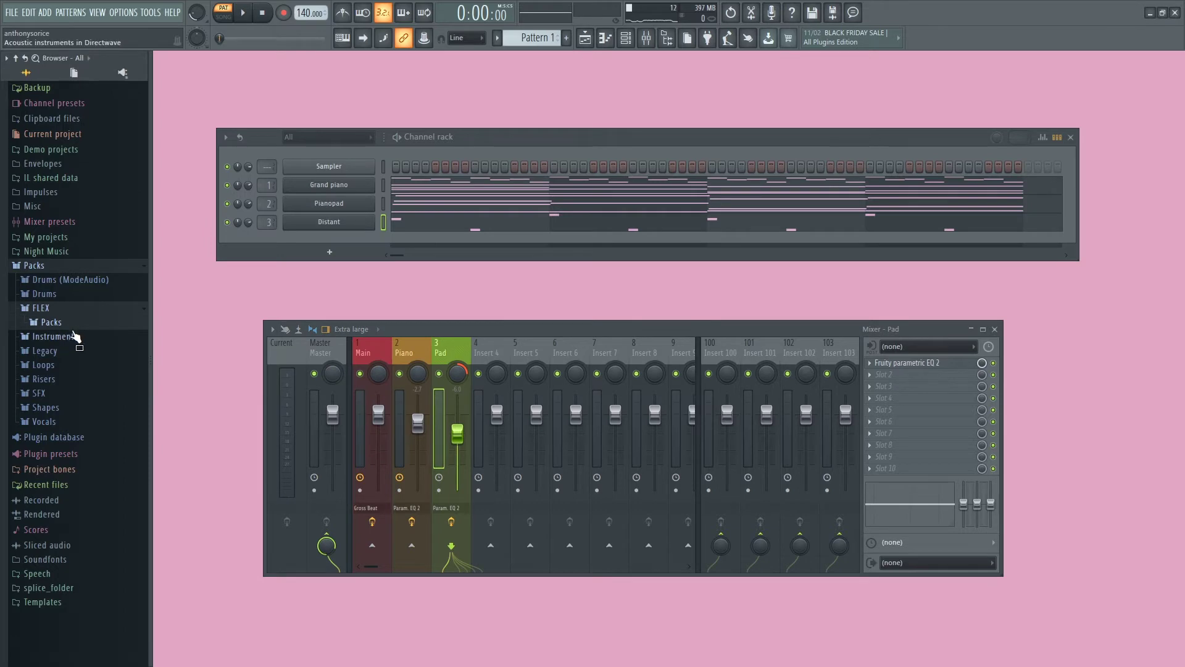
left_click(58, 295)
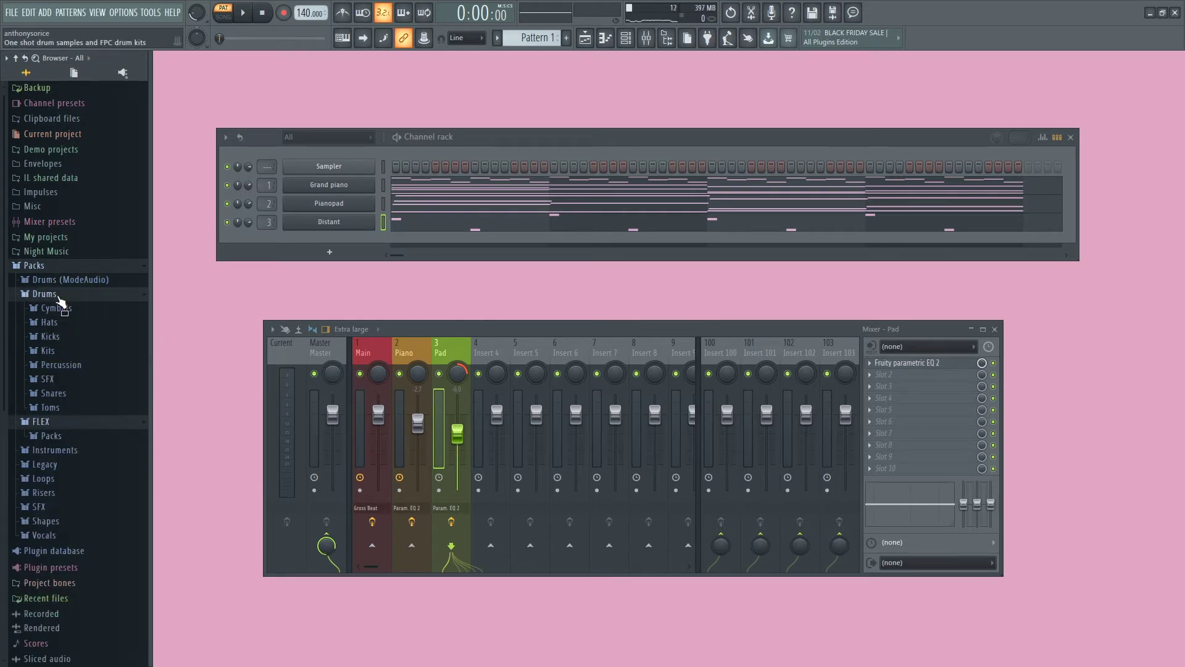
left_click(51, 337)
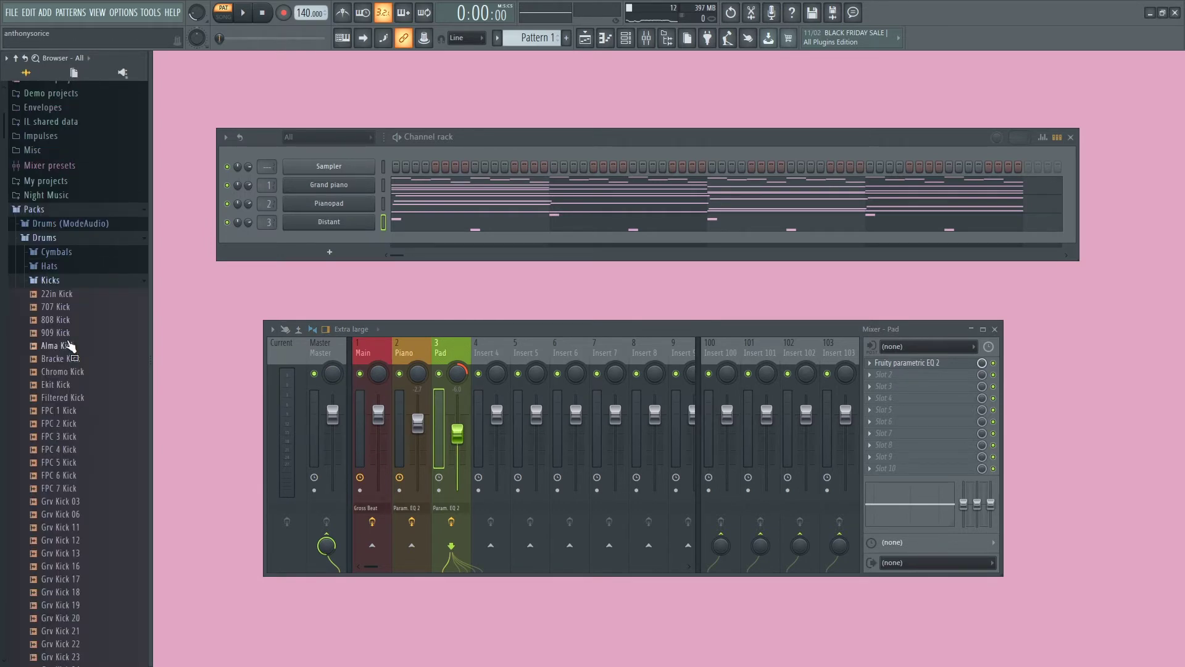
left_click_drag(69, 325, 339, 239)
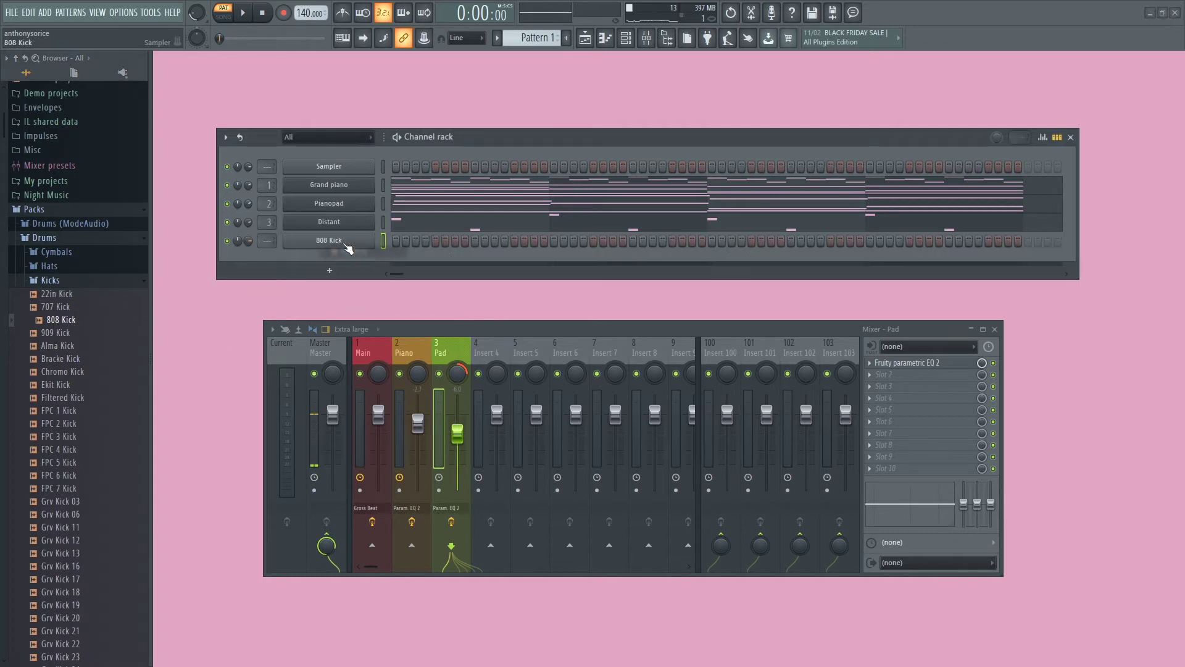
Boost the 808 Kick sample's gain by 16% in its precomputed effects and close its settings.
left_click(346, 247)
left_click_drag(210, 163, 311, 223)
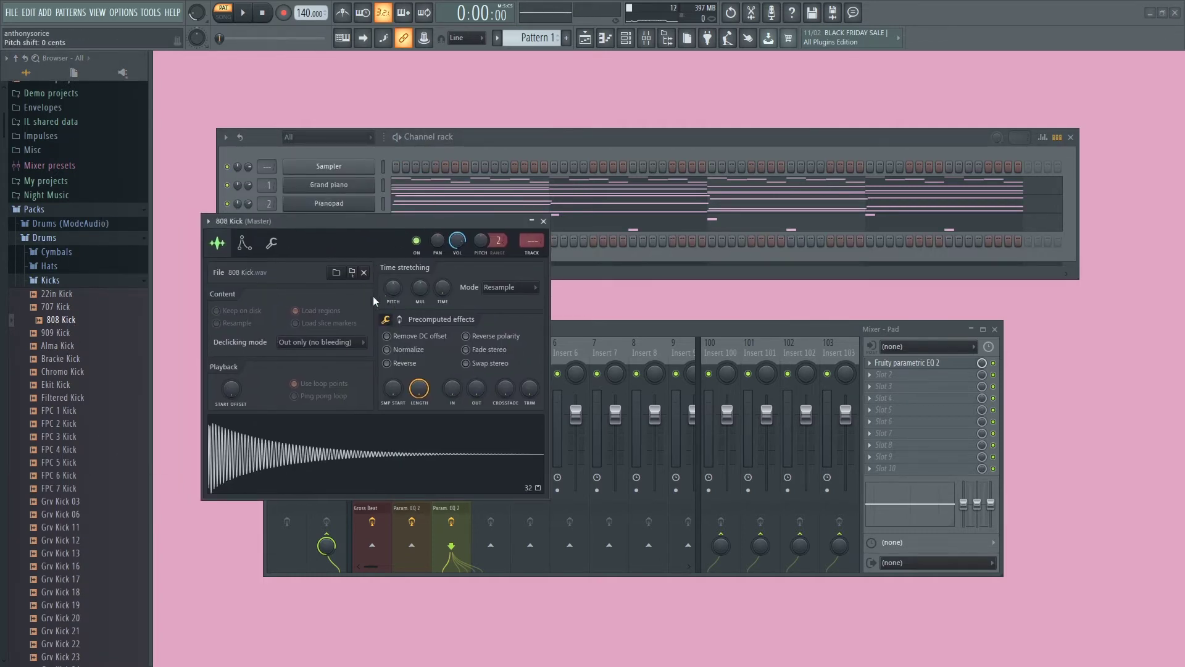
left_click(400, 320)
left_click_drag(394, 340, 393, 327)
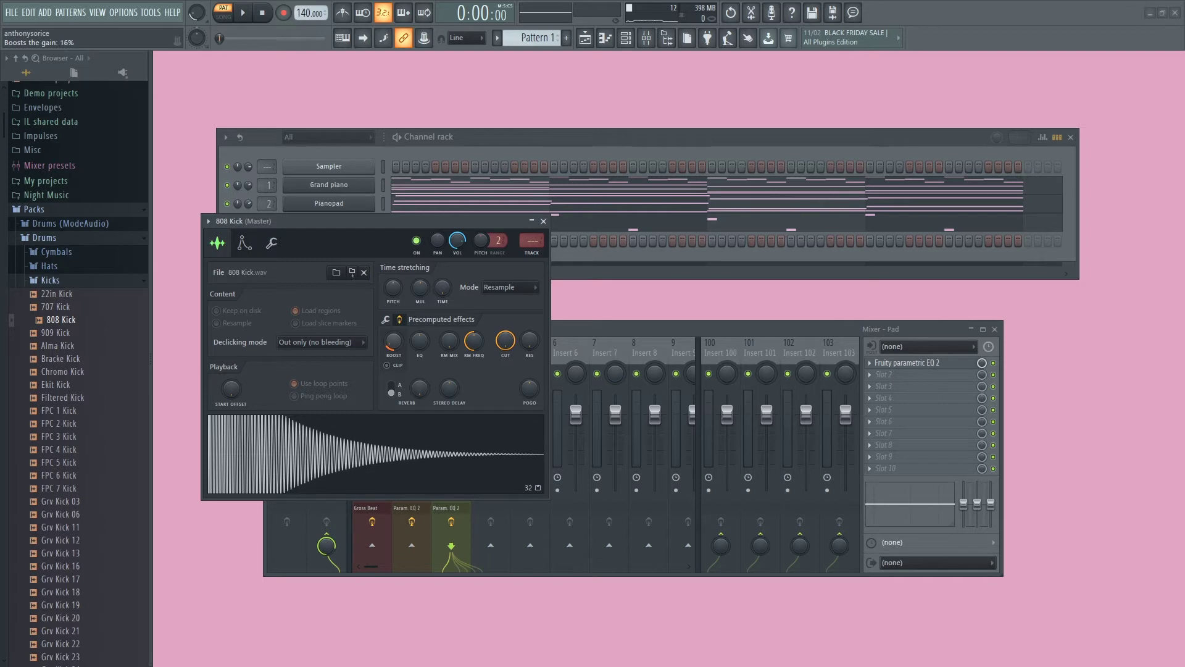
left_click(543, 221)
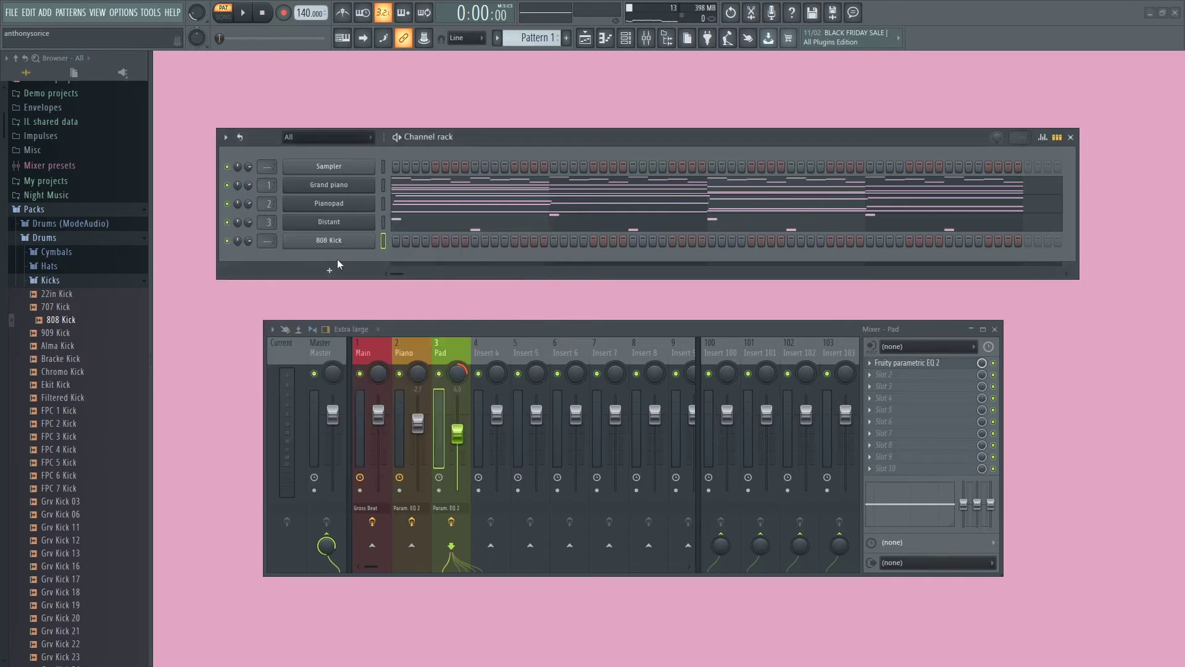
Route the 808 Kick channel to mixer track 10, name the track Kick and color it Midnight blue (#35359F).
left_click_drag(270, 240, 269, 220)
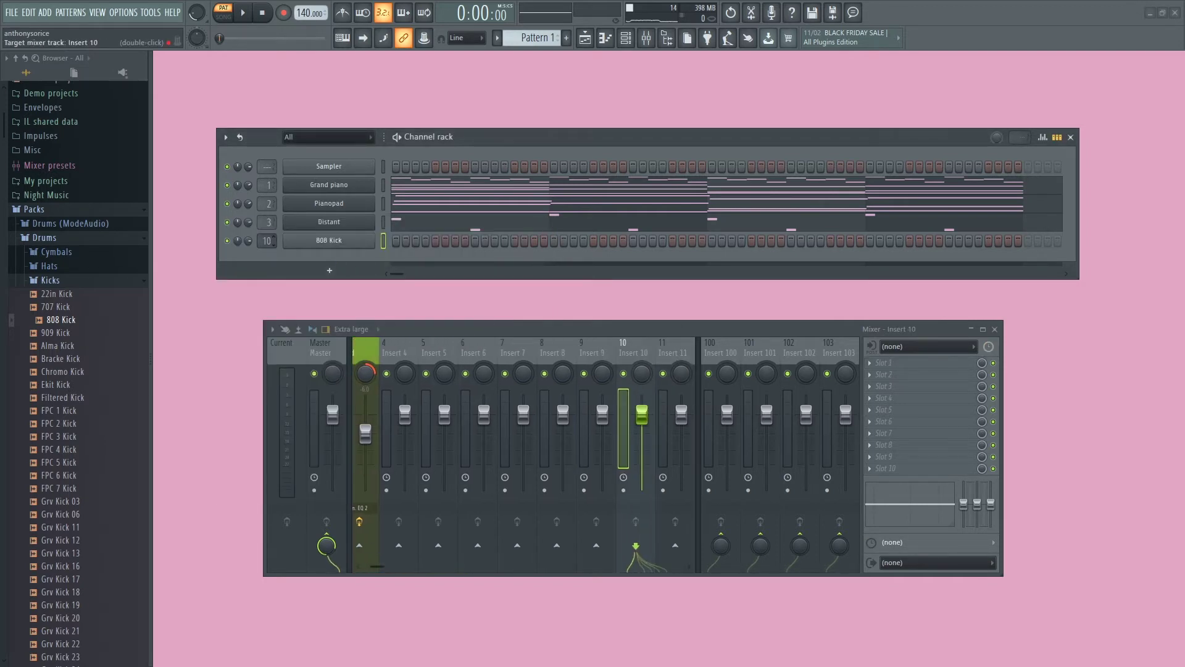
double_click(626, 356)
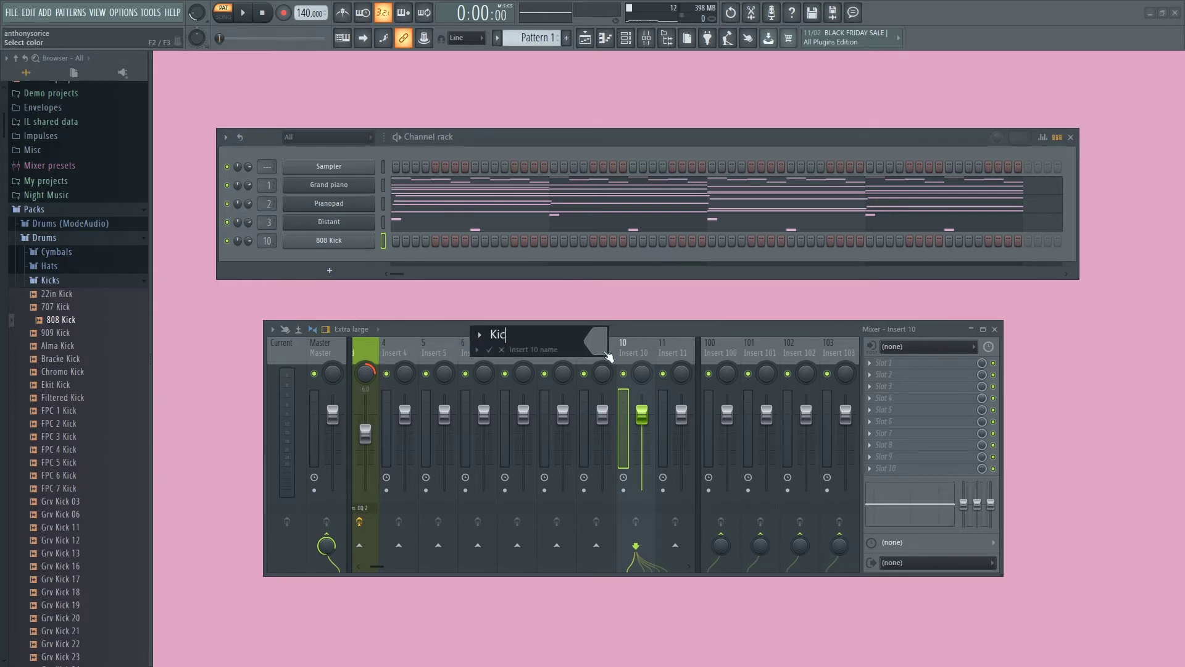
left_click(603, 352)
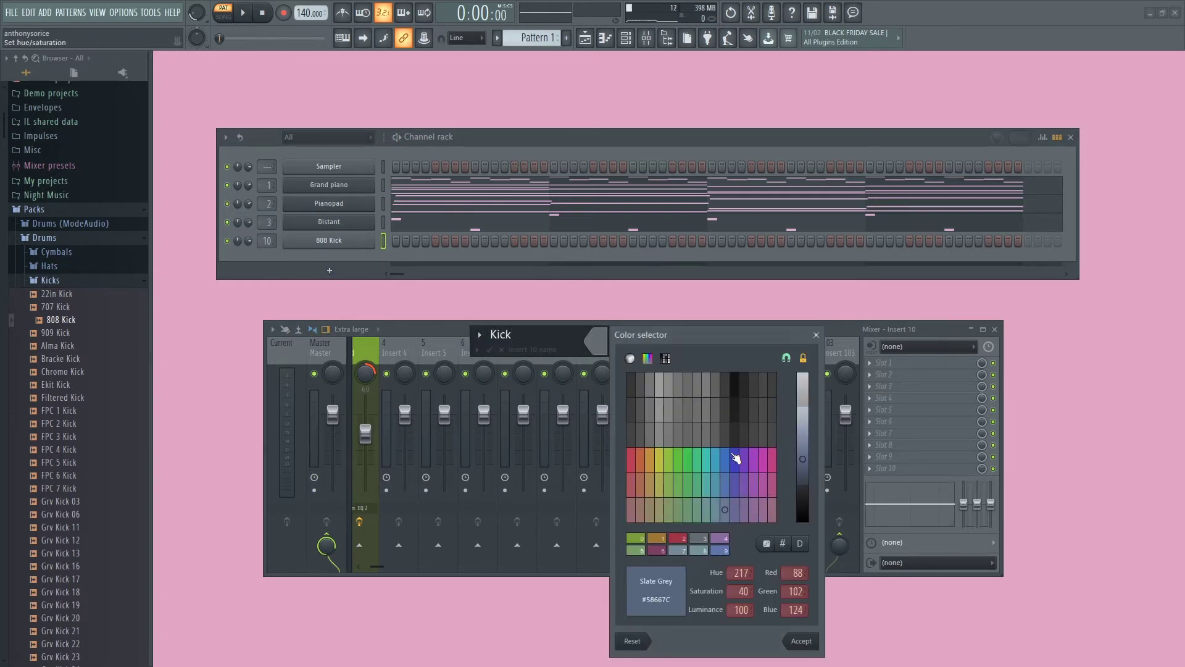
left_click(737, 458)
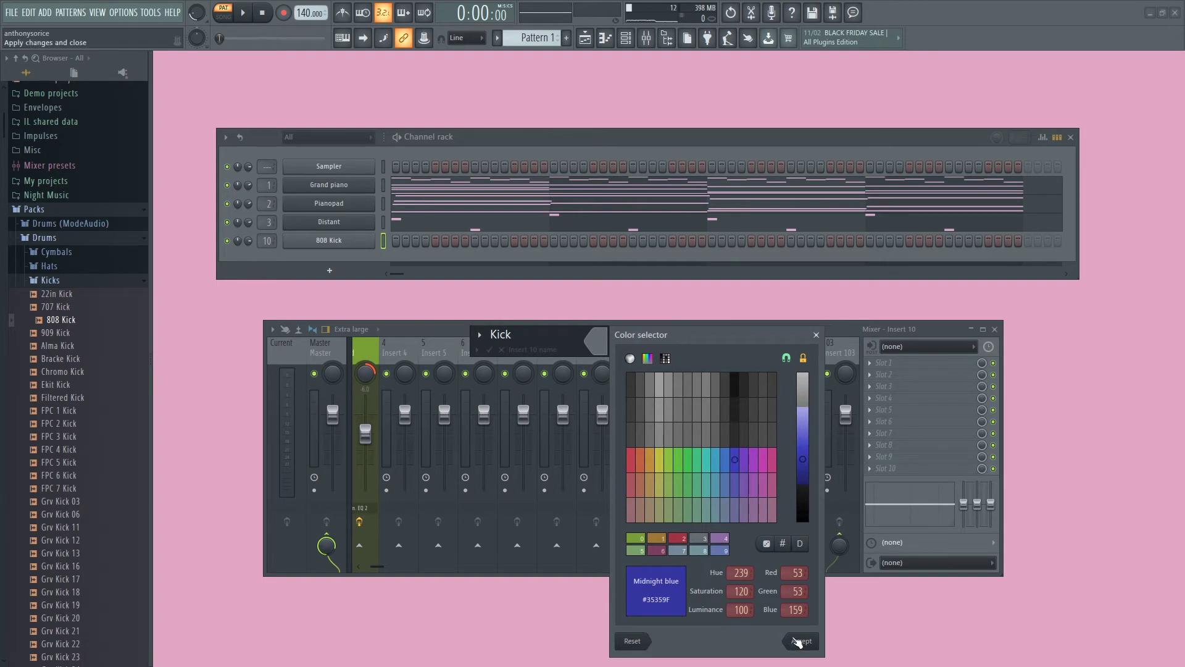
left_click(798, 641)
key("Return")
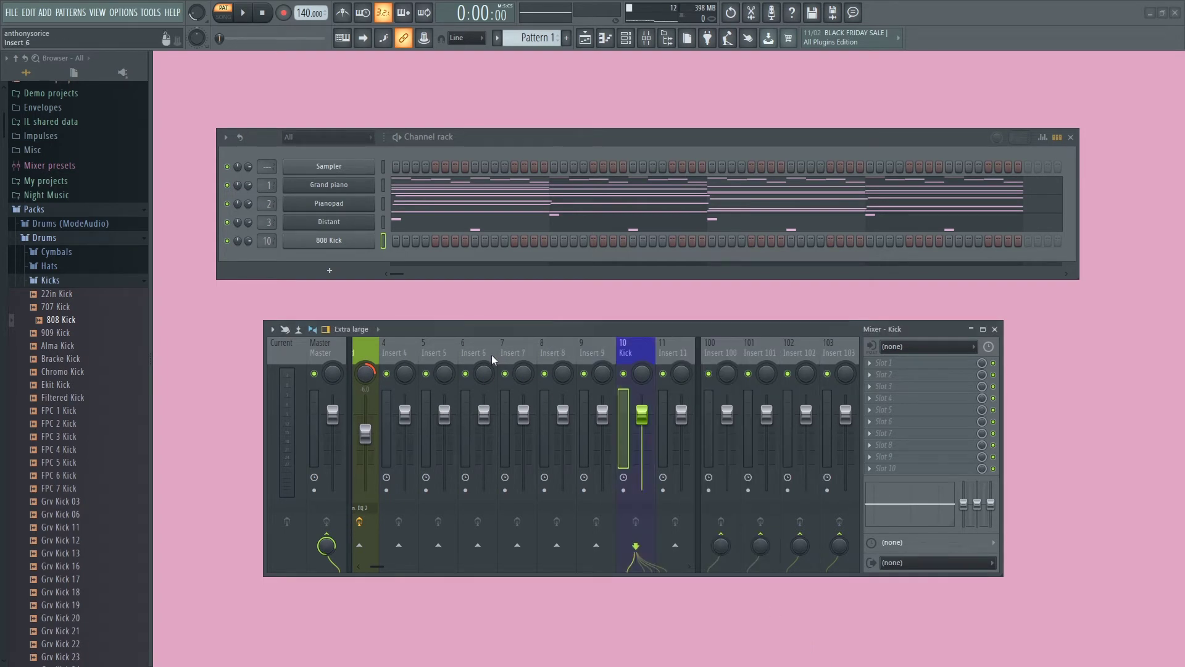
Add a Fruity Soft Clipper to the Kick track's first effect slot and close its window.
left_click(884, 361)
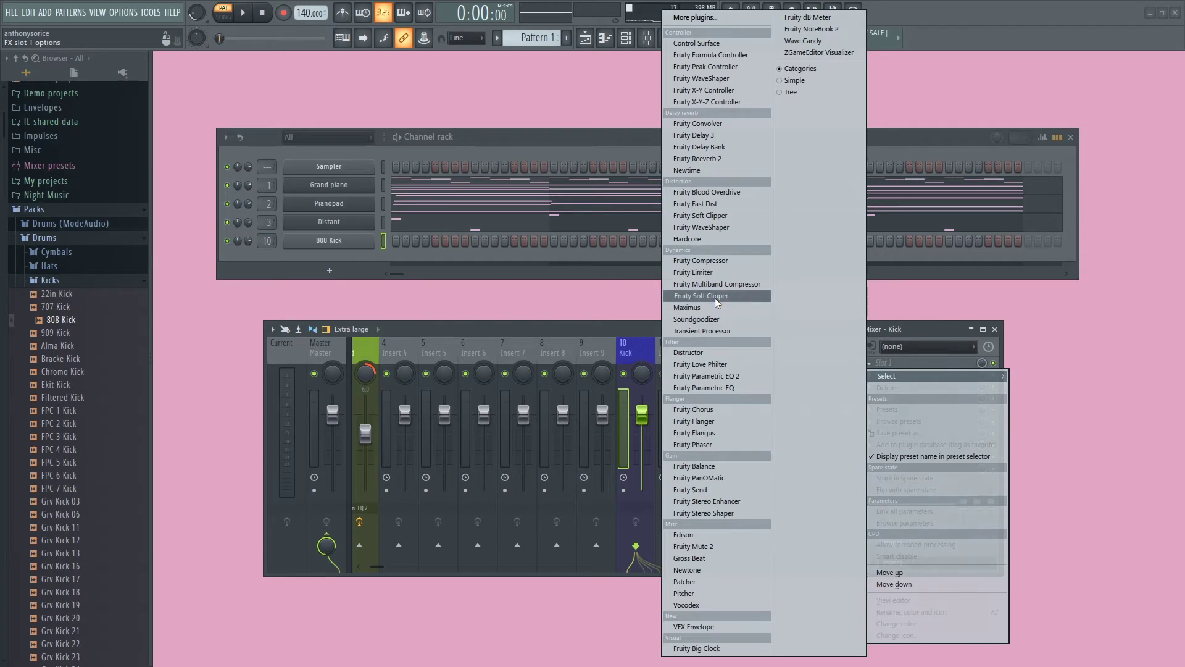
left_click(717, 299)
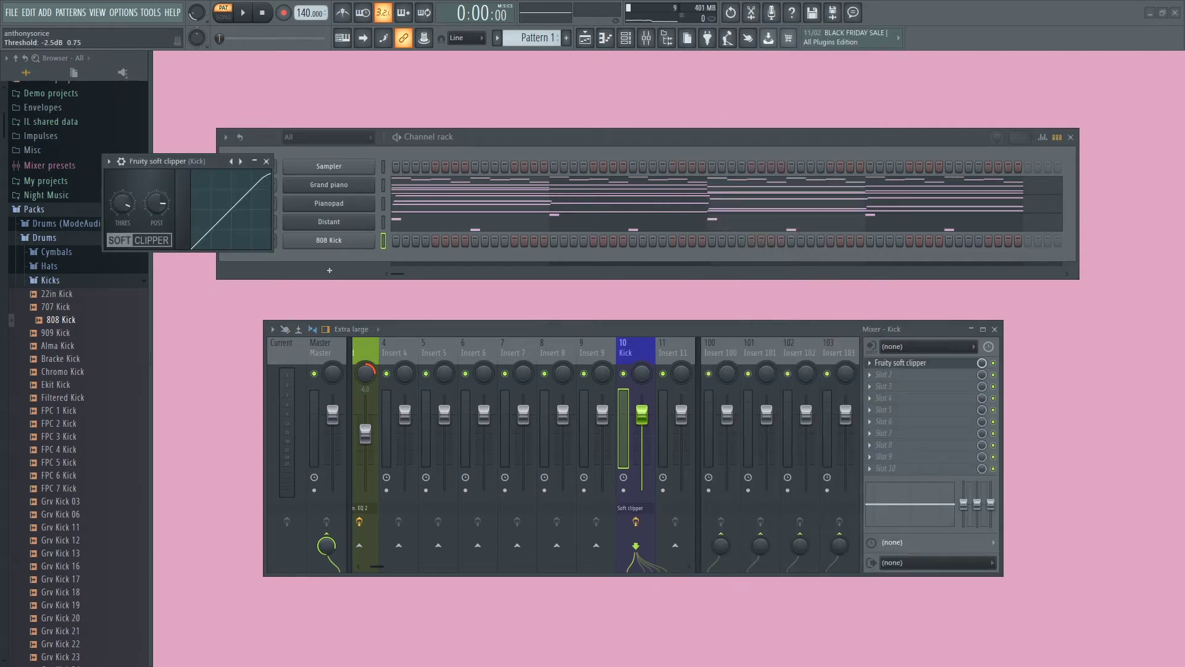
left_click(267, 161)
Place an 808 Kick hit on step 1 and add 808 Snare from the Drums pack's Snares folder as a new channel.
left_click(395, 241)
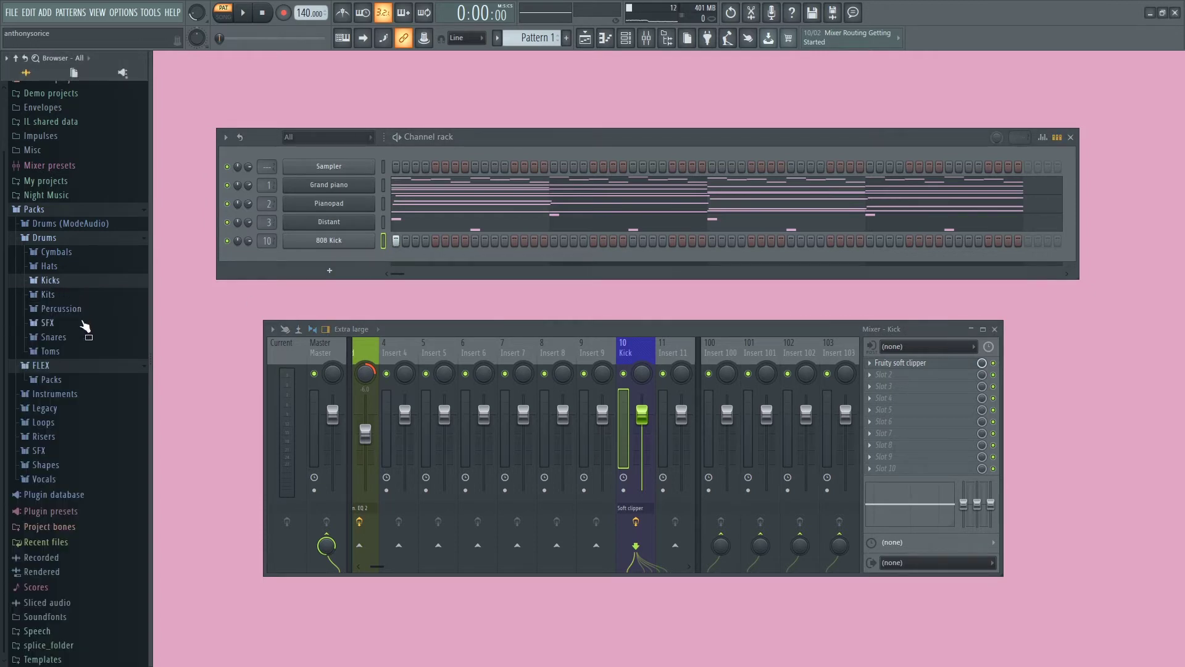
left_click(71, 336)
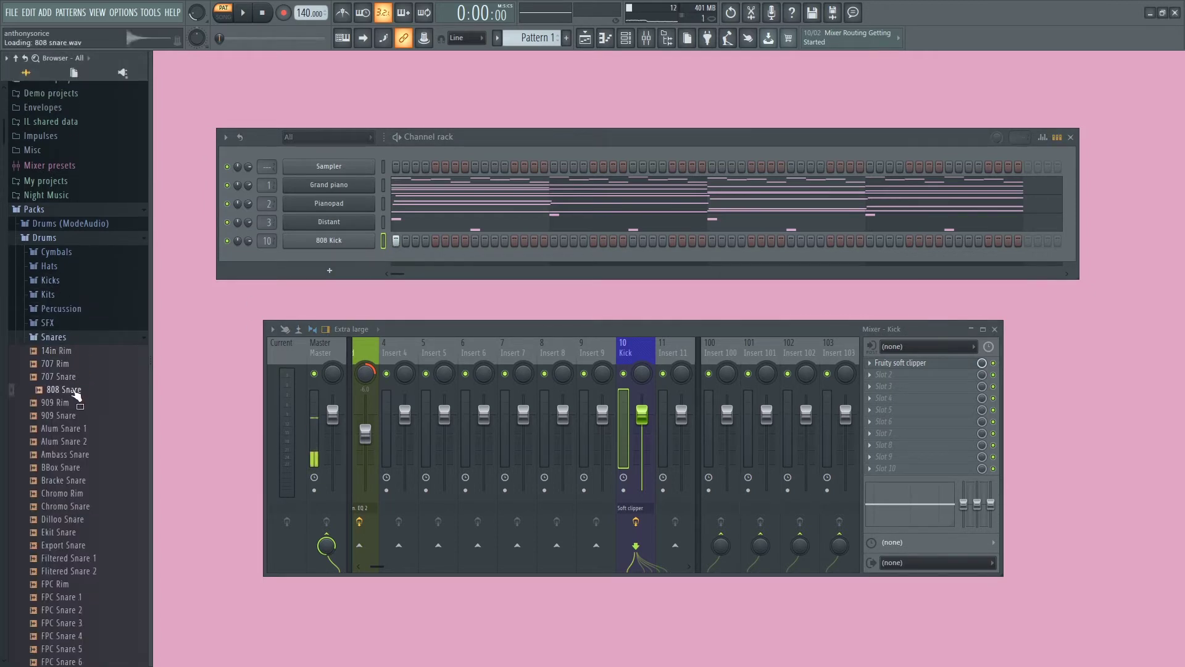
left_click_drag(335, 250, 328, 264)
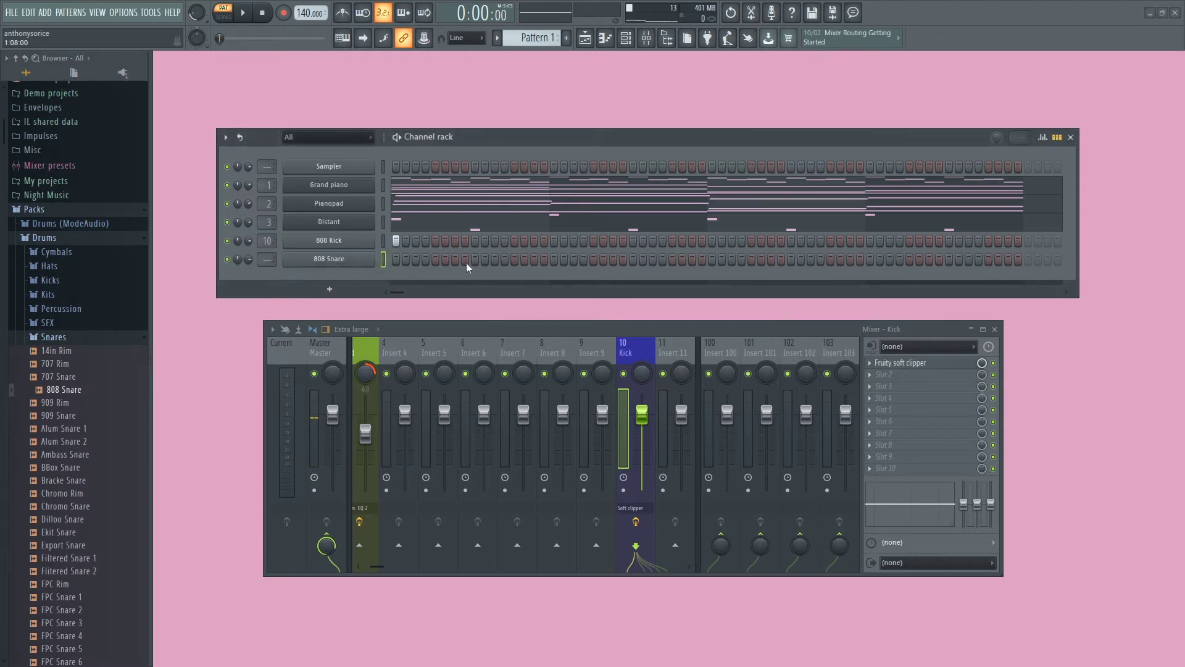
Place an 808 Snare hit on step 9 and try the second kick on step 7 and on step 5 during playback.
left_click(476, 259)
key("space")
left_click(456, 241)
left_click(436, 241)
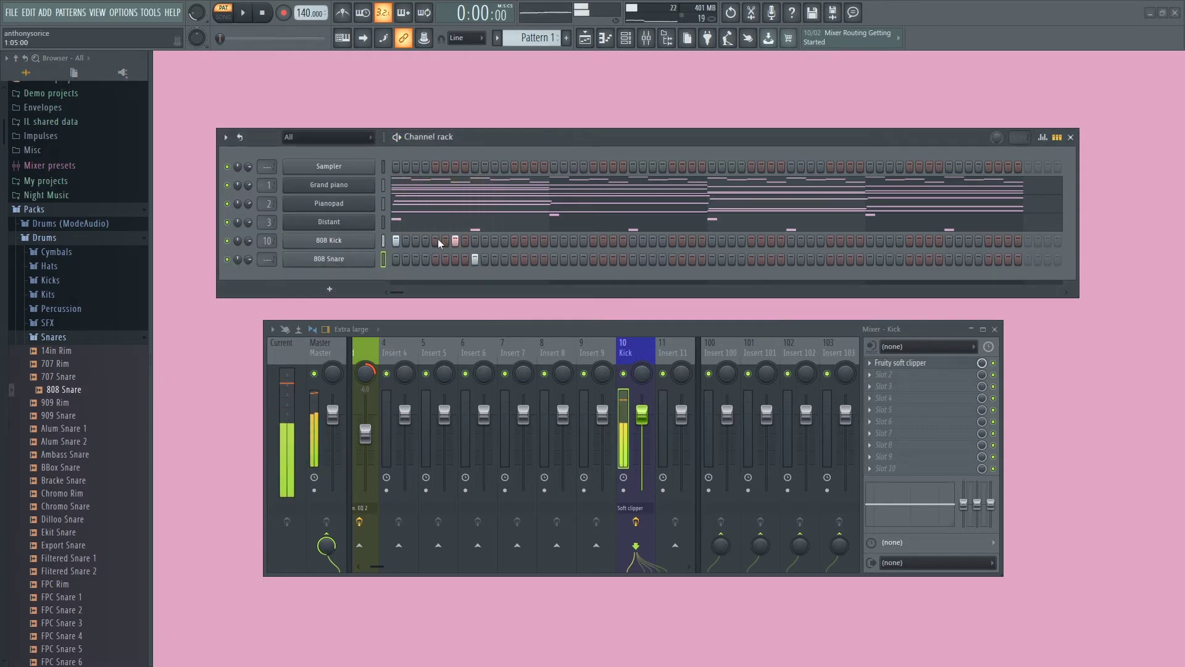
left_click(455, 241)
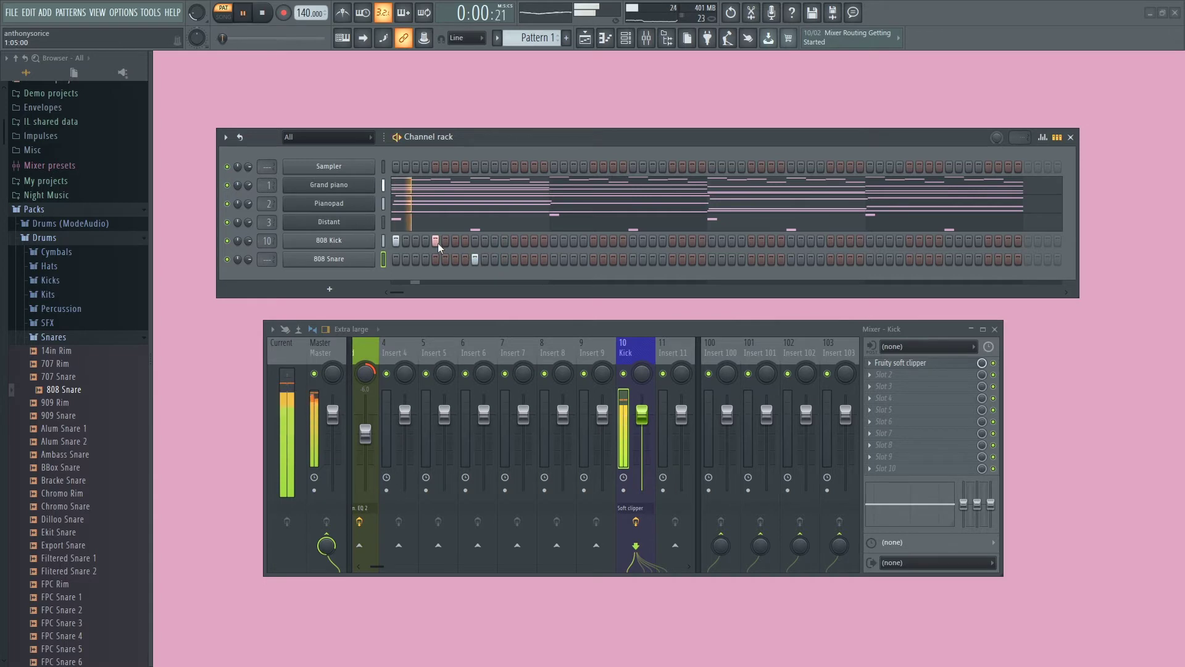
key("space")
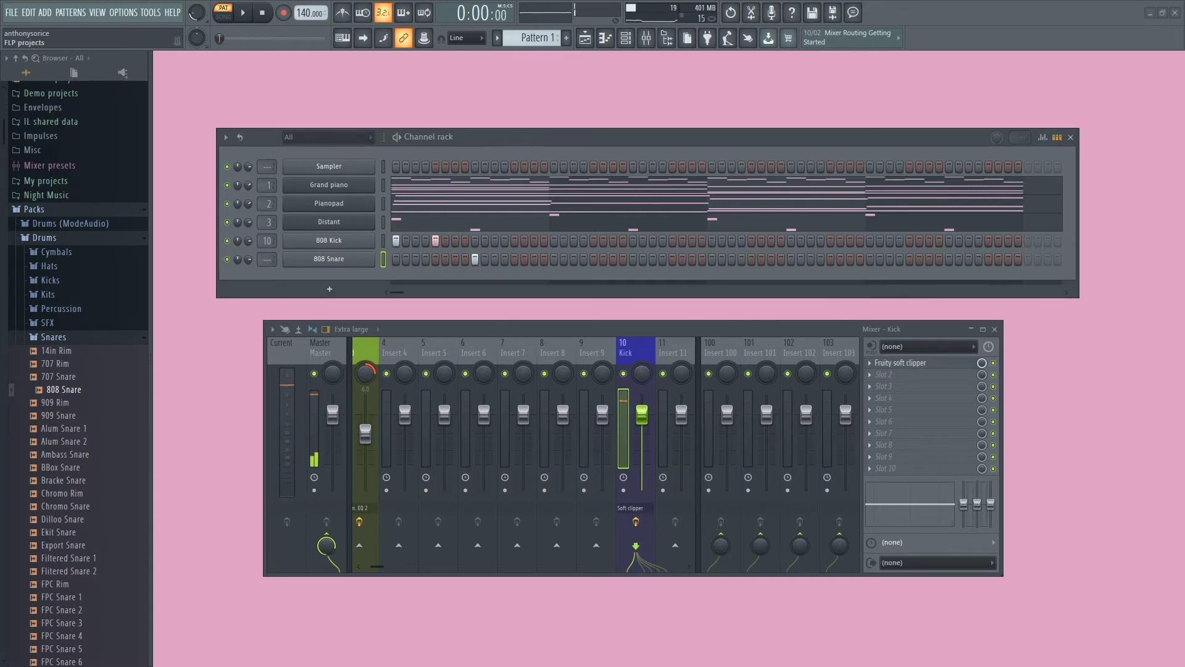
In the 808 Kick piano roll, move the second kick to bar 1 step 7 and add C5 kicks on bar 1 step 15 and bar 2 steps 1 and 7.
right_click(343, 241)
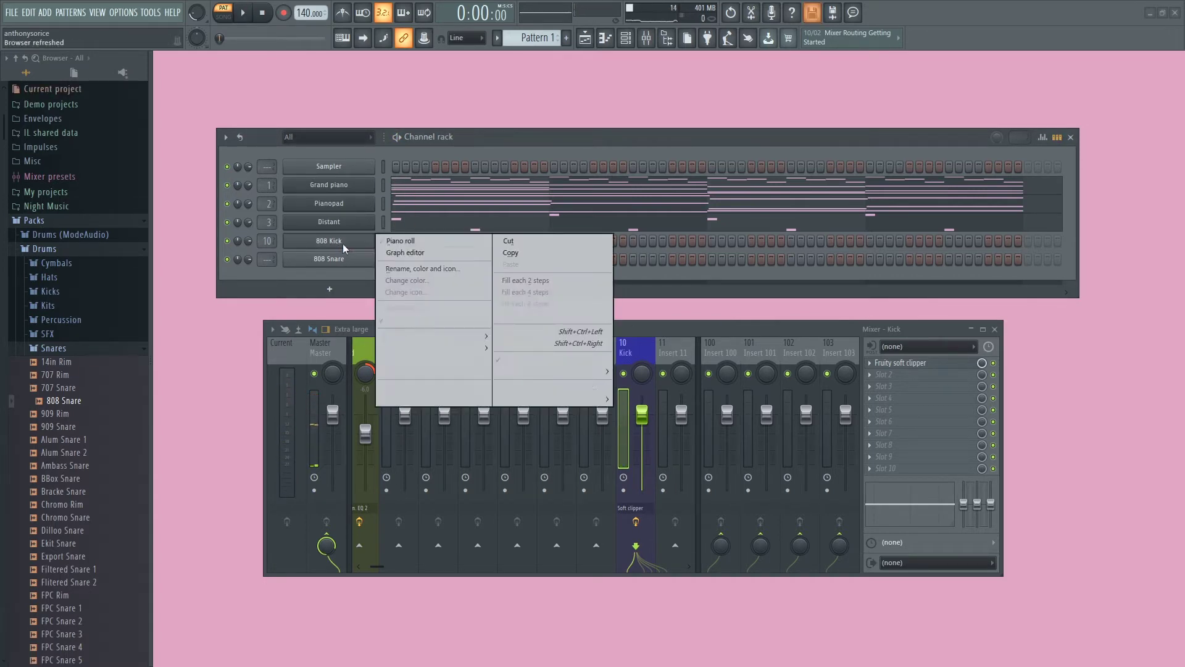
left_click(395, 242)
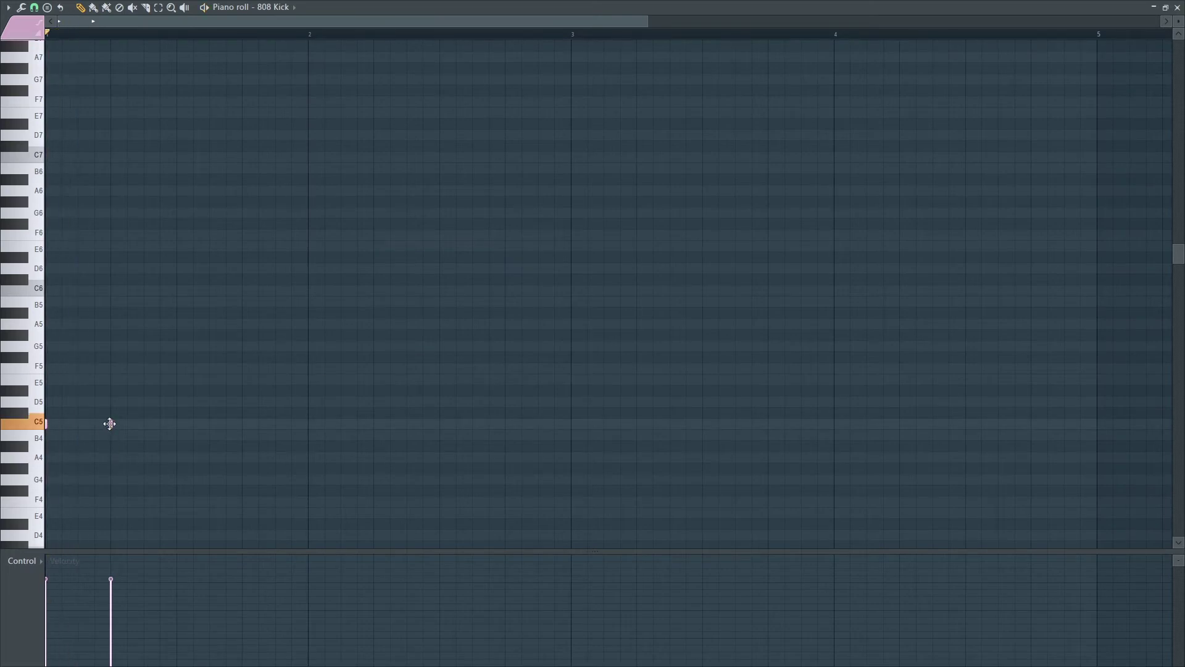
key("space")
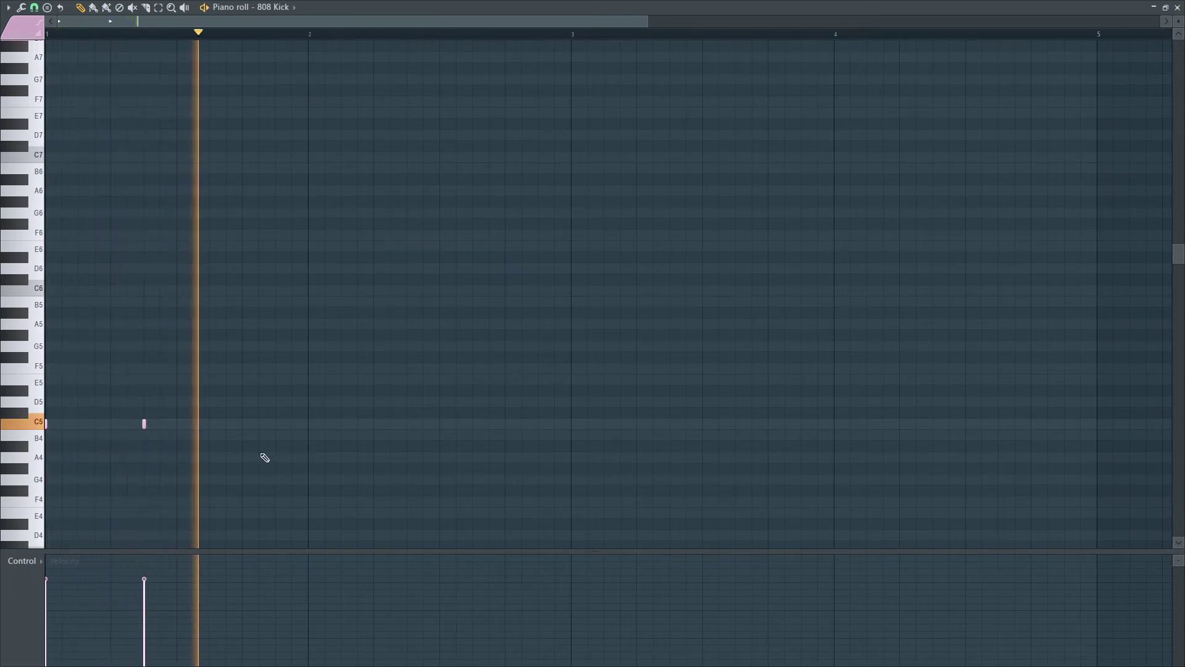
left_click(276, 424)
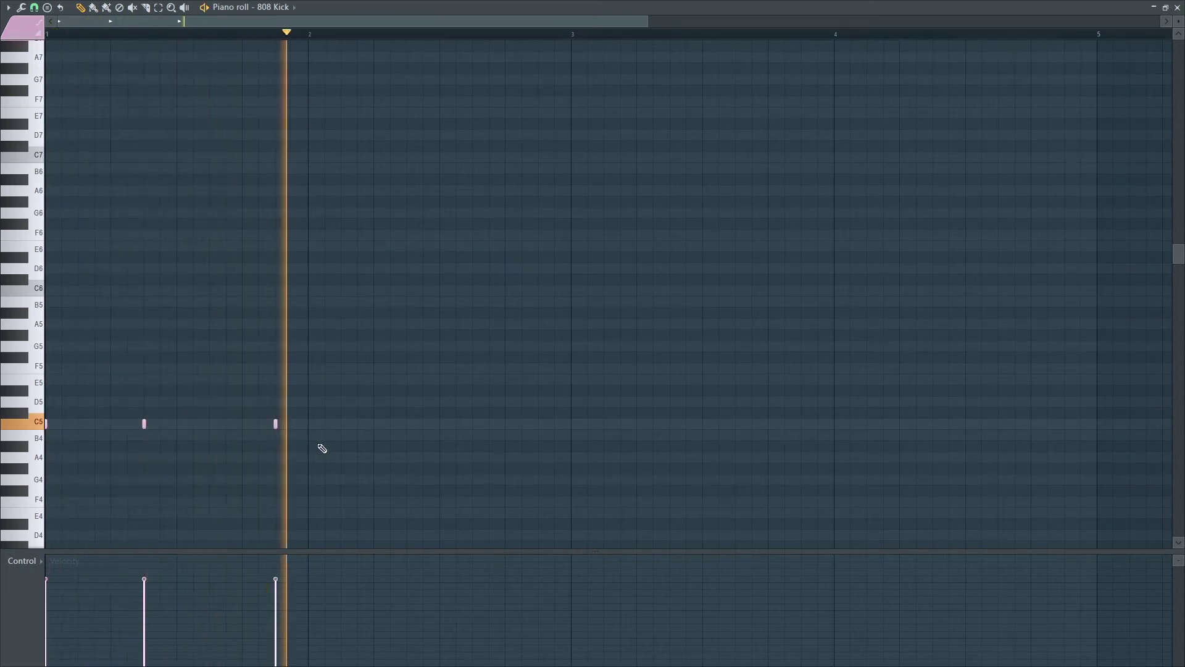
left_click(308, 426)
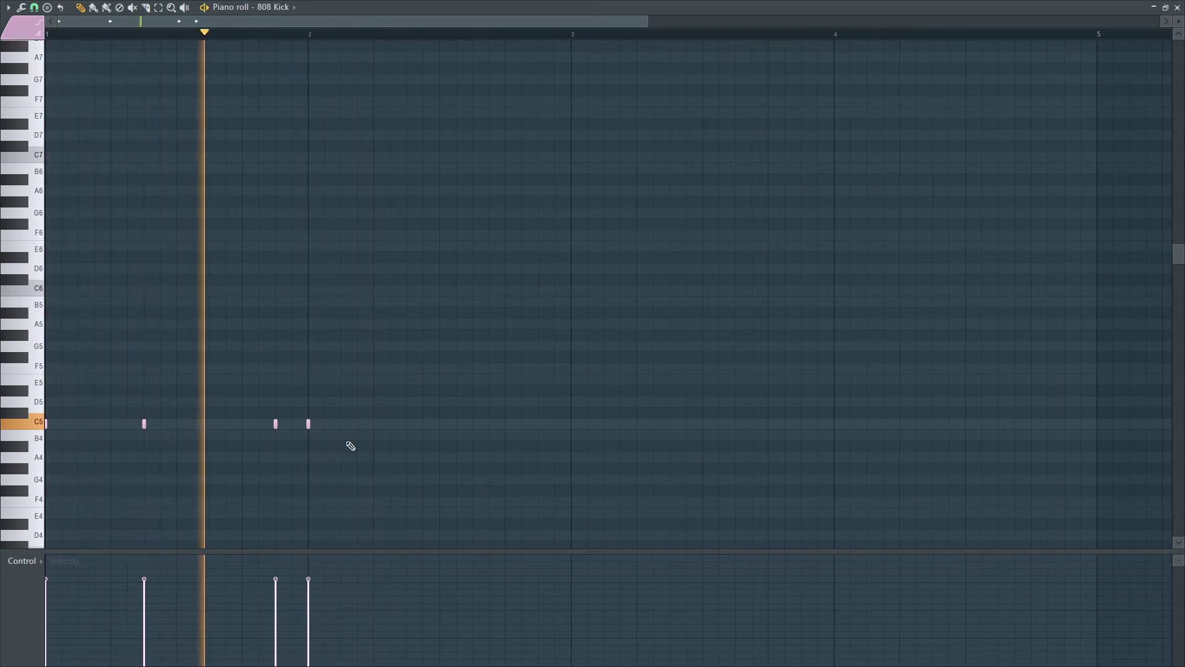
left_click(407, 426)
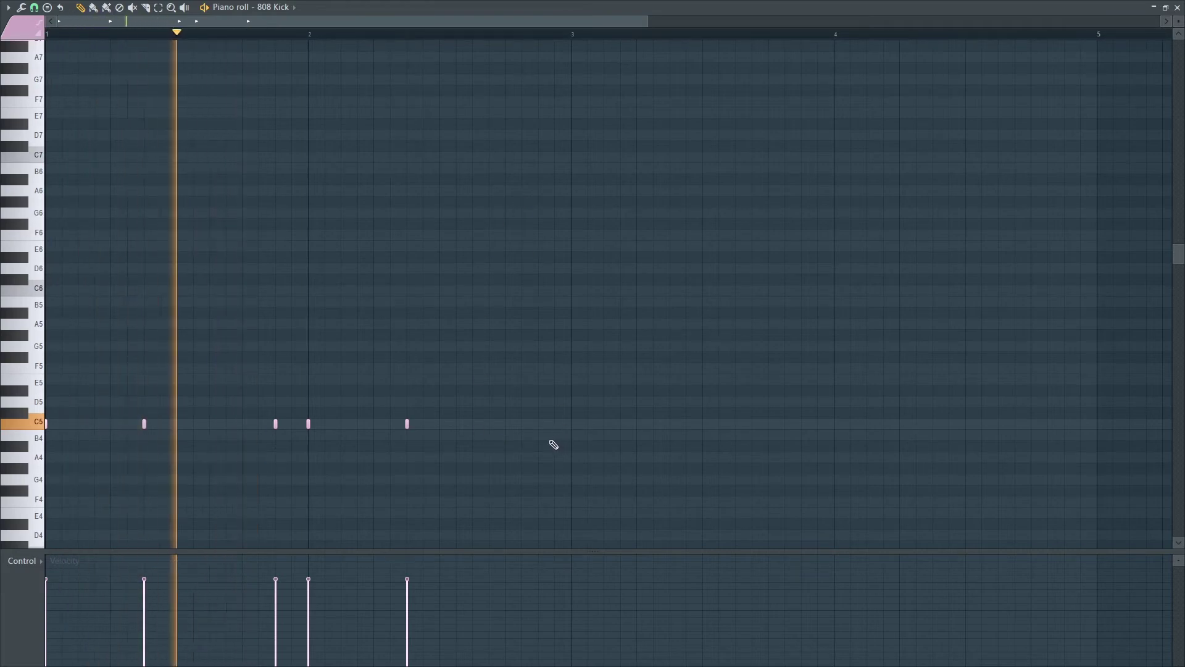
Add C5 kicks on bar 3 steps 1, 7 and 15 and bar 4 steps 1, 7 and 16, and close the piano roll.
left_click(578, 427)
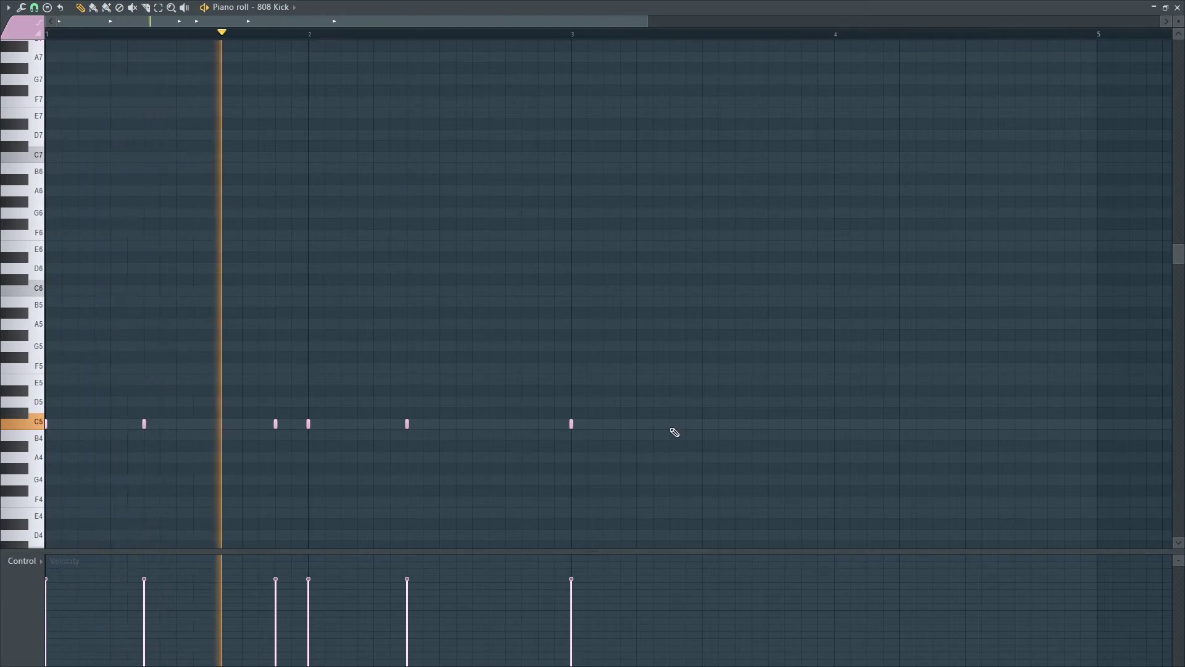
left_click(673, 430)
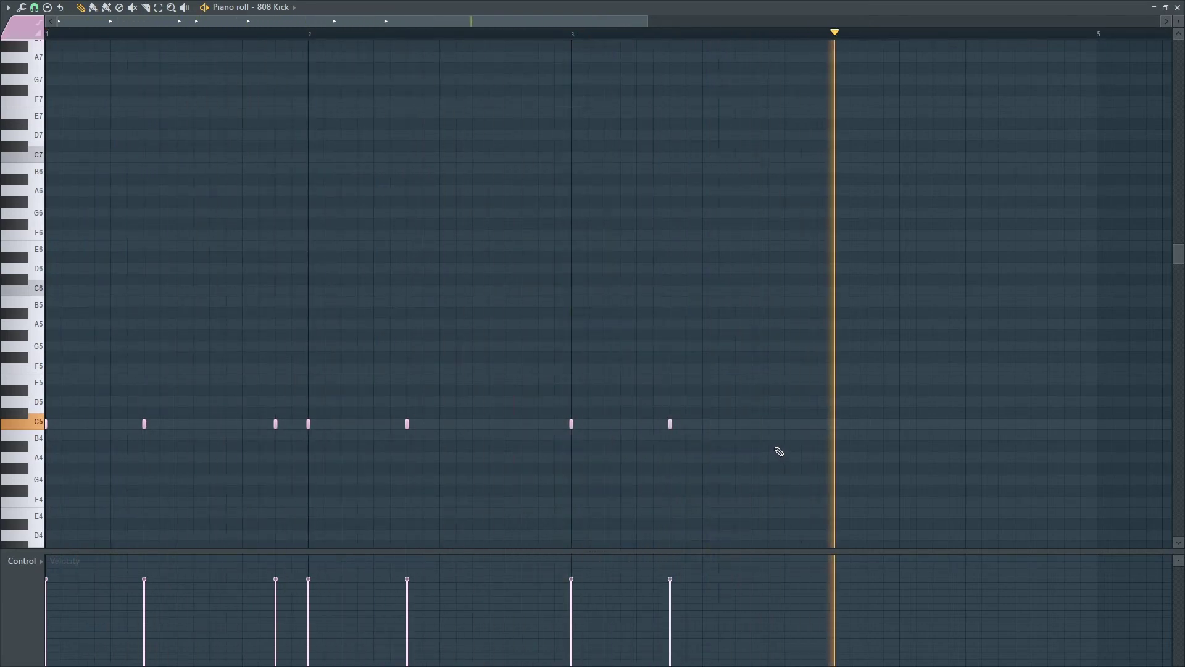
left_click(802, 425)
left_click(815, 425)
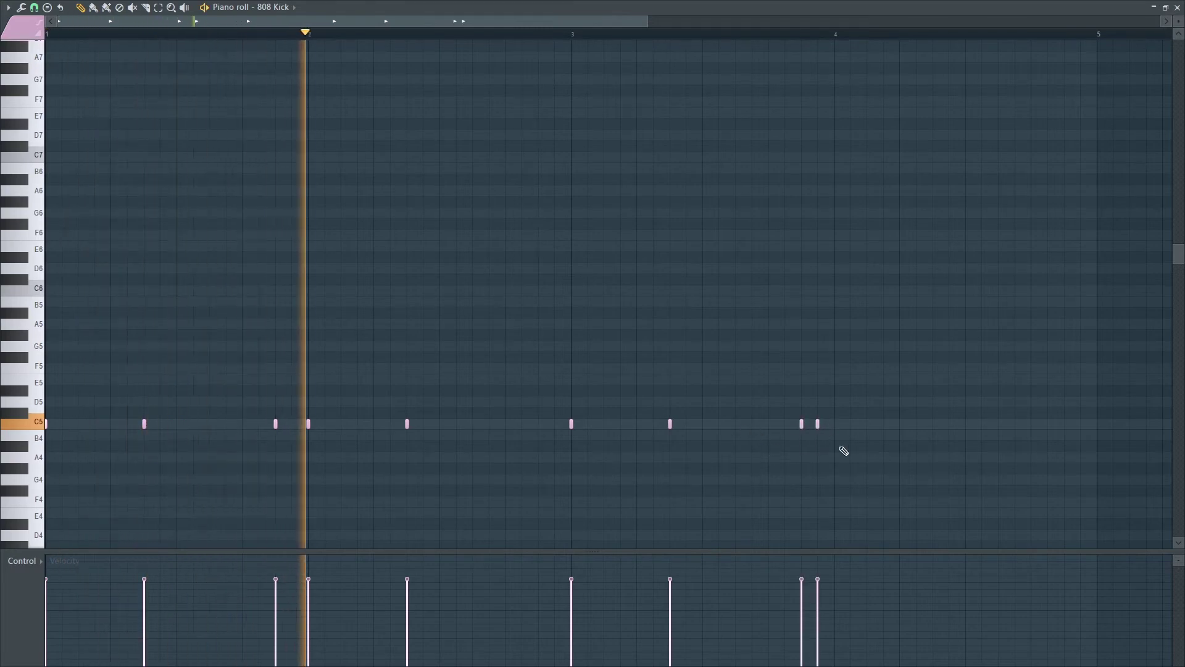
left_click_drag(820, 424, 830, 428)
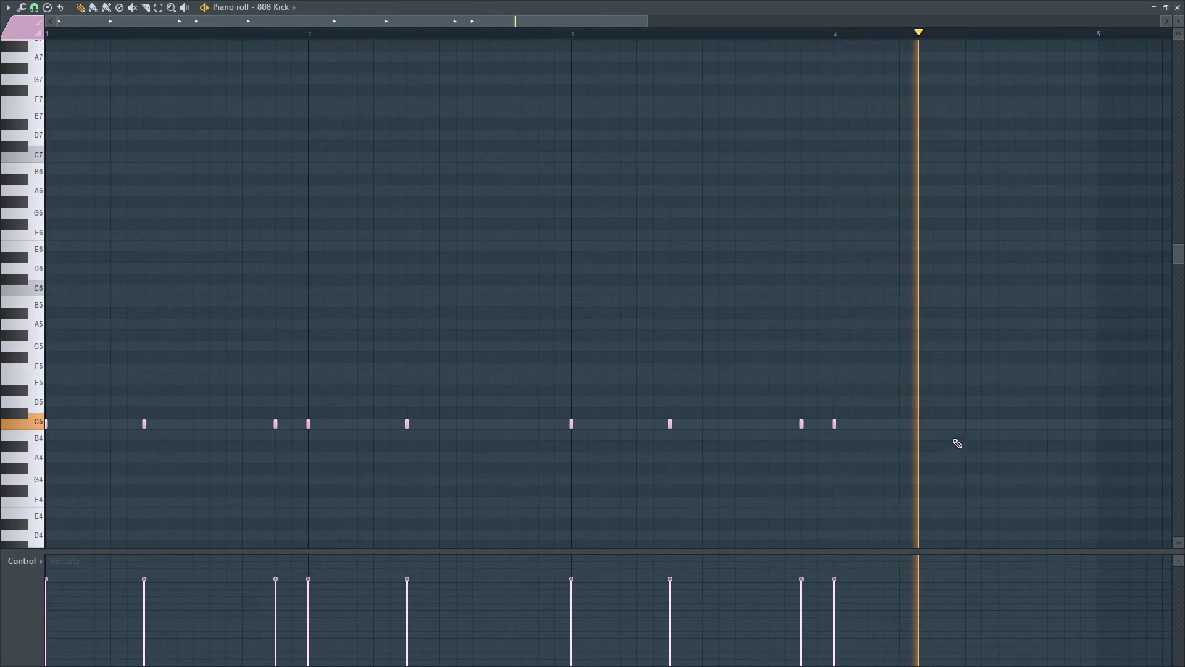
left_click(933, 424)
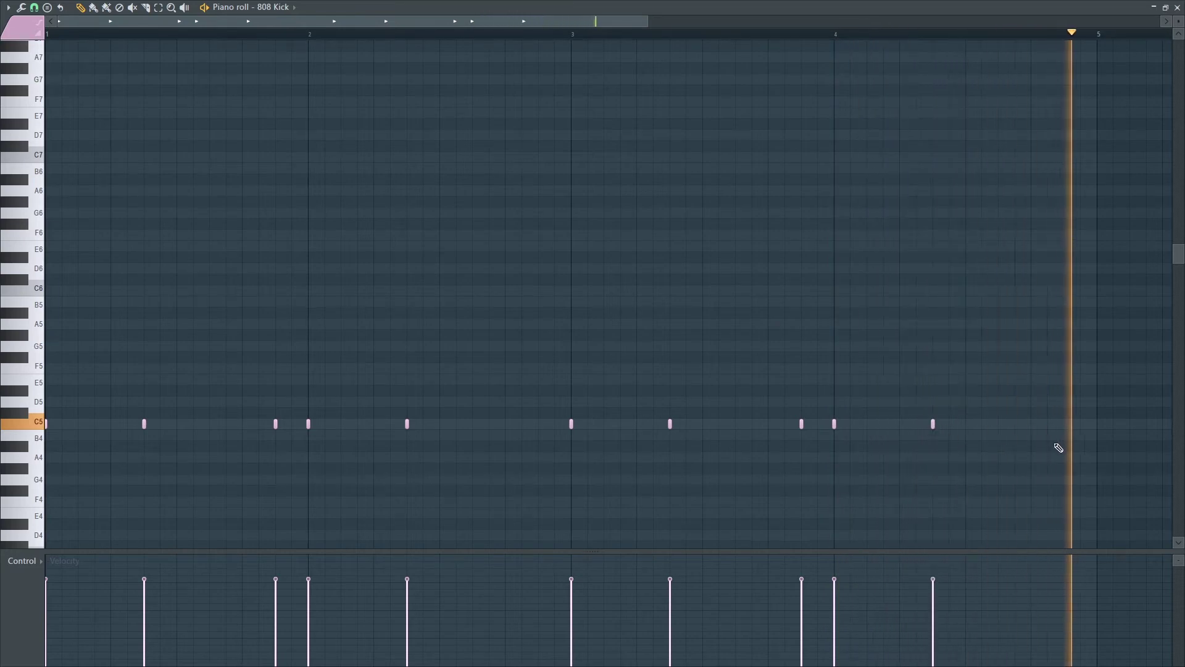
left_click(1080, 425)
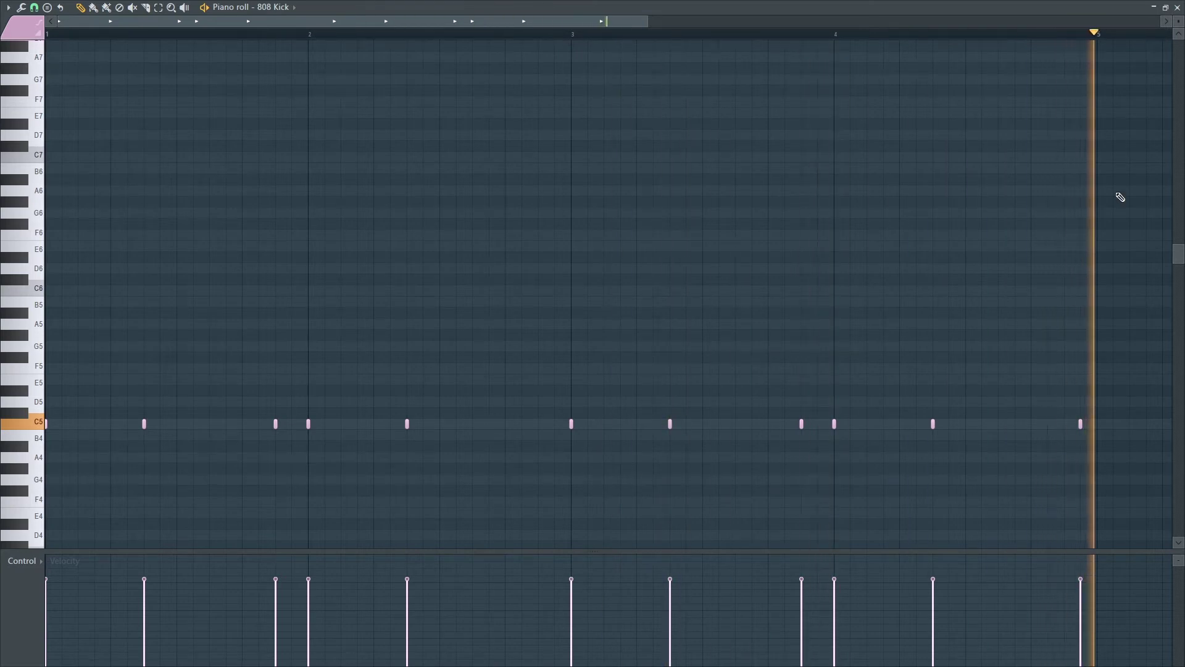
key("space")
left_click(1176, 8)
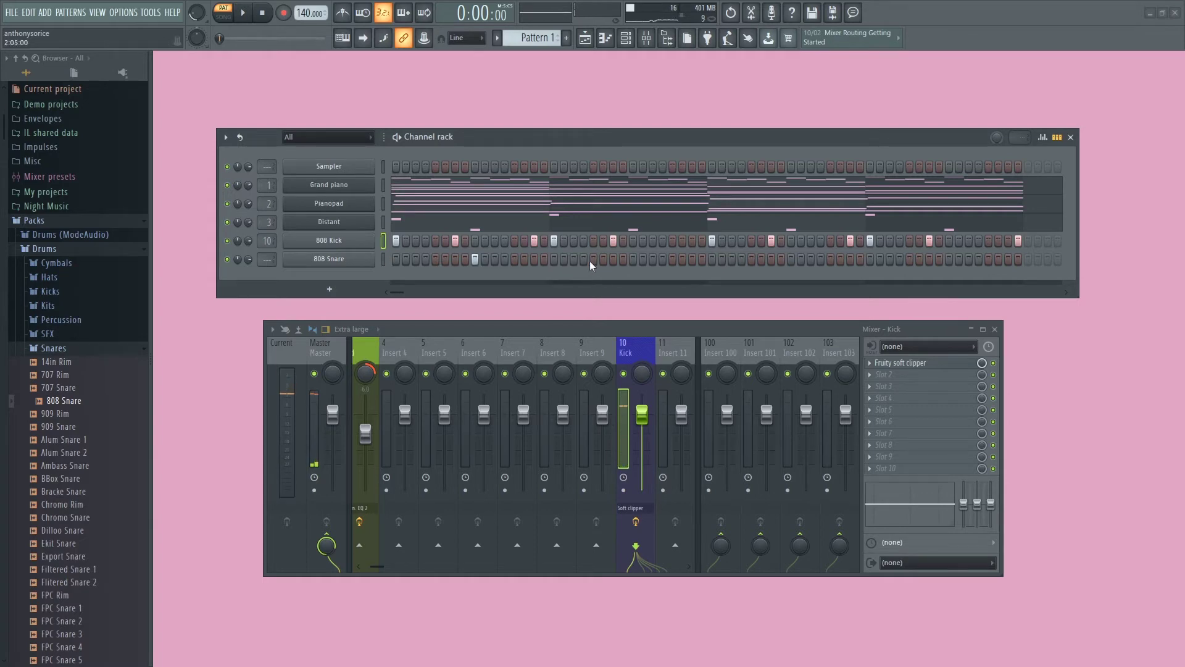
Open the 808 Snare channel's piano roll and select bar 1.
right_click(371, 258)
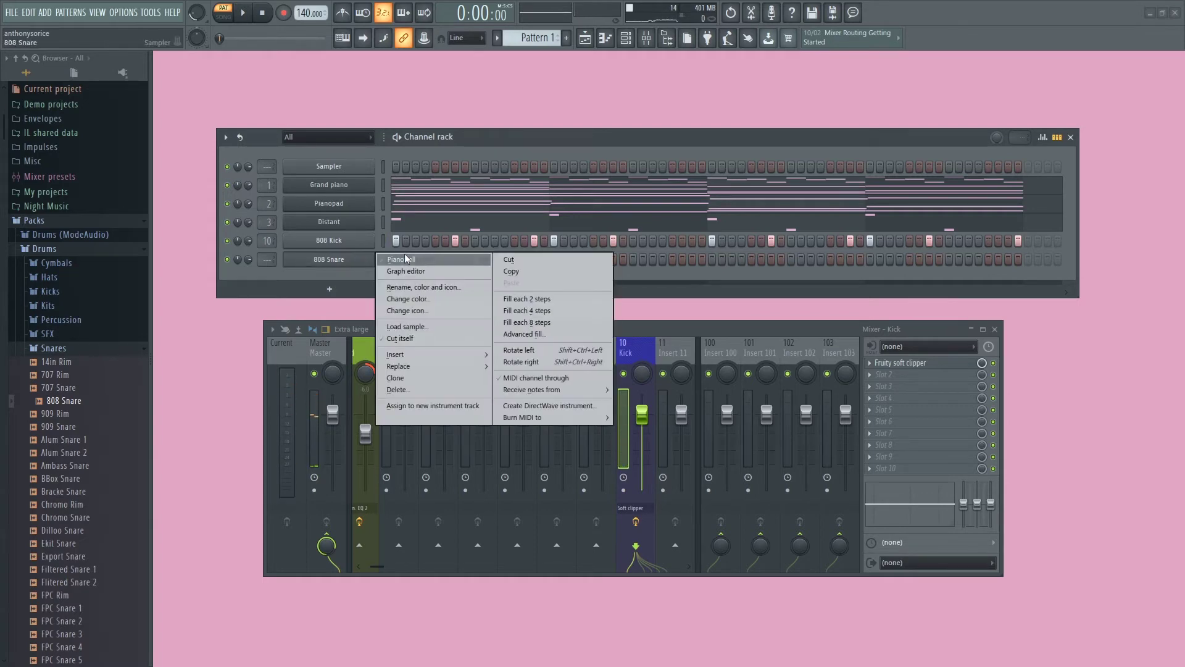
left_click(423, 255)
left_click_drag(304, 38, 47, 37)
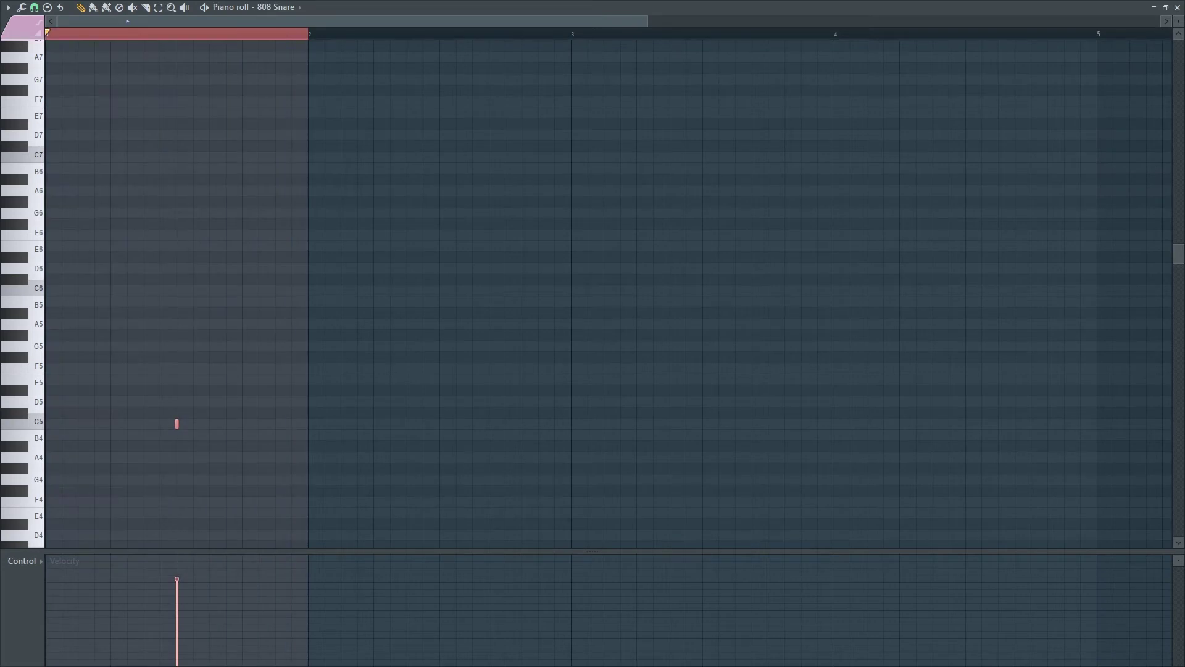
key("ctrl+v")
key("ctrl+v")
key("ctrl+z")
key("ctrl+z")
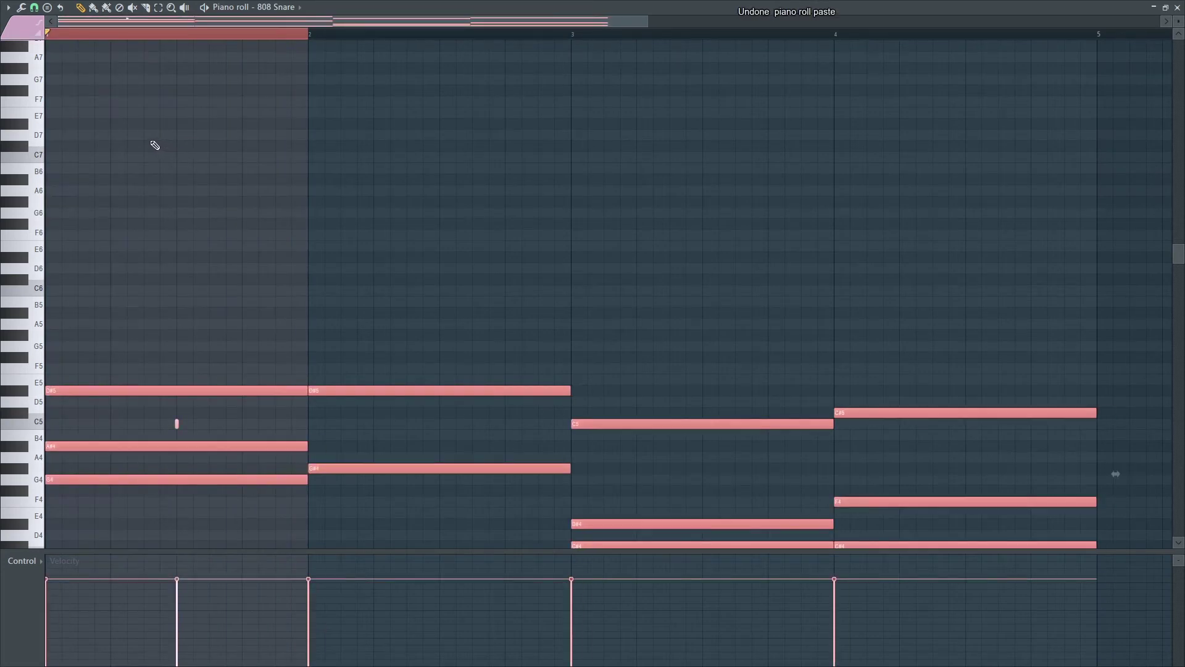
Duplicate the bar 1 snare into bars 2 to 4, clear the selection, play from the start and close the piano roll.
key("ctrl+b")
key("ctrl+b")
key("ctrl+b")
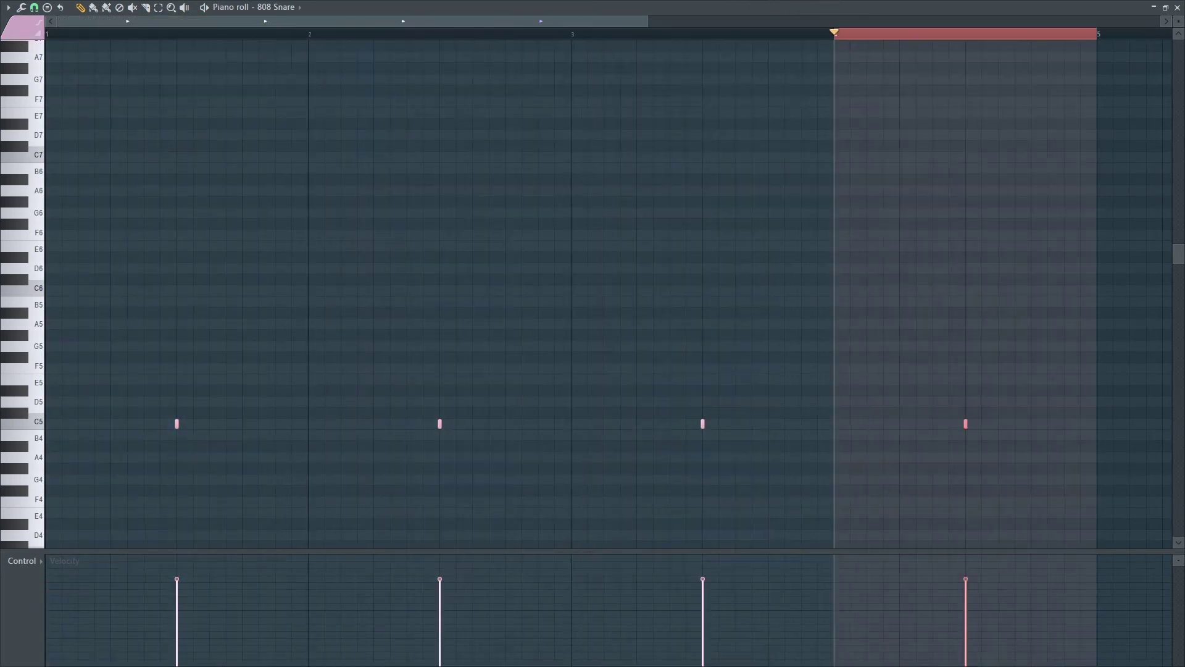
left_click_drag(840, 33, 552, 71)
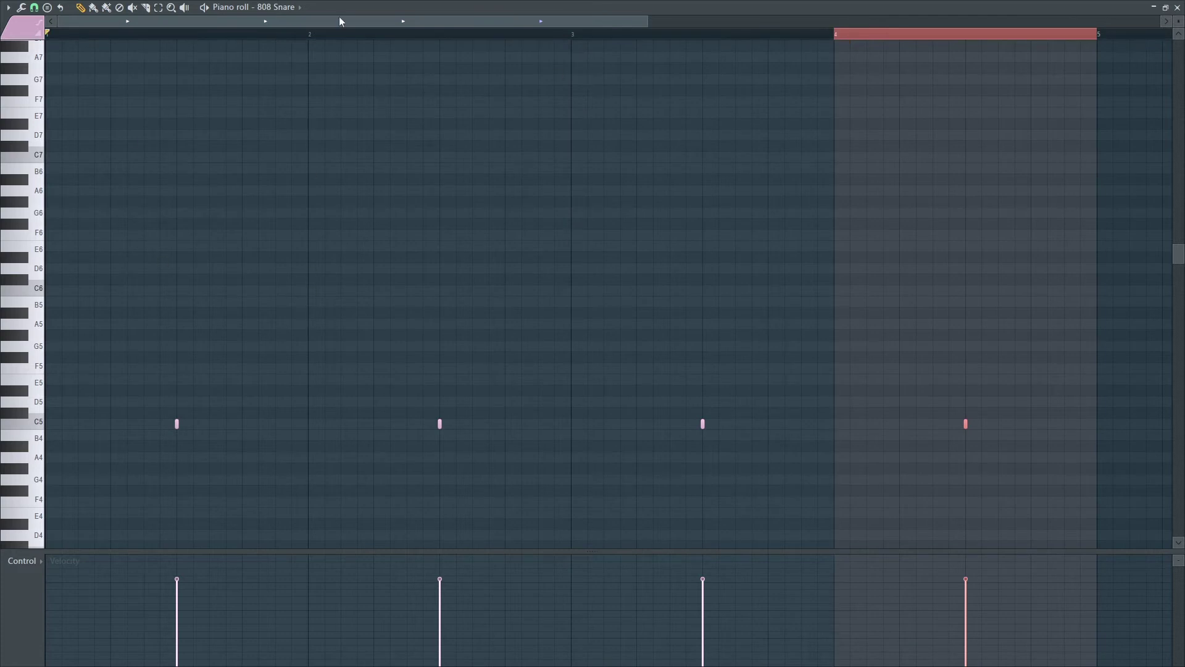
left_click_drag(862, 37, 47, 32)
key("space")
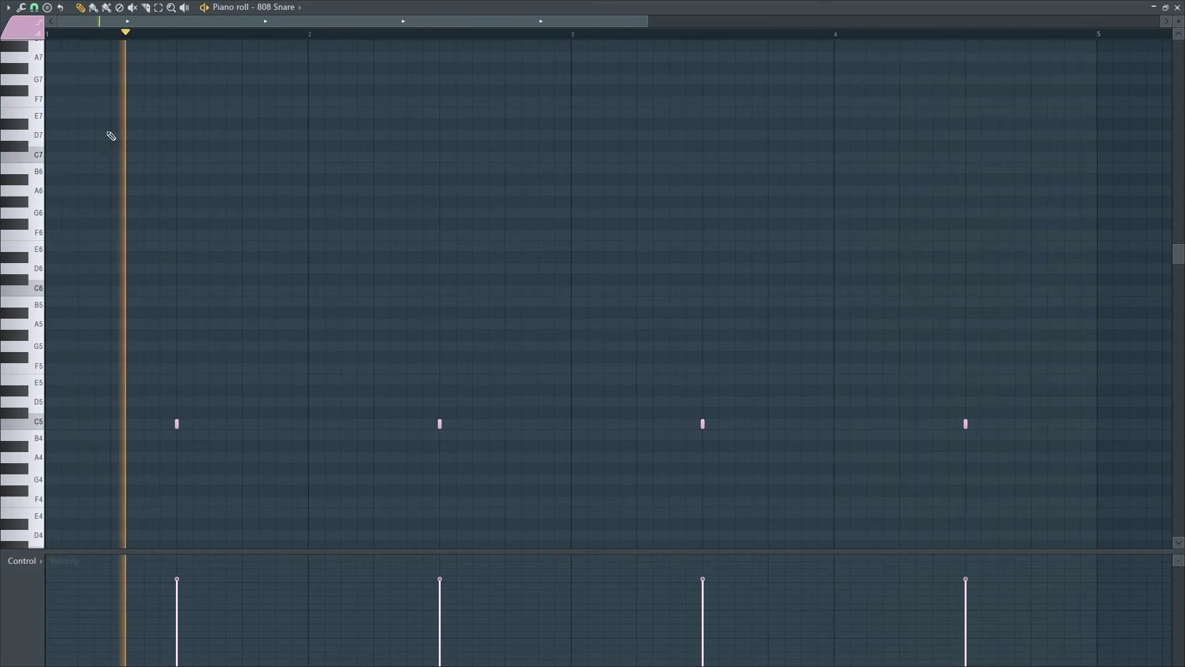
left_click(1177, 8)
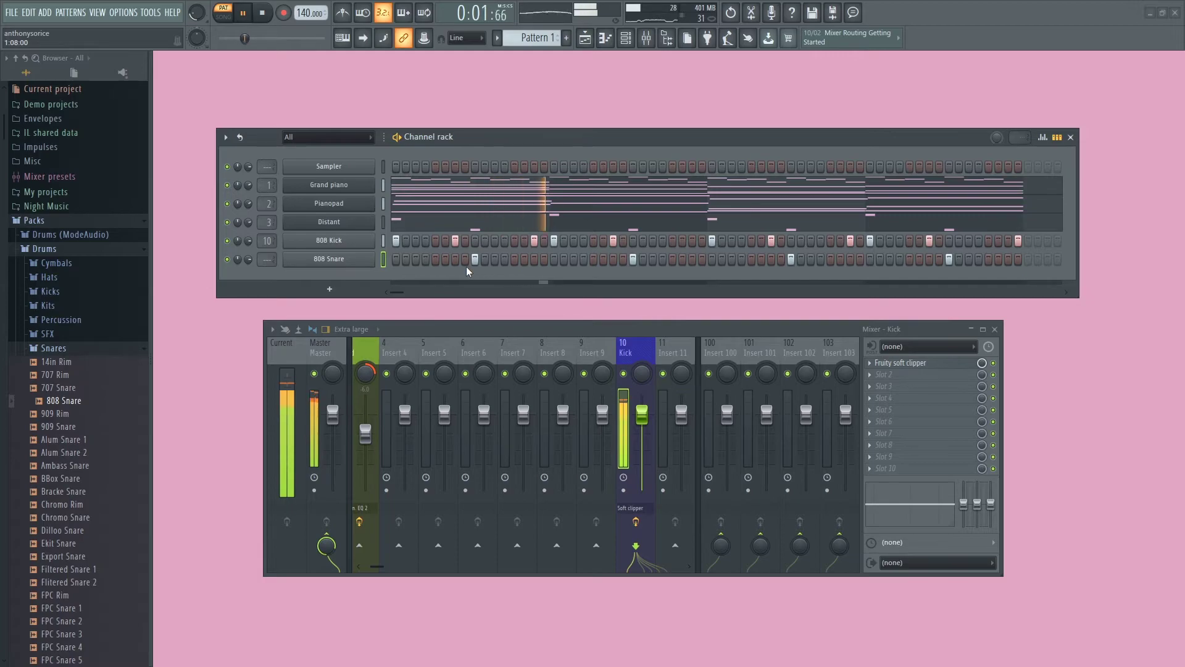
right_click(371, 240)
left_click(429, 243)
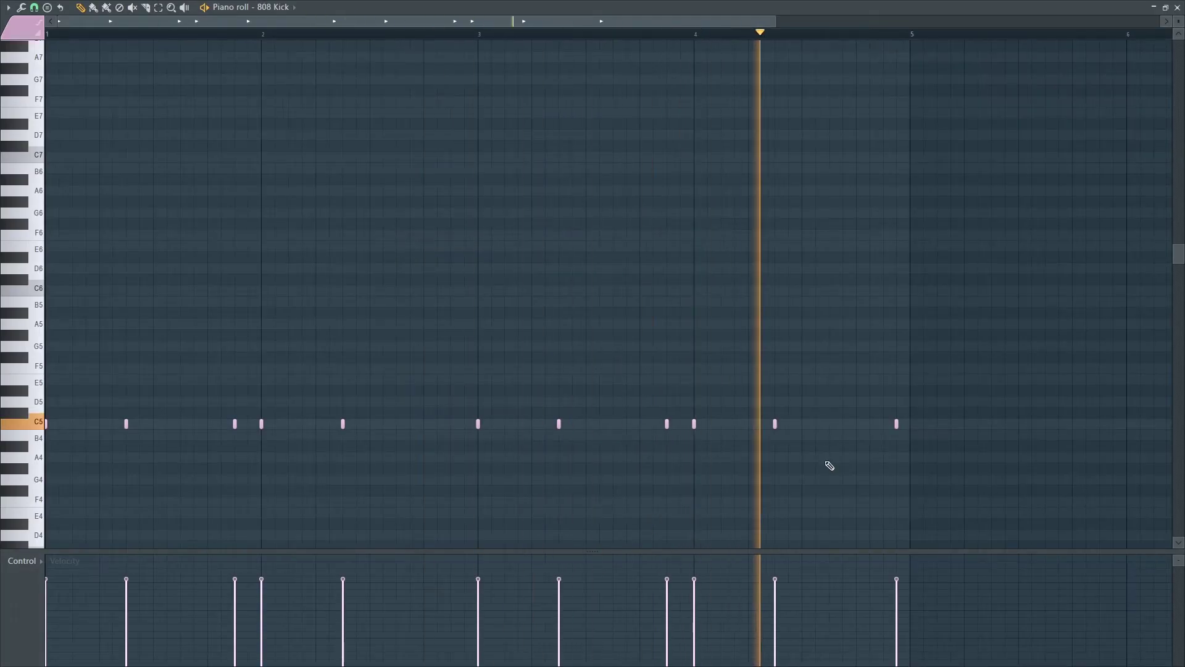
left_click(1177, 7)
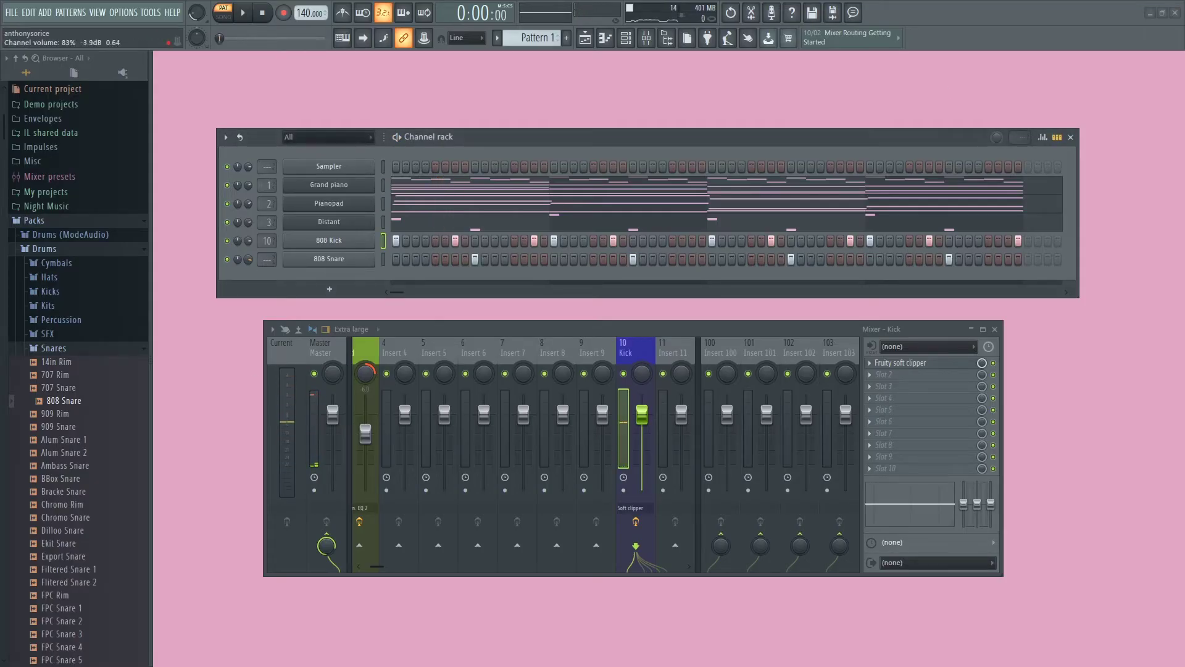
left_click(325, 242)
left_click(543, 220)
Boost the 808 Snare sample's gain in its precomputed effects and close its settings.
left_click(337, 258)
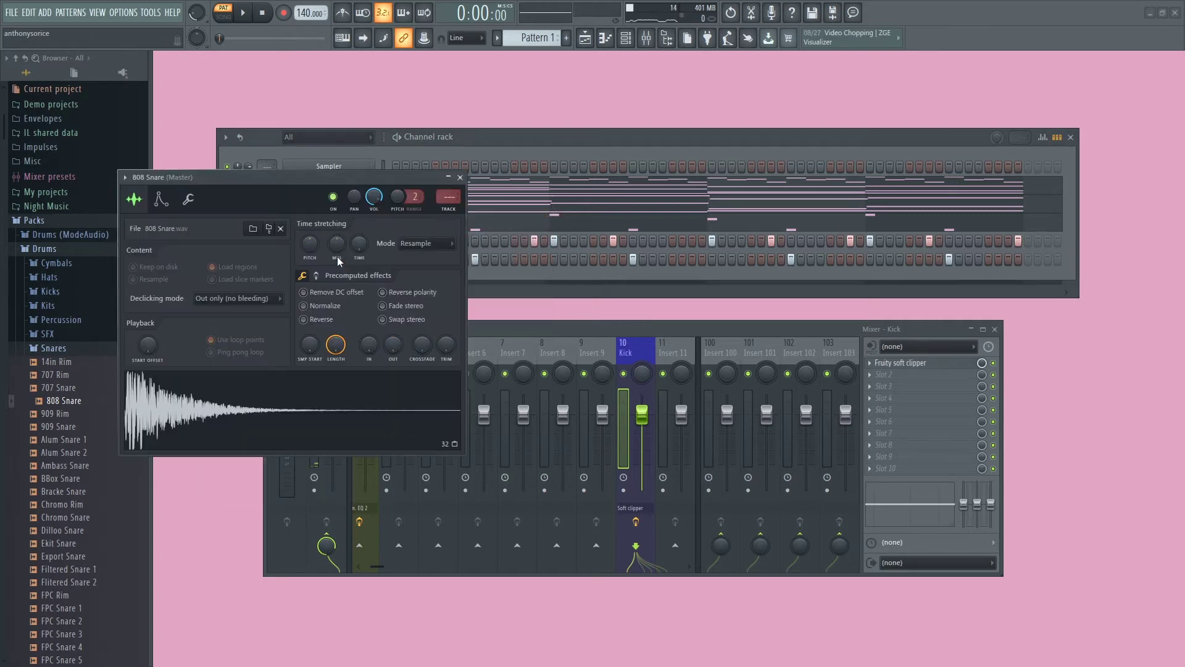
left_click(326, 277)
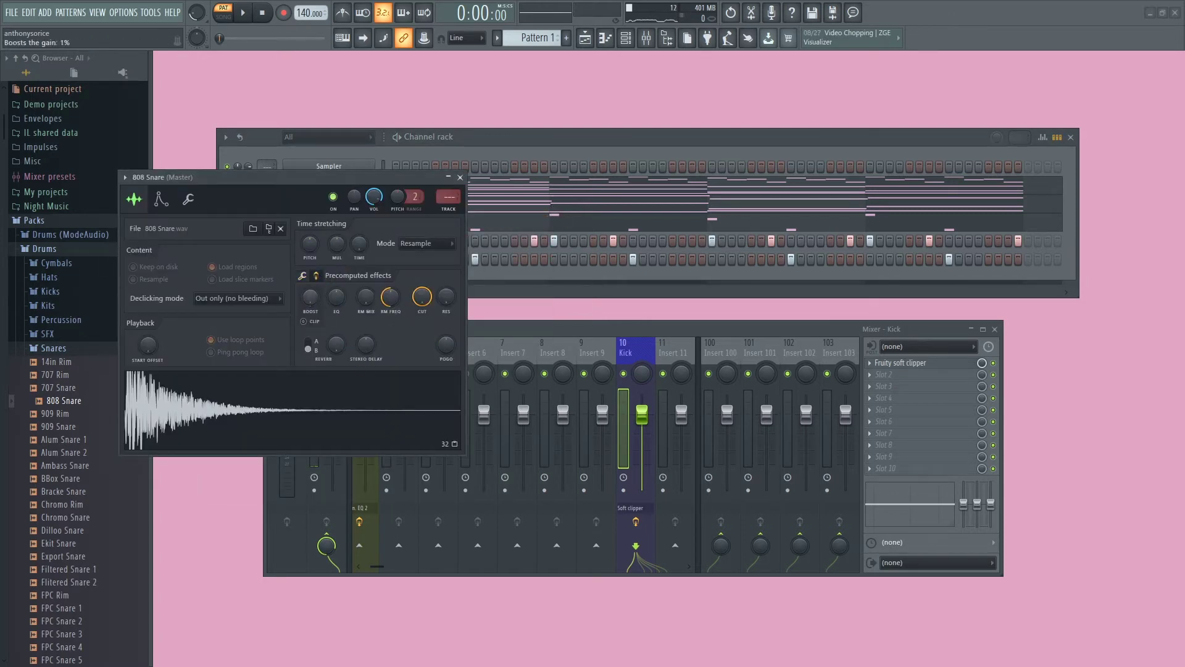
left_click_drag(316, 300, 317, 296)
left_click(460, 177)
In the 808 Snare piano roll, add A4 notes on bar 1 steps 13 and 14 with reduced velocity, the second one softer.
right_click(329, 289)
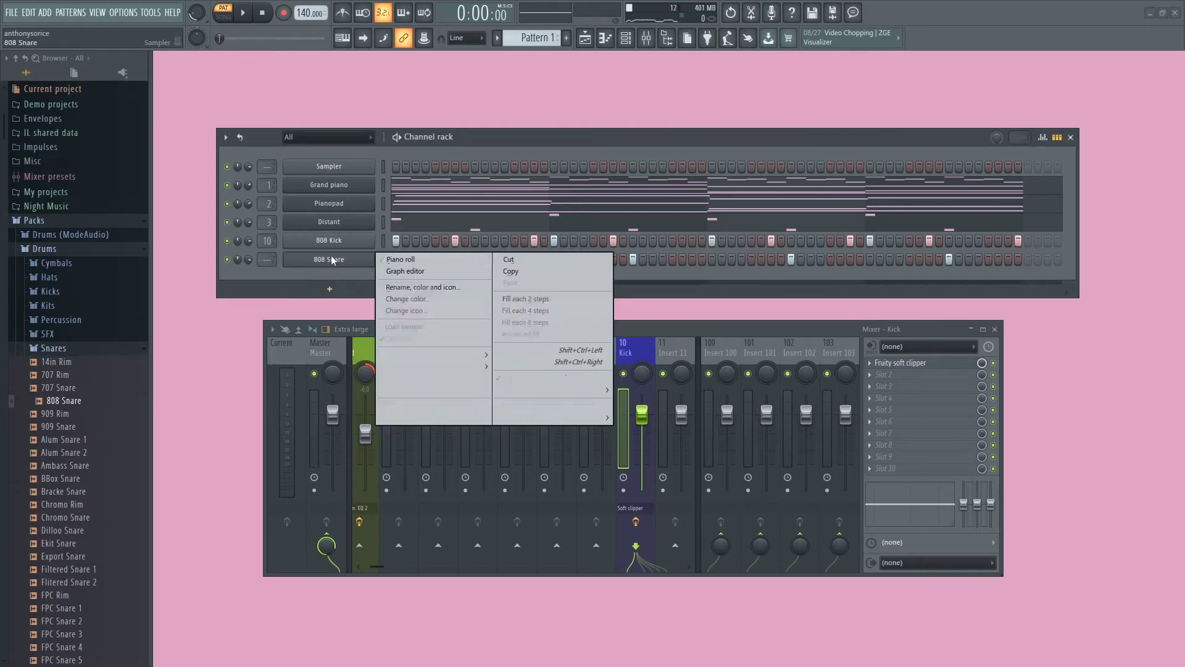
left_click(420, 259)
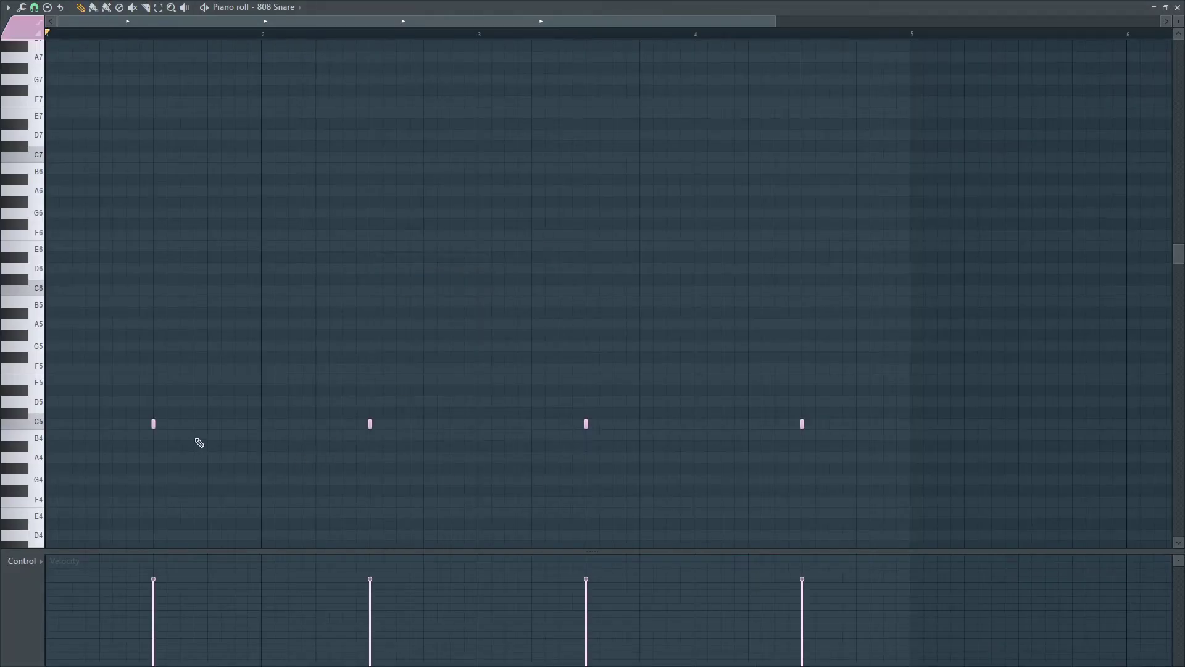
scroll(192, 466, "down", 2)
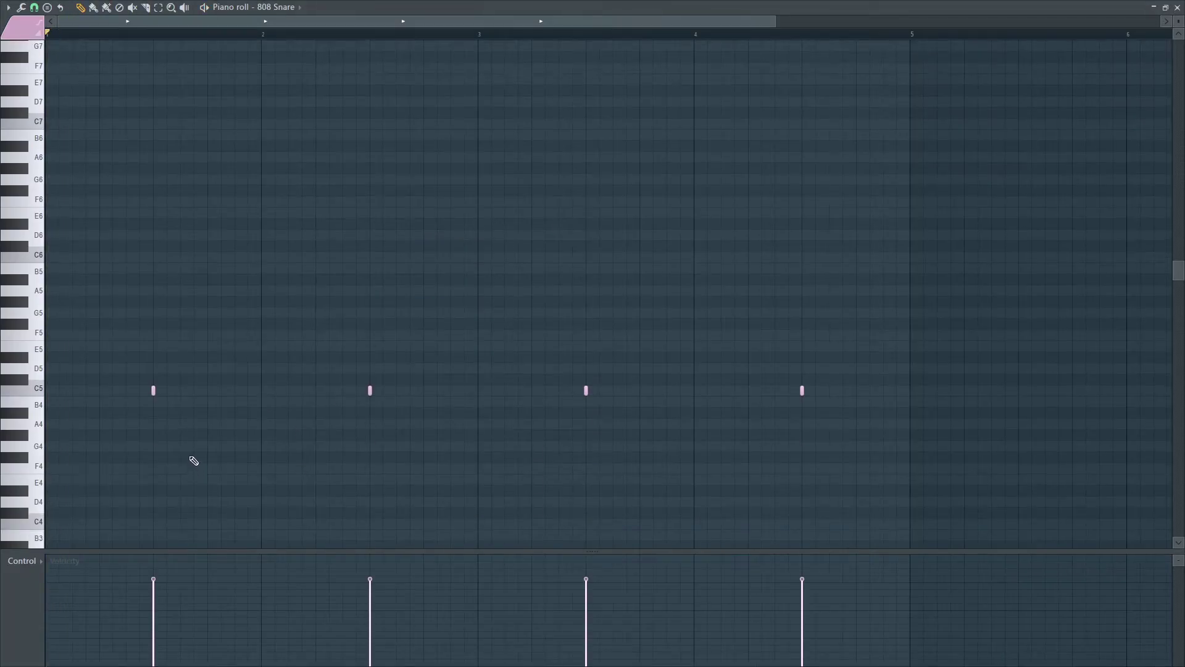
left_click(207, 425)
key("space")
key("space")
key("space")
left_click(223, 426)
left_click(222, 623)
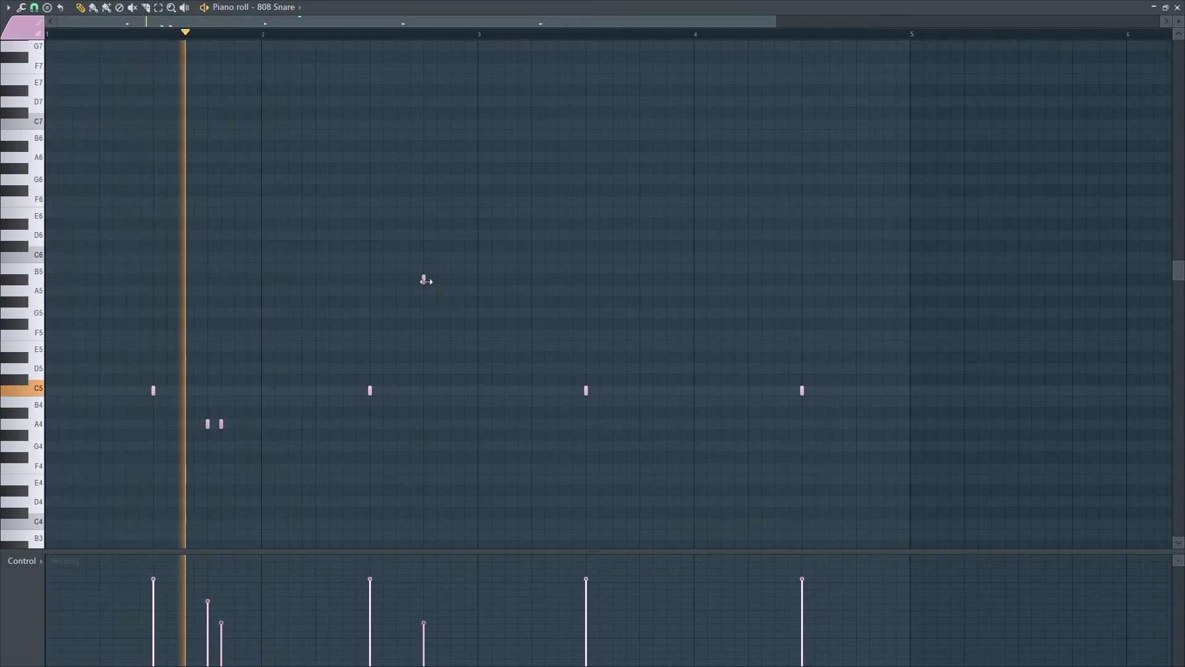
Try lengthening the A#5 snare note at bar 2 step 13 to two steps, chop it into four notes and stop playback.
left_click(426, 279)
left_click_drag(468, 300, 383, 239)
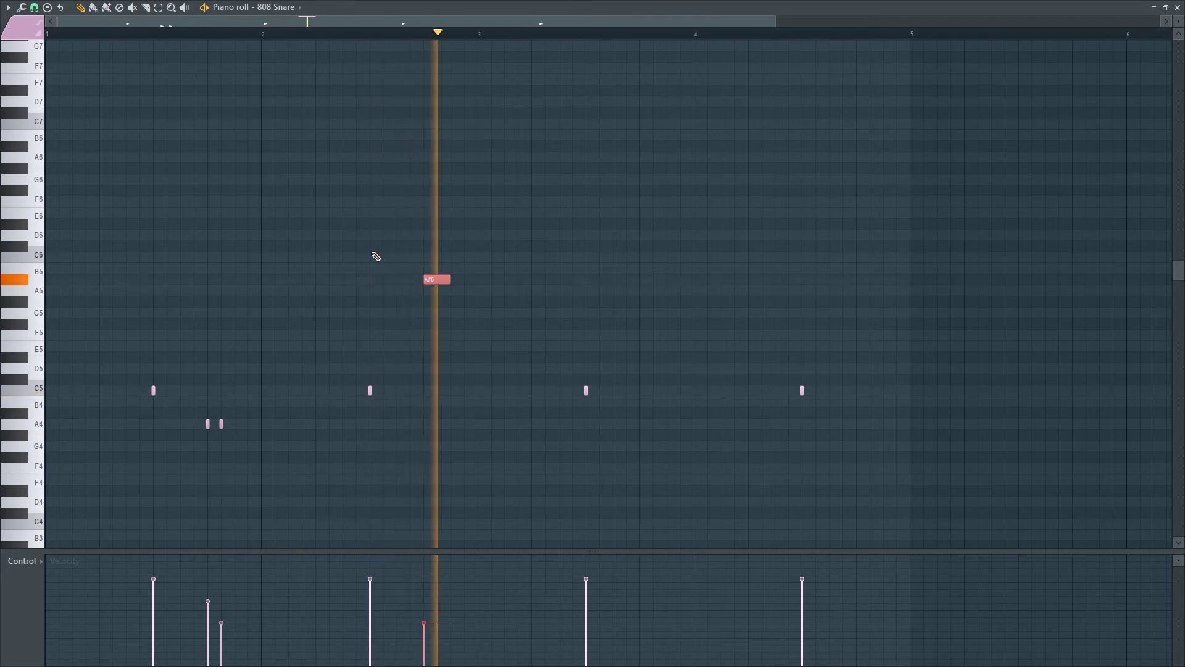
key("alt+u")
left_click_drag(866, 207, 866, 195)
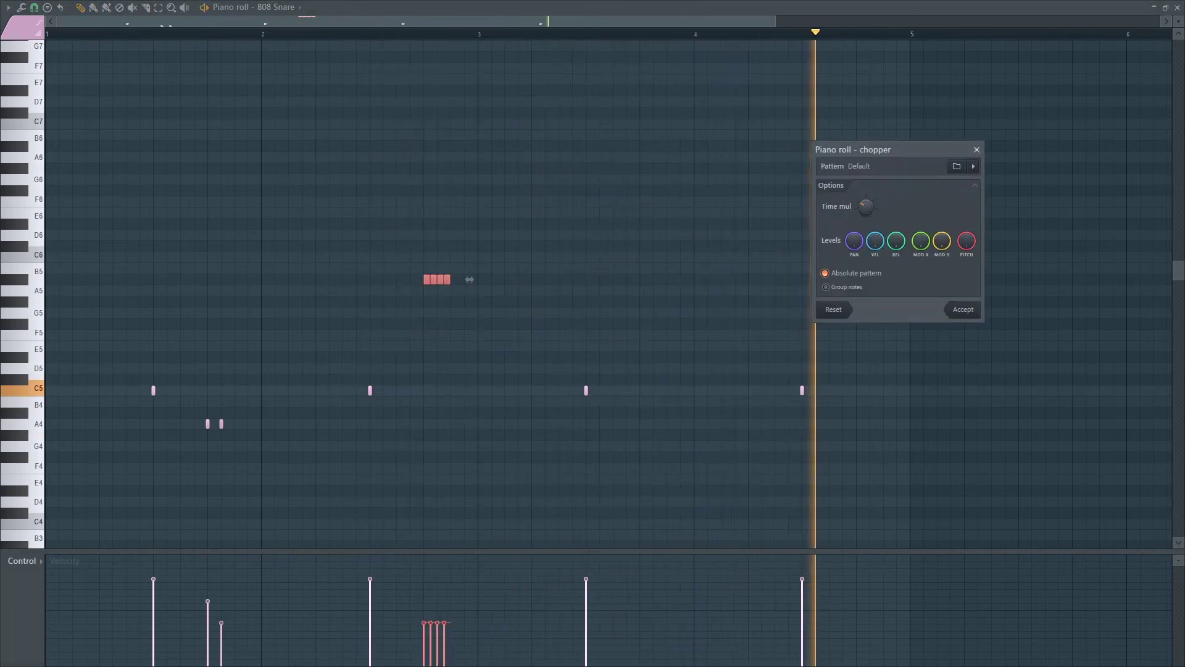
left_click(963, 309)
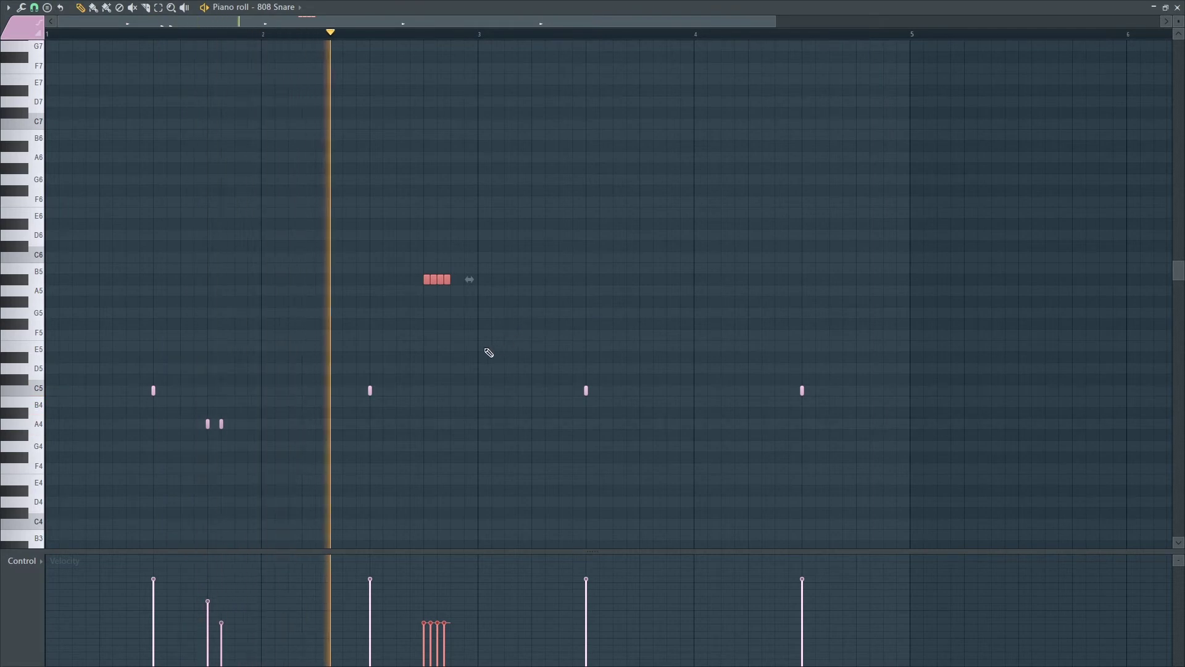
key("space")
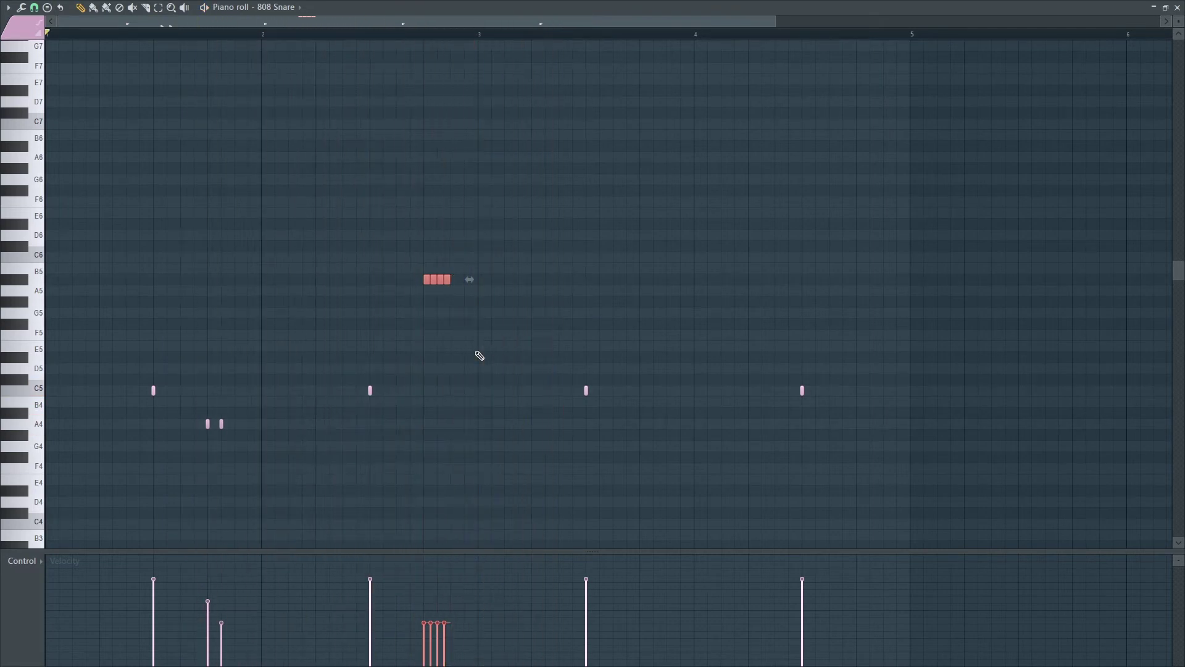
Chop the one-step A#5 note at bar 2 step 13 into four equal notes with the chopper.
scroll(478, 353, "up", 6)
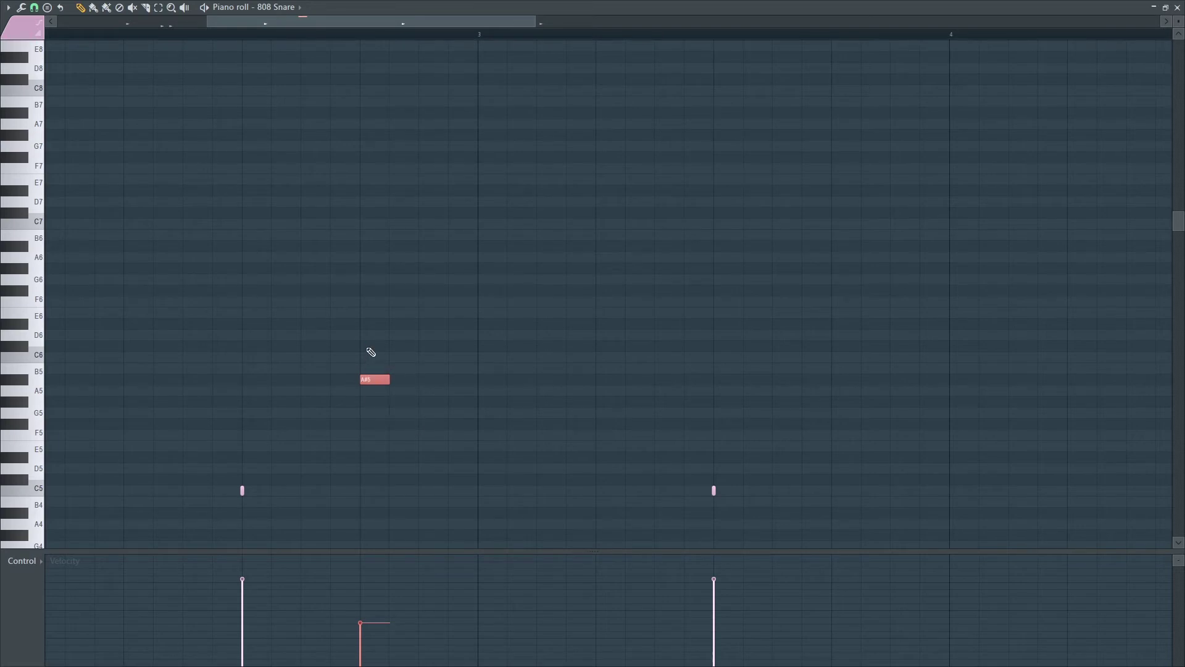
key("alt+u")
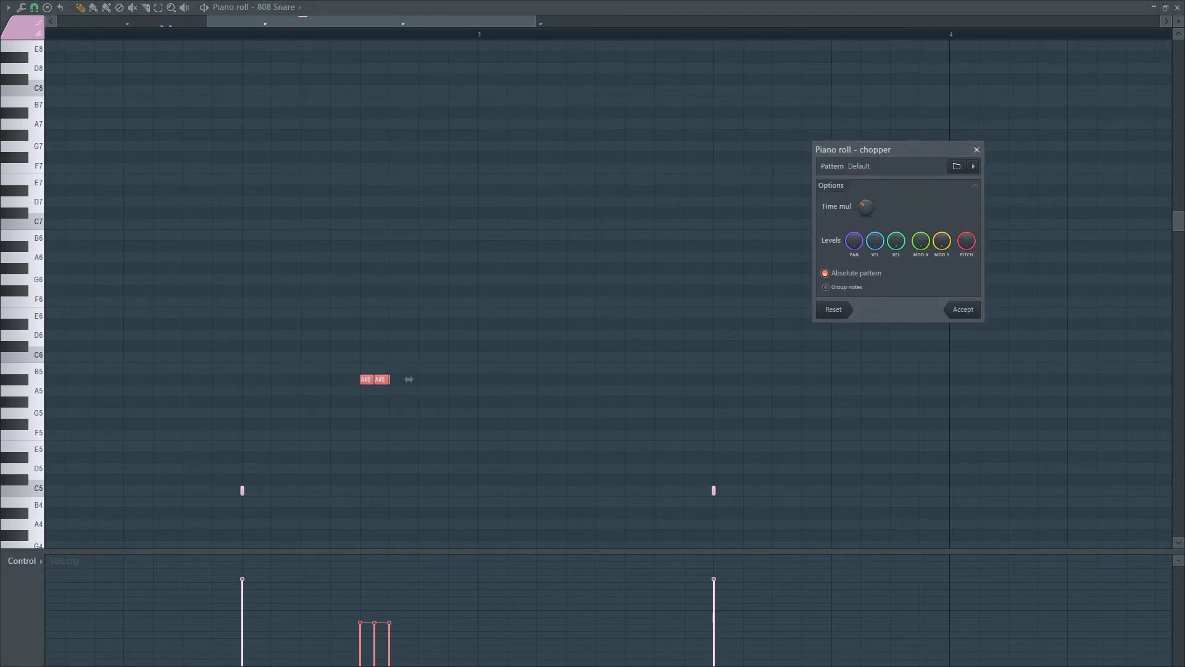
left_click(951, 306)
scroll(471, 407, "up", 3)
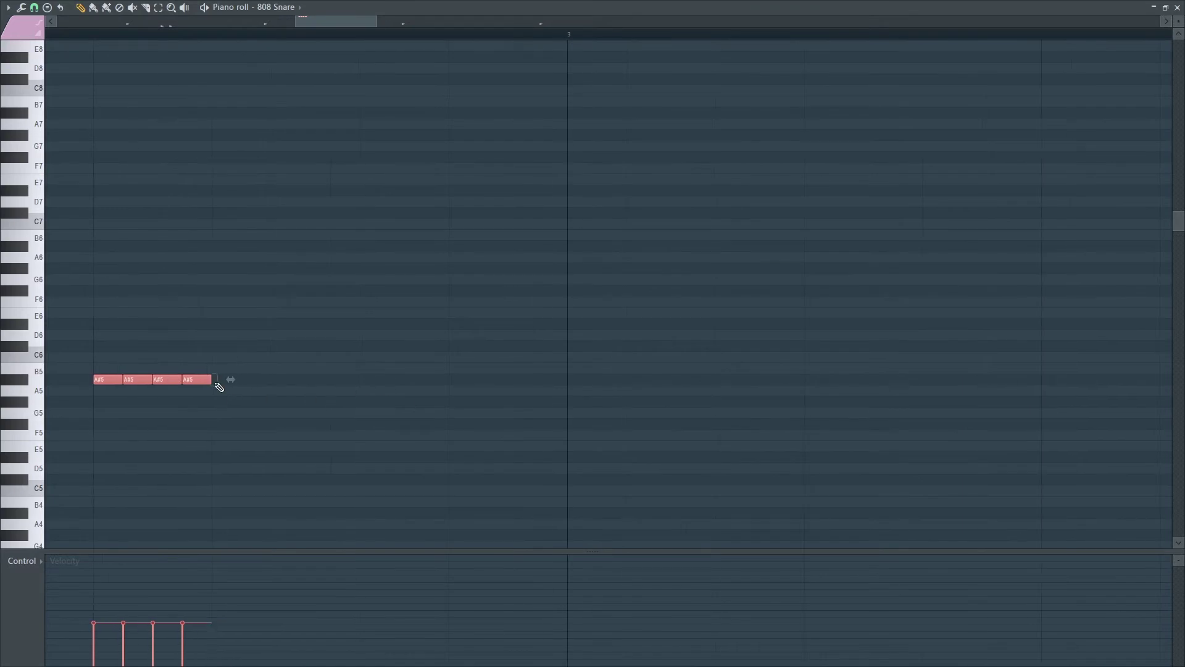
Play the pattern from the bar 2 snare hit to hear the chopped A#5 roll.
scroll(219, 387, "down", 3)
left_click(135, 36)
key("space")
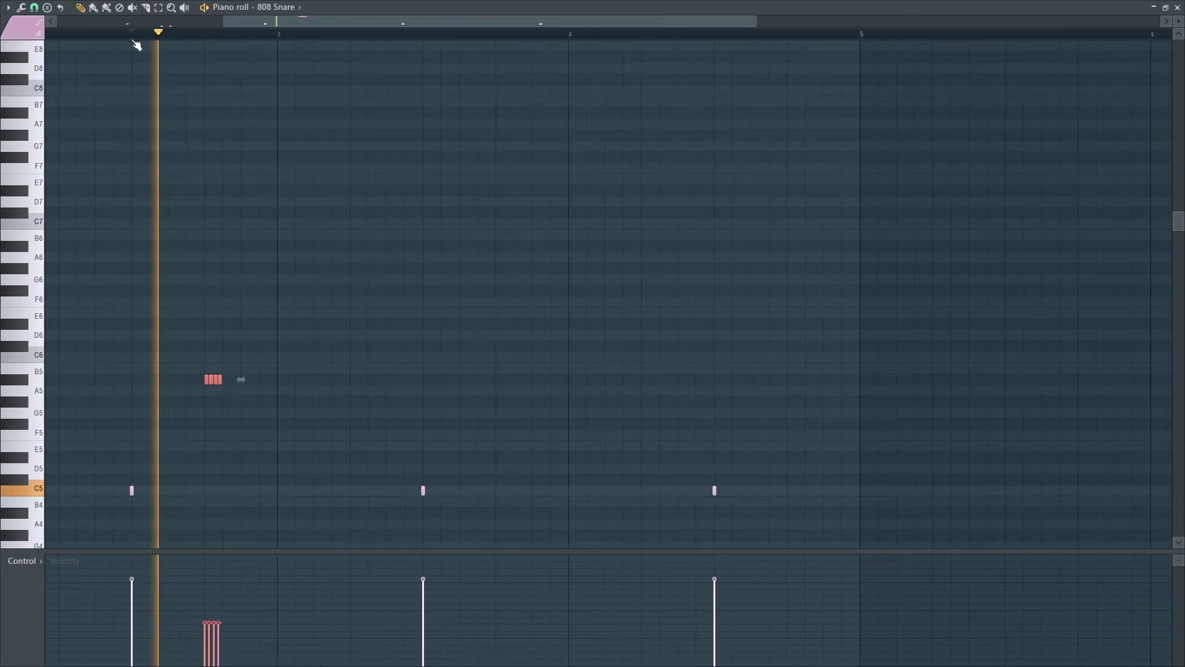
left_click_drag(397, 23, 319, 24)
scroll(377, 210, "down", 2)
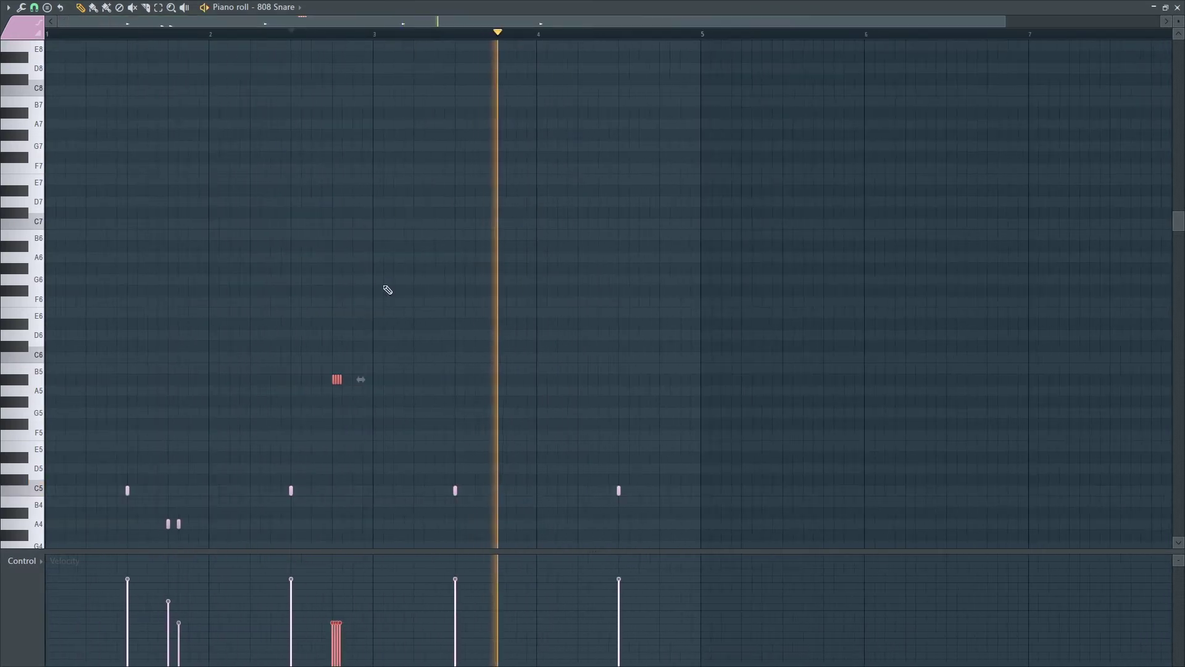
scroll(360, 515, "down", 3)
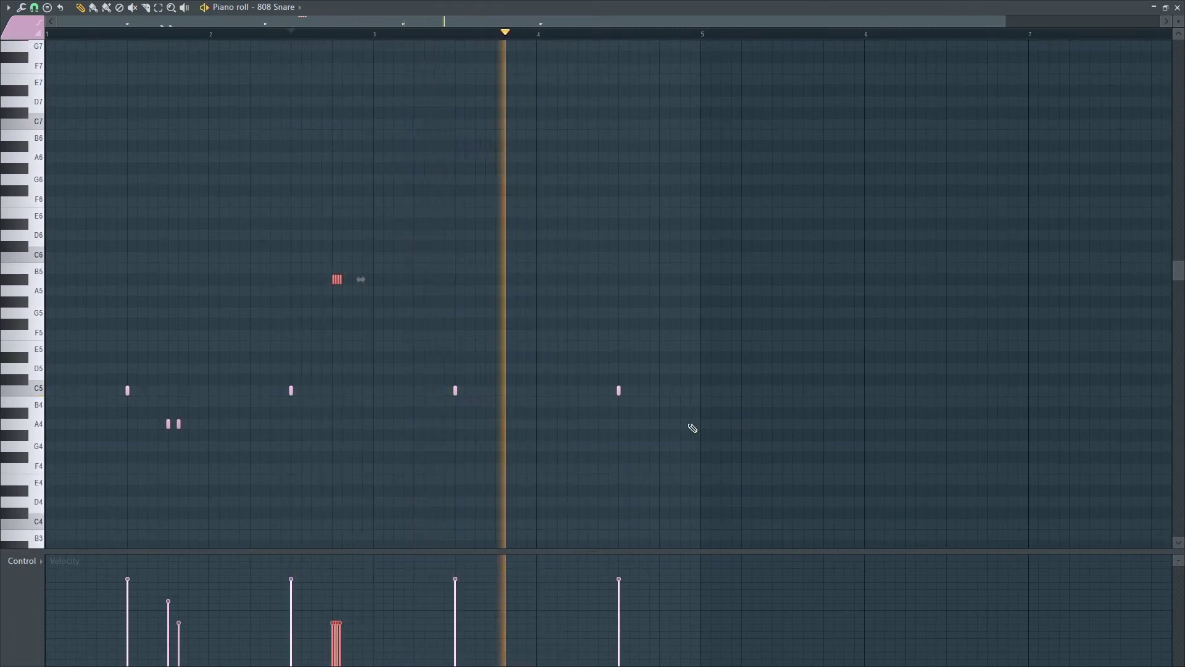
Stop playback, add a one-step D#5 note with reduced velocity at bar 4 step 13, replay and close the piano roll.
key("space")
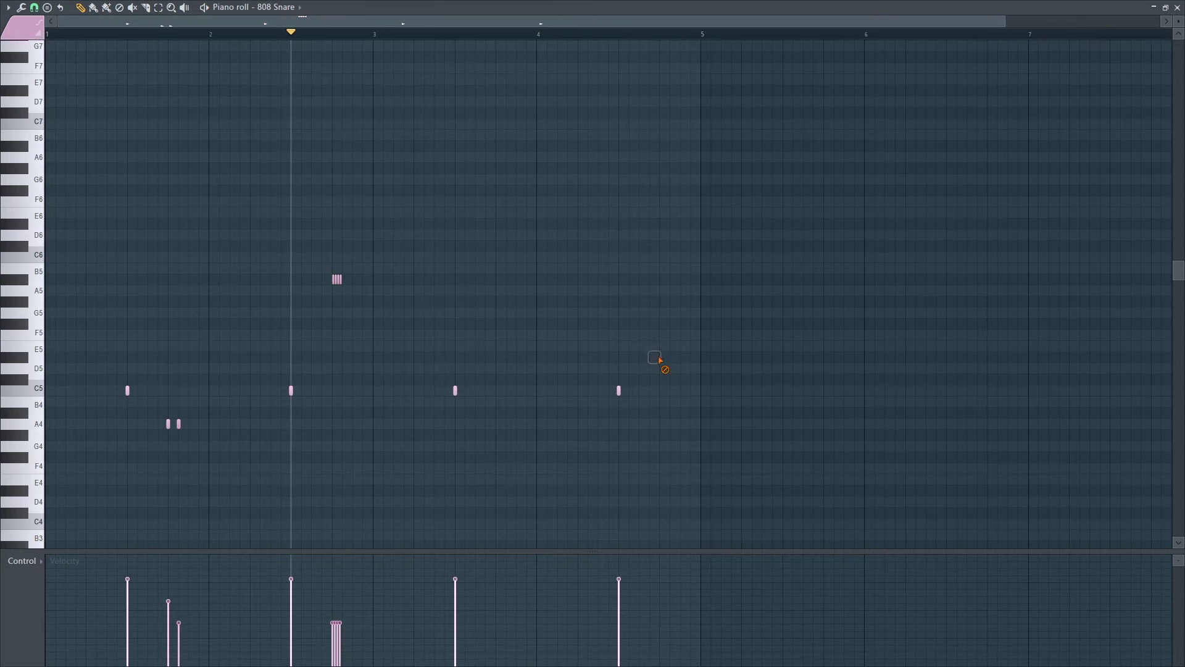
key("space")
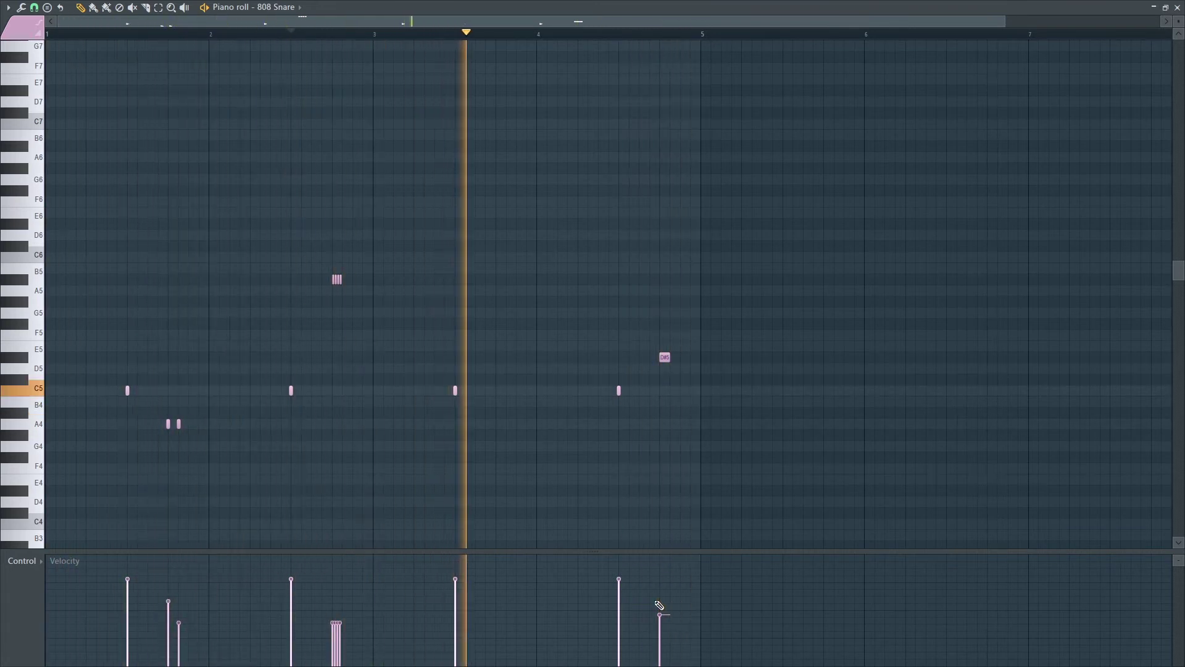
left_click(1178, 8)
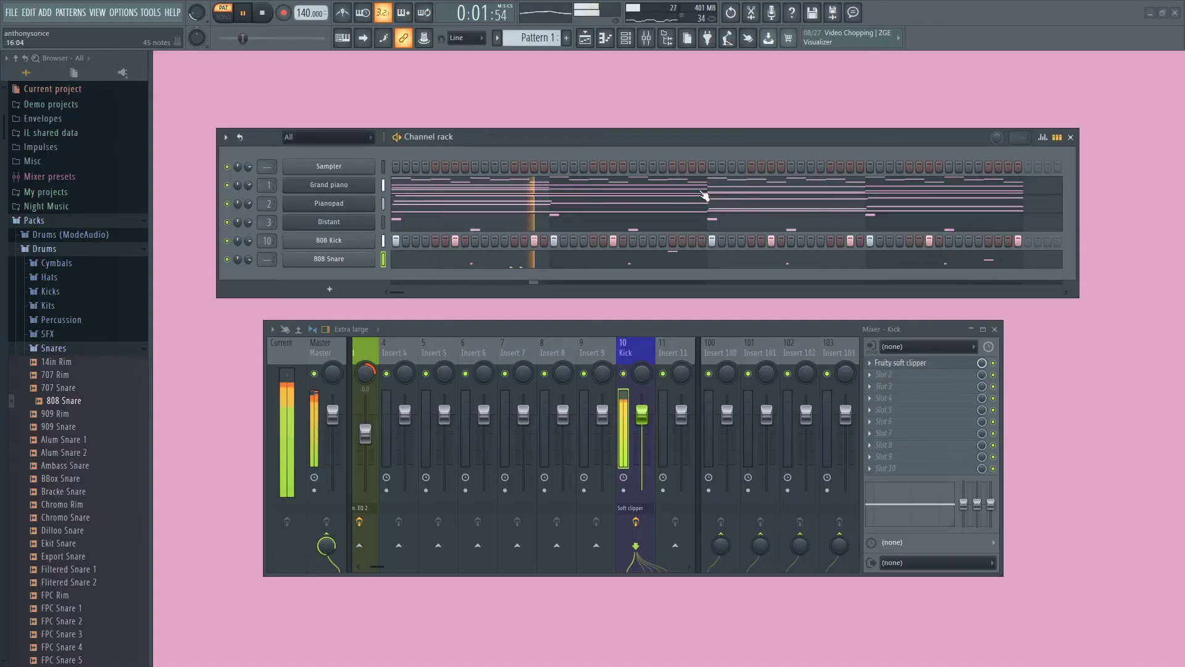
Route the 808 Snare channel to mixer track 11, name the track snare, color it slate blue #5D359F and stop playback.
scroll(267, 259, "up", 2)
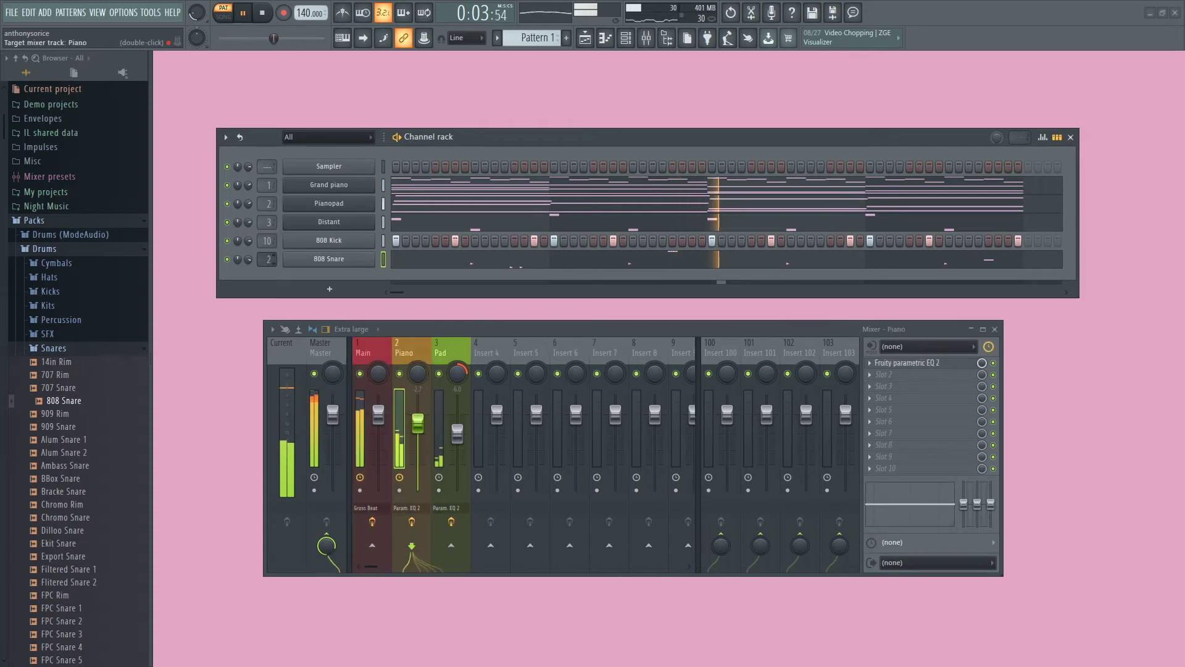
scroll(267, 258, "up", 8)
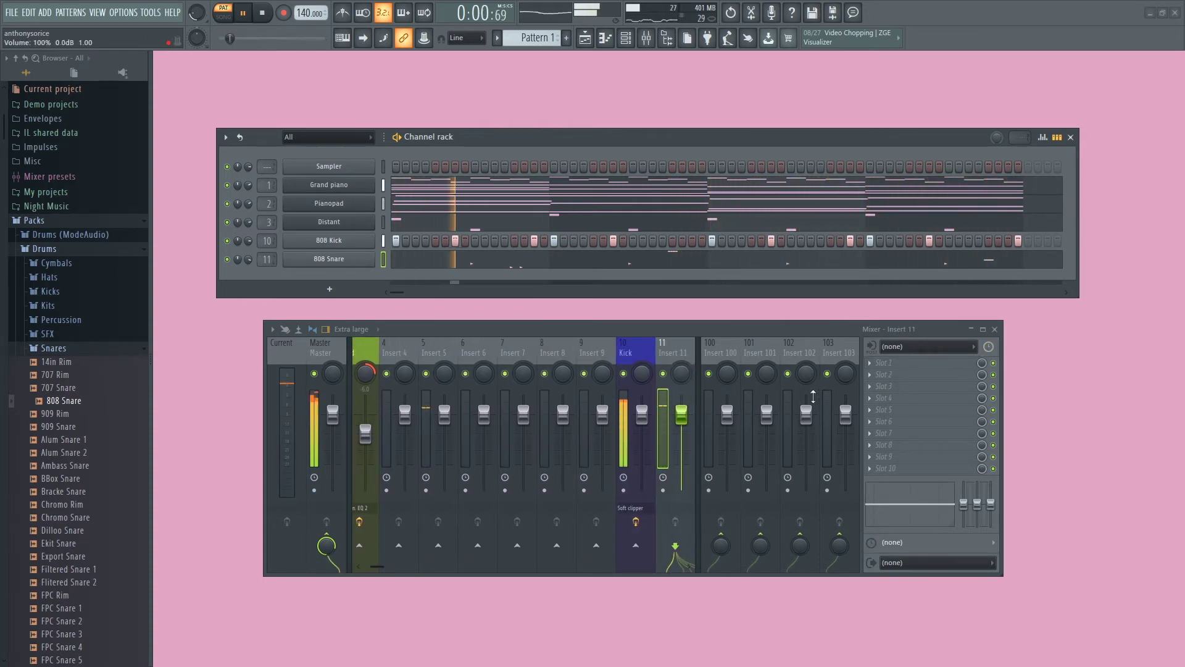
double_click(683, 350)
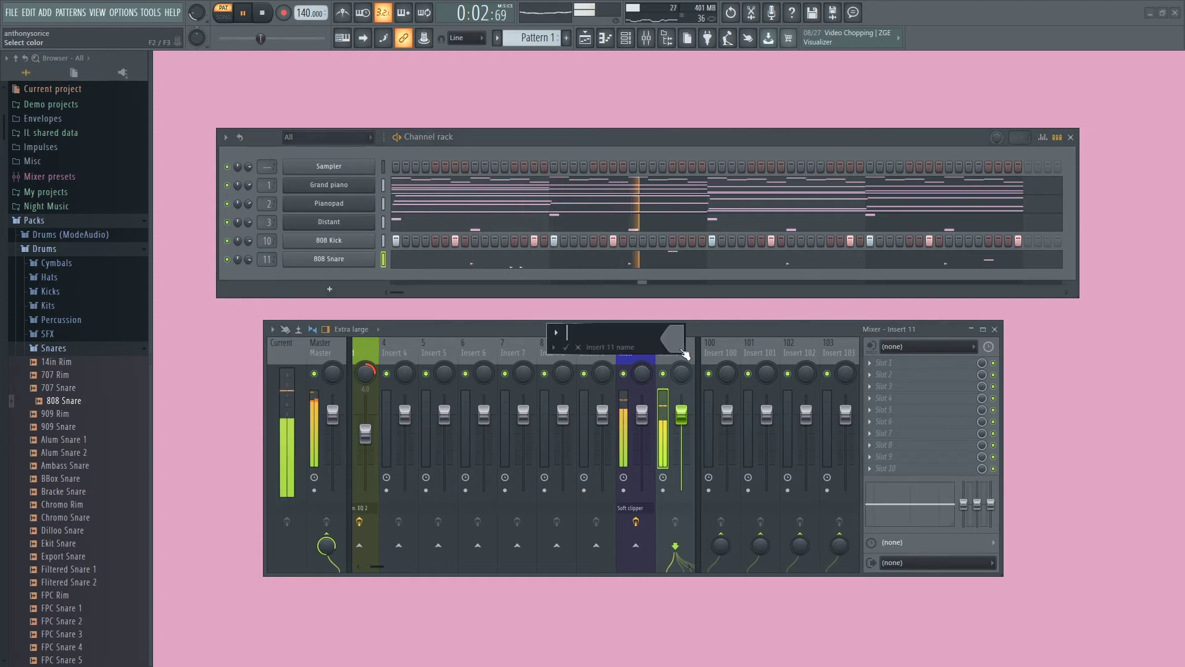
type("snare")
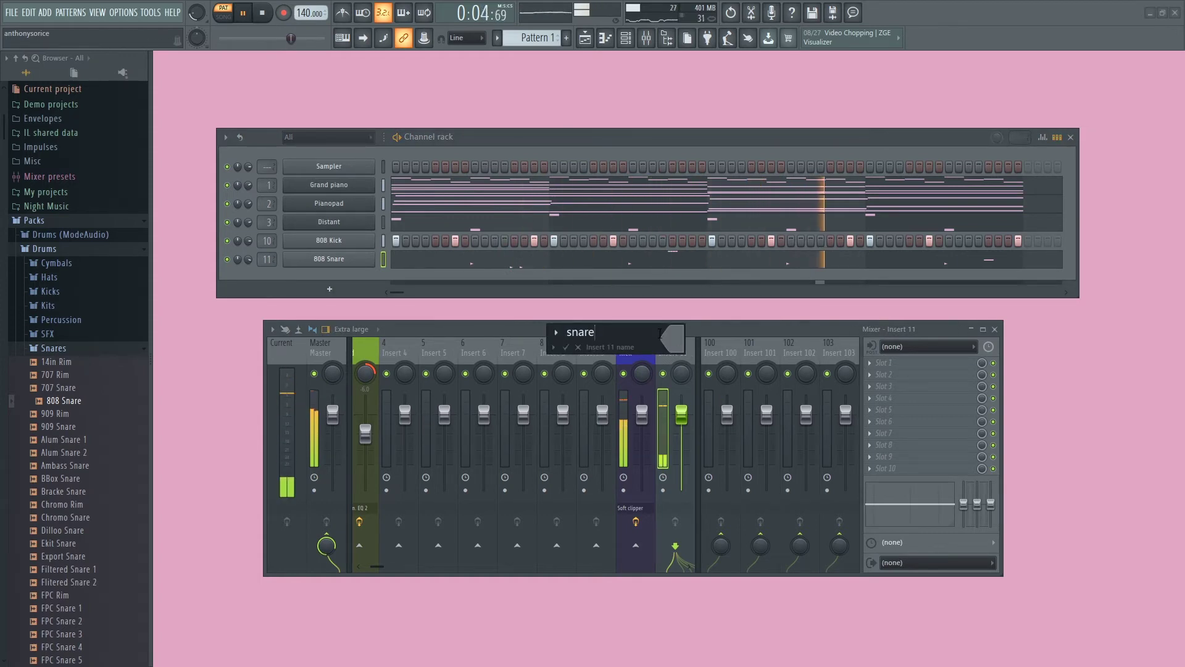
left_click(683, 354)
left_click(819, 468)
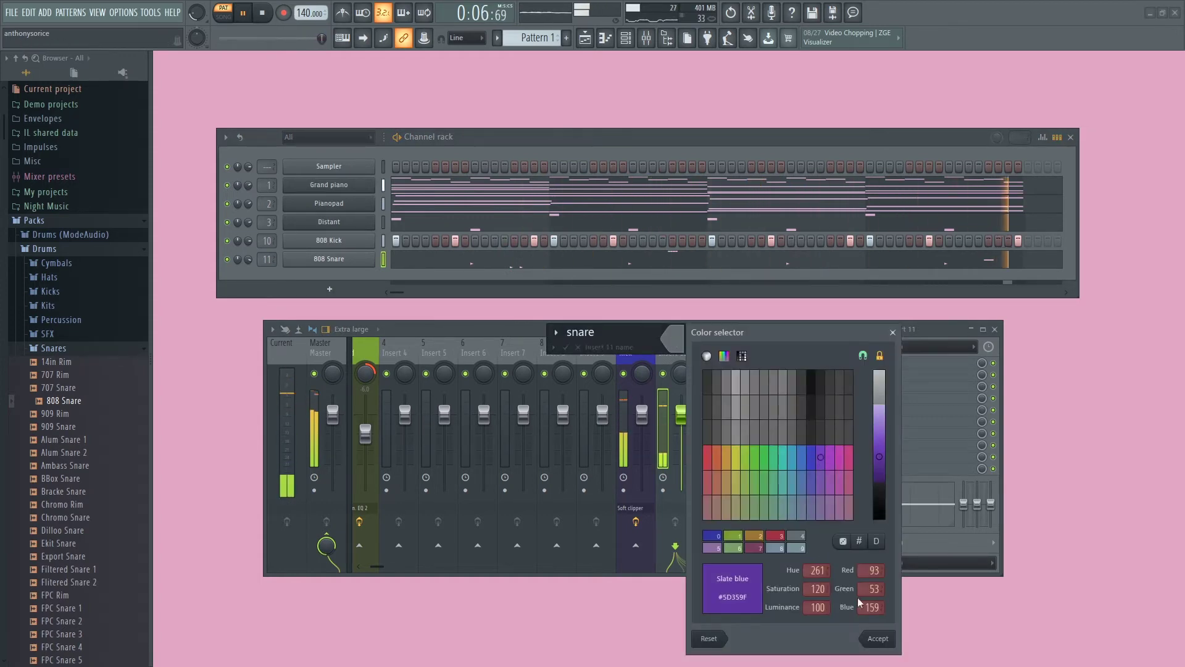
left_click(877, 639)
key("Return")
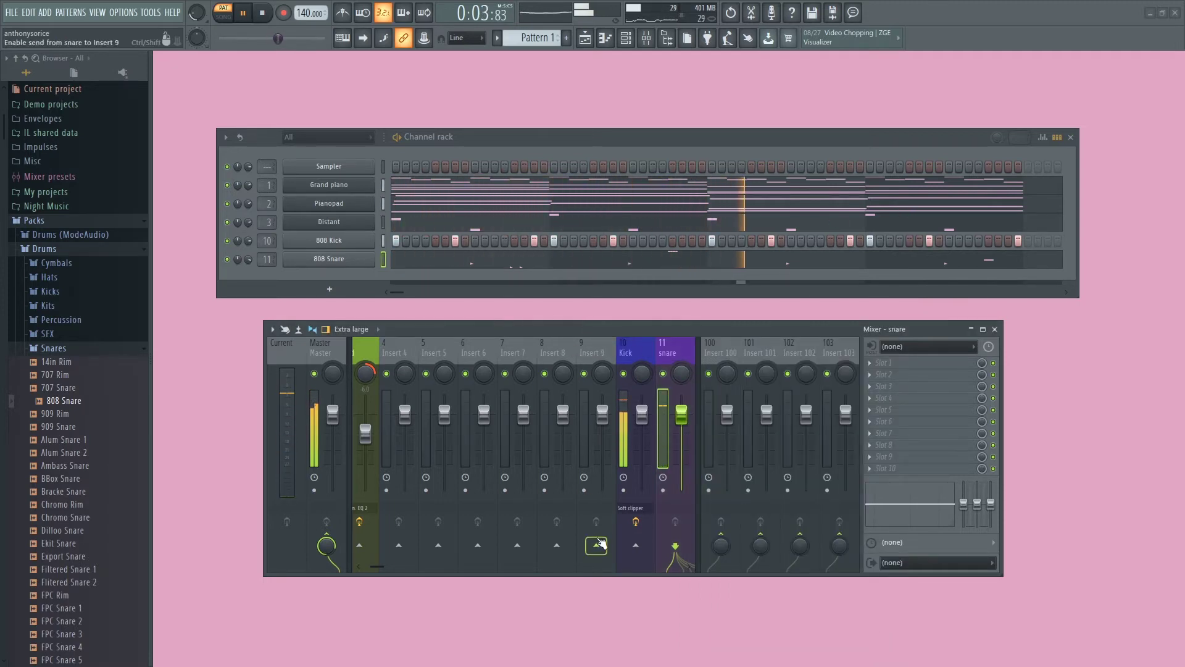
key("space")
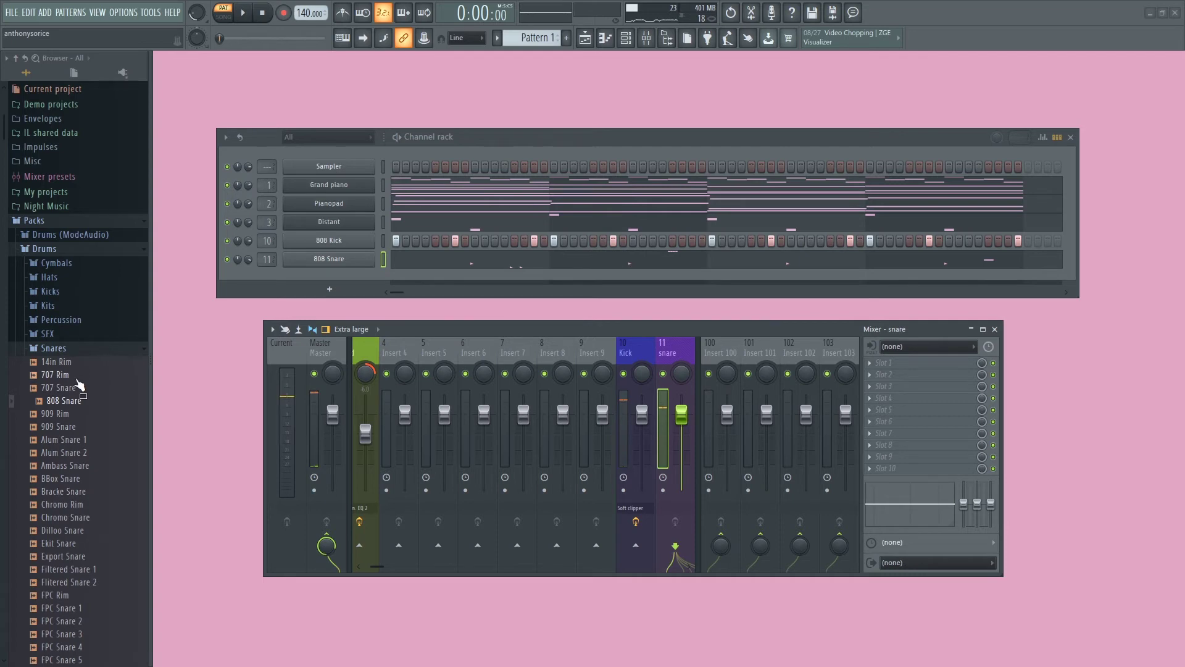
Browse the Percussion drum samples and add Grv Clap 07 as a new channel below 808 Snare.
scroll(97, 408, "down", 3)
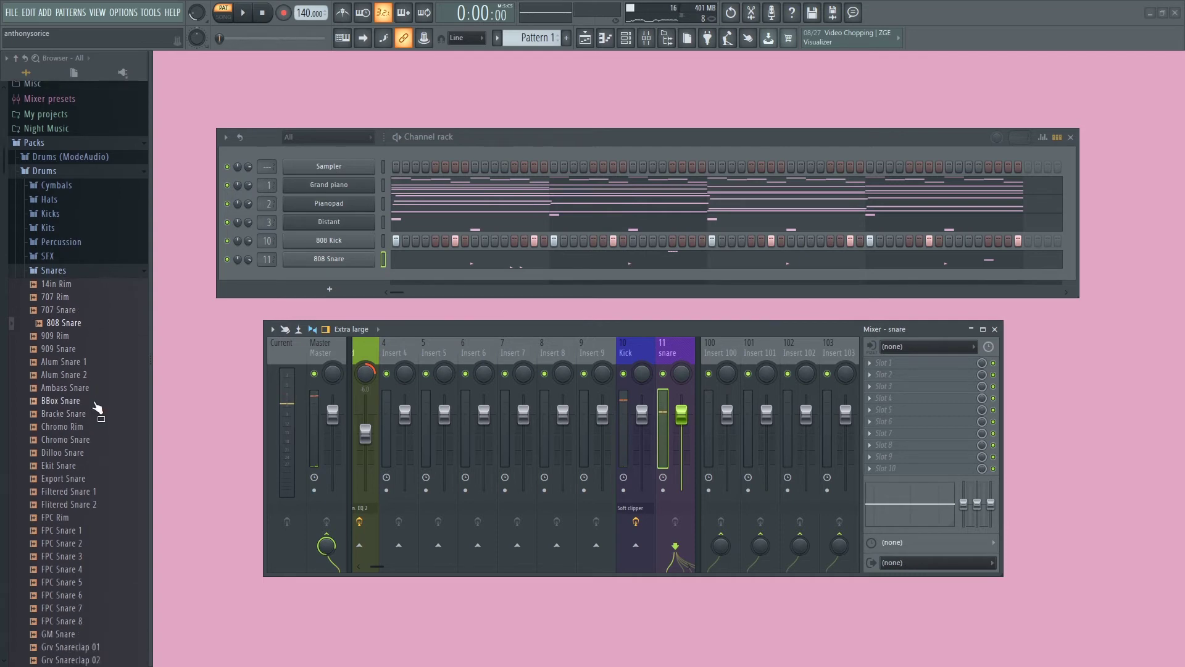
left_click(68, 272)
left_click(55, 315)
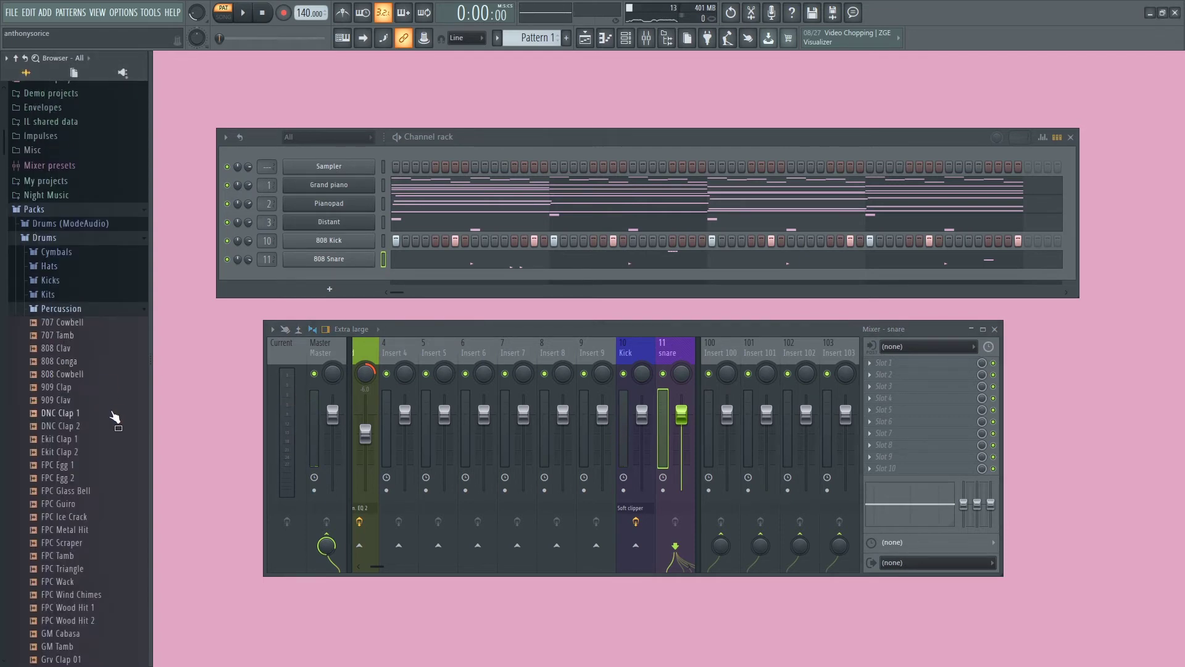
scroll(93, 370, "down", 10)
scroll(88, 383, "down", 3)
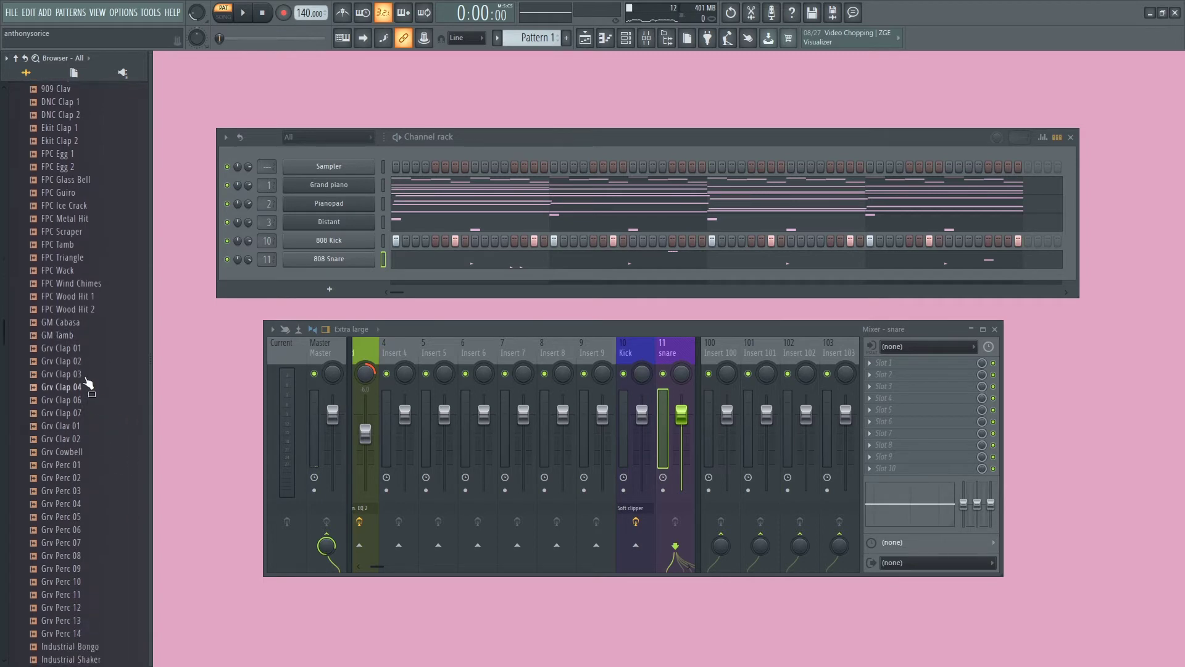
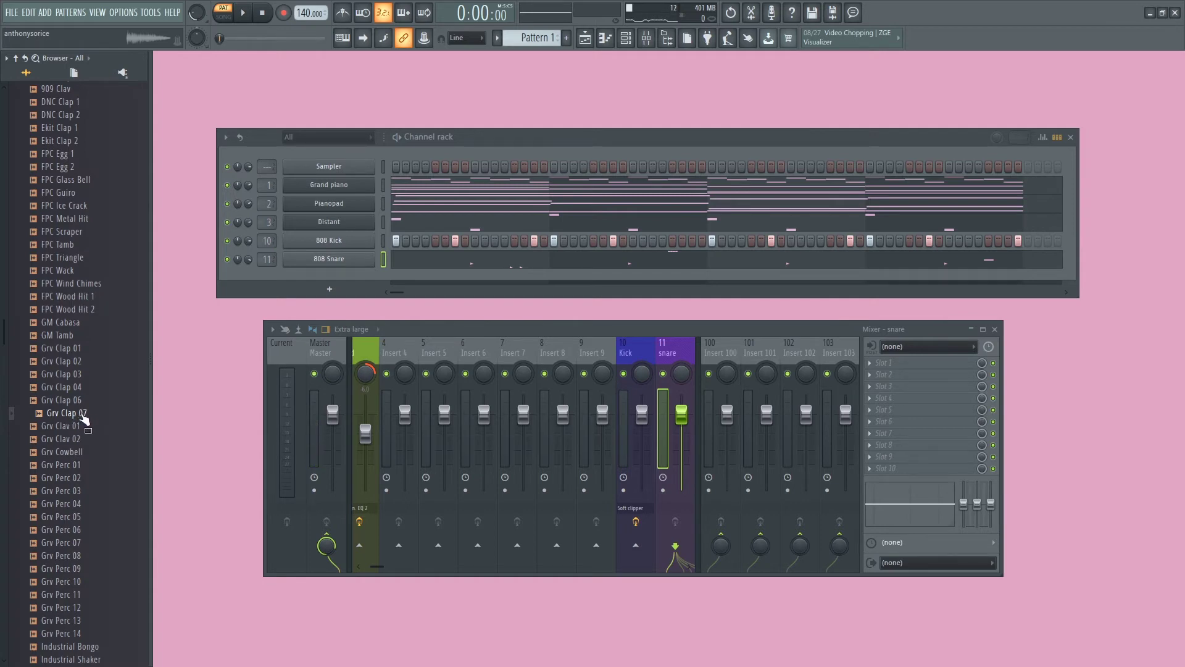
left_click_drag(84, 419, 327, 275)
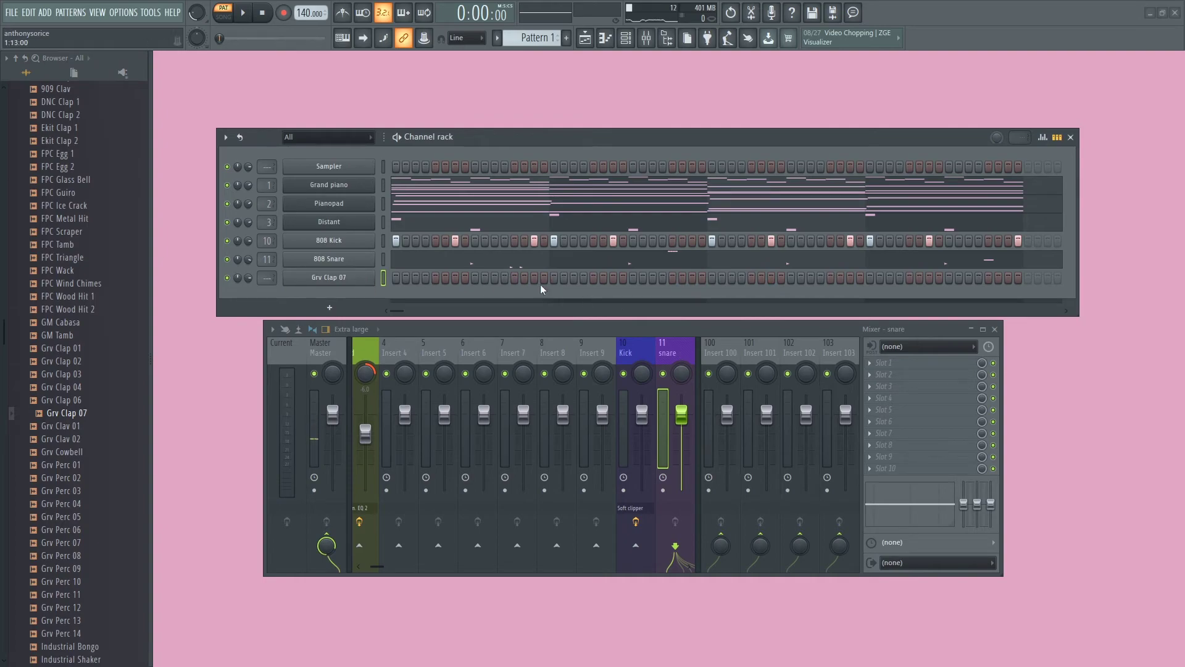
right_click(366, 284)
left_click(404, 279)
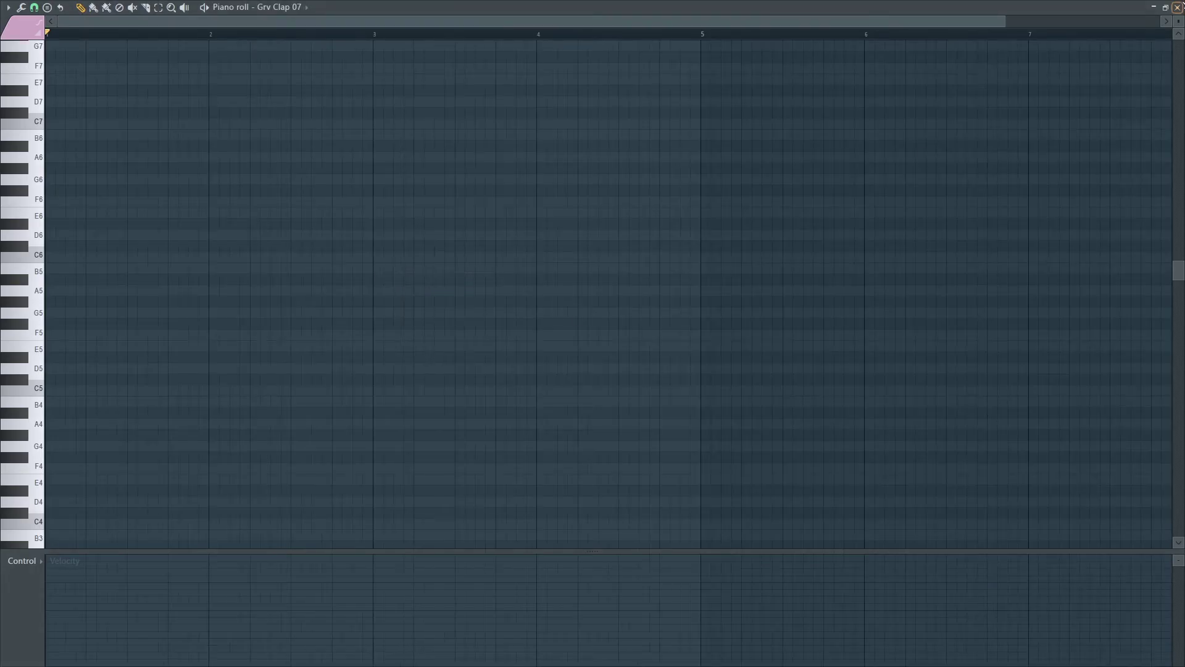
left_click(1177, 8)
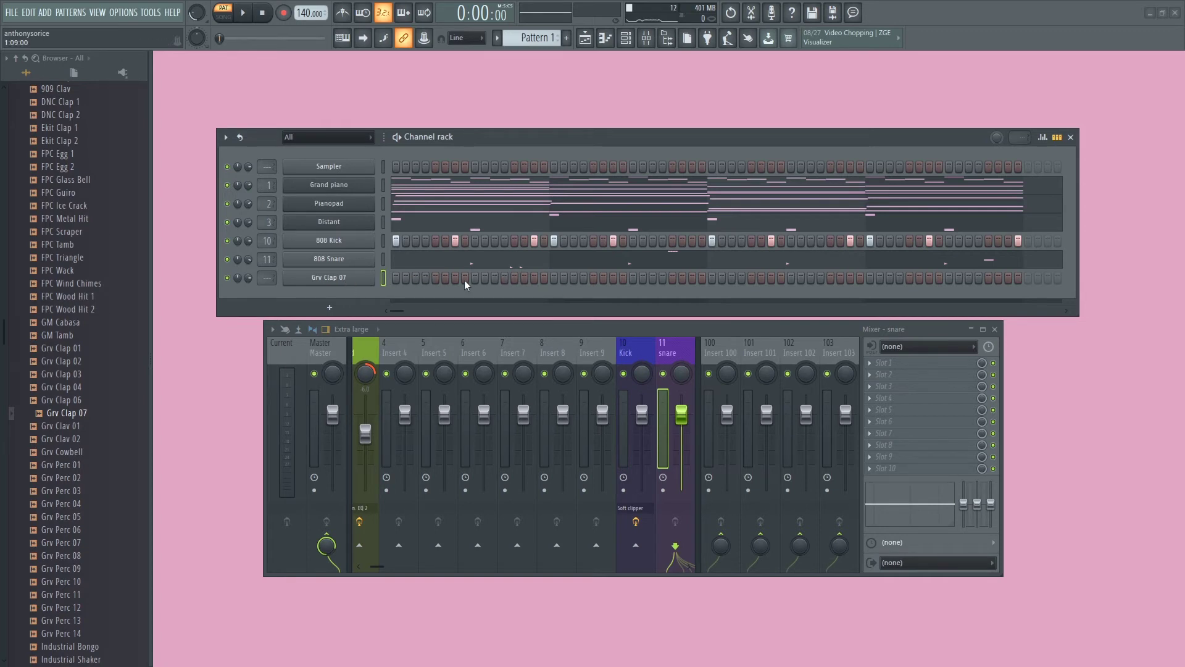
Try a Grv Clap 07 hit on bar 2 step 9 duplicated into bar 4, remove the clap notes and close the piano roll.
left_click(633, 278)
right_click(346, 283)
left_click(403, 280)
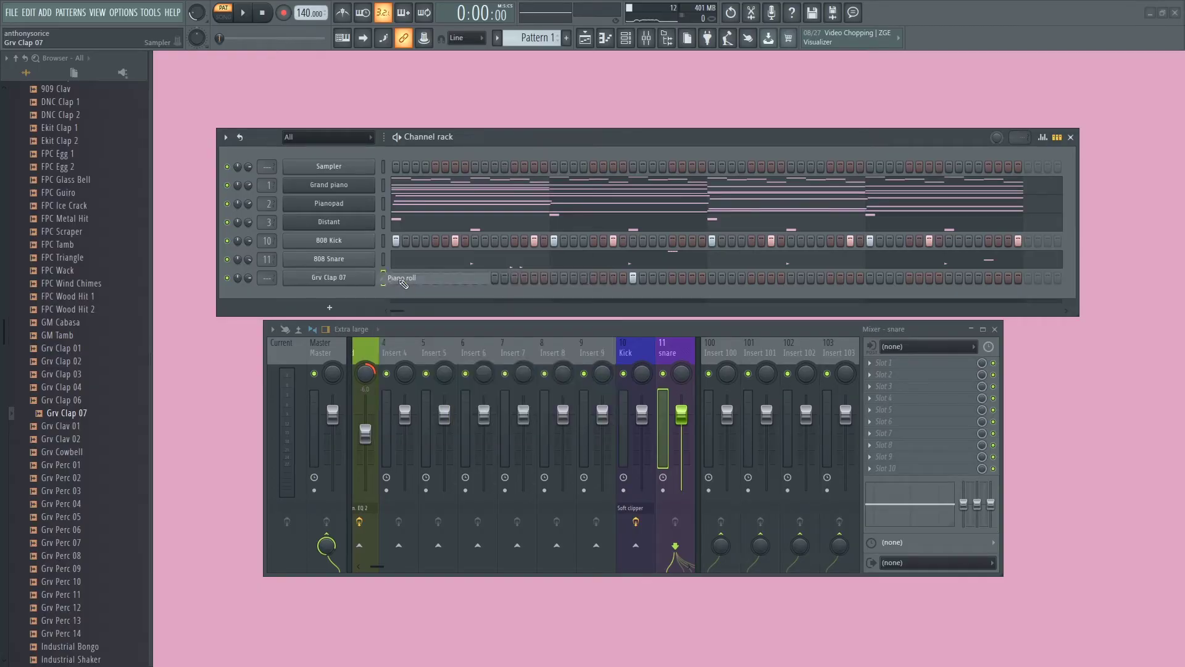
left_click_drag(374, 38, 47, 34)
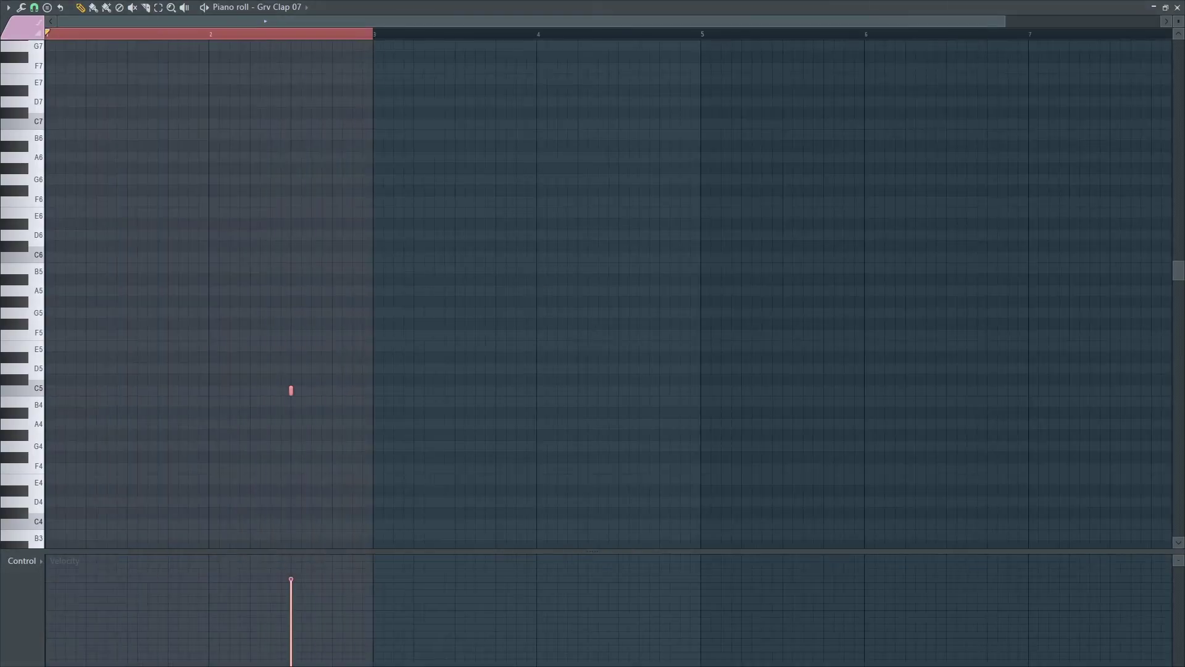
key("ctrl+b")
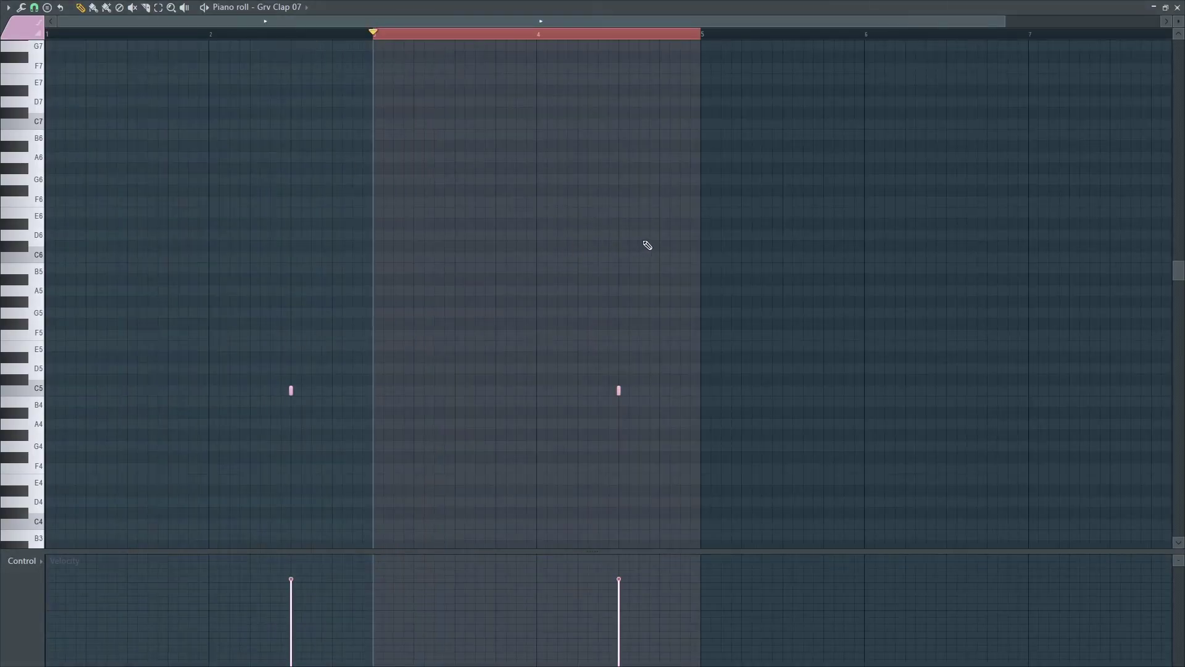
left_click(667, 38)
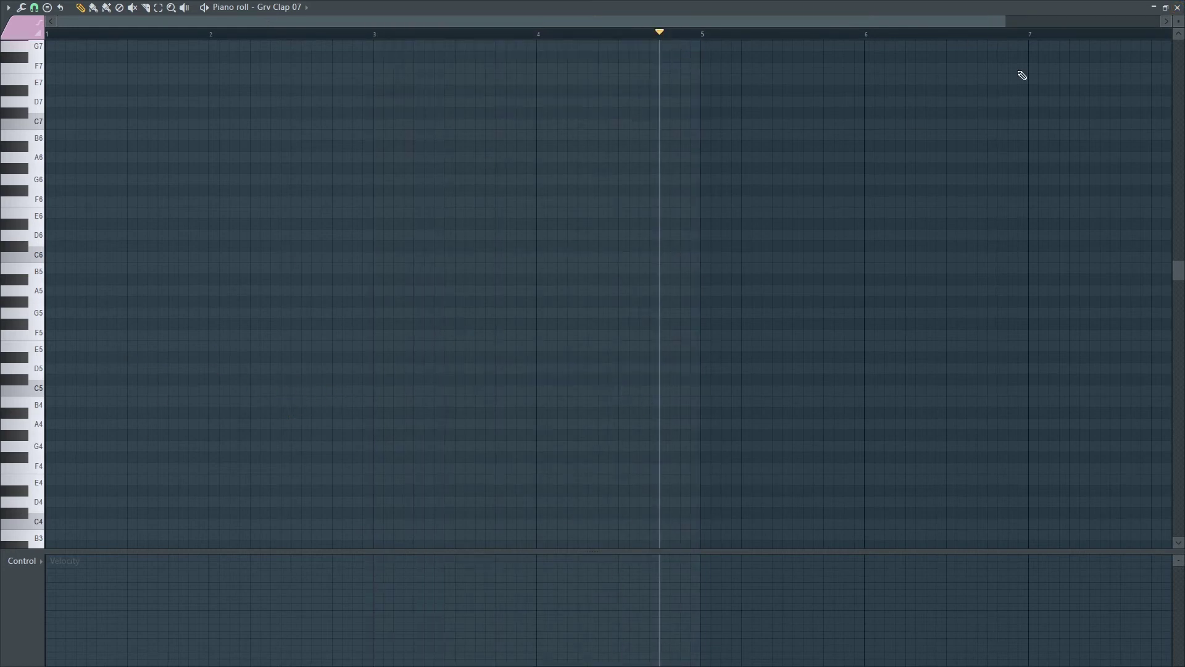
left_click(1178, 8)
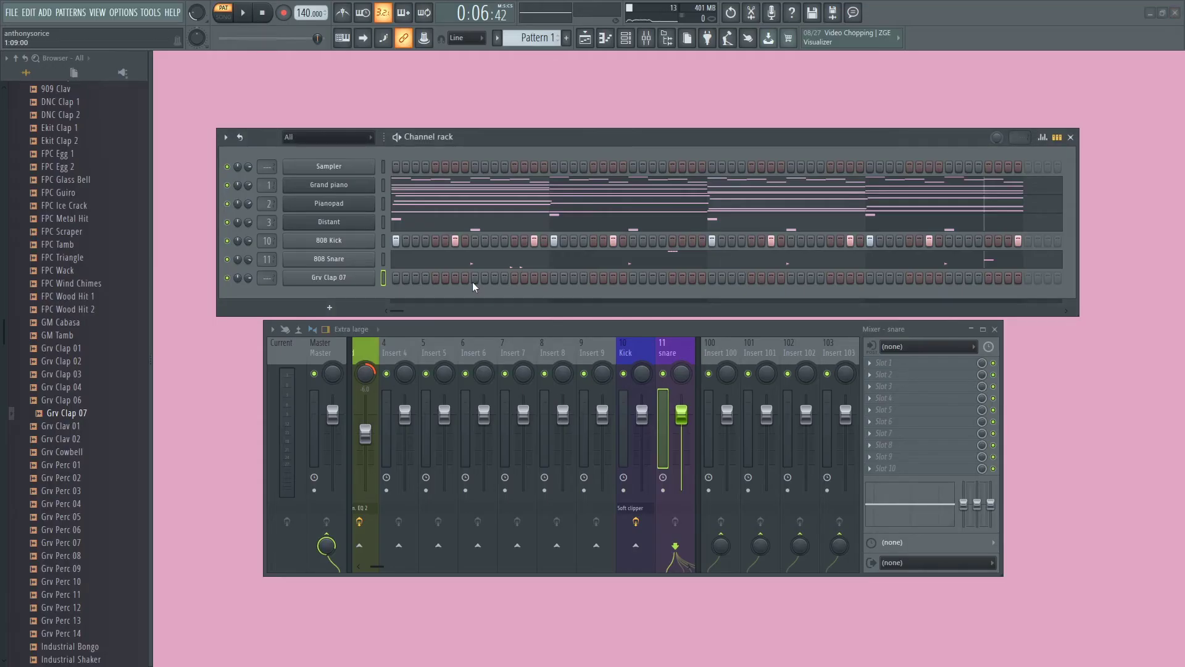
Place a Grv Clap 07 hit on bar 1 step 9 and duplicate bar 1 into bars 2 to 4 in its piano roll.
right_click(374, 285)
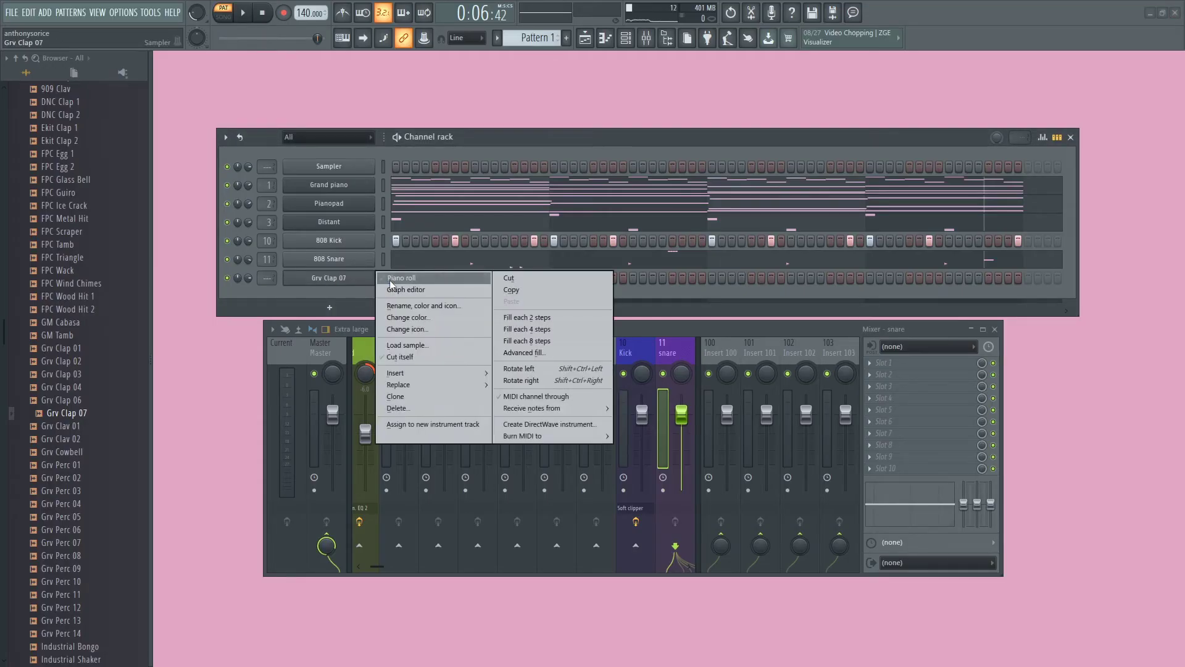
left_click(384, 274)
scroll(213, 46, "up", 1)
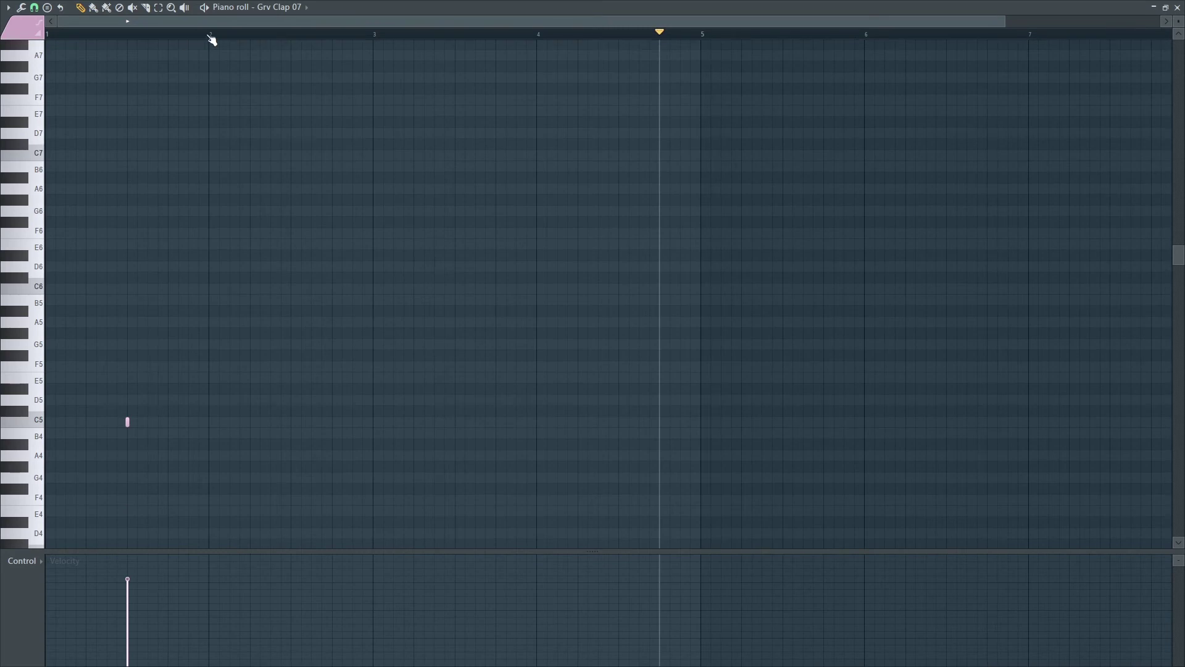
left_click_drag(211, 35, 47, 34)
key("ctrl+b")
key("ctrl+b")
key("ctrl+b")
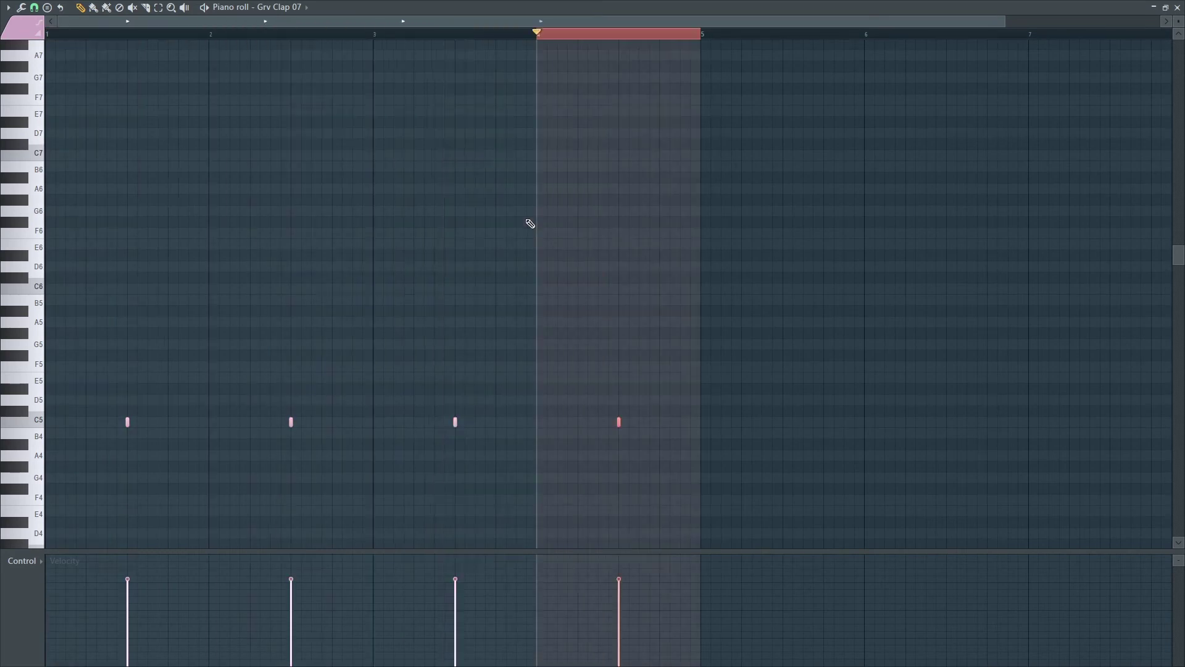
Remove the Grv Clap 07 hits from bars 1 and 3 during playback, stop playback and close the piano roll.
left_click_drag(601, 39, 47, 48)
key("space")
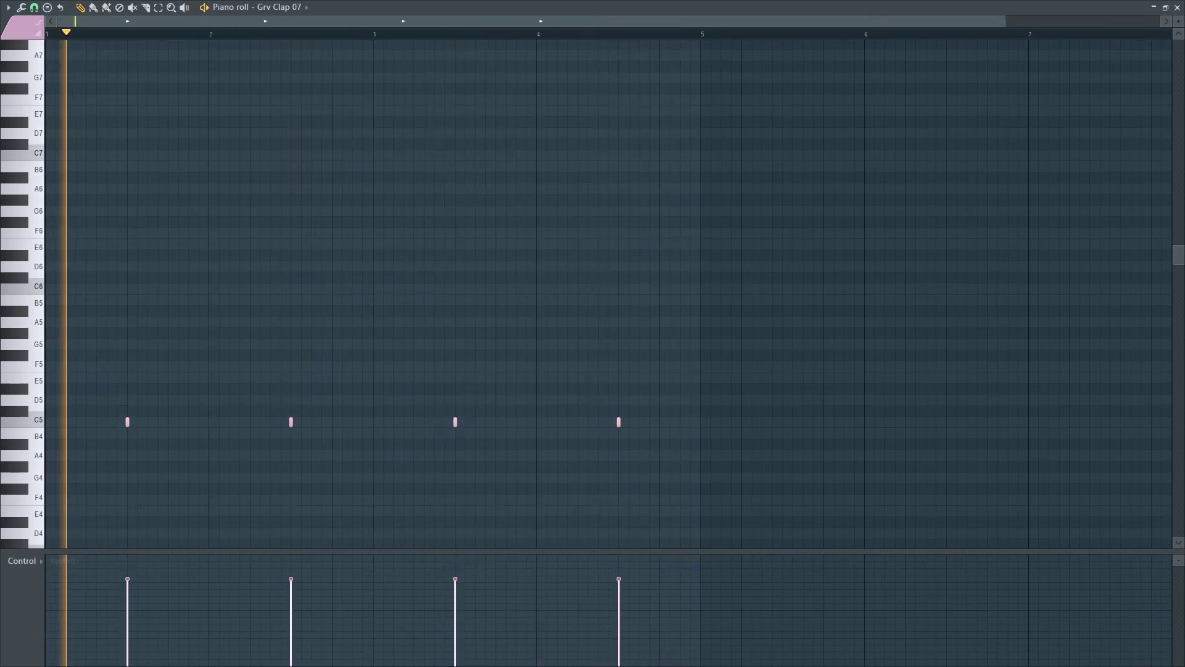
right_click(128, 422)
right_click(455, 422)
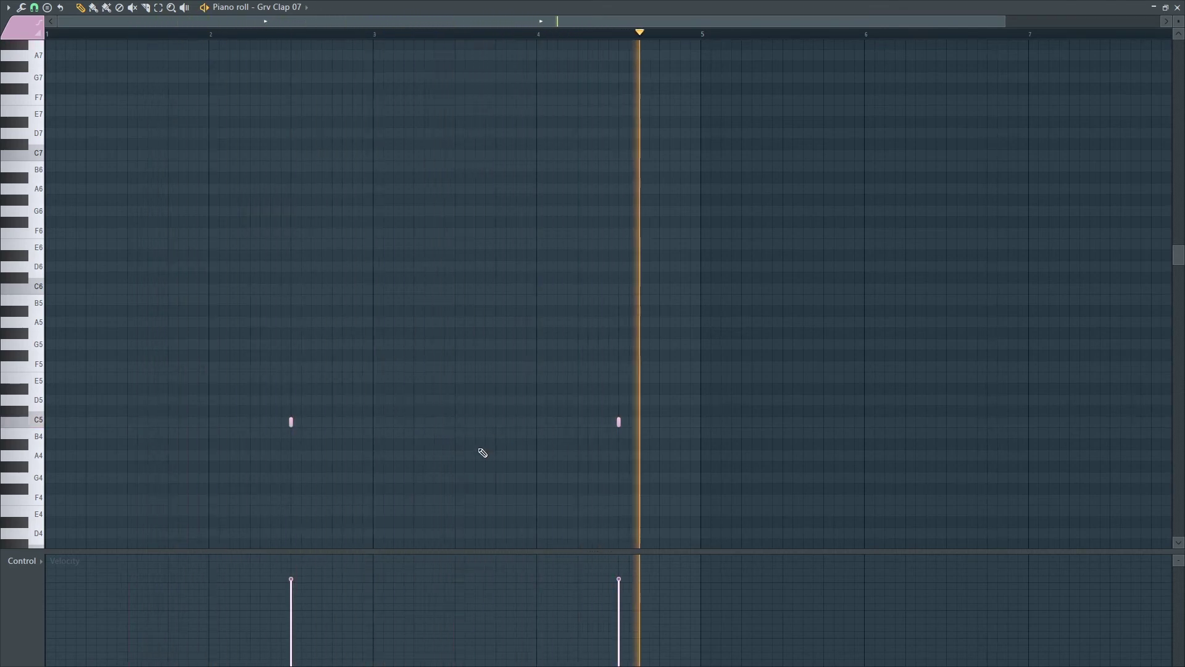
key("space")
left_click(1178, 7)
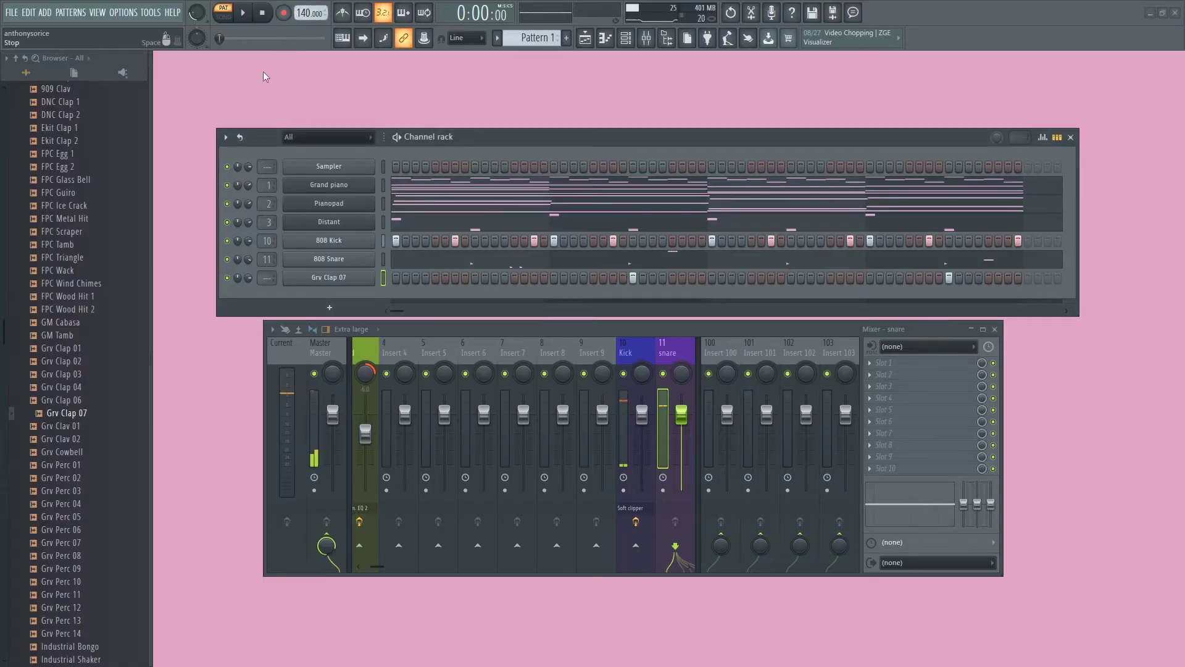
Route the Grv Clap 07 channel to mixer track 12, name the track clap and color it purple #84359F.
left_click_drag(267, 278, 268, 247)
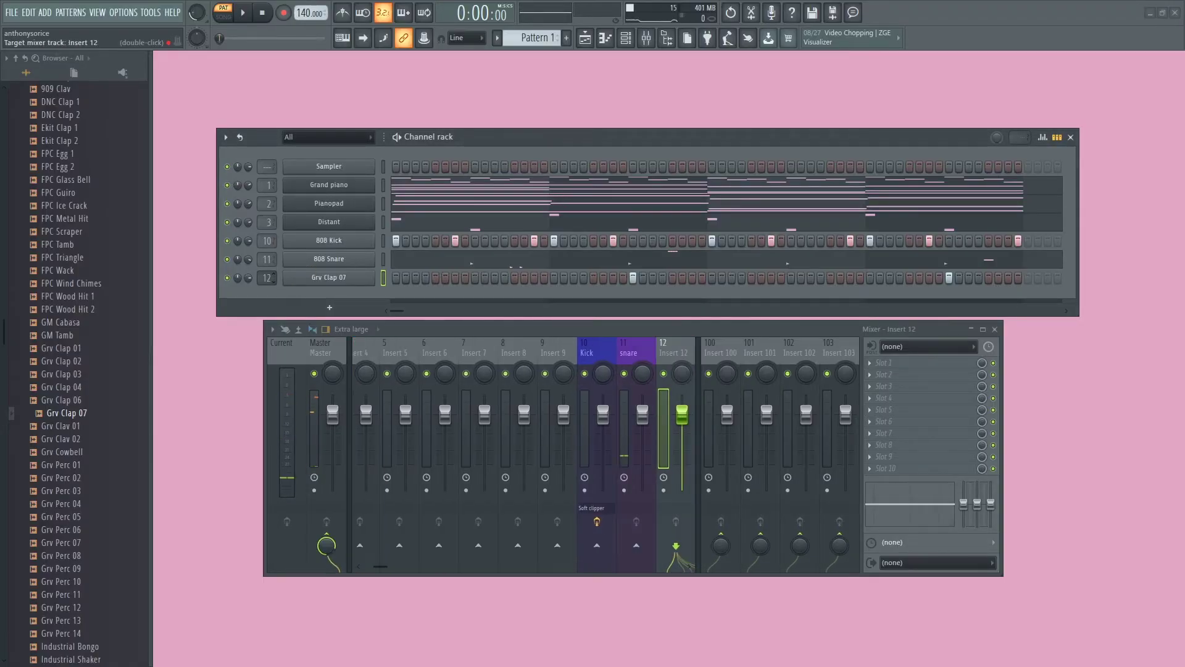
double_click(671, 350)
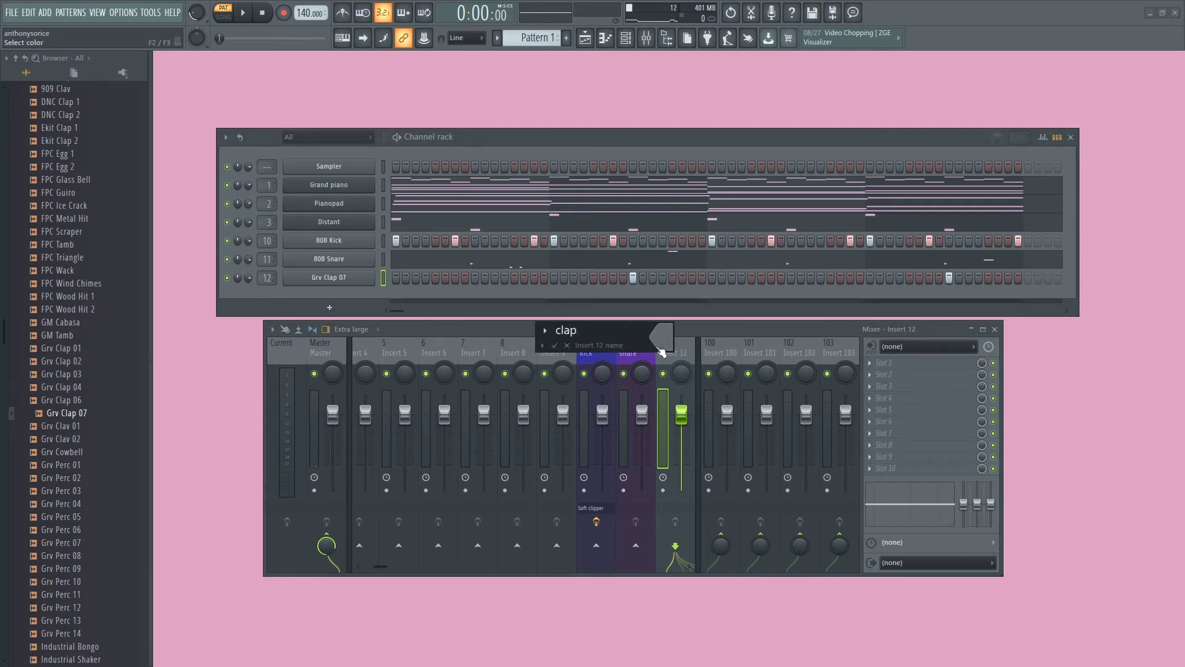
left_click(661, 351)
left_click(818, 460)
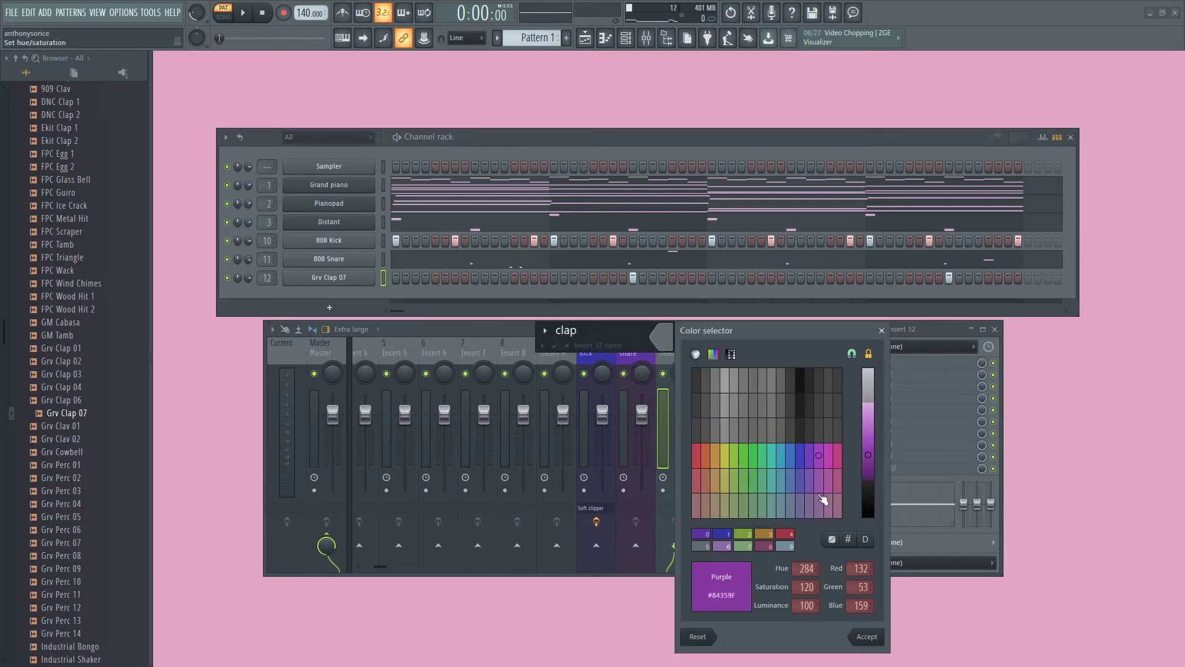
left_click(860, 637)
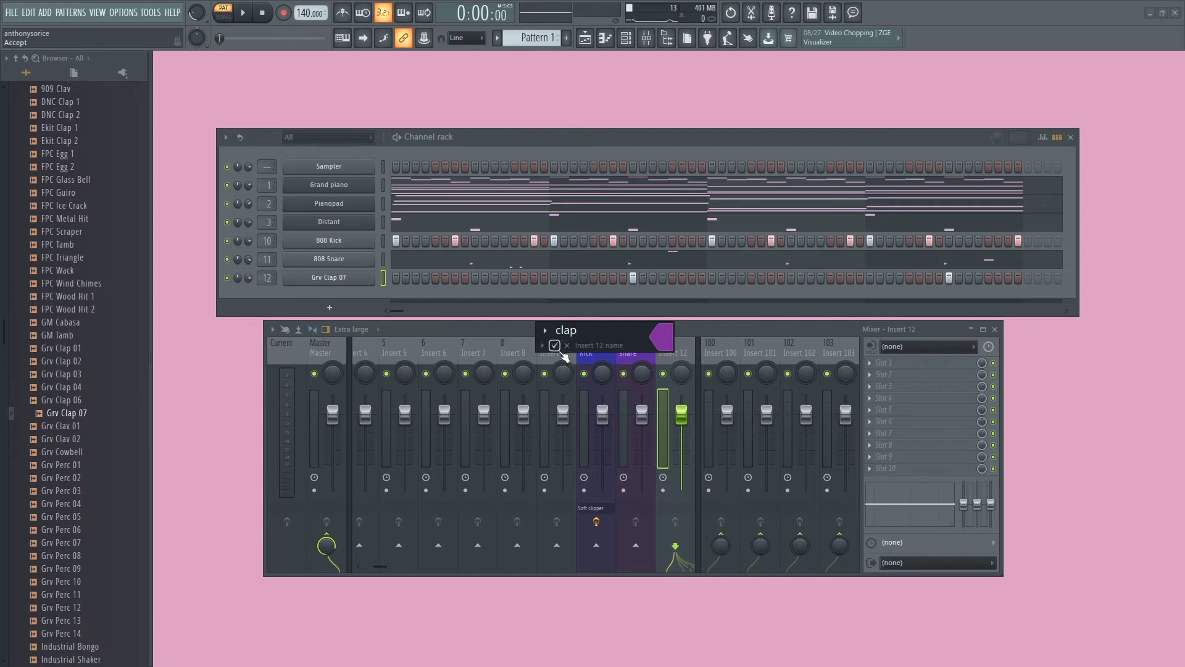
left_click(559, 349)
Add Fruity Delay 3 to the clap track's first effect slot and load its Ping pong preset.
left_click(883, 360)
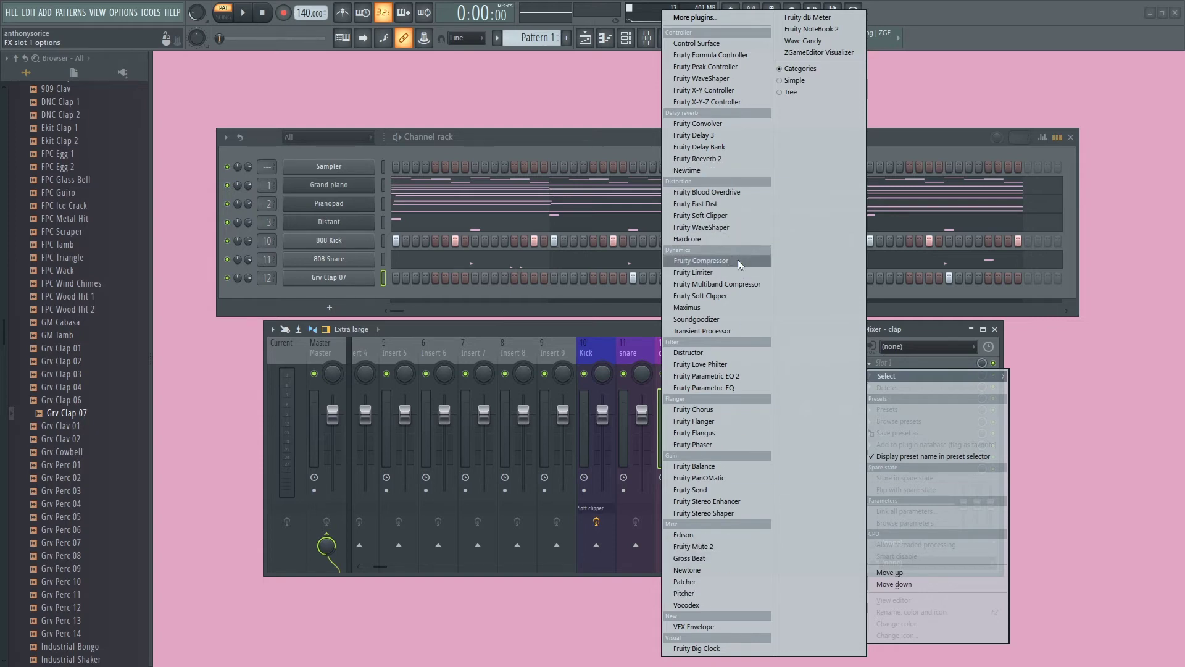
left_click(705, 135)
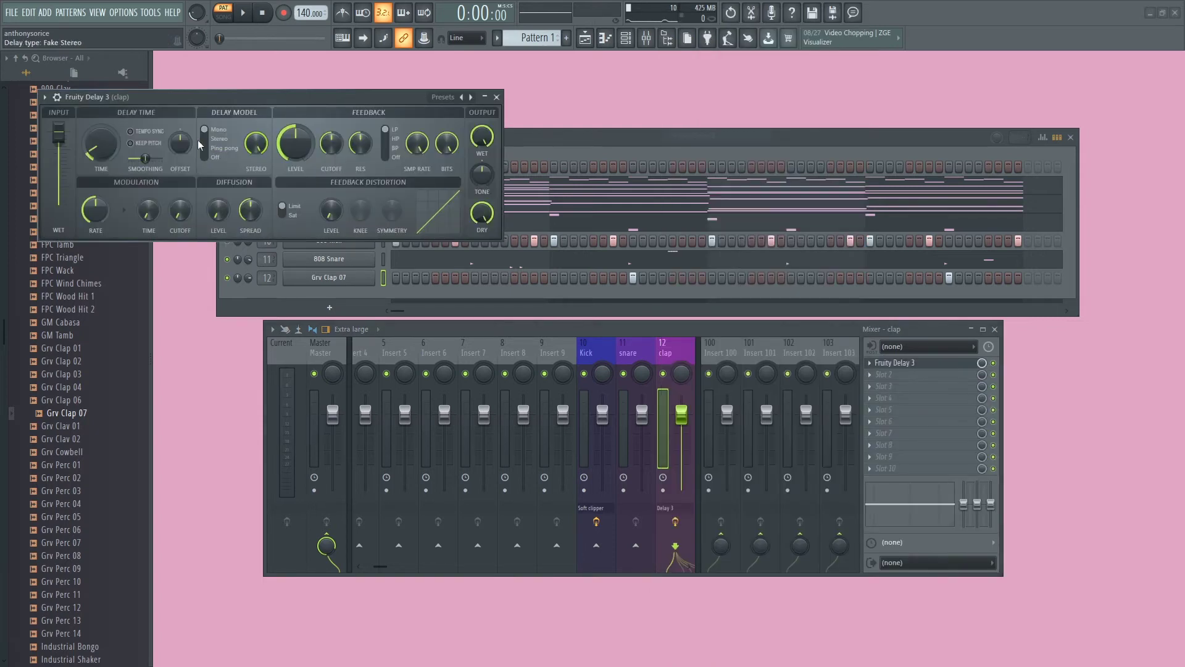
left_click(45, 97)
mouse_move(62, 145)
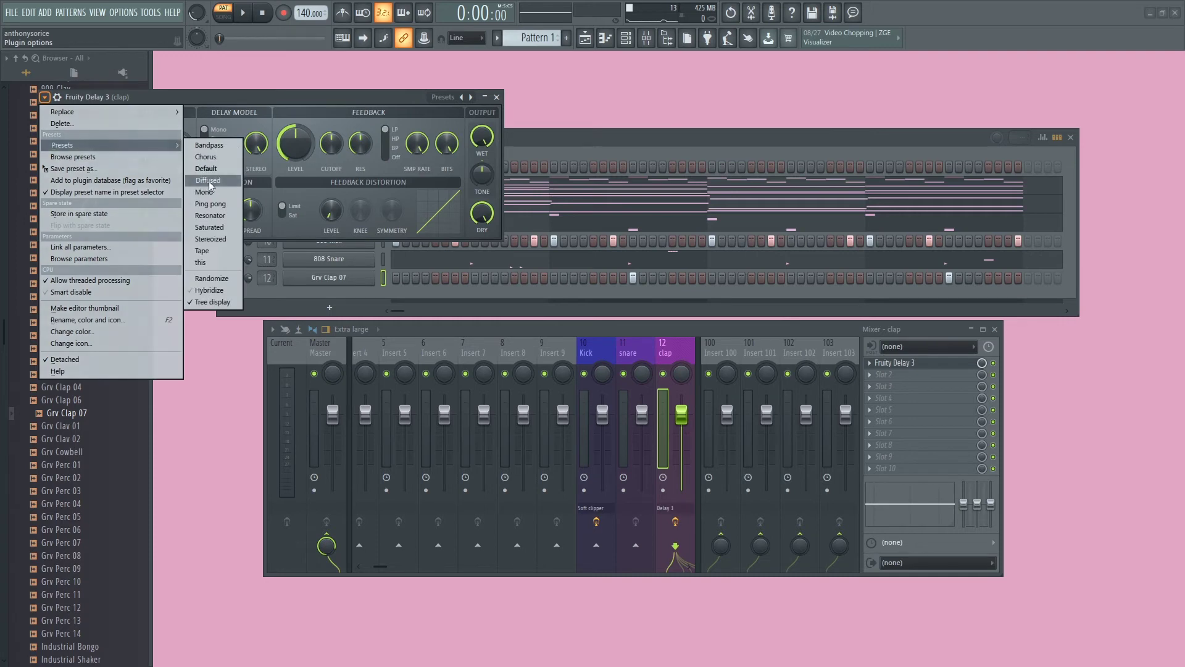
left_click(212, 204)
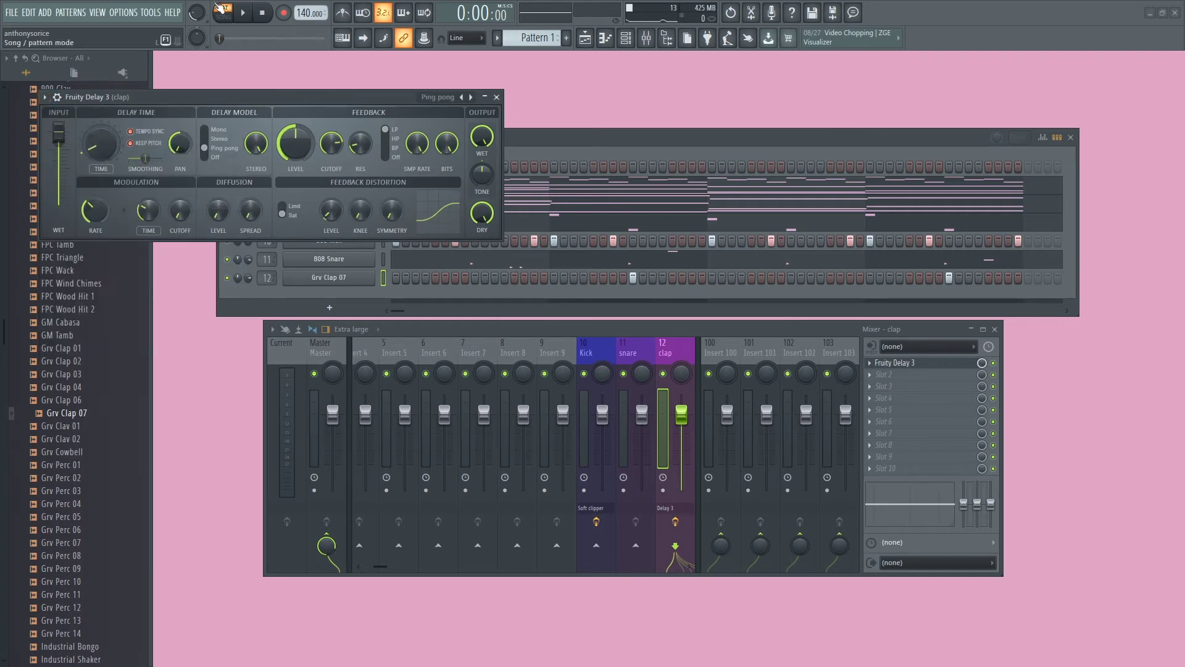
Adjust the clap delay's feedback level during playback and close Fruity Delay 3.
key("space")
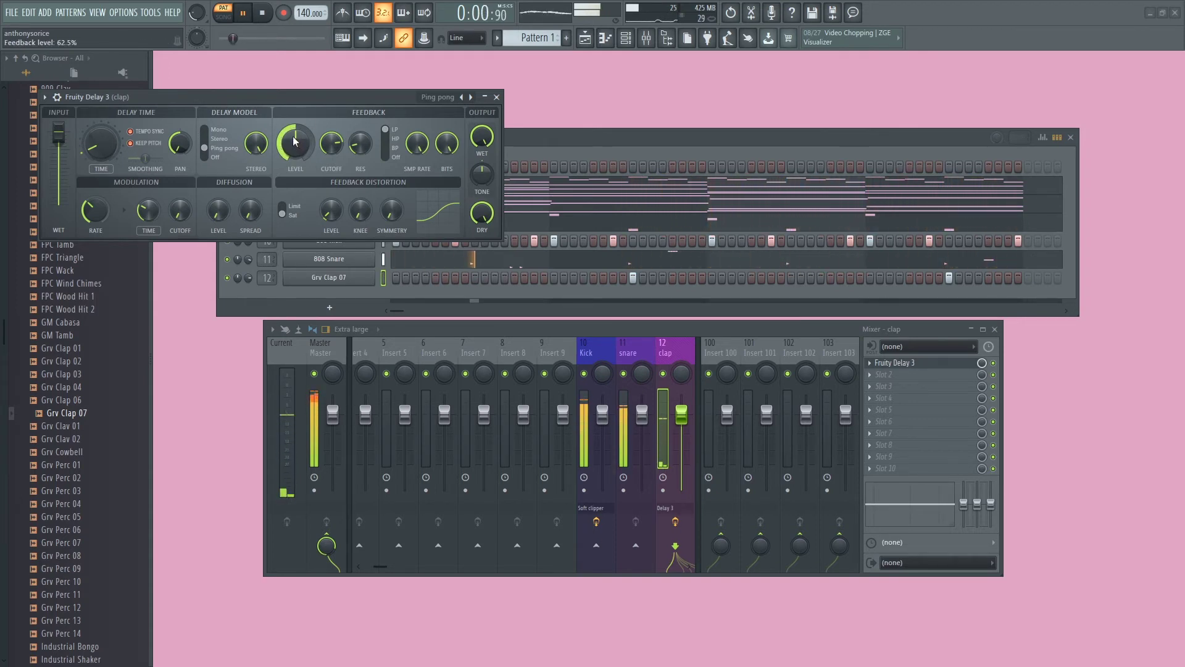
left_click_drag(296, 143, 302, 119)
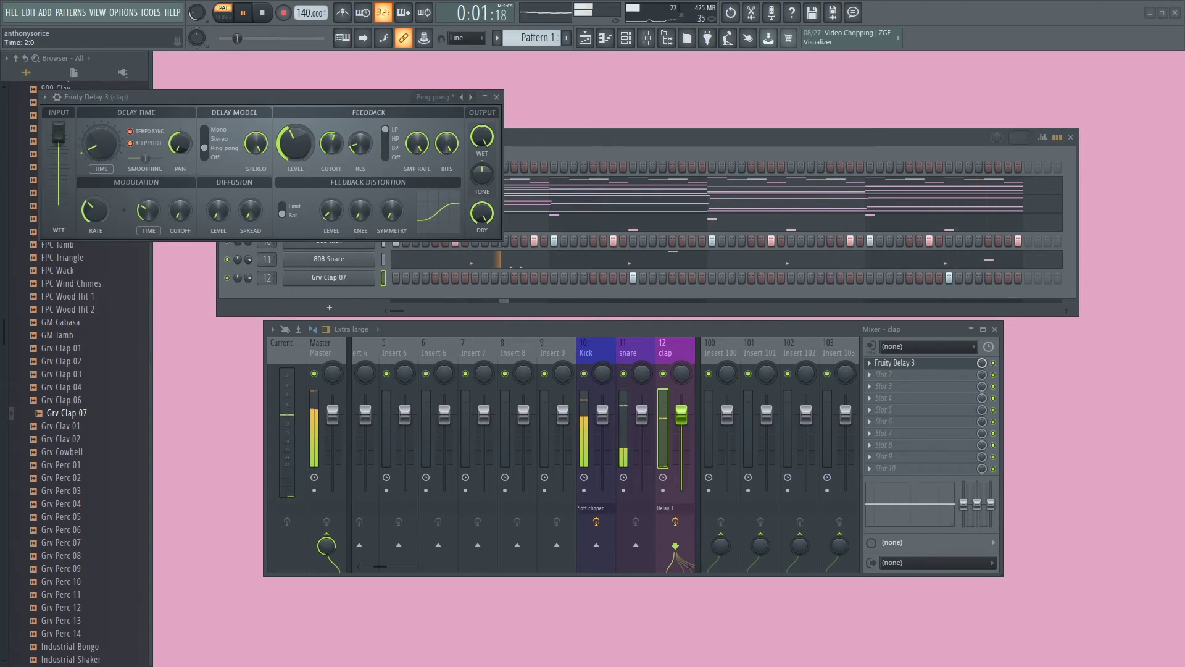
left_click(496, 97)
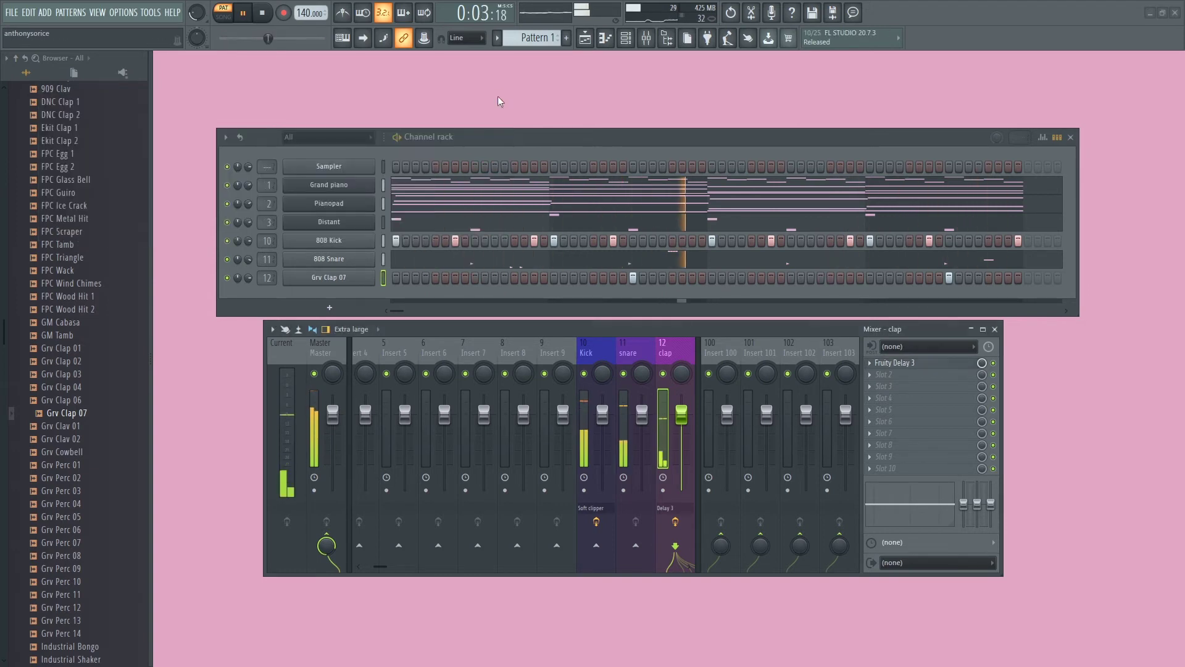
Adjust the velocities of the rapid 808 Snare roll near the end of bar 2 and close its piano roll.
right_click(364, 253)
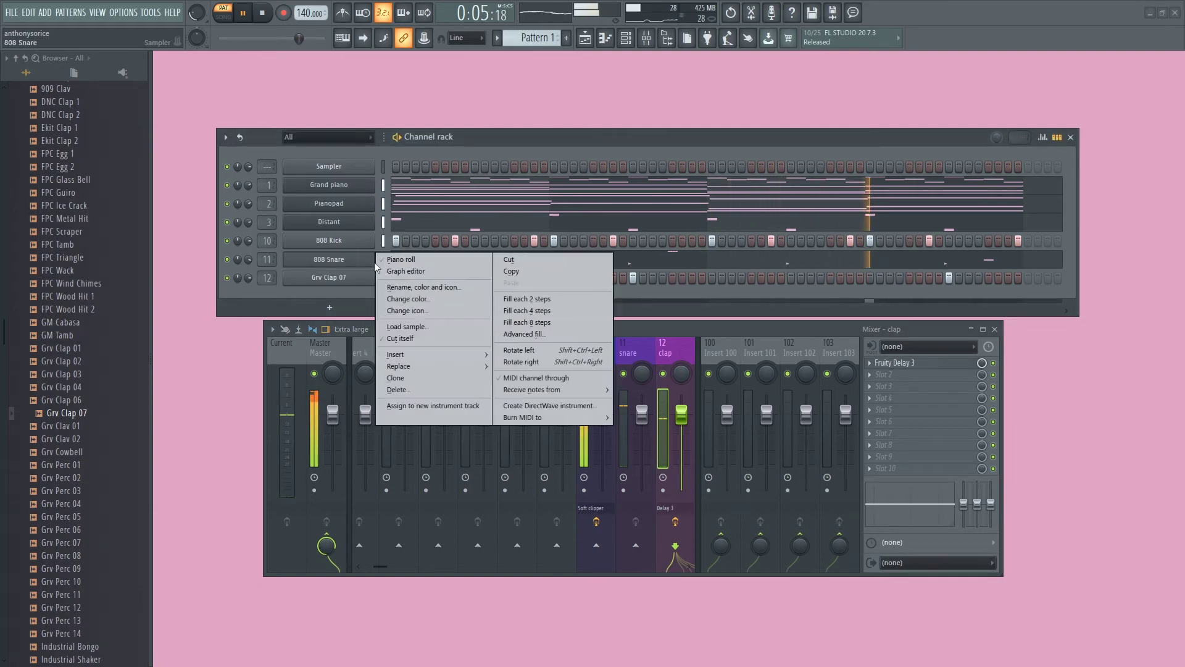
left_click(391, 258)
left_click_drag(333, 610, 349, 604)
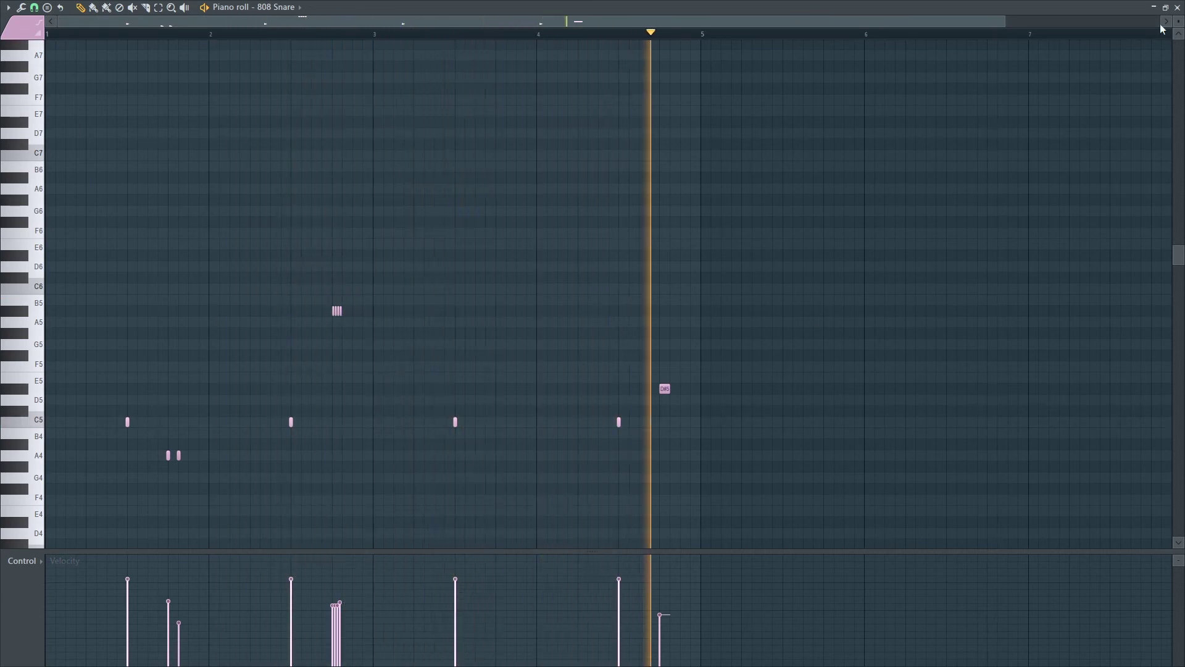
left_click(1177, 7)
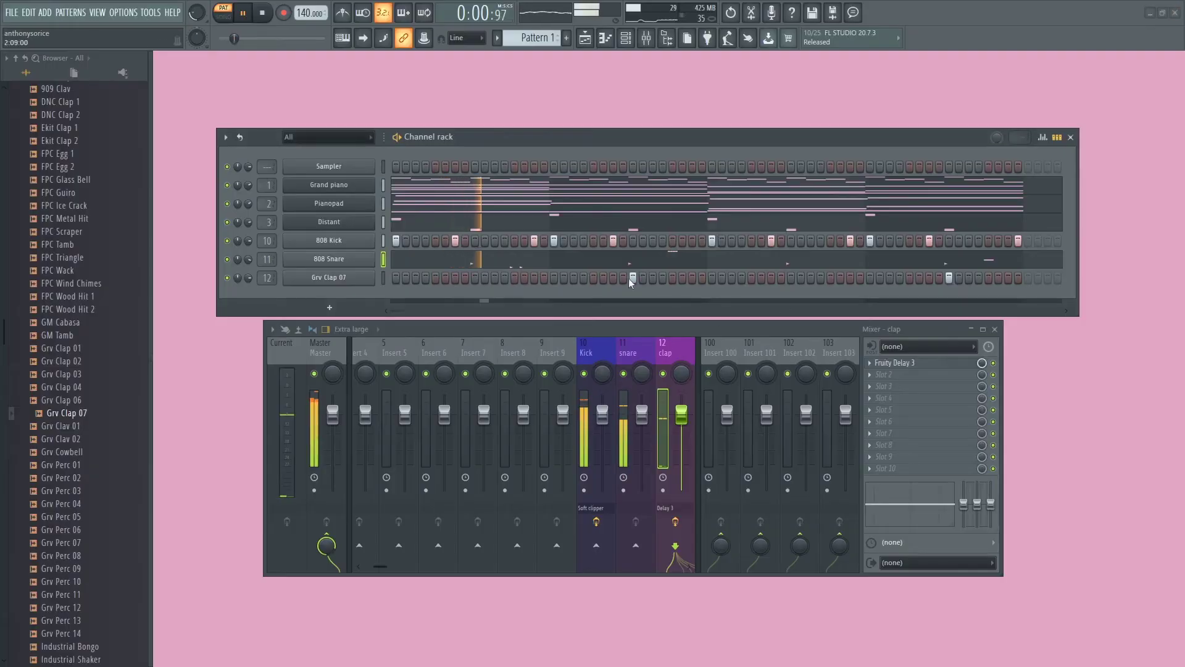
Try Grv Clap 07 hits on step 9 of bars 1 and 3, and remove the bar 2 hit.
key("space")
left_click(478, 279)
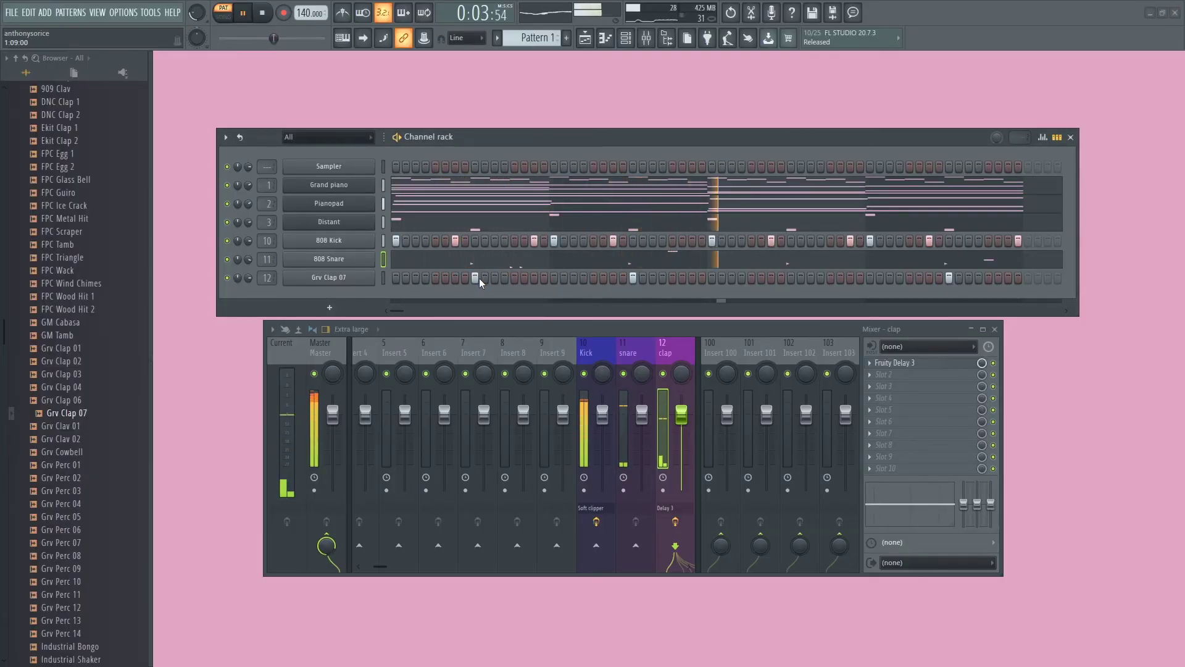
left_click(639, 279)
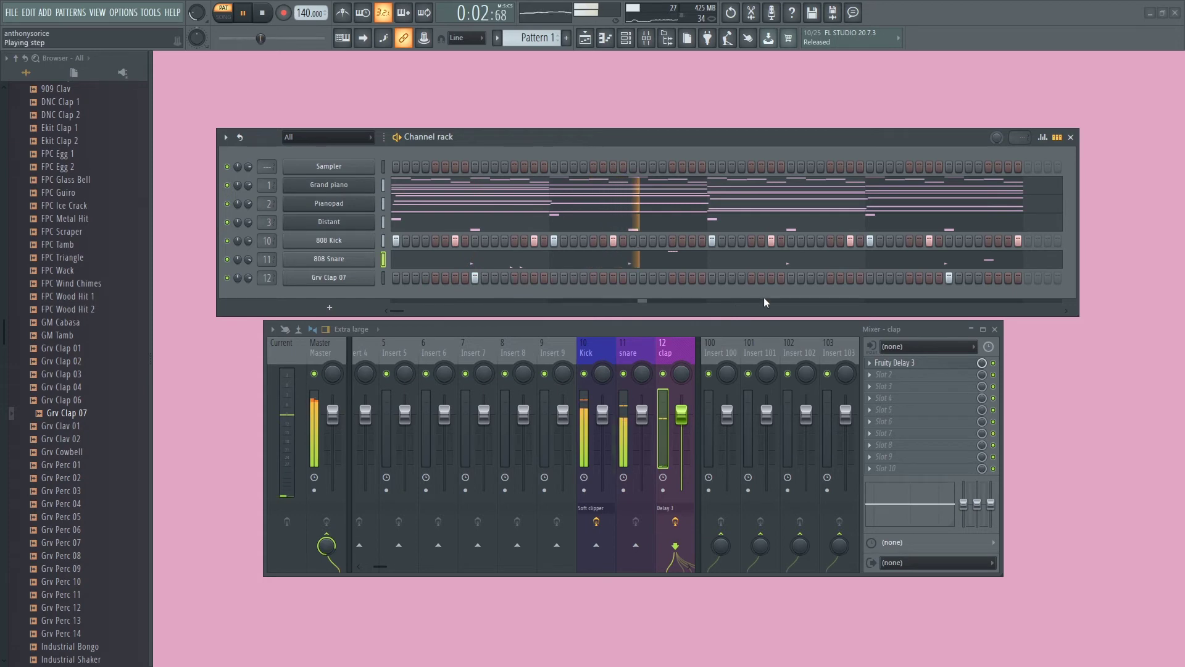
left_click(793, 278)
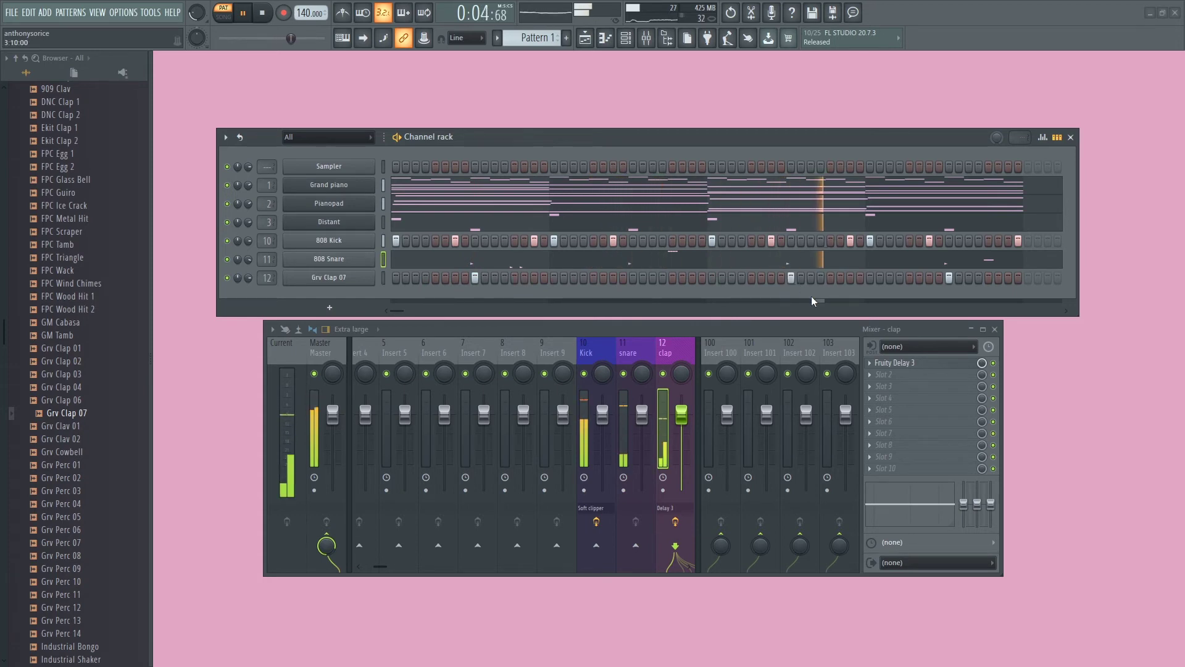
Remove the bar 4 hit in the Grv Clap 07 piano roll and duplicate bar 1 into bar 2.
right_click(381, 276)
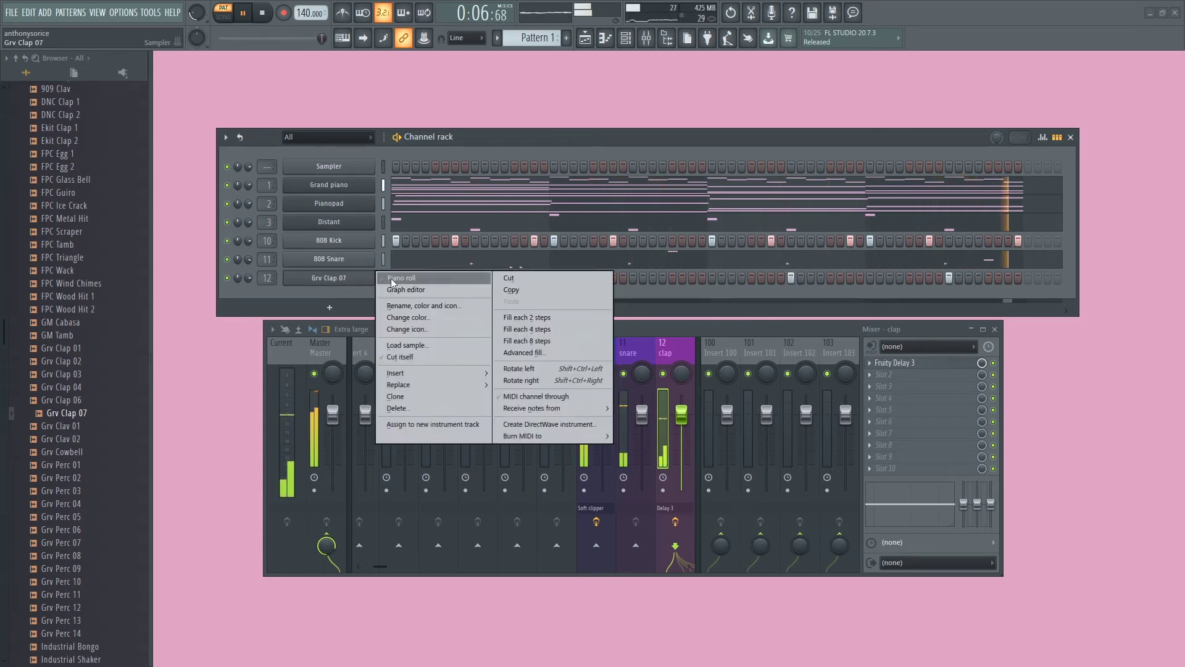
left_click(402, 276)
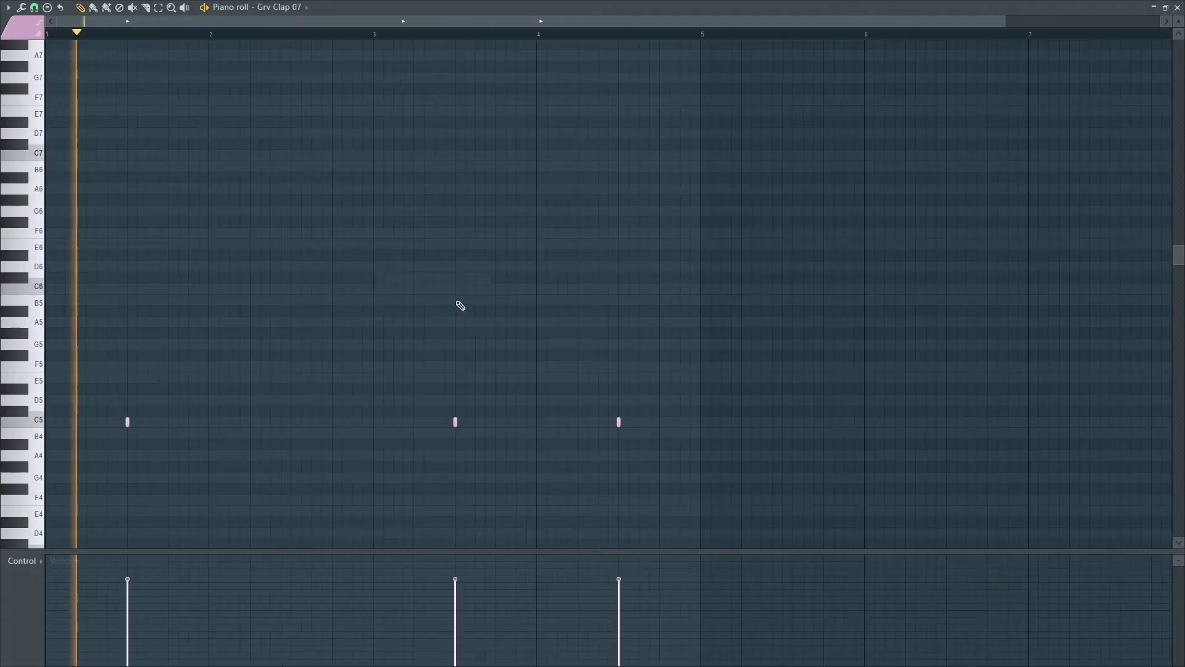
right_click(620, 423)
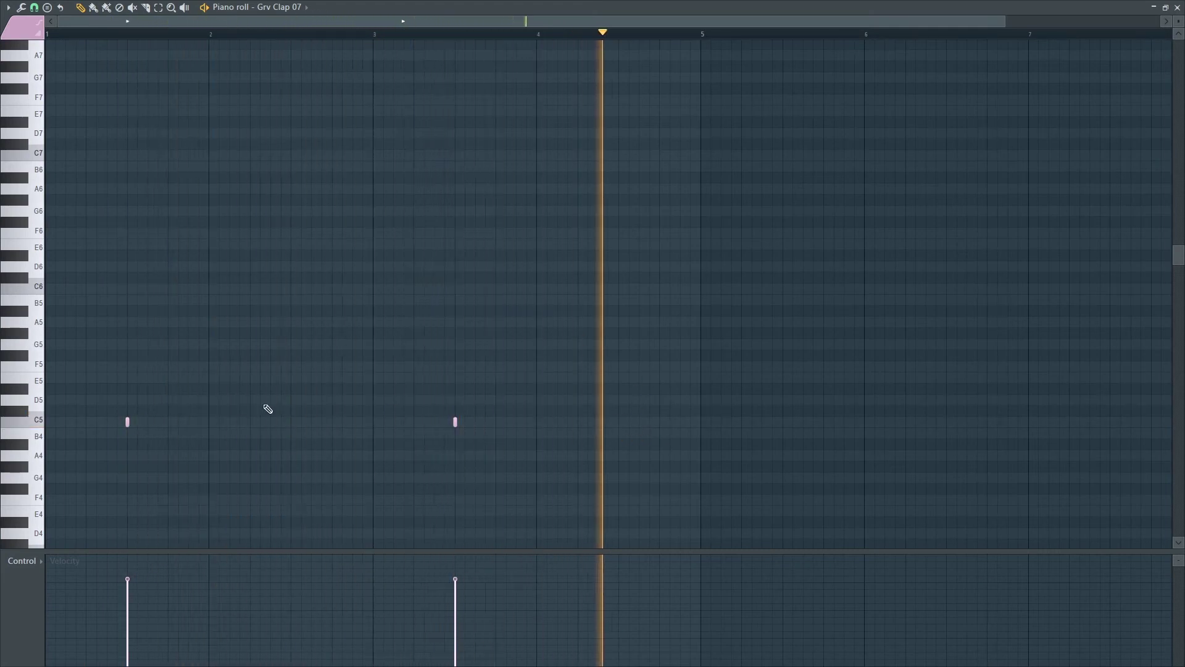
right_click(199, 39)
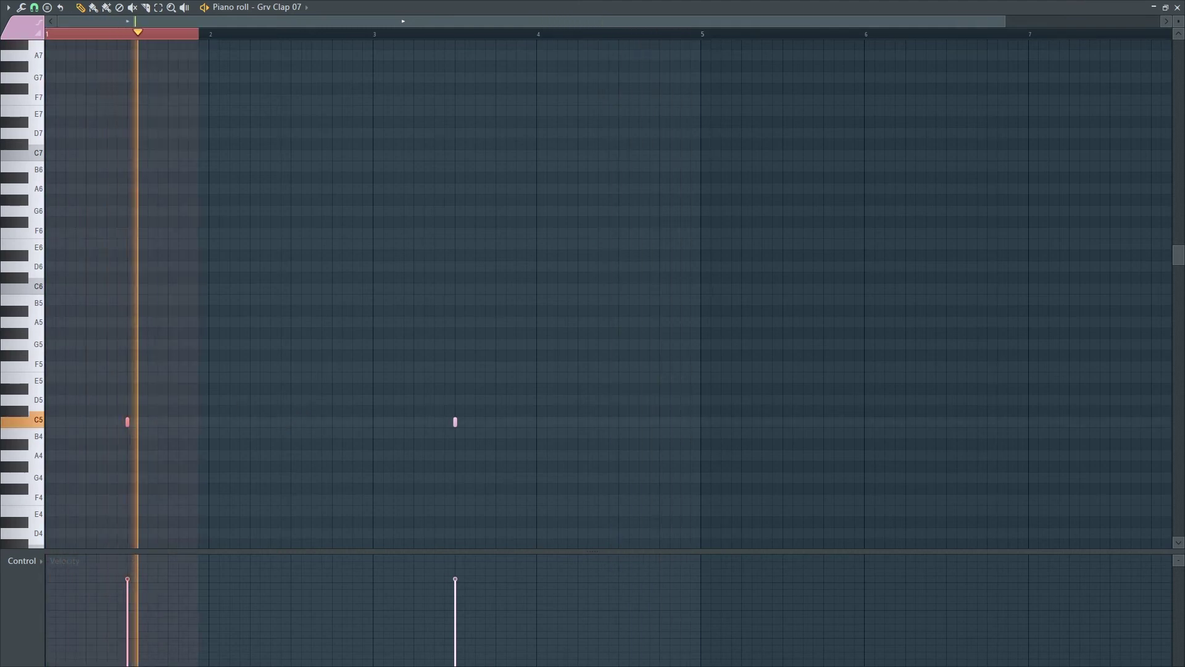
left_click(158, 35)
right_click(208, 37)
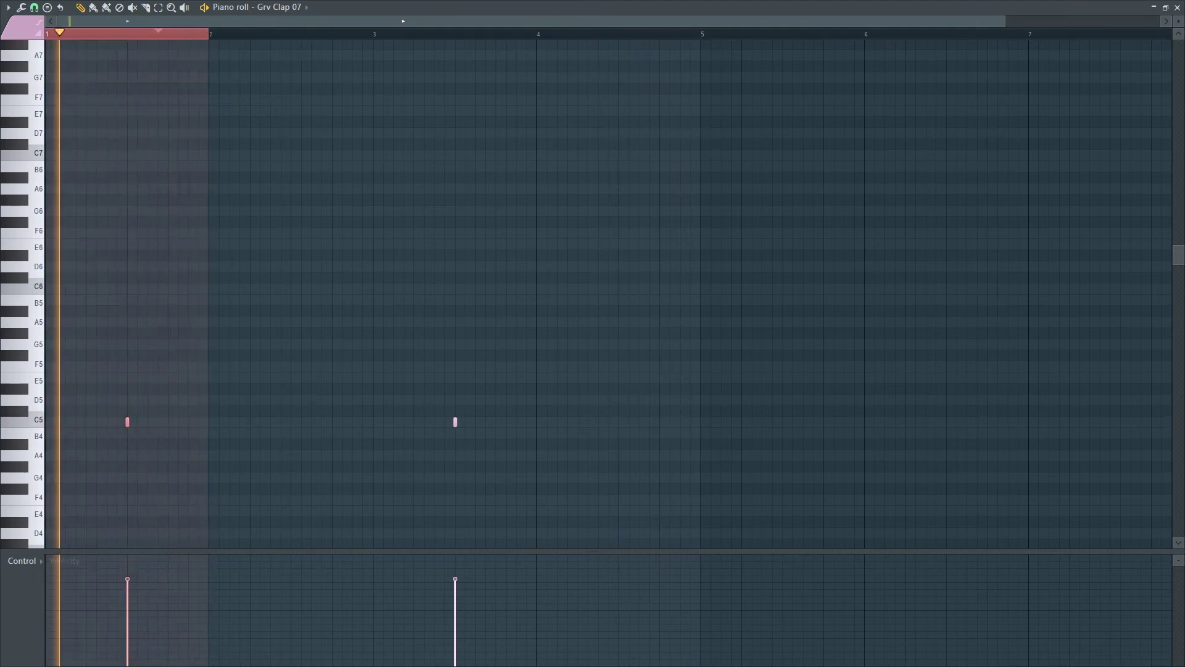
key("ctrl+b")
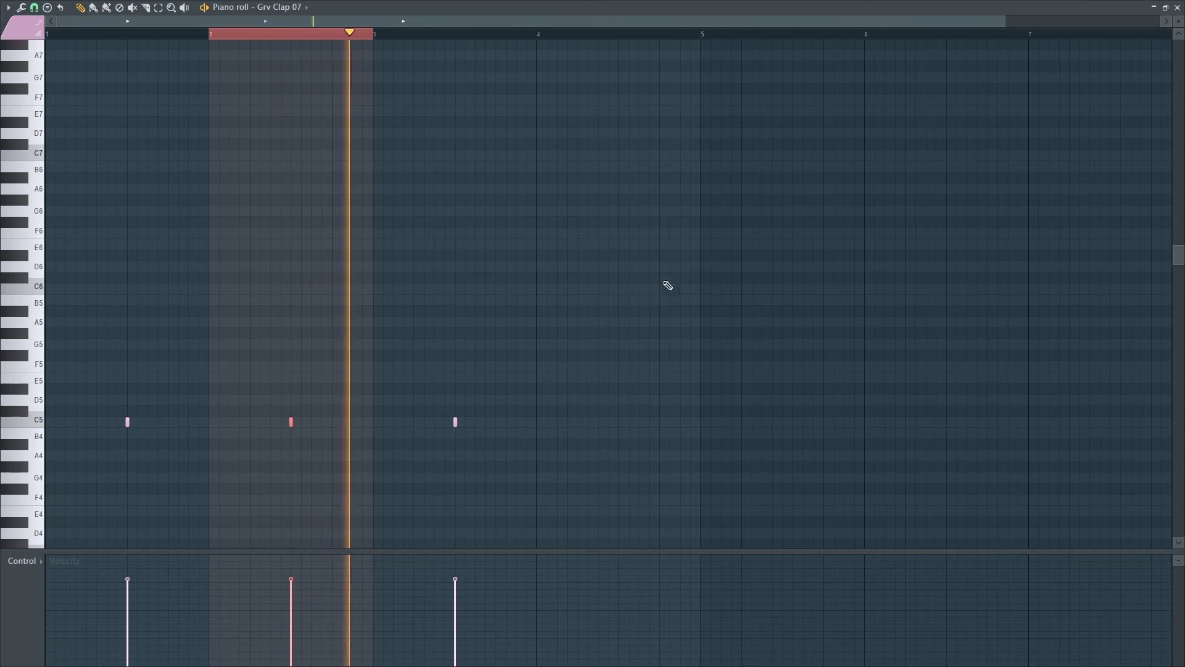
Place a Grv Clap 07 hit on step 9 of bar 4 at C5 and clear the time selection.
right_click(536, 34)
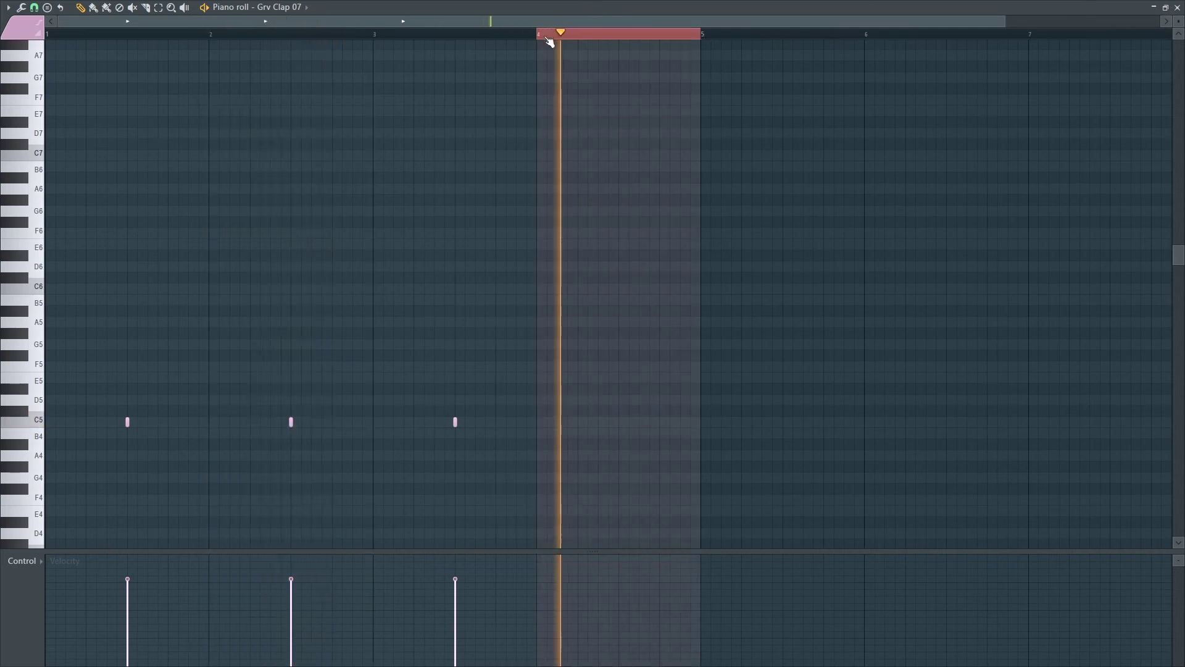
left_click(341, 425)
left_click_drag(338, 429, 620, 430)
double_click(630, 34)
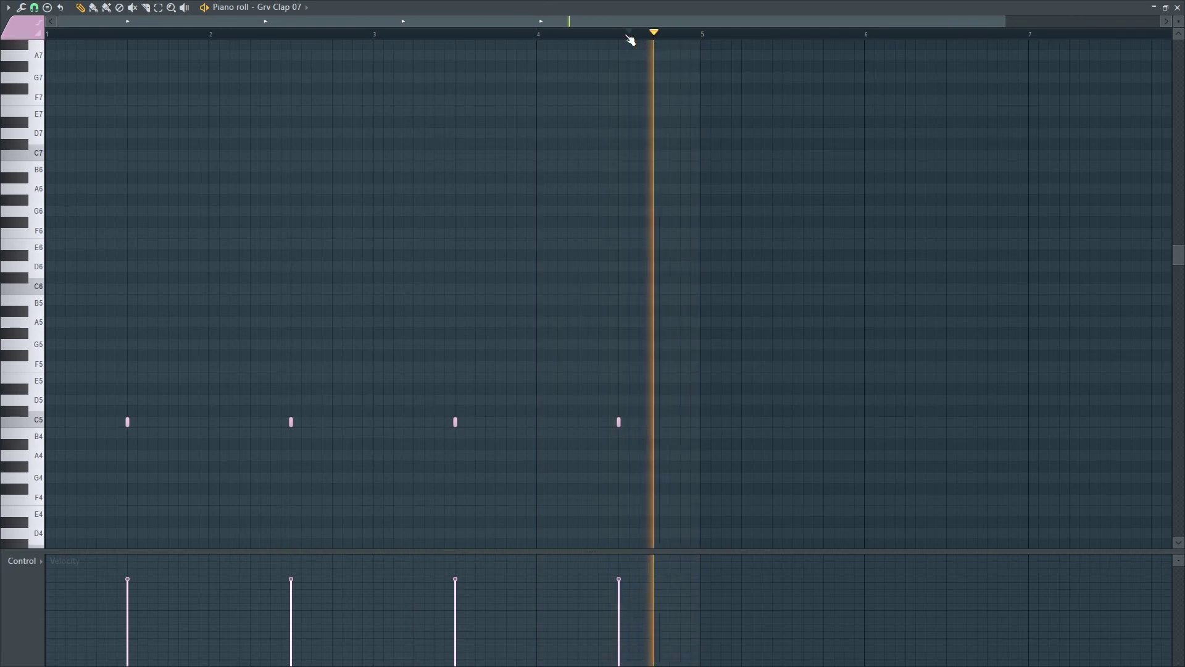
Remove the Grv Clap 07 hits from bars 1 and 3 and close the piano roll.
right_click(127, 421)
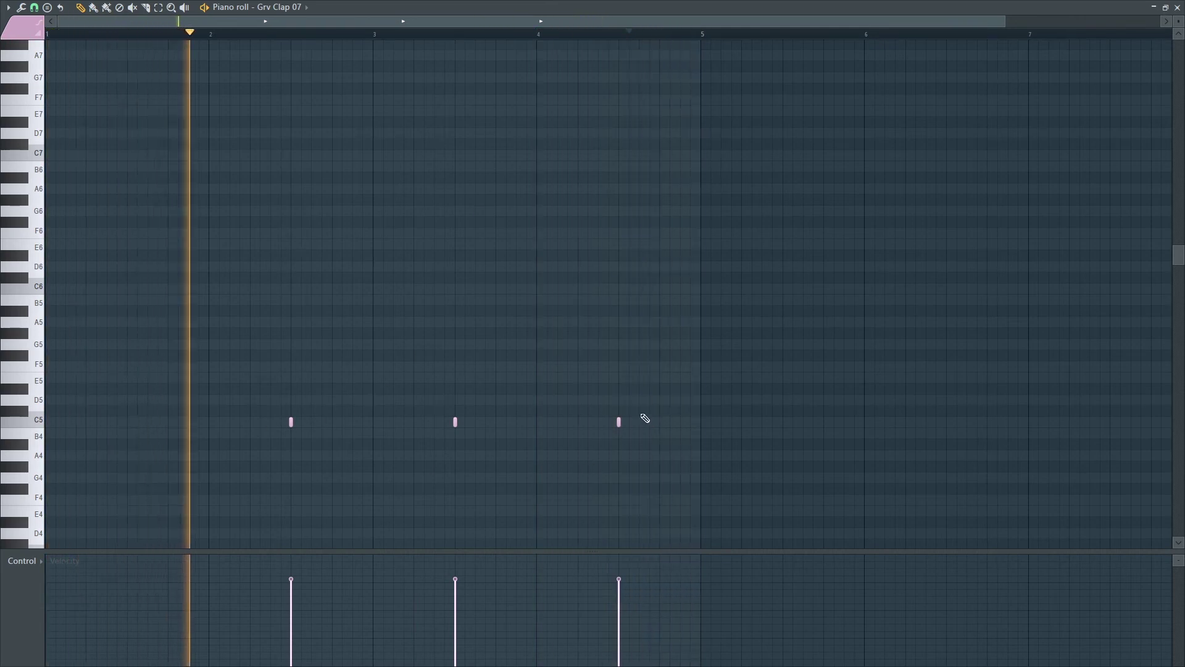
right_click(454, 424)
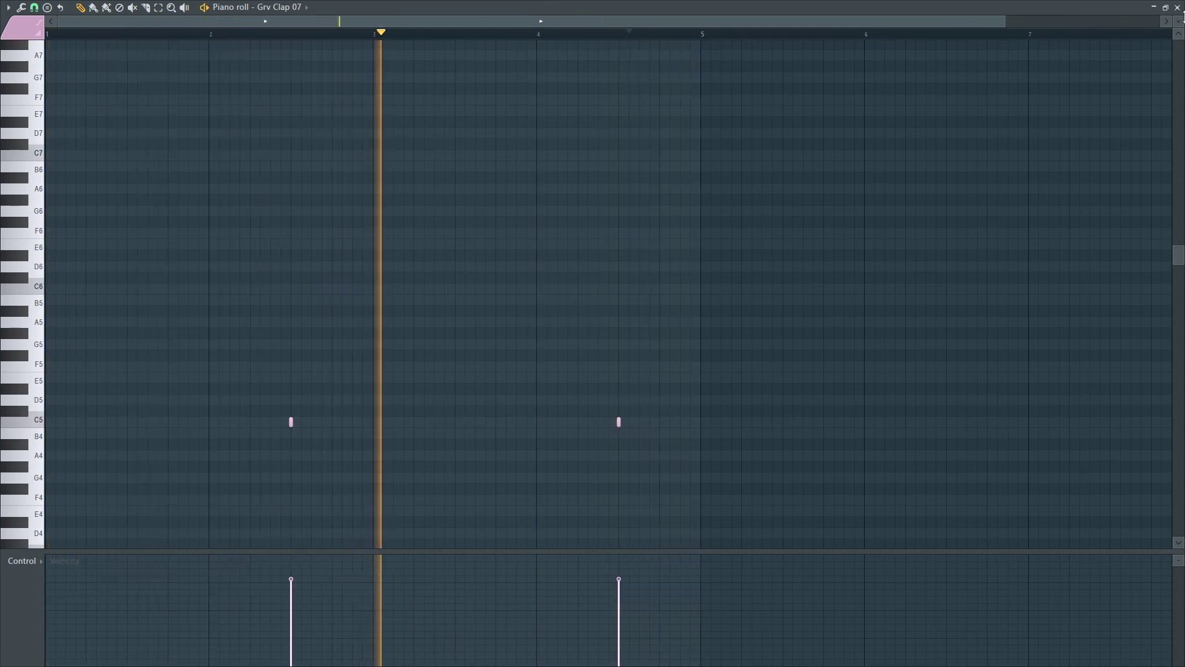
left_click(1175, 7)
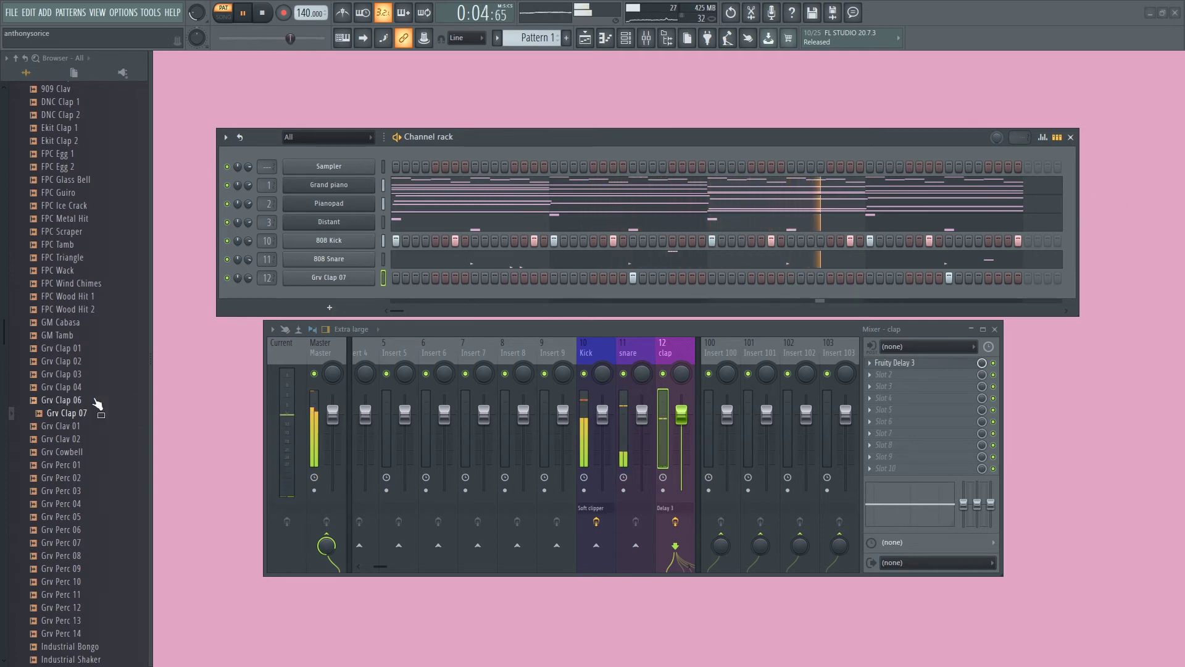
Stop playback and open the Hats folder of the Drums pack to preview the 808 CH sample.
left_click(268, 11)
scroll(71, 212, "up", 10)
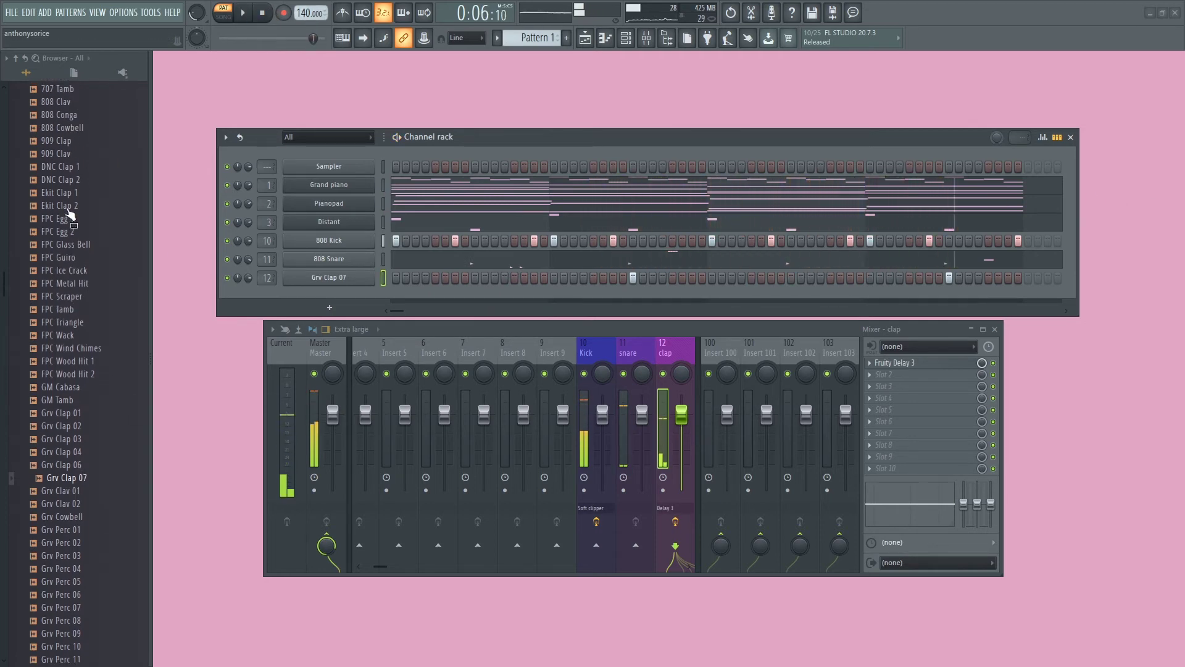
left_click(71, 284)
scroll(73, 289, "up", 5)
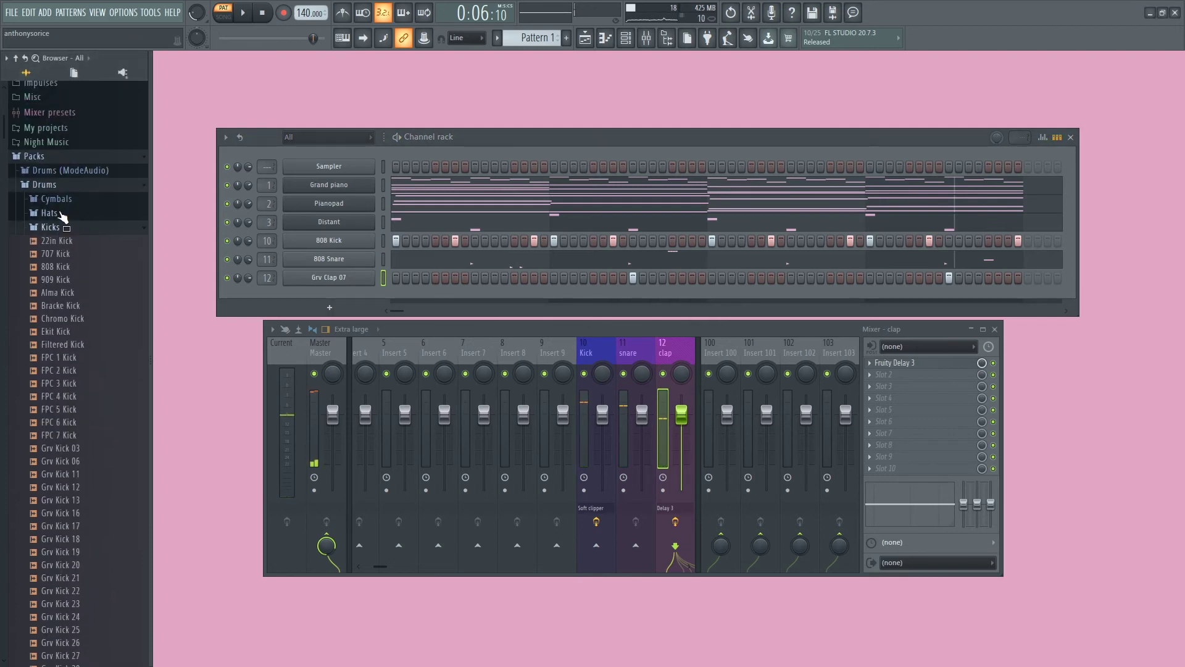
left_click(79, 278)
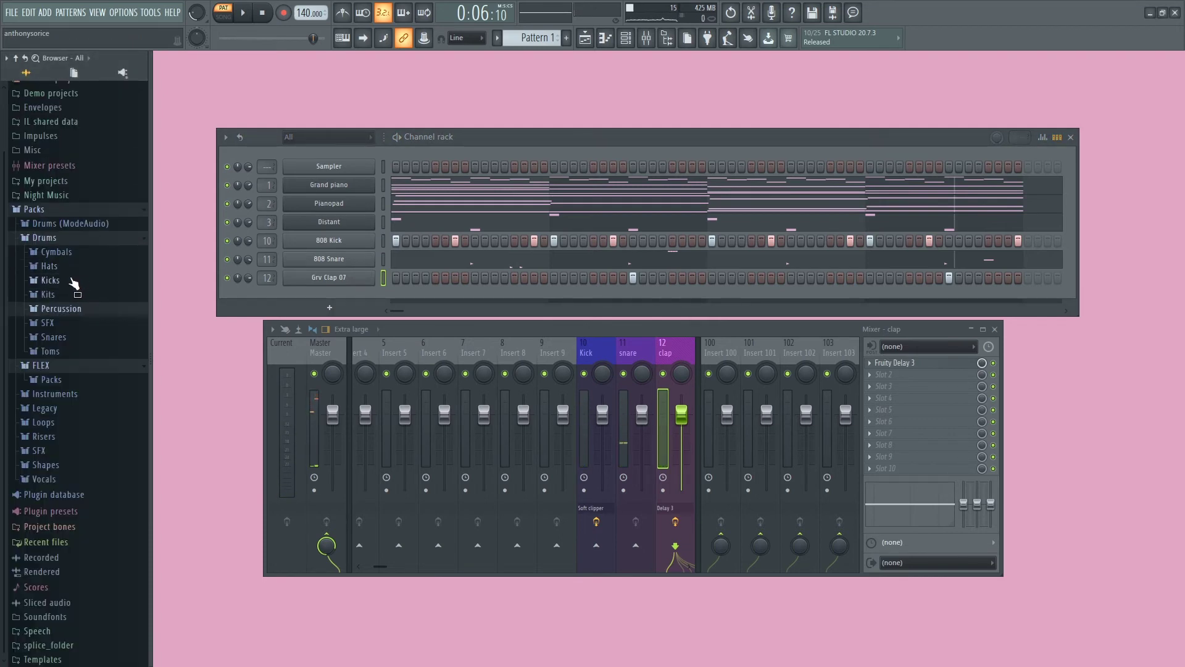
left_click(61, 268)
left_click(62, 293)
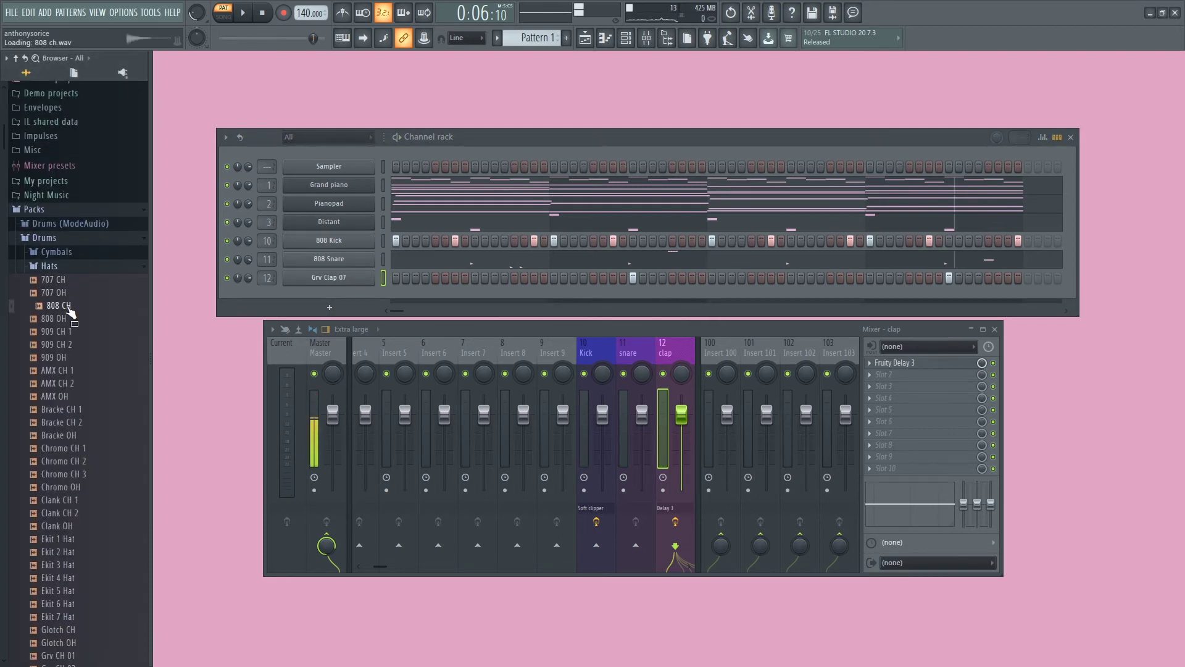
Add 808 CH as a new channel below Grv Clap 07 and fill each 2 steps of its pattern.
left_click_drag(322, 304, 336, 305)
right_click(329, 296)
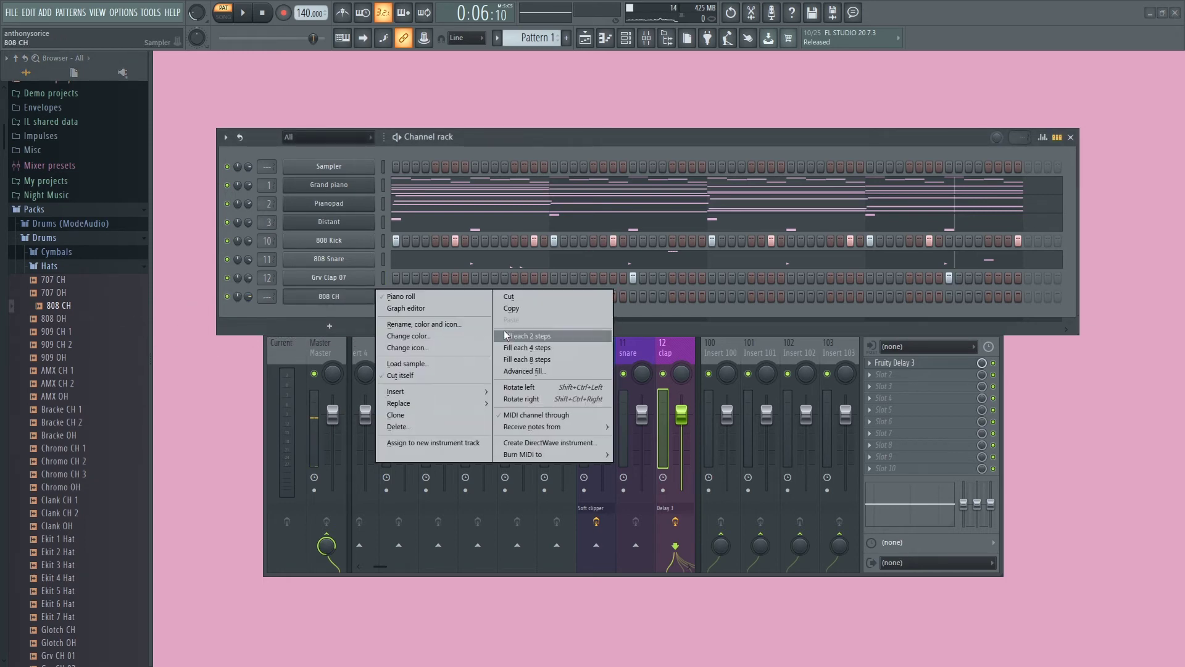
left_click(513, 335)
Set the 808 CH filter frequency (Mod X) to 93%, close the channel settings and play the pattern.
left_click(329, 295)
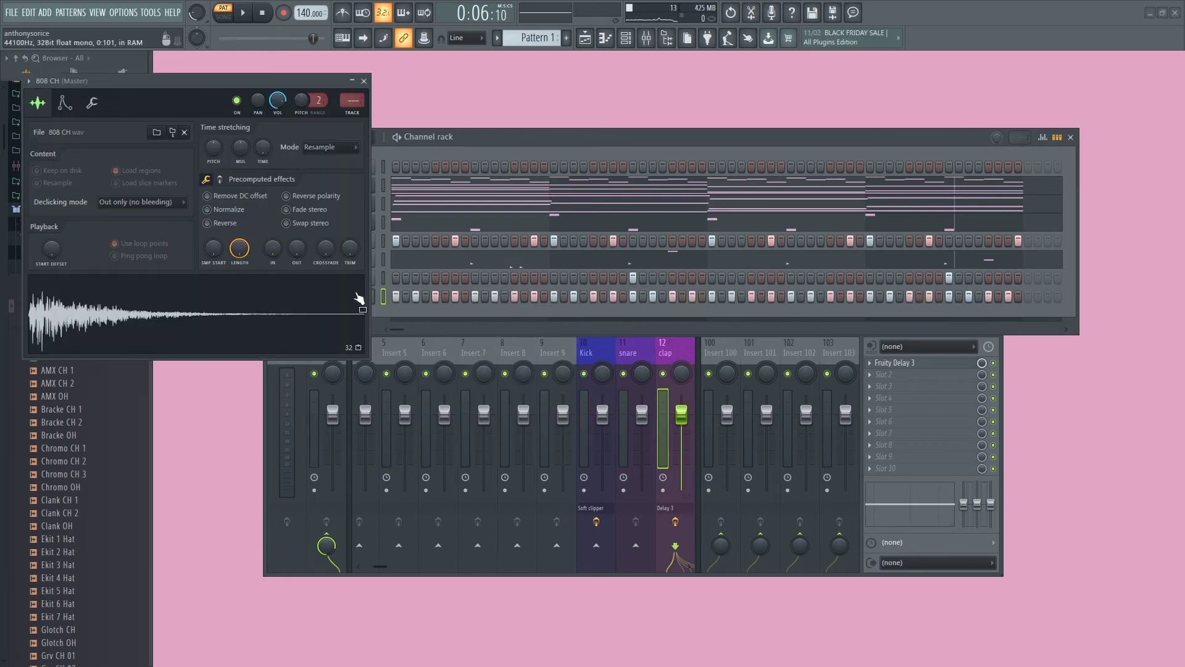
left_click(65, 102)
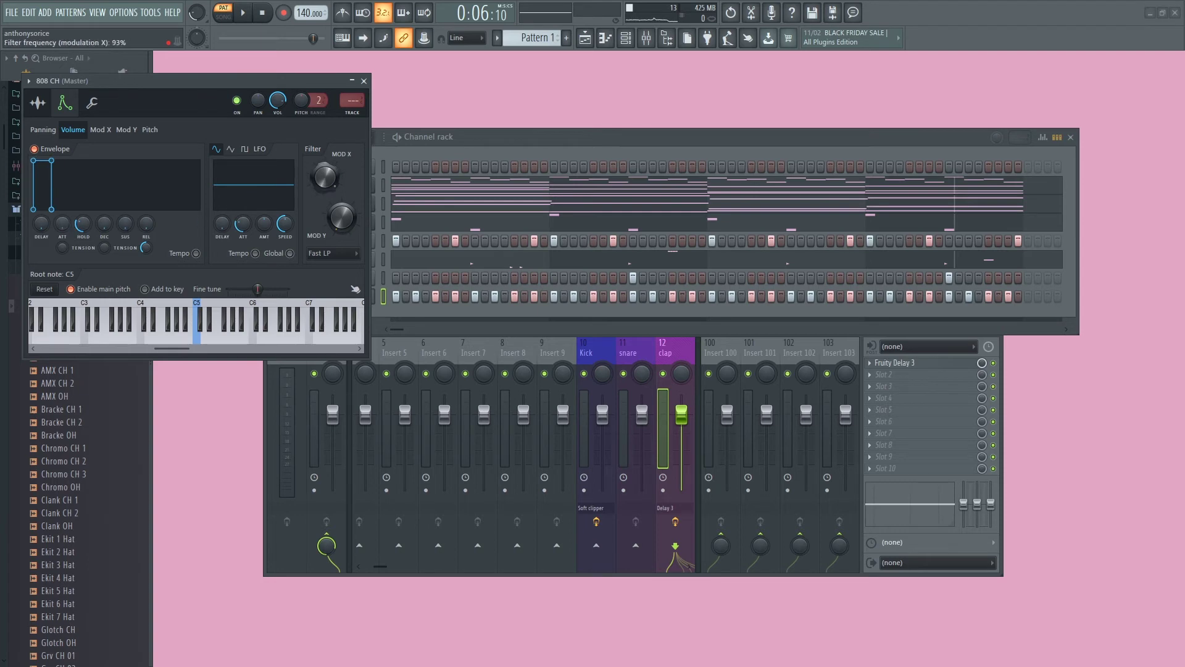
left_click(364, 80)
key("space")
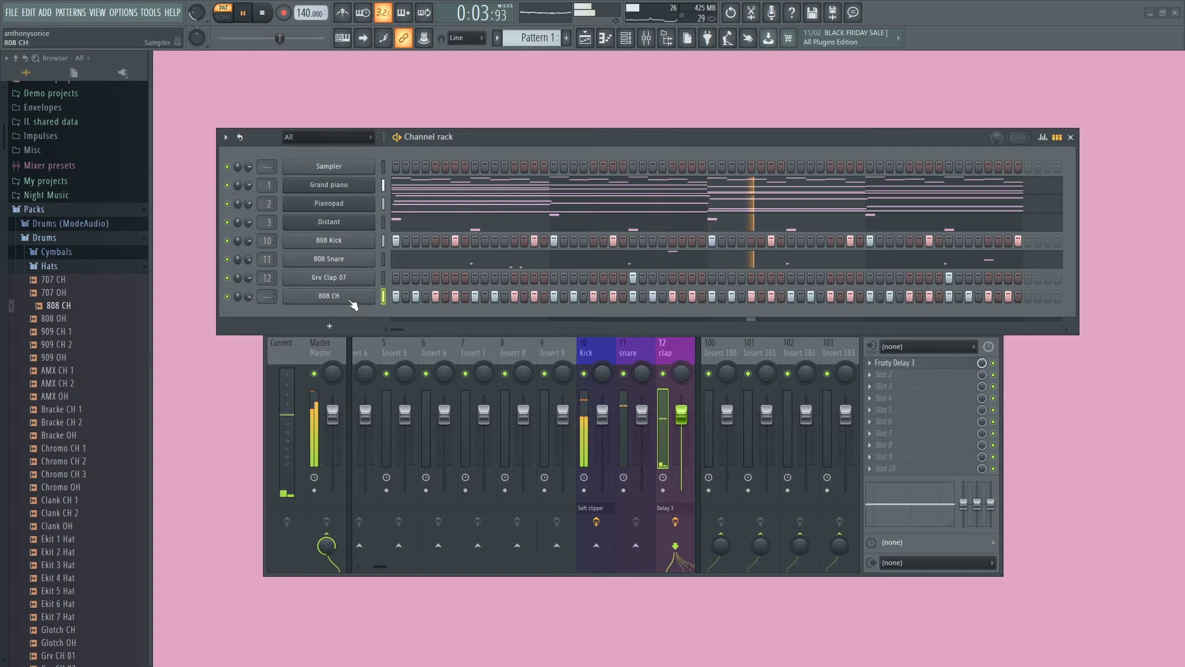
Open the 808 CH piano roll and place an A4 hit on step 2 of bar 1.
right_click(370, 294)
left_click(387, 291)
scroll(483, 256, "up", 3)
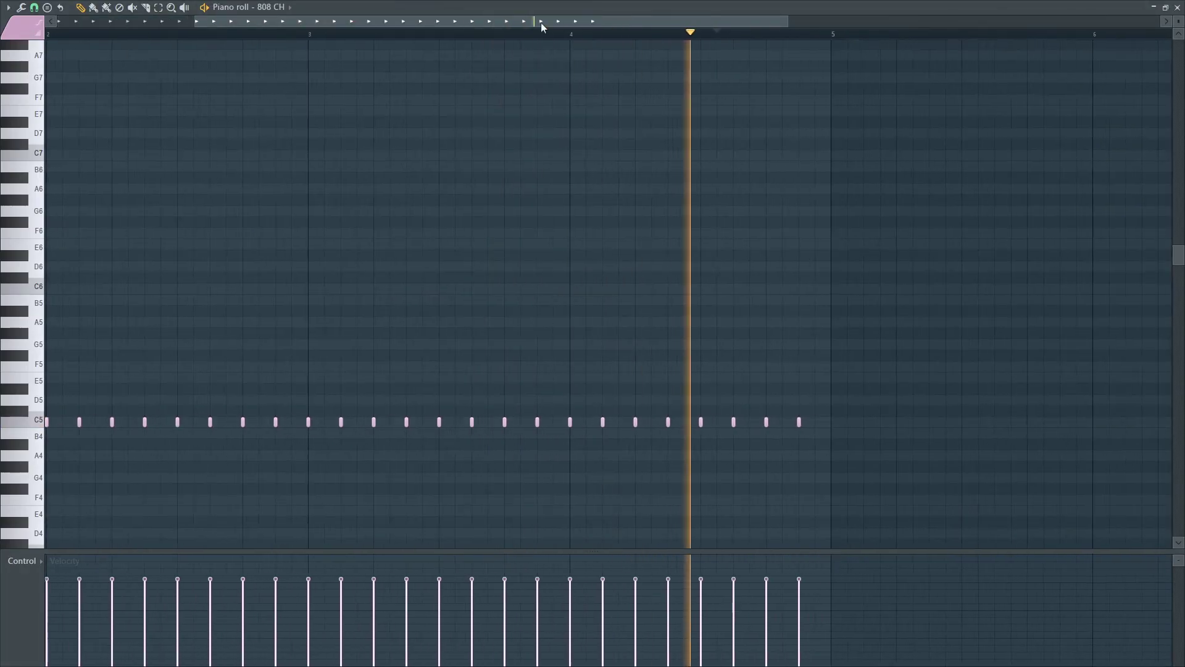
left_click_drag(540, 23, 399, 24)
key("space")
left_click(65, 457)
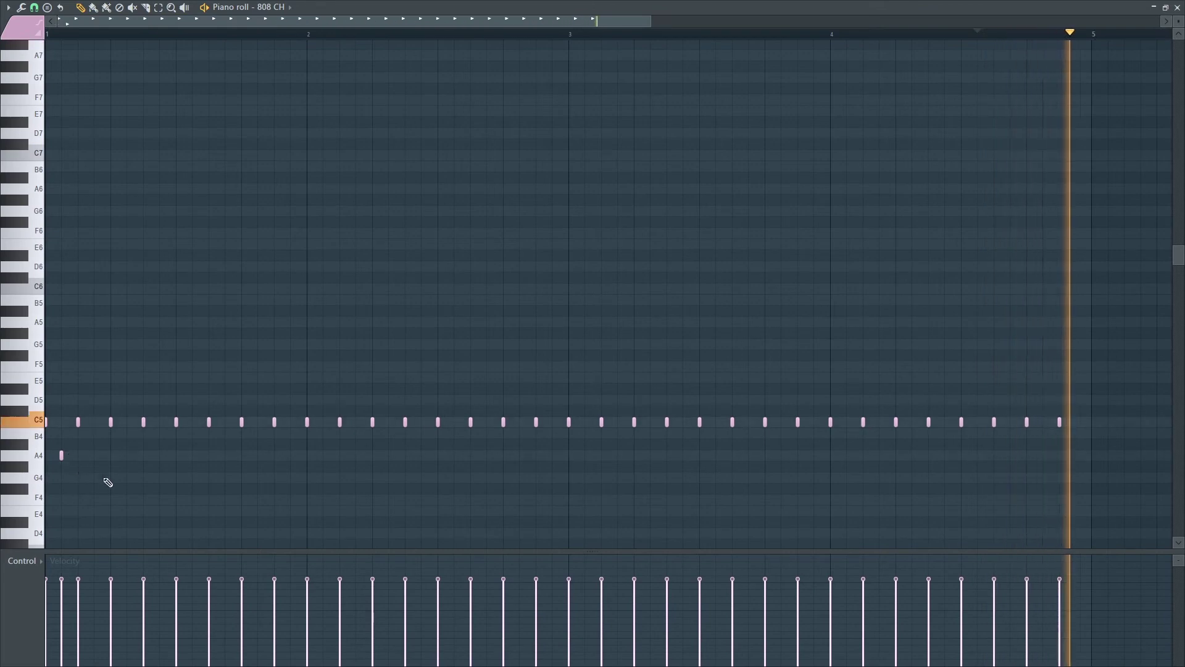
key("space")
key("space")
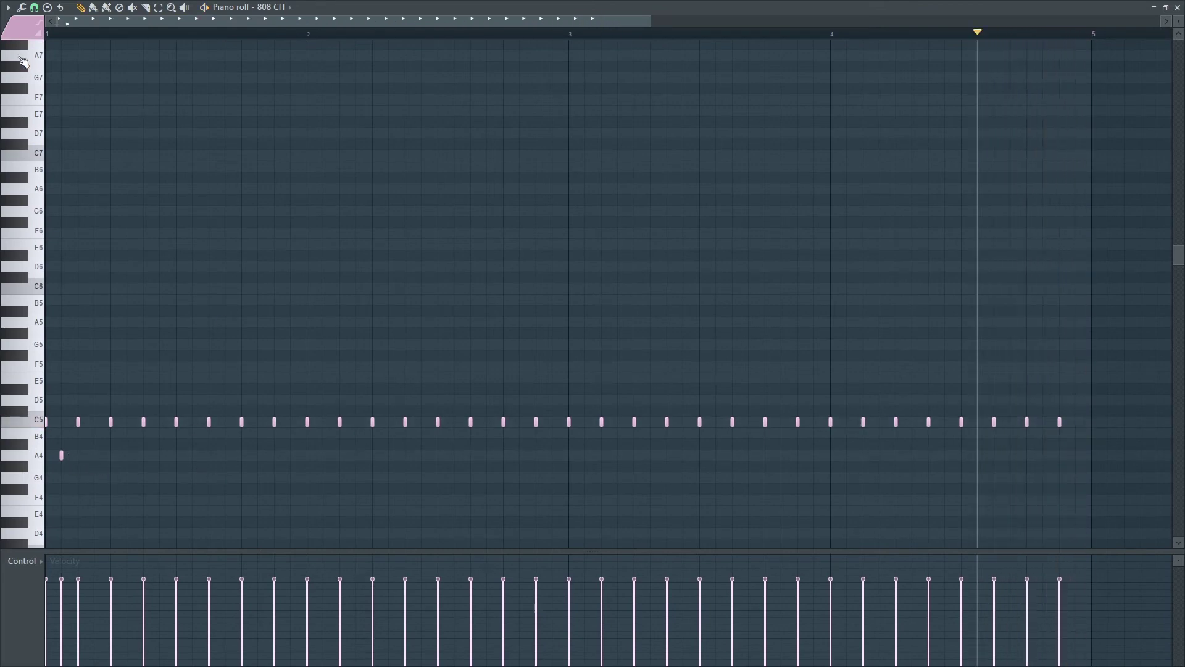
Raise the velocity of the A4 hi-hat hit in bar 1 and audition the pattern from the start.
key("space")
key("space")
key("space")
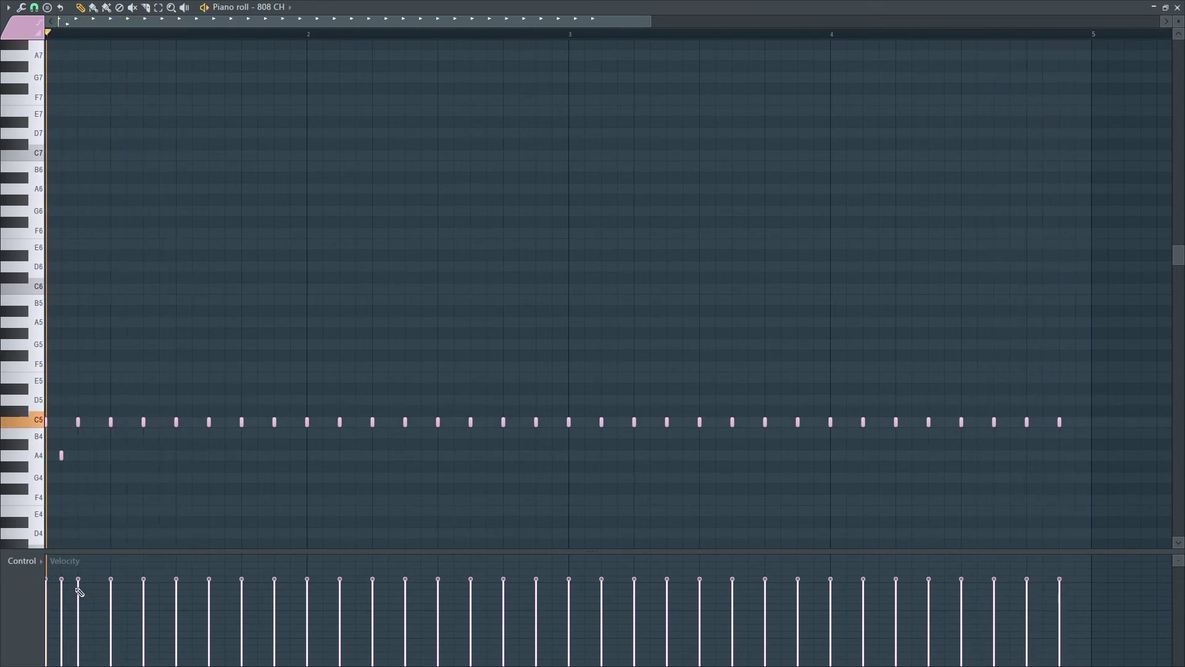
key("space")
key("space")
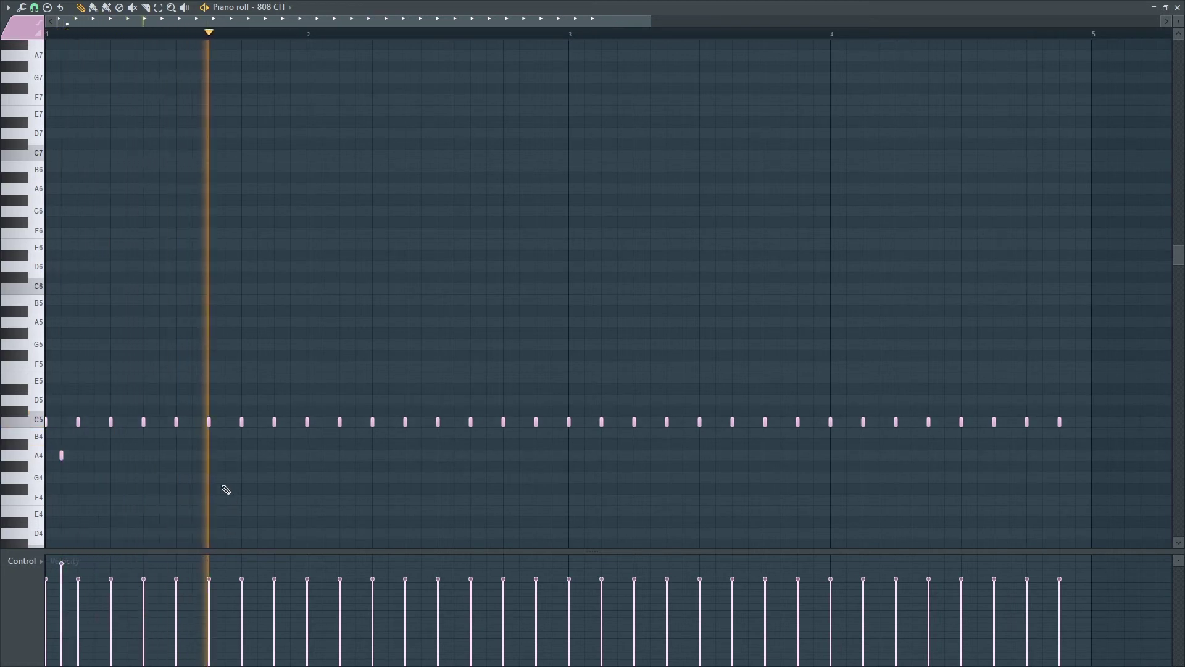
Place a G#4 hit on step 12 of bar 1, and try and remove a G4 hit on step 15.
key("space")
key("space")
left_click(225, 466)
left_click(274, 477)
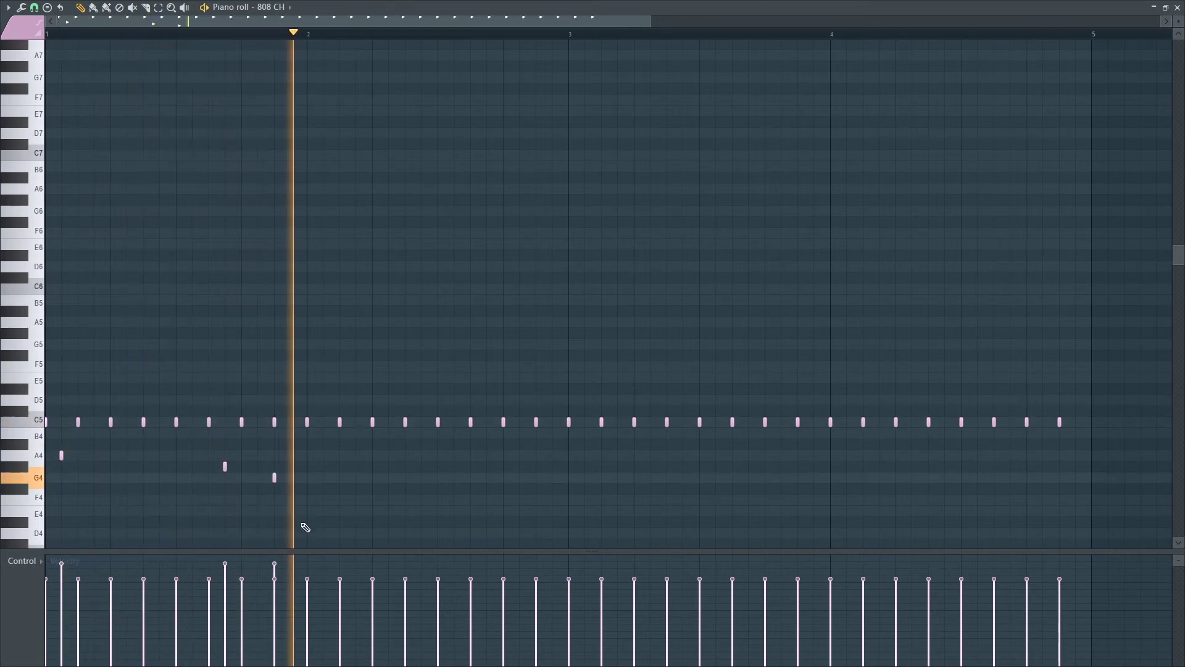
key("space")
key("space")
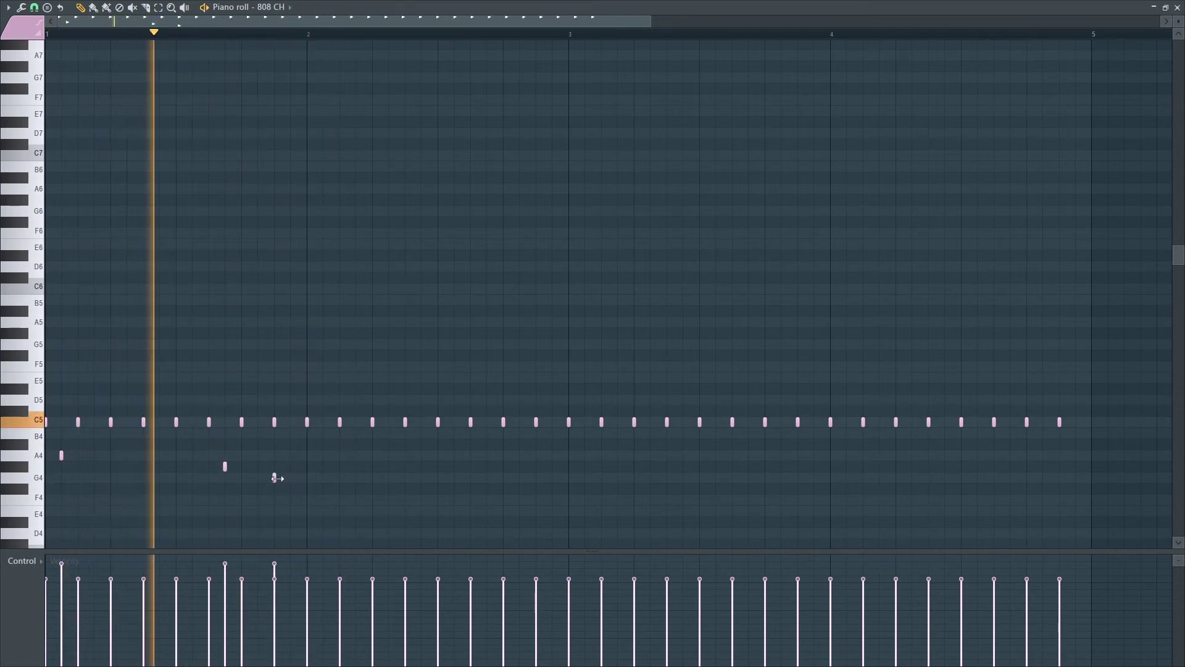
right_click(274, 478)
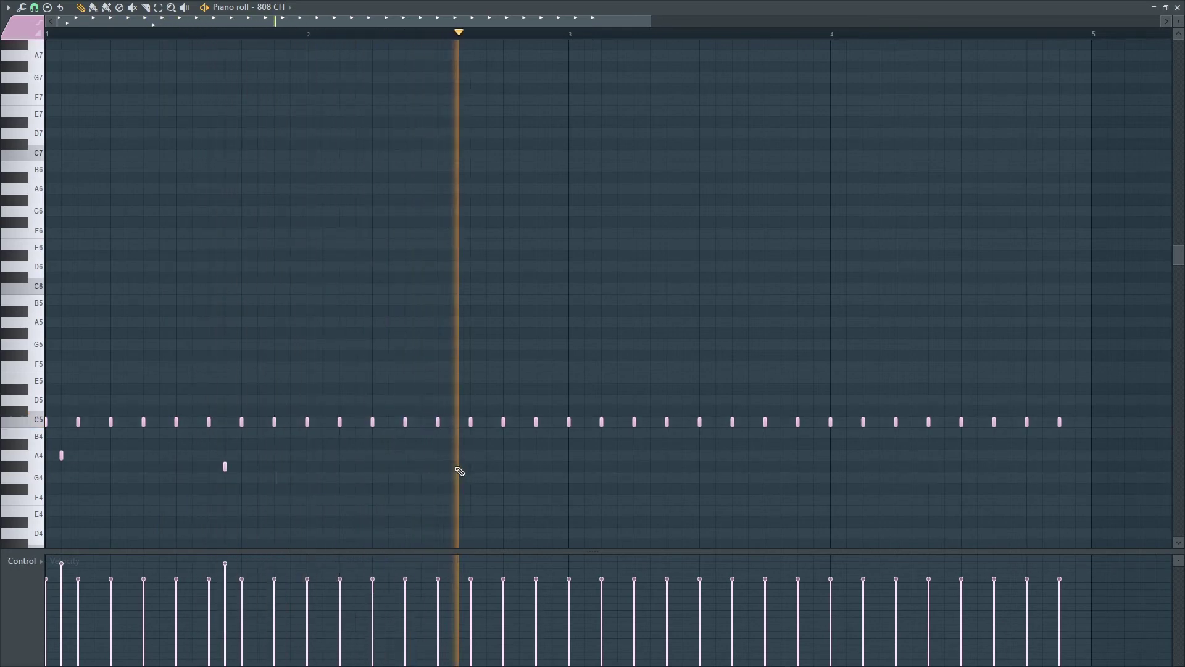
Try A4 hi-hat hits on steps 12 and 14 of bar 2, moving the pair to steps 14 and 16.
key("space")
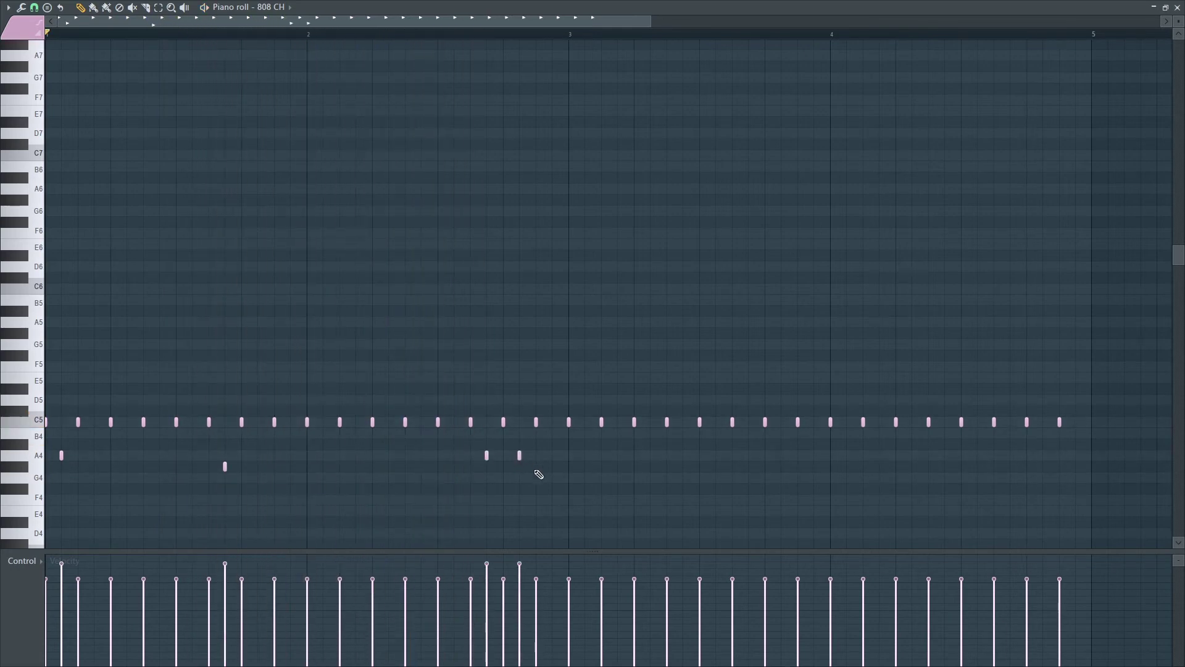
key("space")
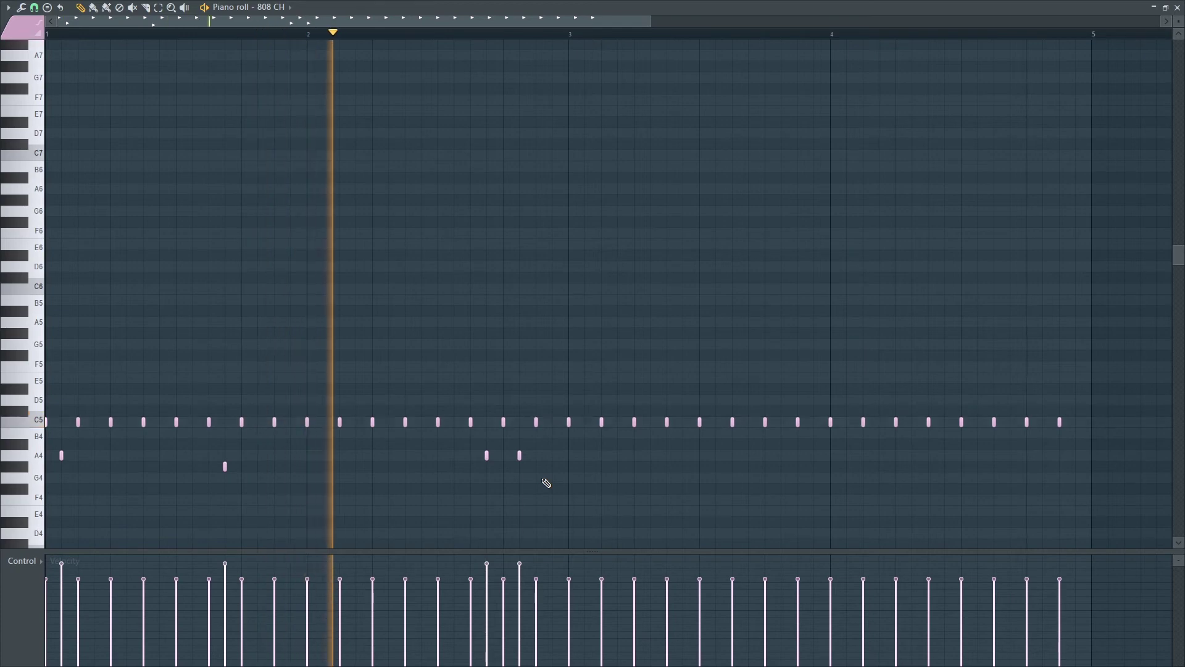
key("space")
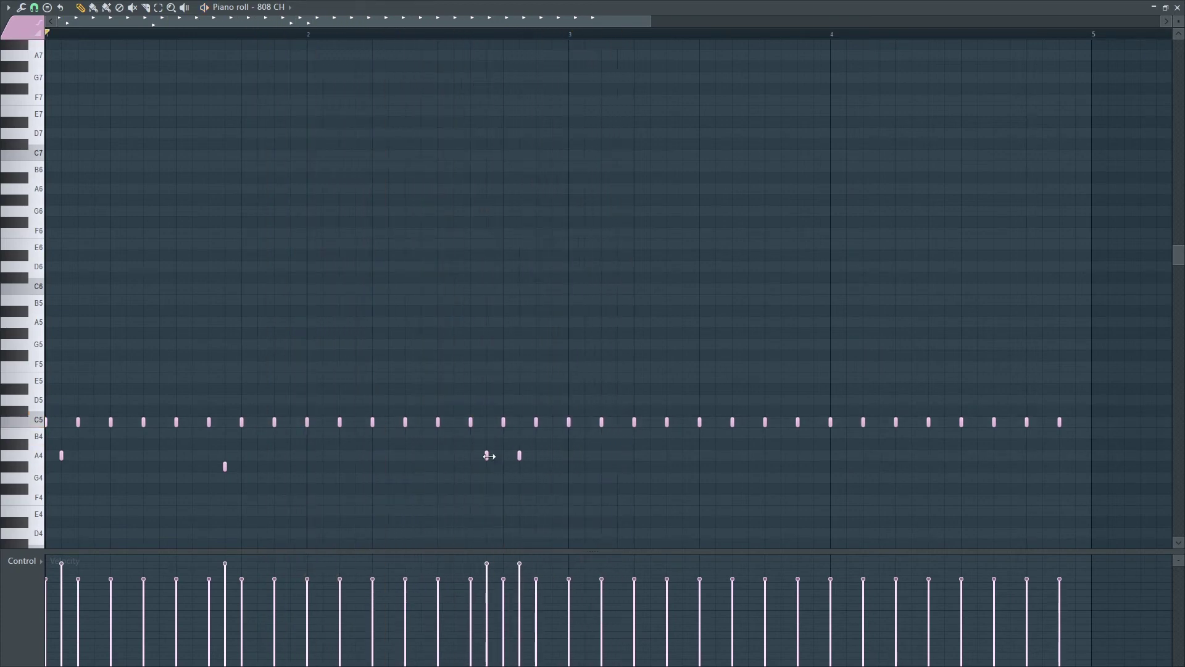
left_click(555, 458)
key("space")
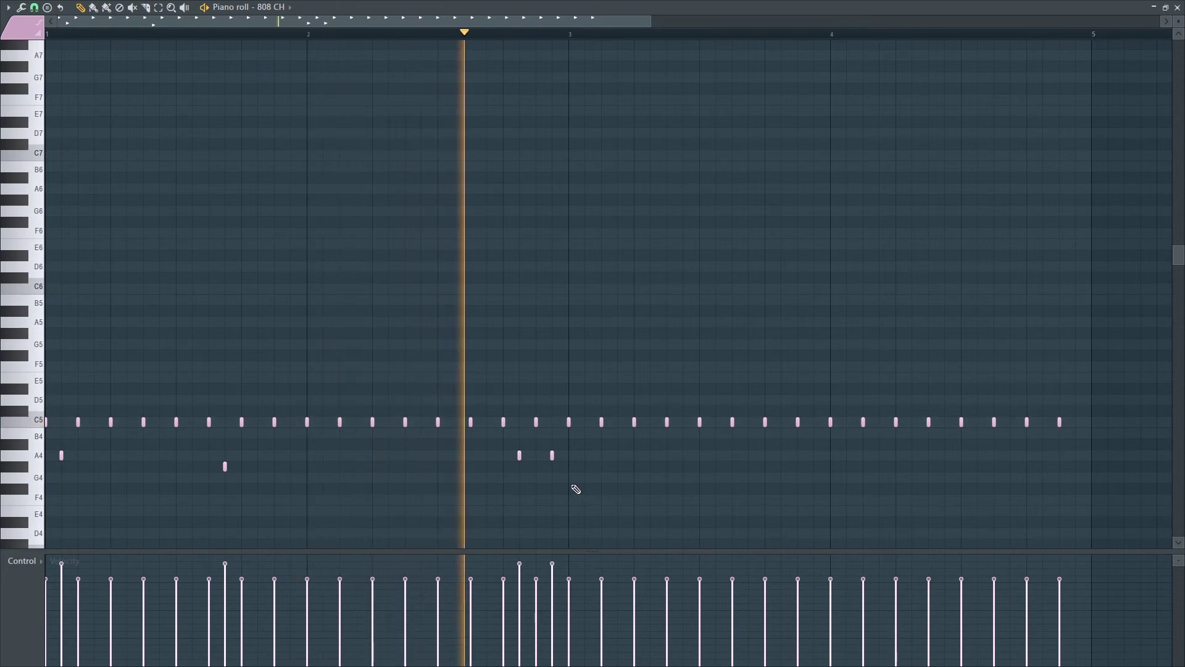
key("space")
key("space")
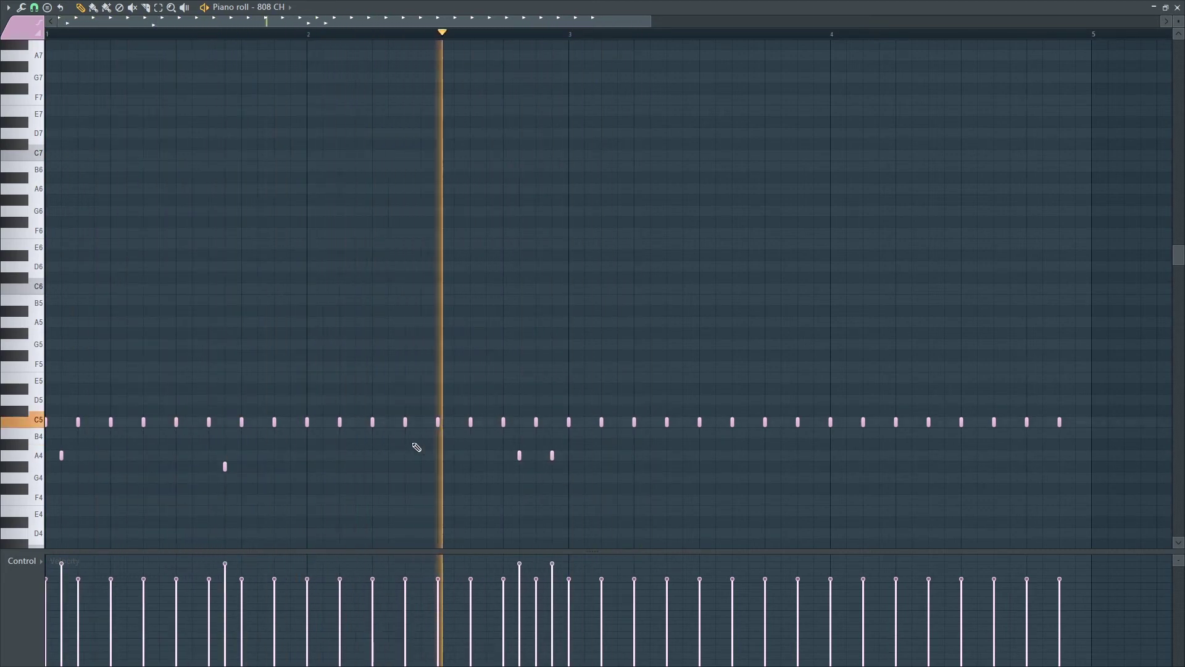
Place hi-hat hits at E5 on step 2 and A5 on step 4 of bar 2, and remove the A4 hit on step 14.
key("space")
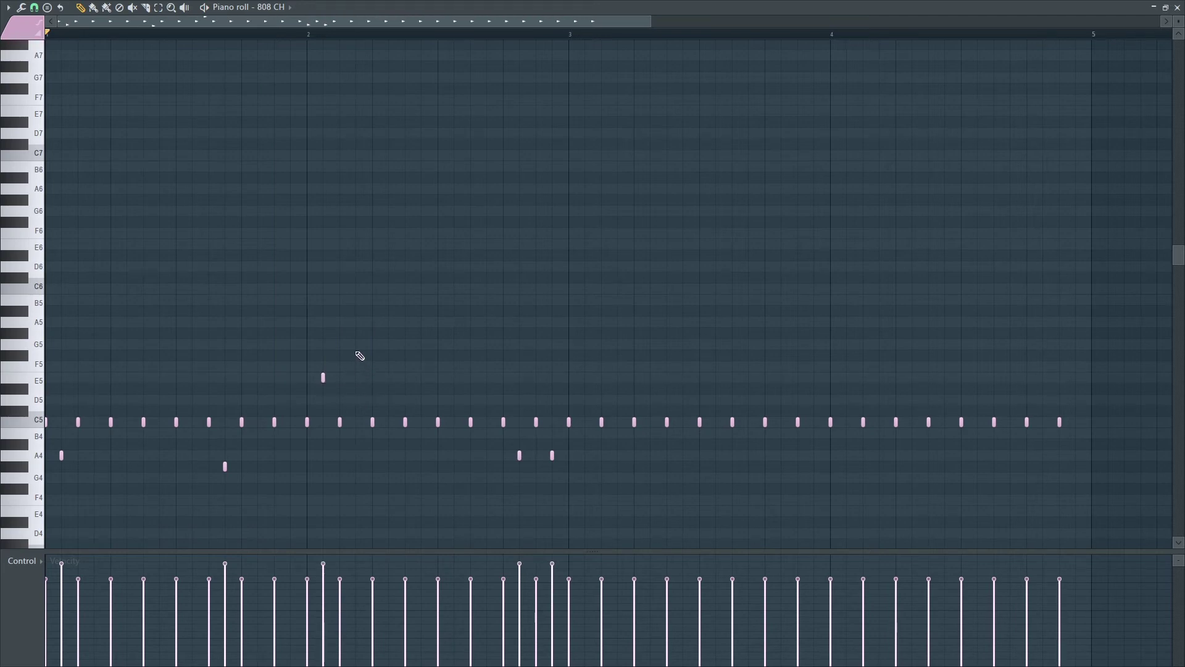
key("space")
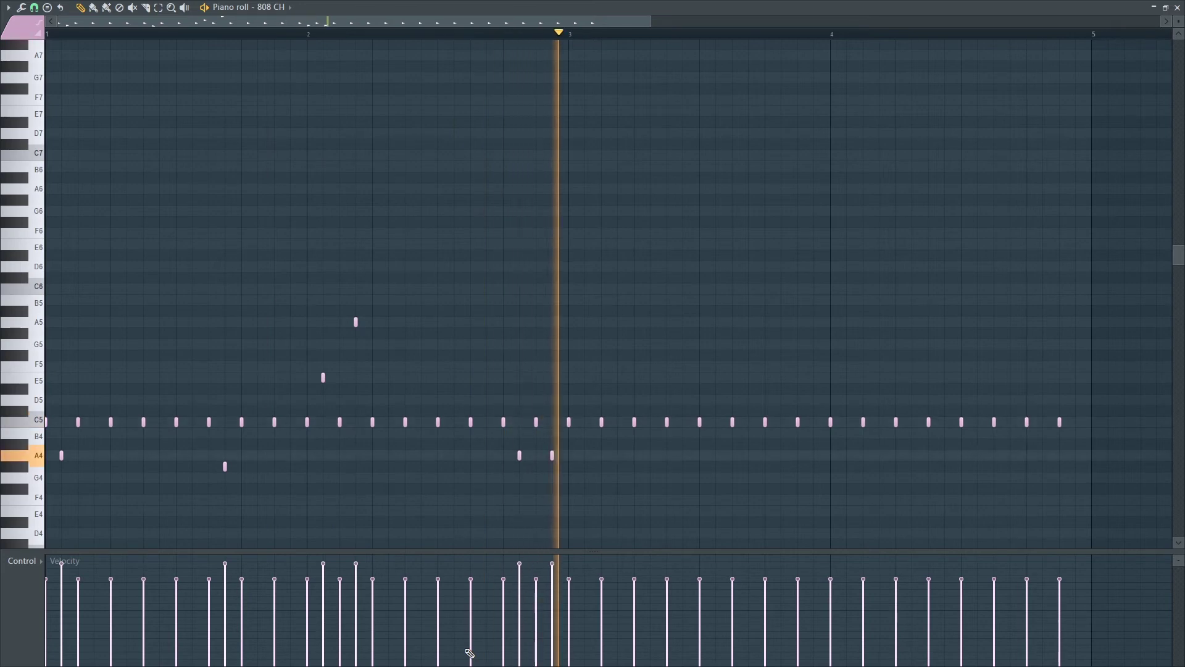
key("space")
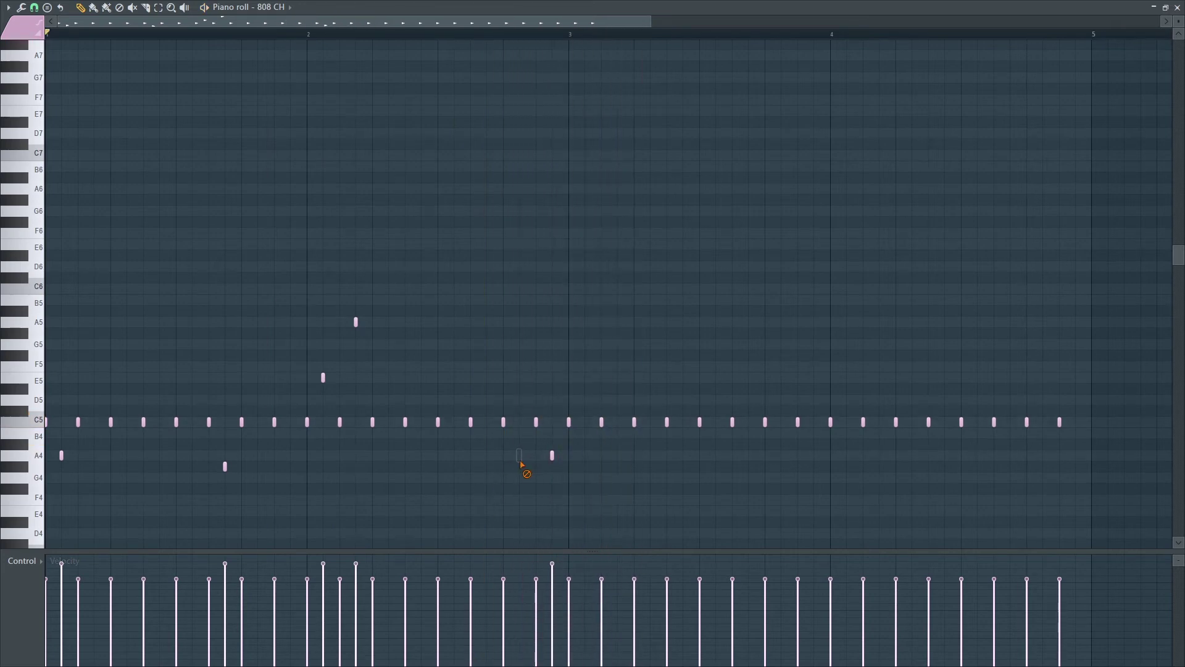
key("space")
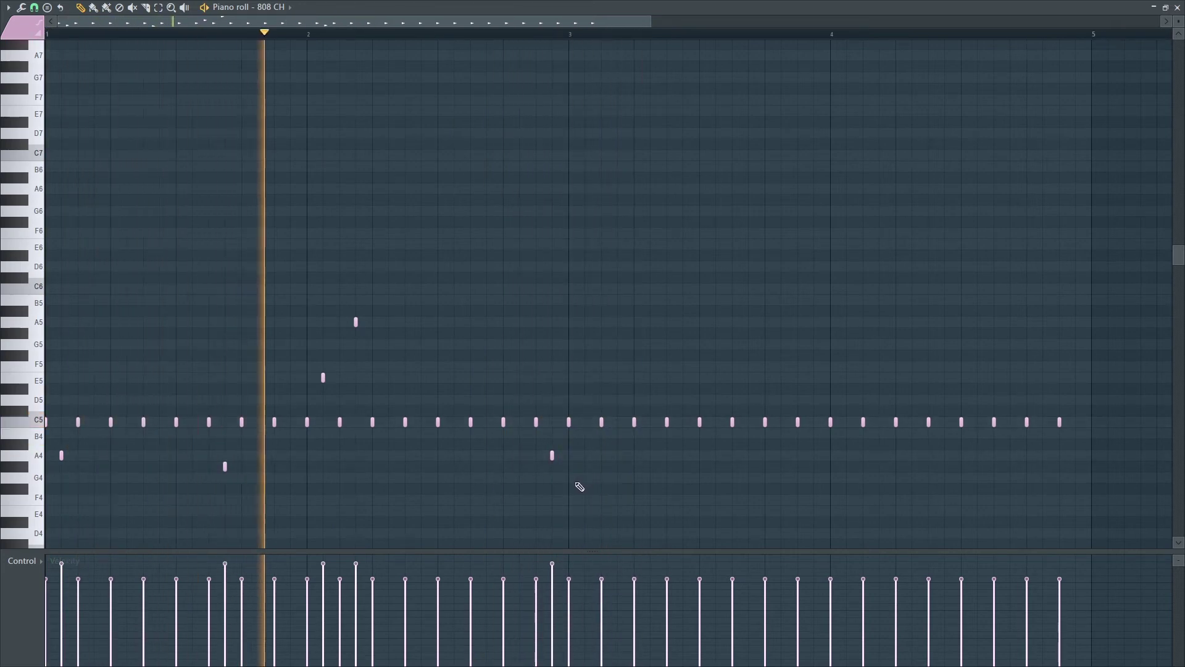
Try a hi-hat roll at the end of bar 2 by making the A4 hit a full-step note and chopping it into four.
scroll(578, 487, "up", 2)
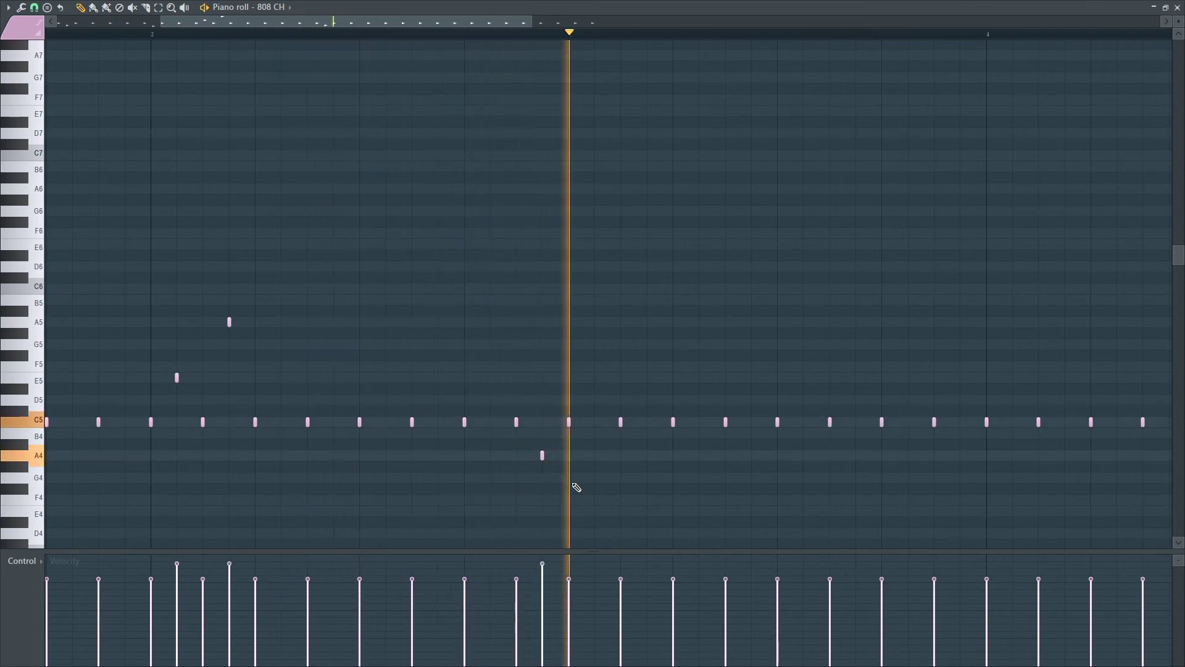
key("space")
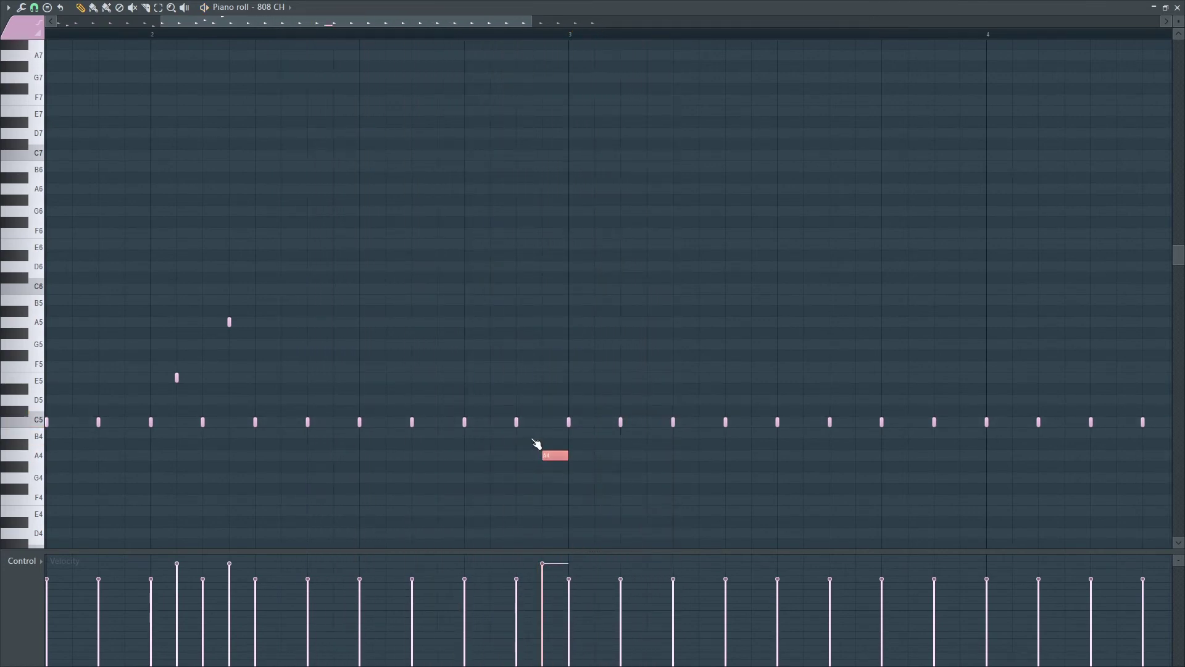
key("ctrl+u")
left_click(961, 308)
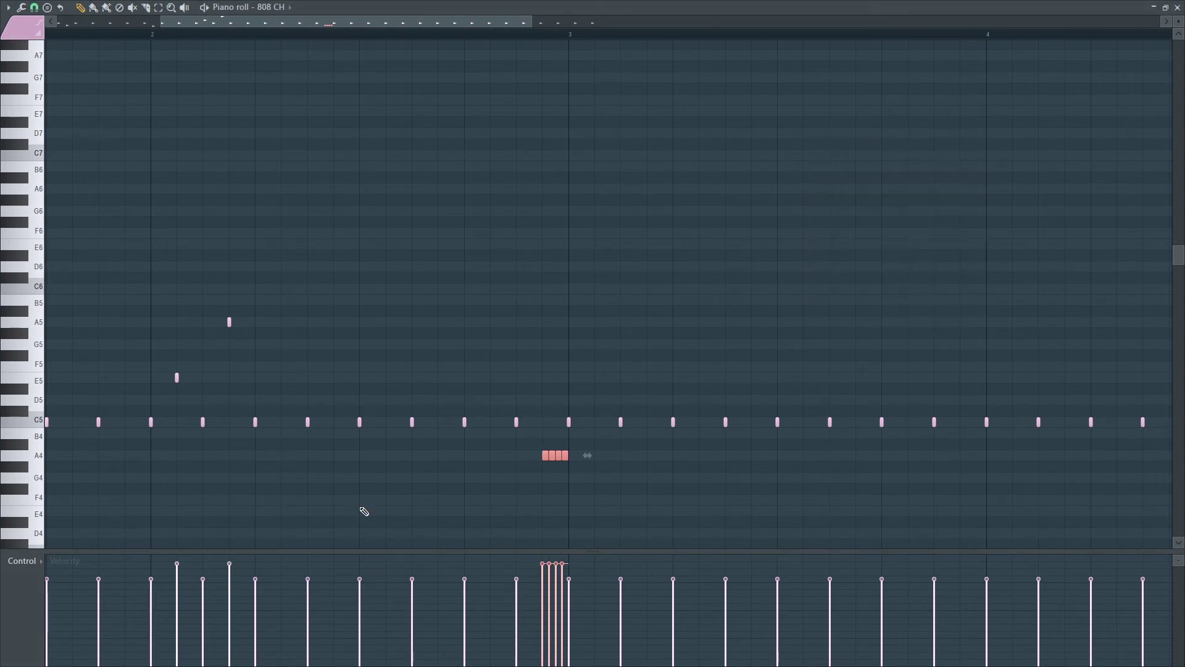
left_click_drag(439, 25, 330, 27)
scroll(368, 208, "down", 3)
key("space")
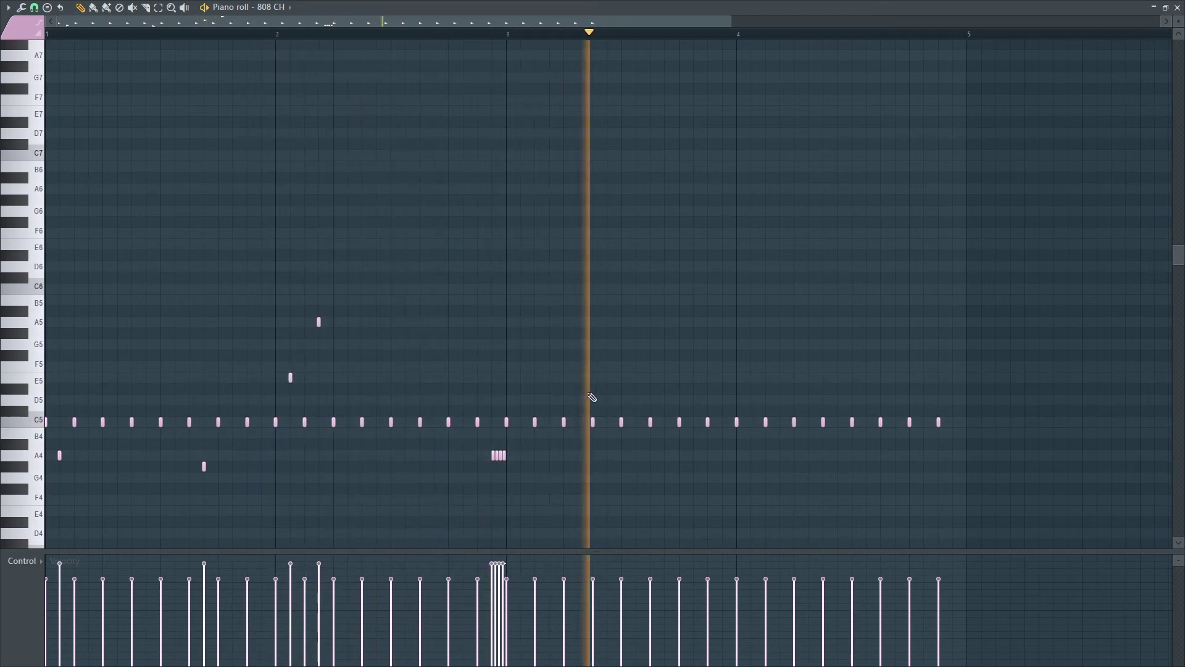
Select the four chopped hits, transpose them up an octave and lower them by semitones to C#5.
left_click_drag(519, 493, 485, 458)
key("ctrl+Up")
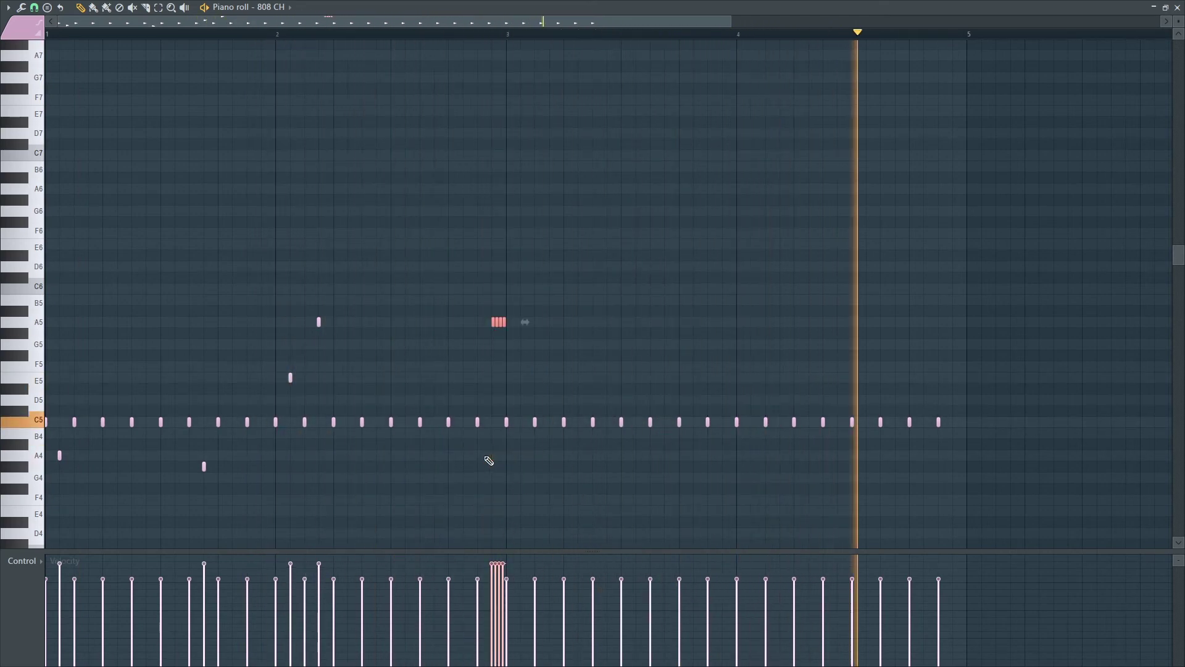
key("shift+Down")
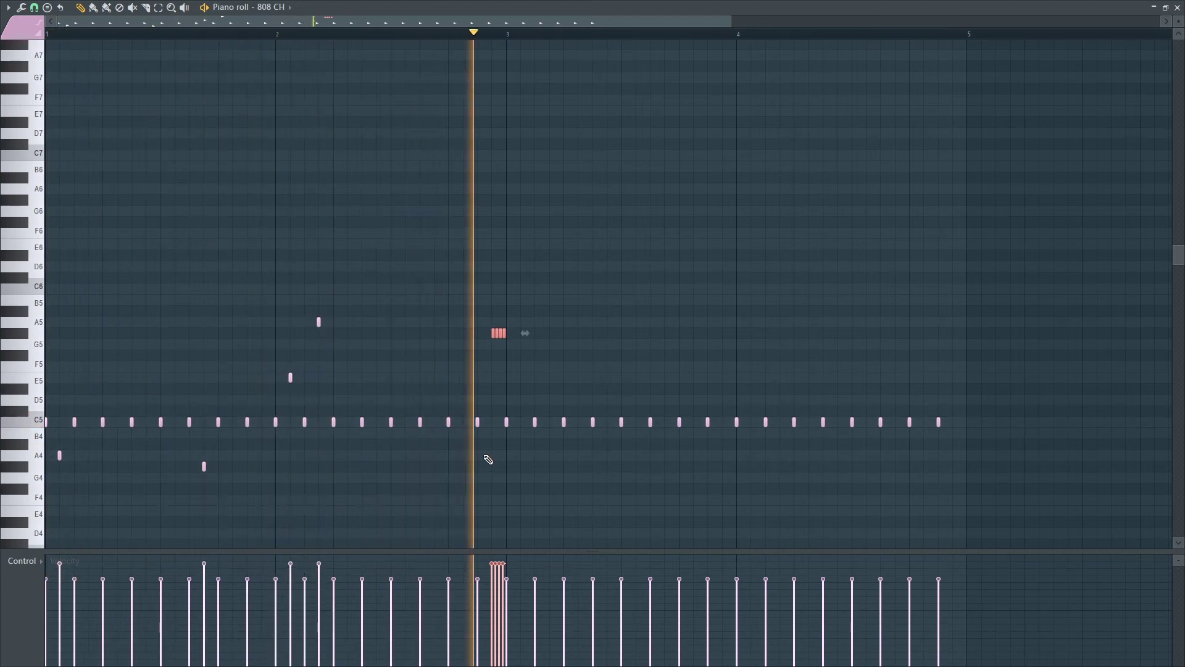
key("shift+Down")
key("shift+Down")
key("shift+Down")
key("shift+Down")
key("shift+Down")
key("shift+Down")
key("shift+Down")
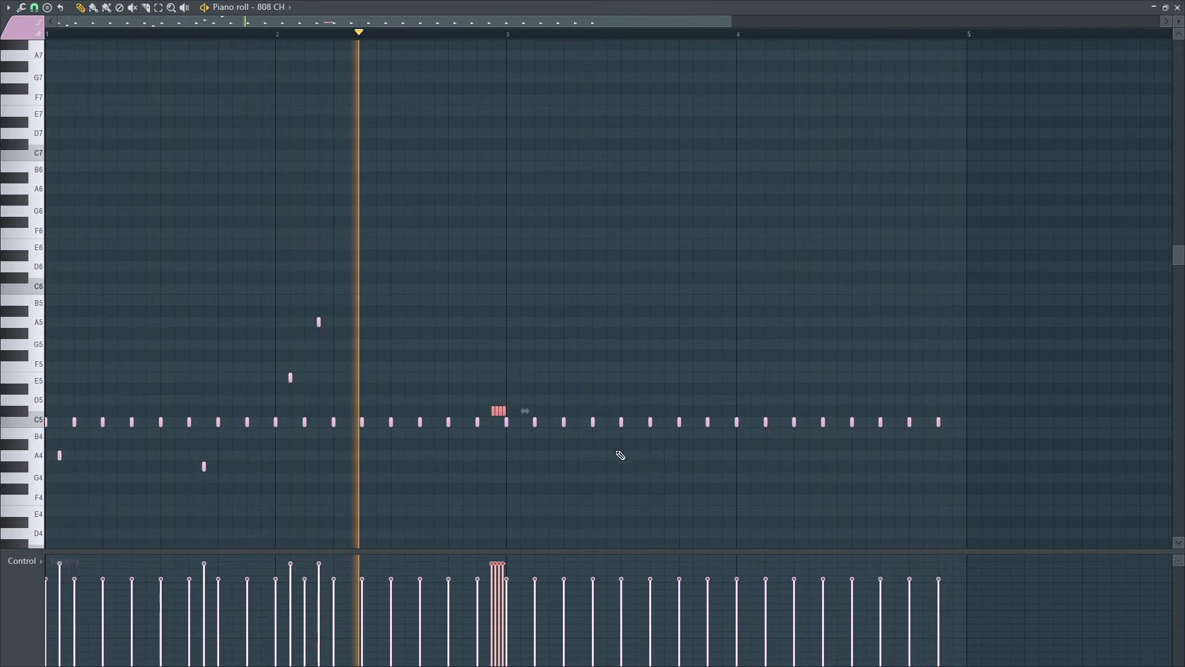
Place an A4 note on step 6 of bar 3 and replace the chopped roll in bar 2 with one G4 note.
left_click(585, 455)
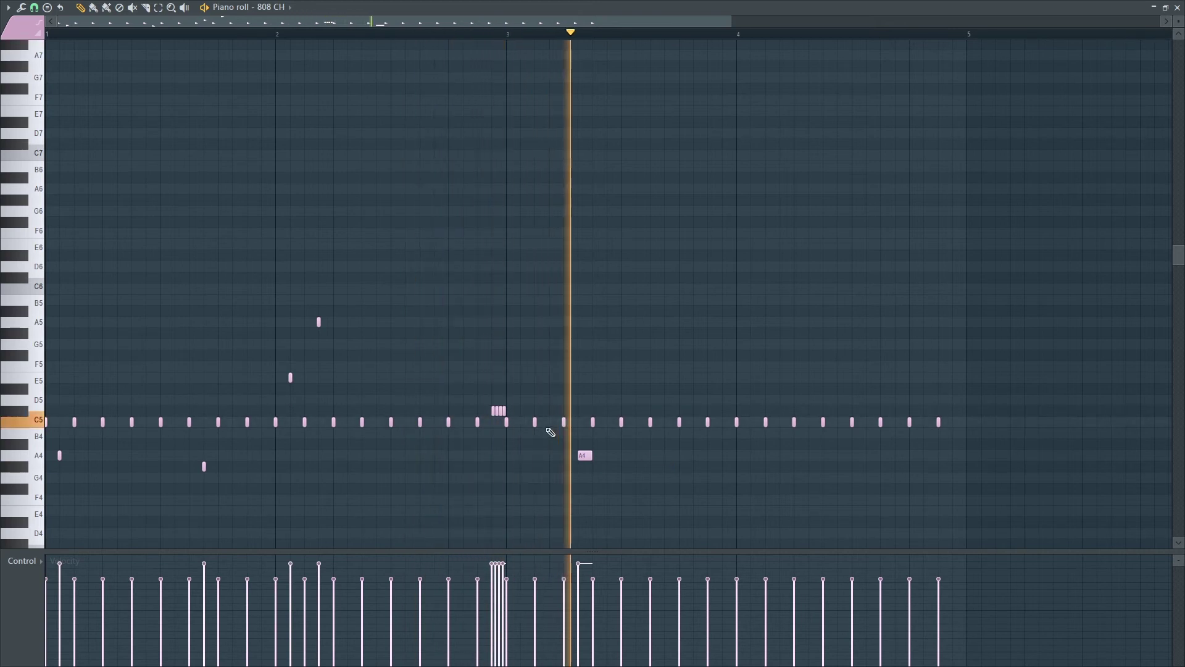
right_click(497, 411)
left_click(498, 389)
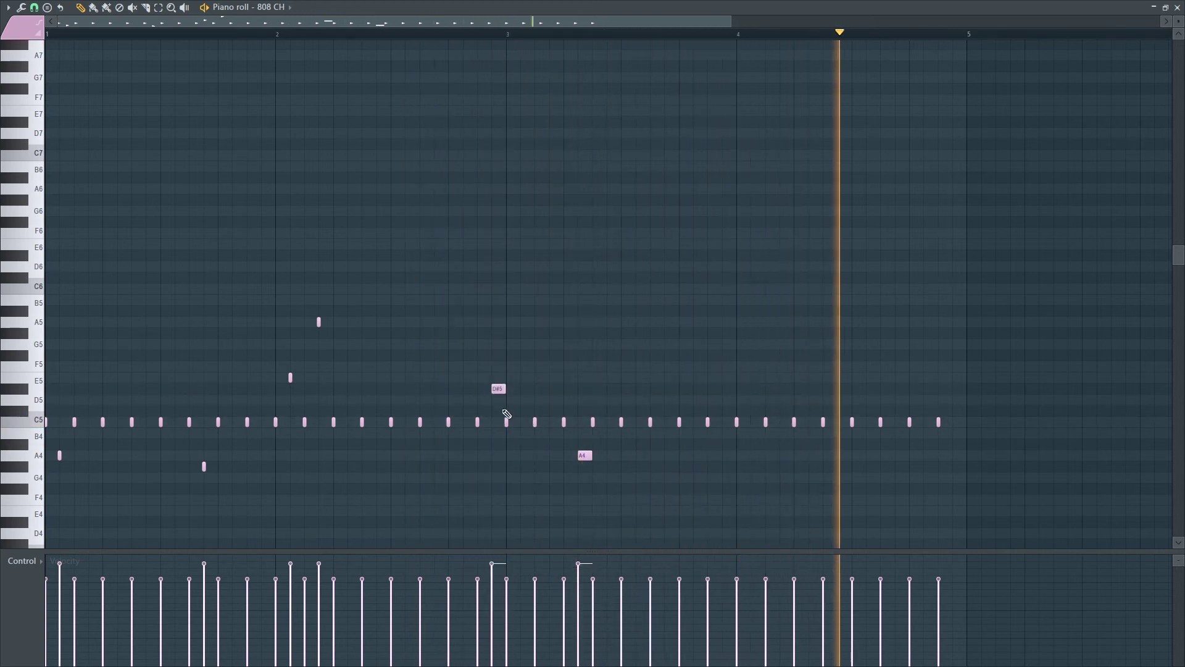
left_click_drag(499, 390, 503, 477)
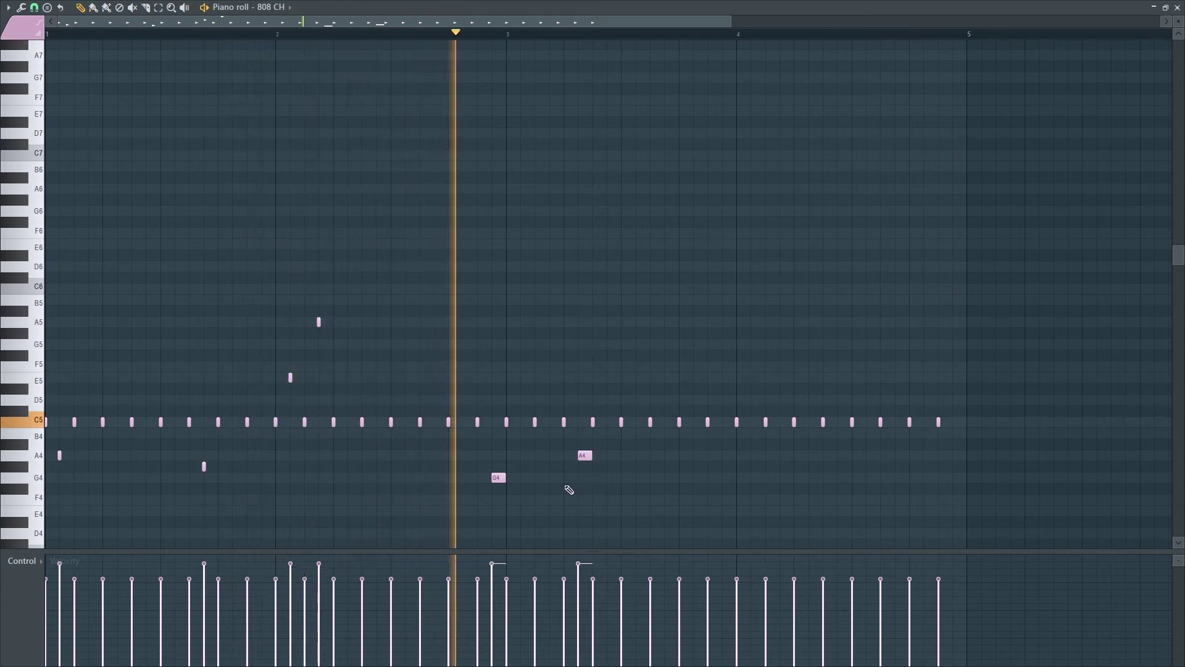
Place G#4 hi-hat hits on steps 8, 12 and 15 of bar 4 and close the 808 CH piano roll.
left_click(753, 489)
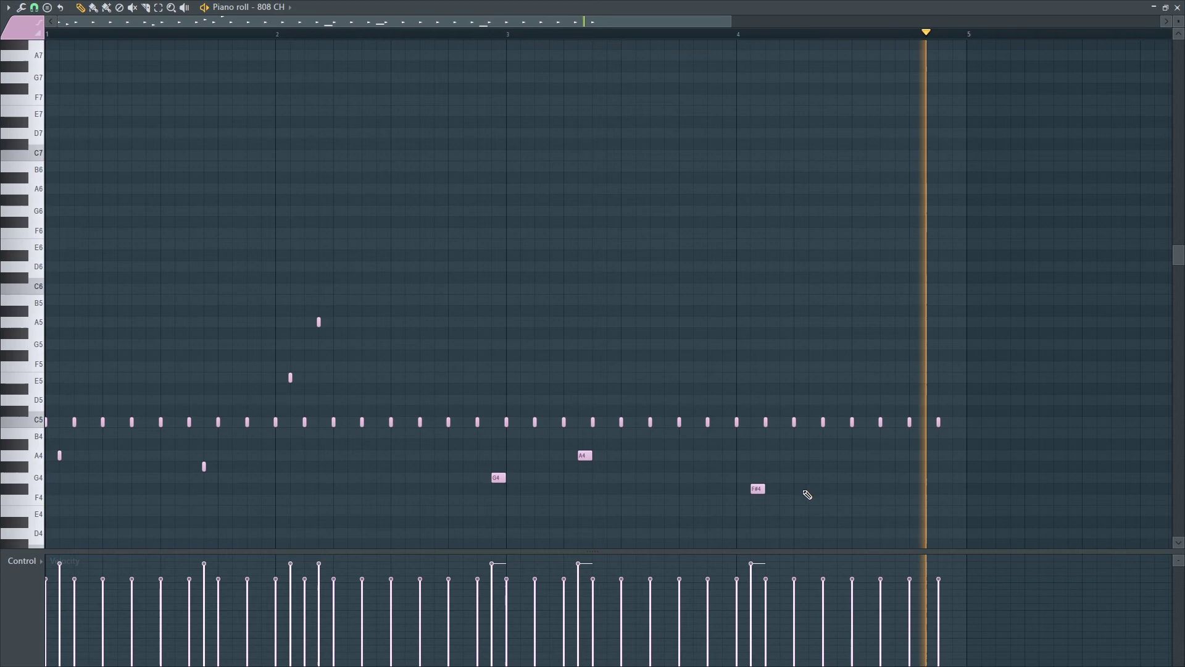
left_click(843, 466)
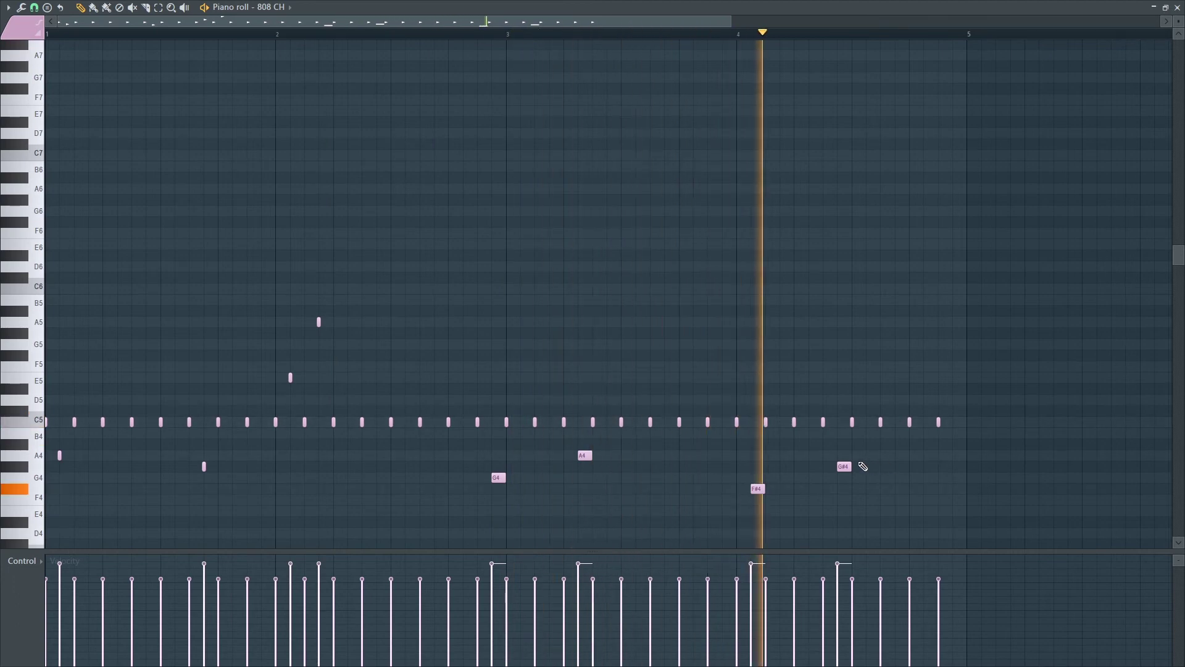
right_click(758, 488)
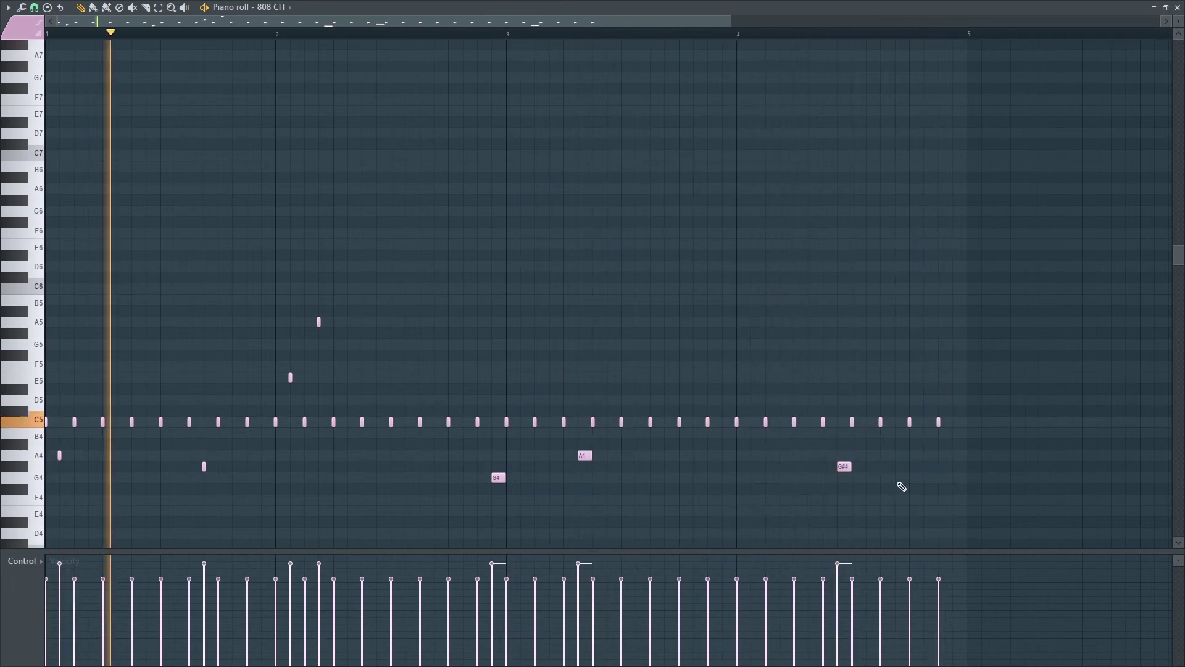
left_click(902, 466)
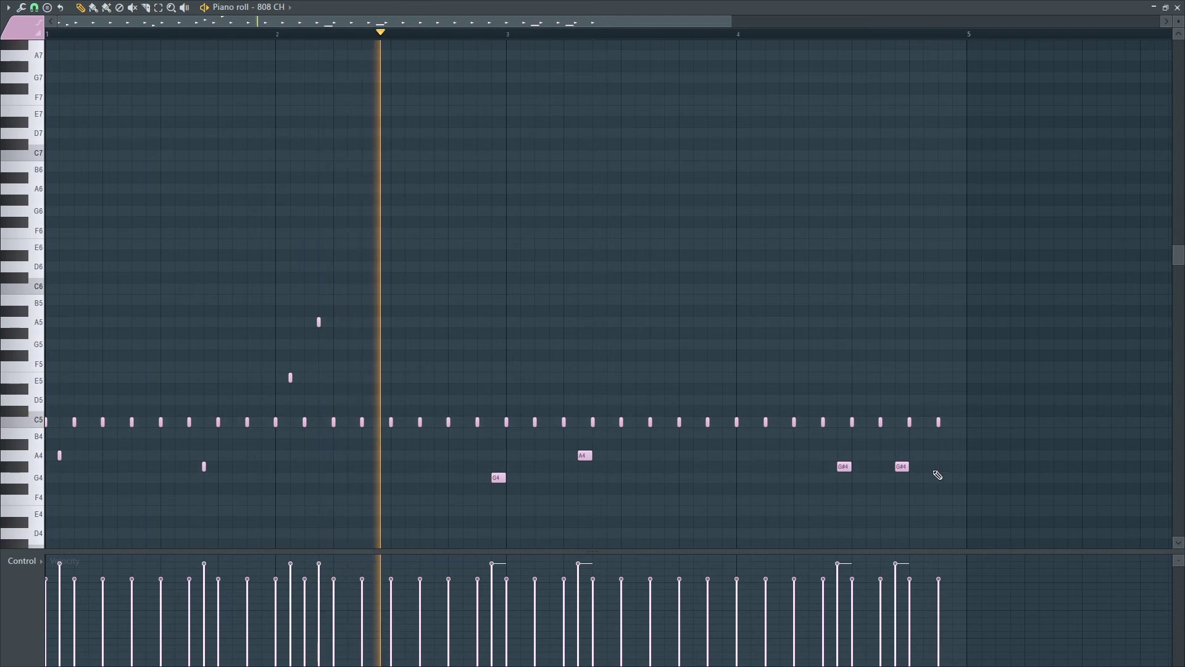
left_click(944, 466)
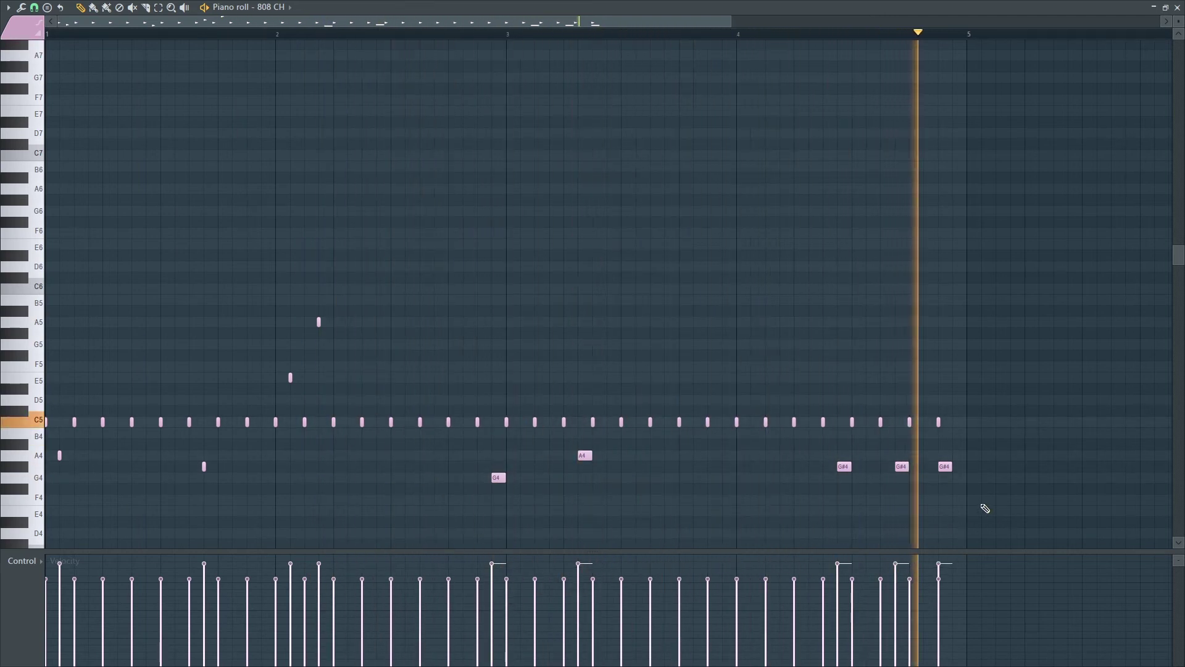
left_click(1178, 8)
Rename mixer track 13 as hat and give it a yellow color.
scroll(273, 294, "up", 14)
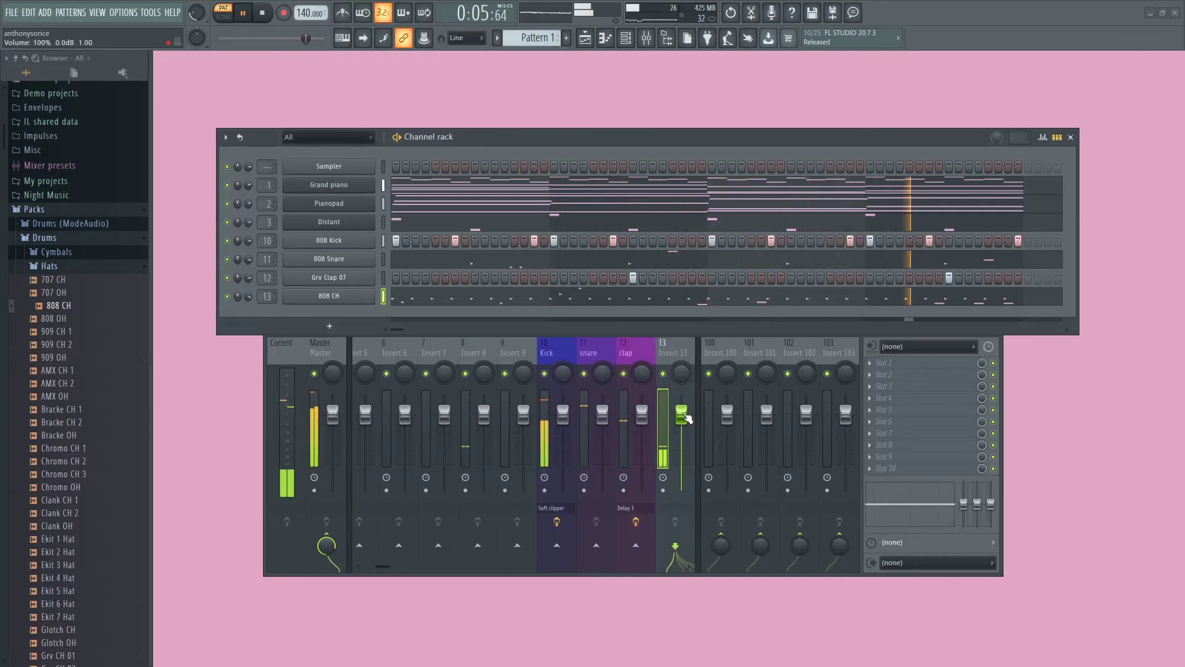
left_click(691, 357)
double_click(690, 356)
type("hat")
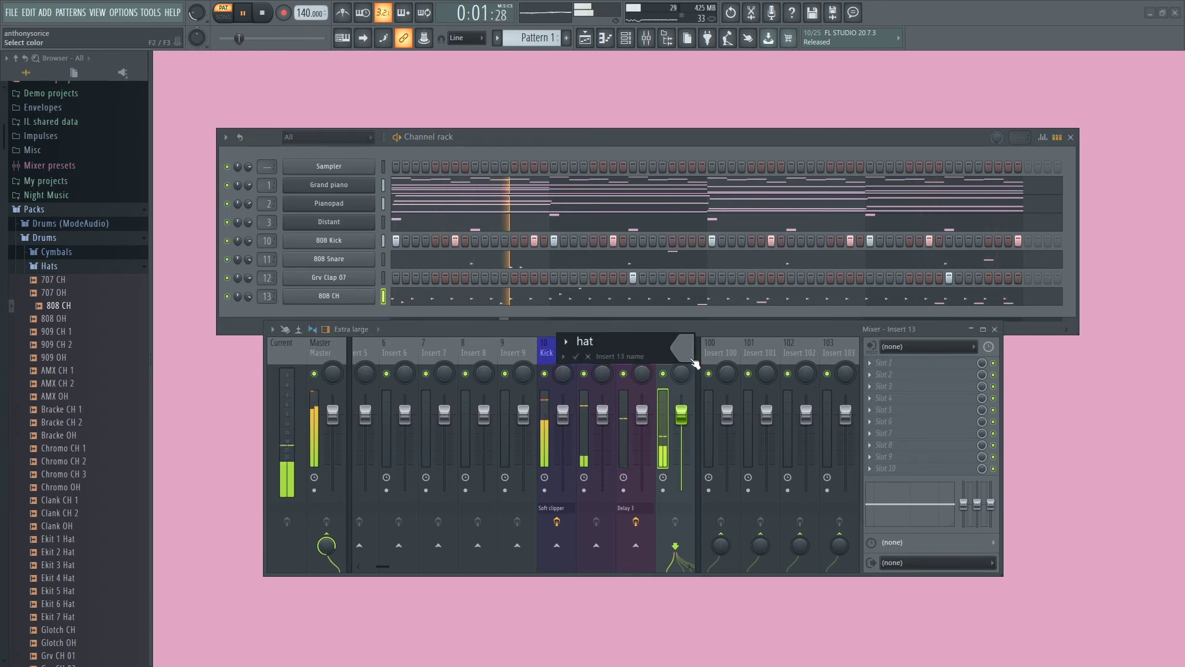
left_click(690, 357)
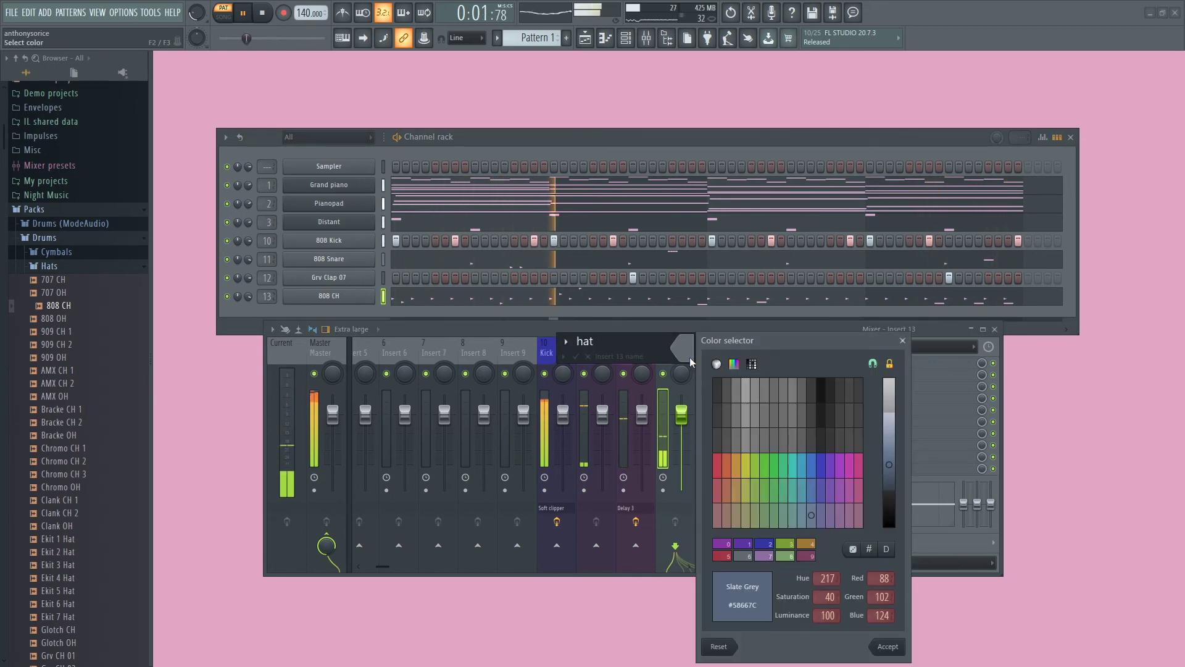
left_click(745, 465)
left_click(886, 648)
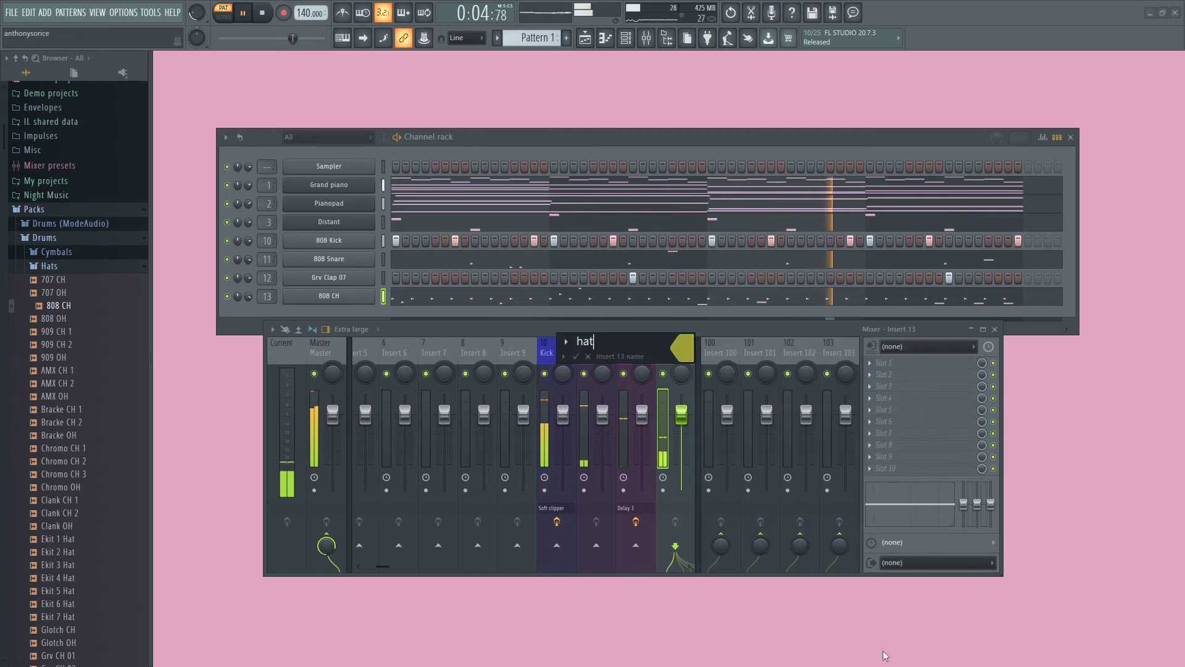
key("Return")
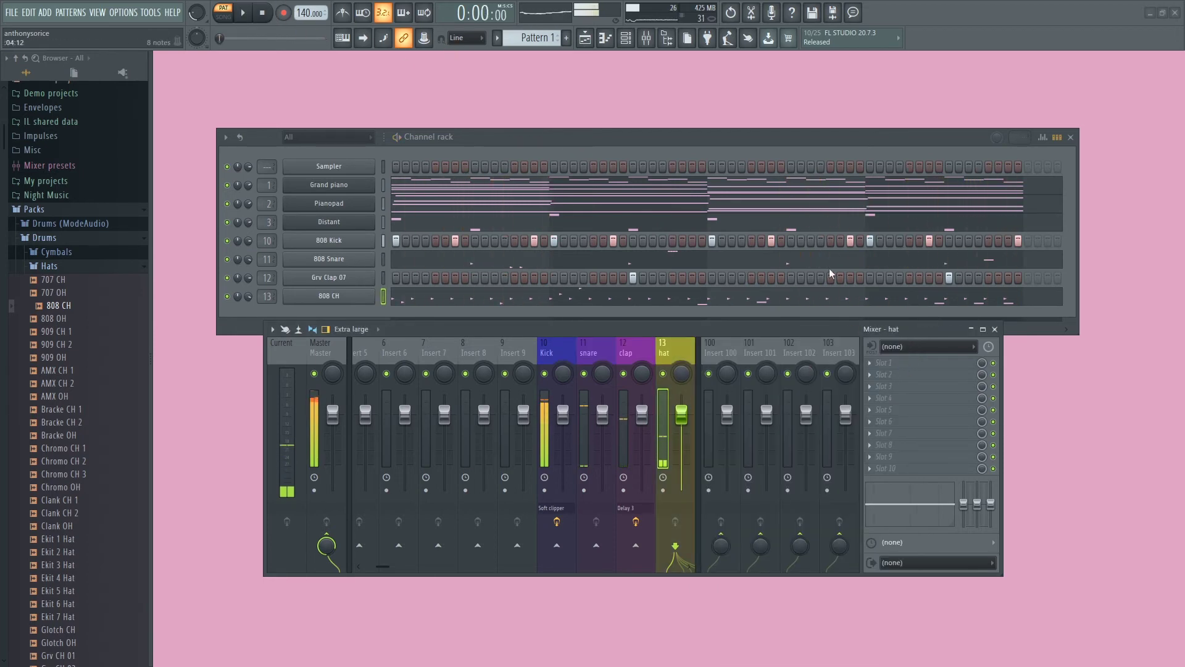
Add Fruity Reeverb 2 to the hat track's first effect slot with the wet level at 34% and a larger room size.
left_click(893, 369)
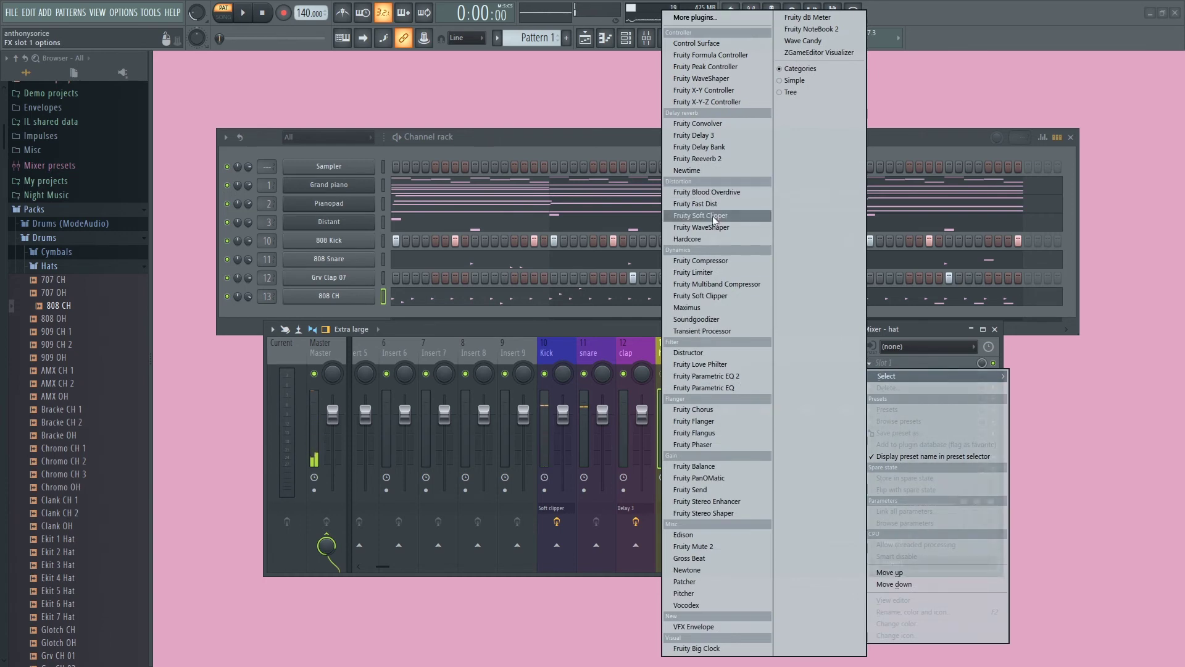
left_click(698, 158)
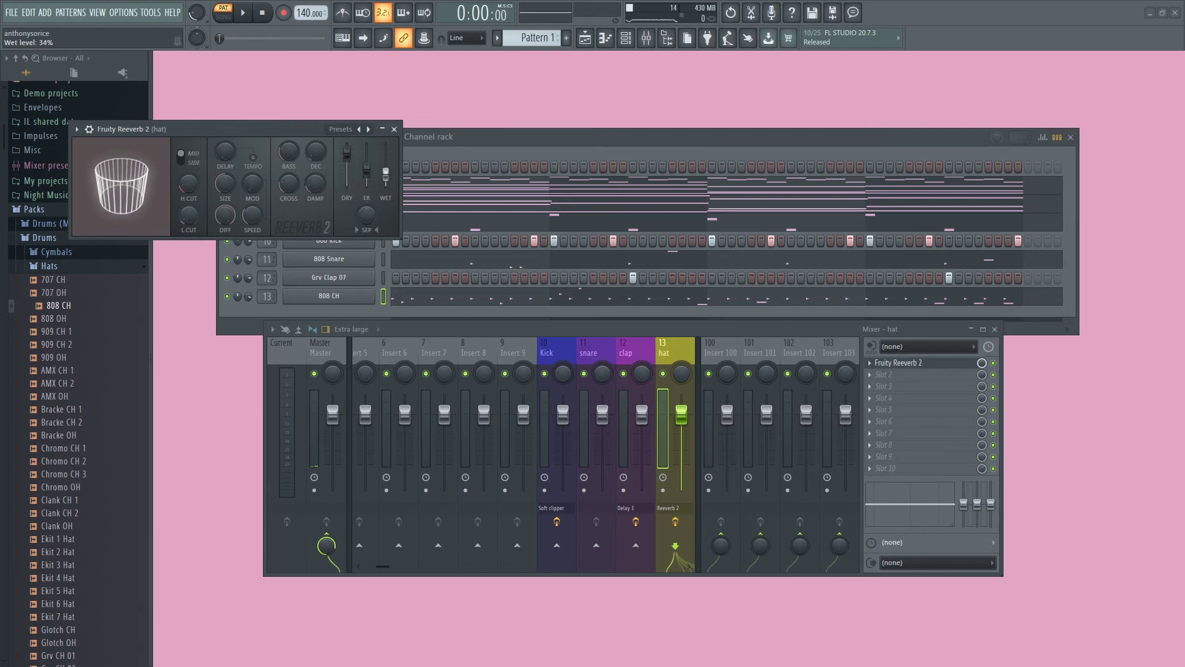
left_click_drag(225, 183, 225, 174)
key("space")
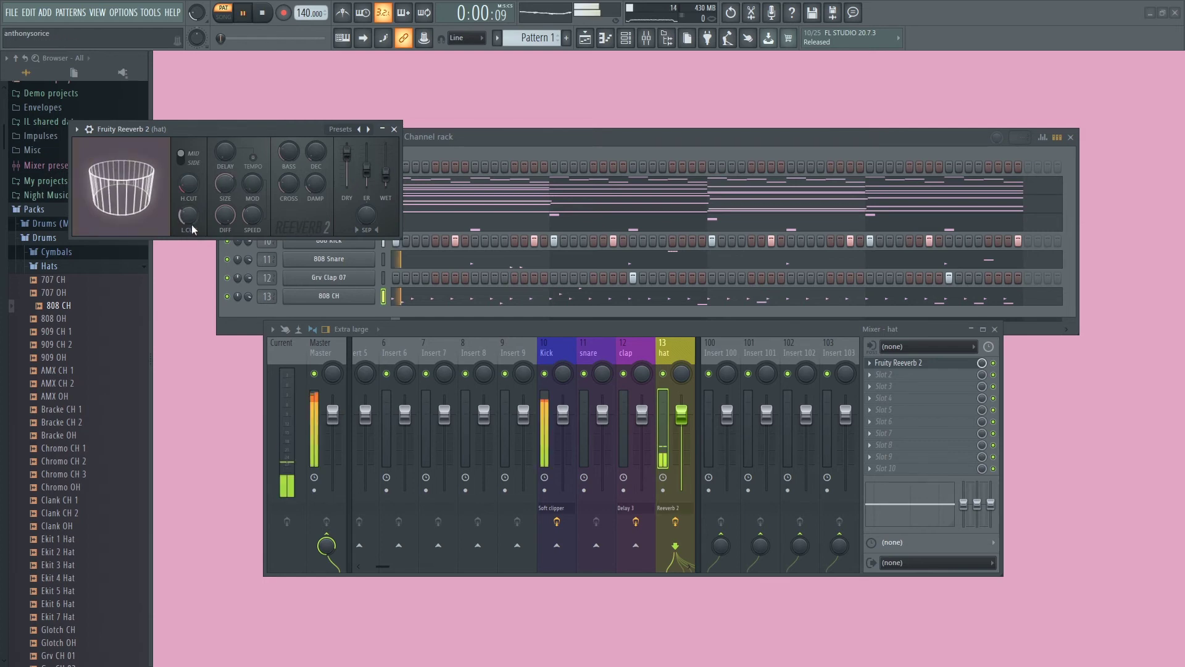
Pan the hat track slightly left, lower its volume to about -6 dB, and lower the Main track to about -2 dB.
left_click_drag(683, 371, 681, 431)
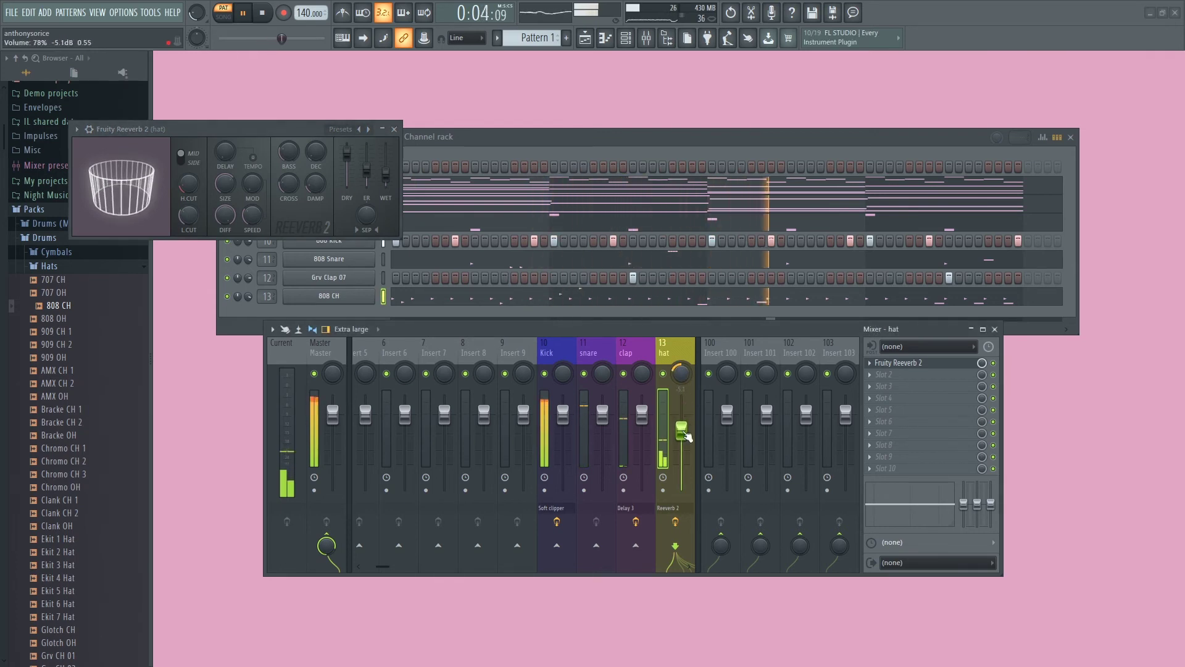
left_click(394, 129)
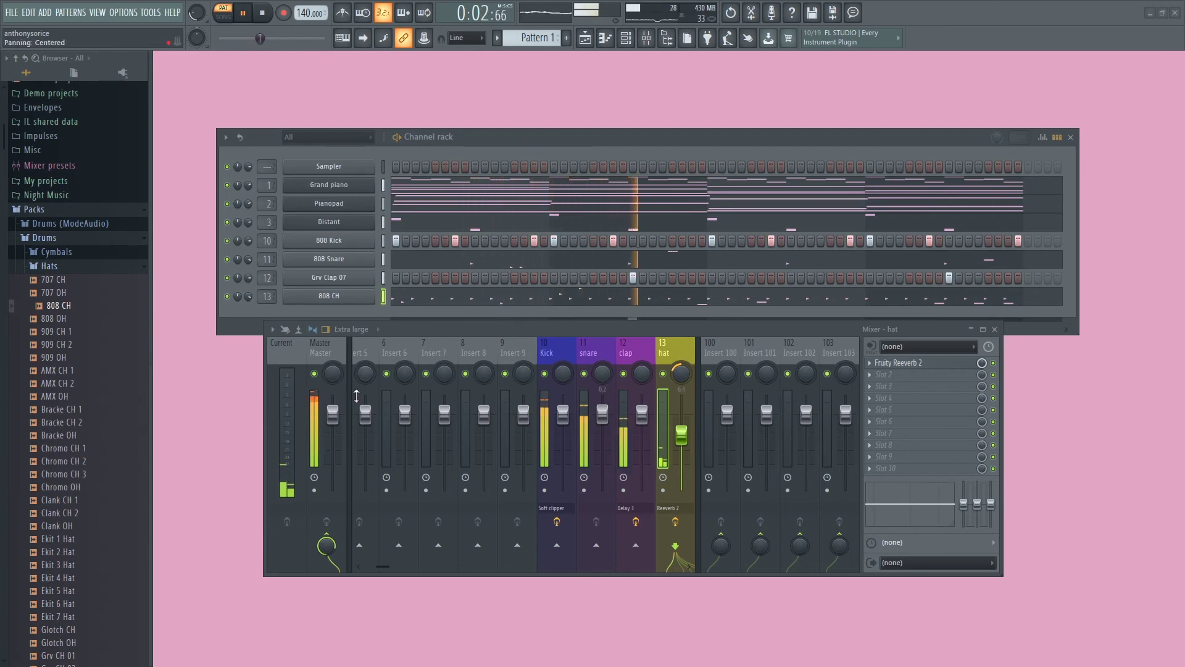
left_click_drag(383, 567, 370, 565)
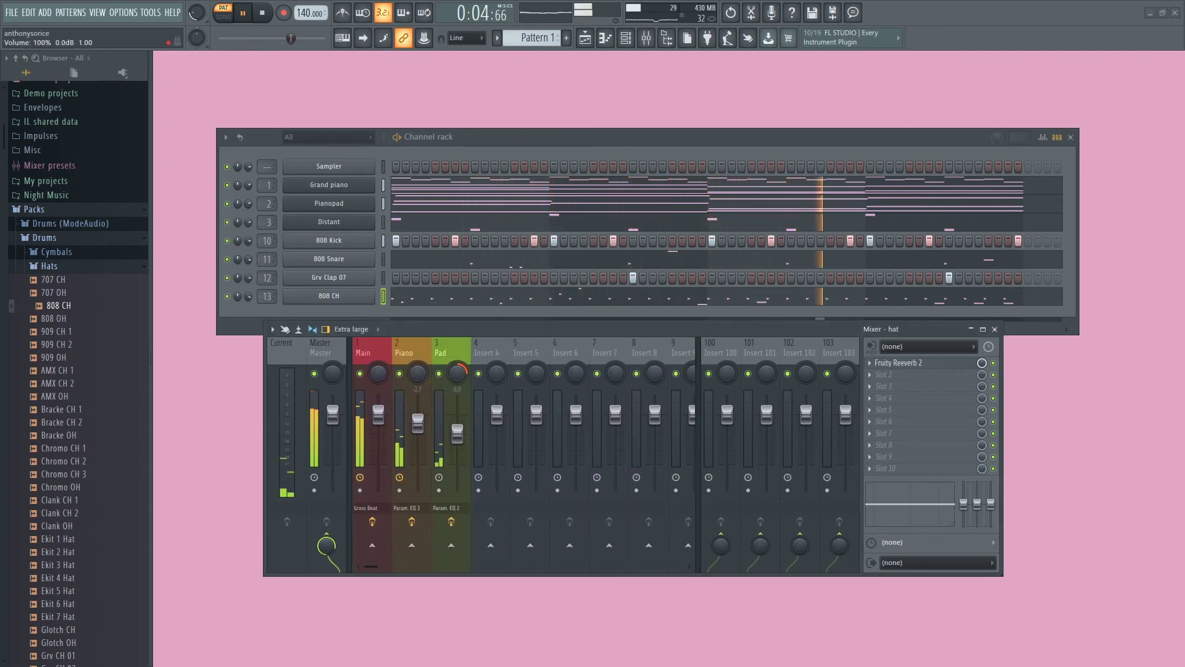
left_click_drag(378, 413, 378, 422)
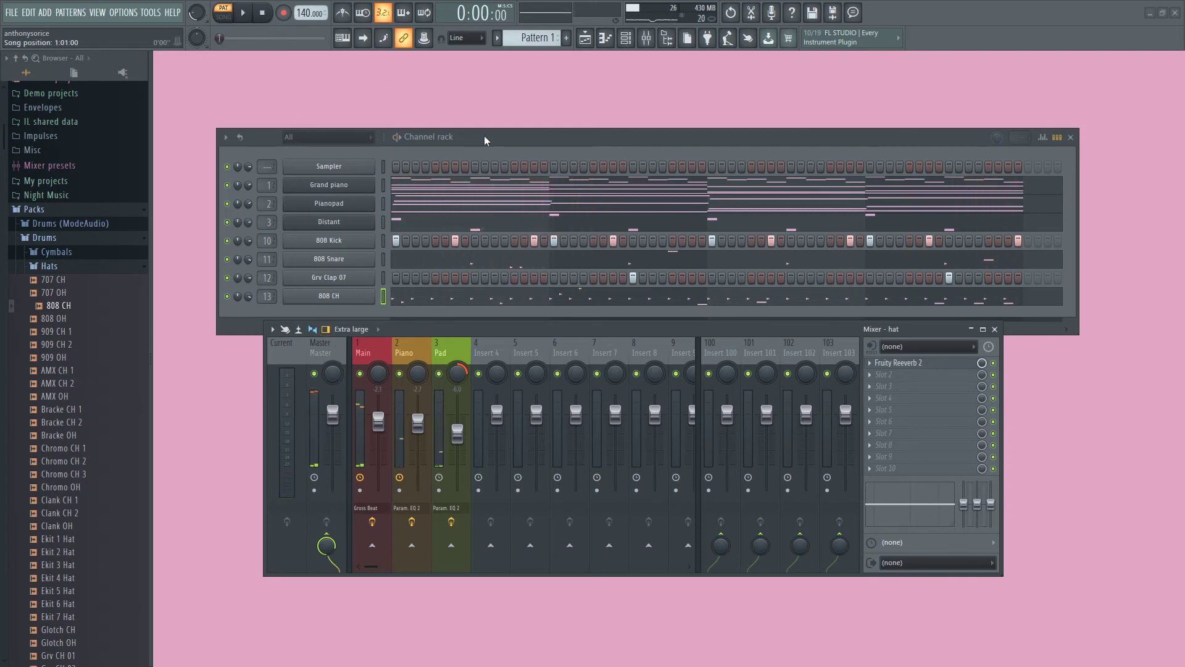
Add a FLEX channel with the 808 Boosted preset from the Mobile Tuned 808 Bass pack and close its window.
left_click(288, 325)
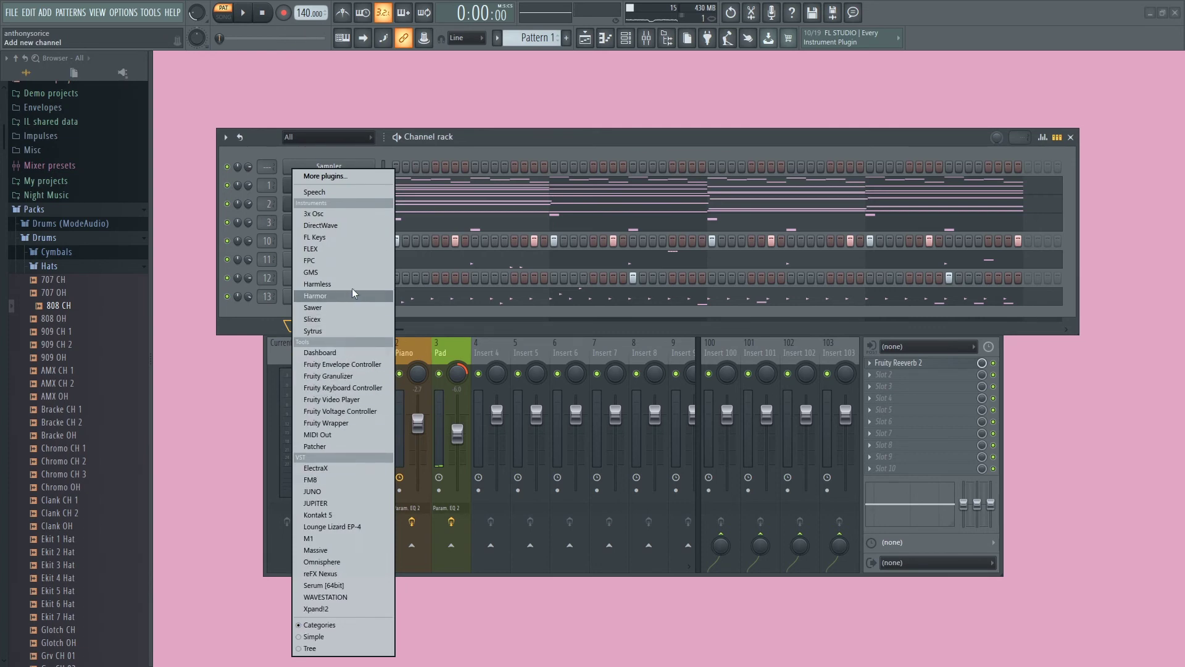
left_click(346, 248)
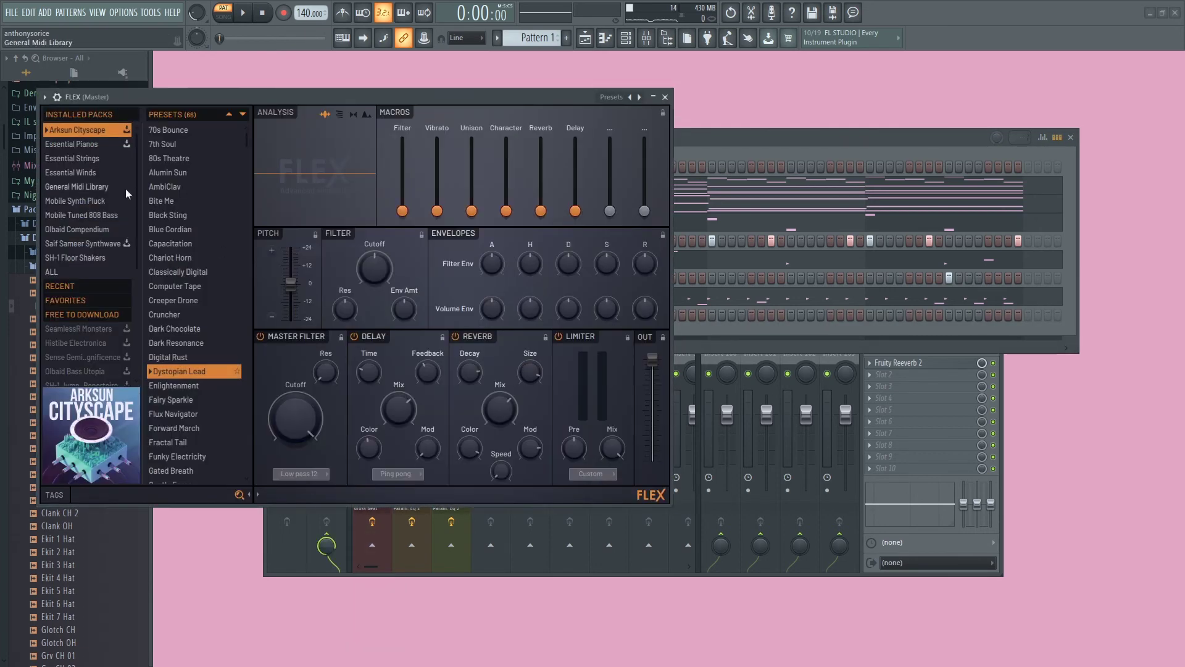
left_click(87, 202)
left_click(92, 213)
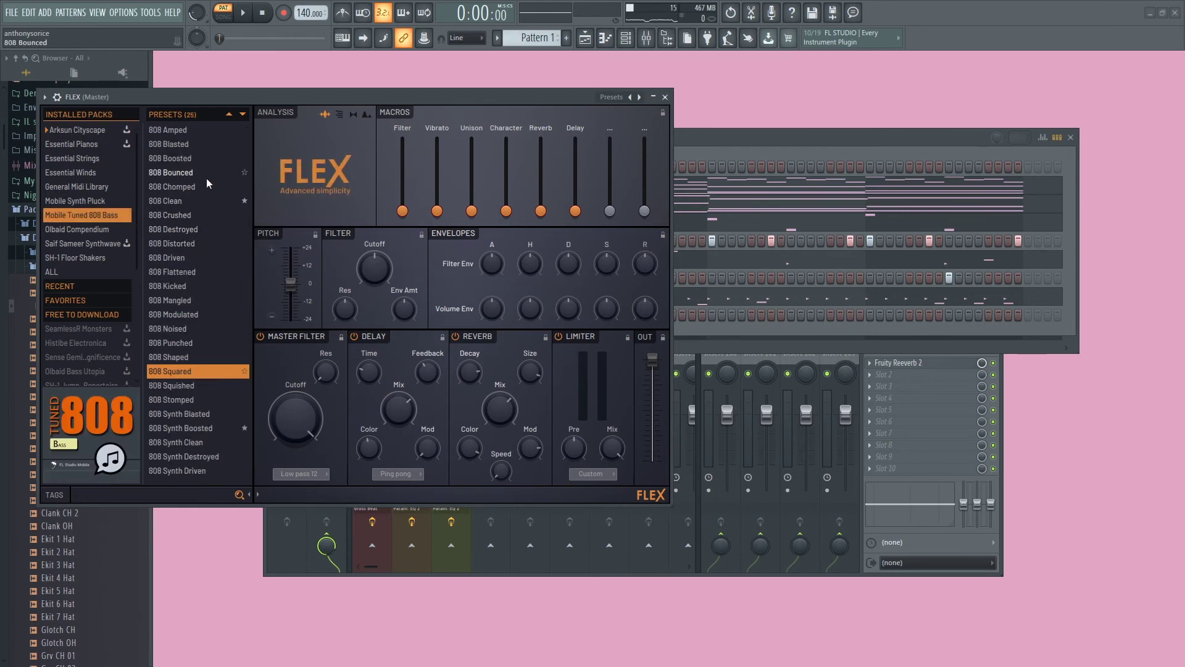
left_click(181, 153)
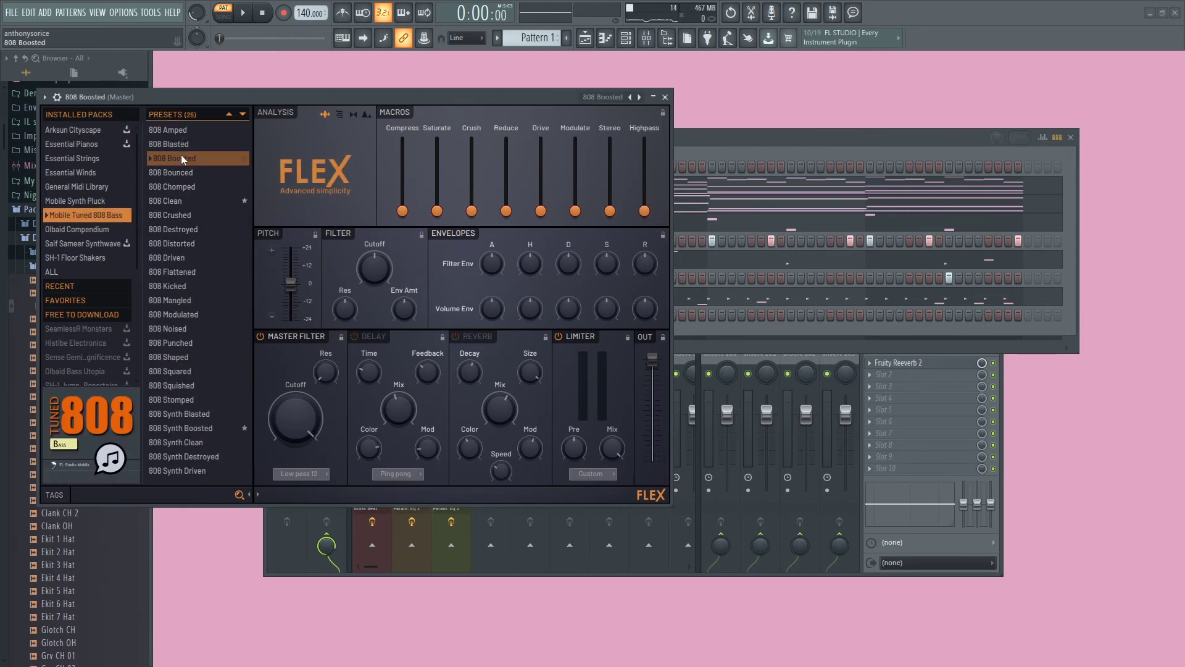
left_click(665, 97)
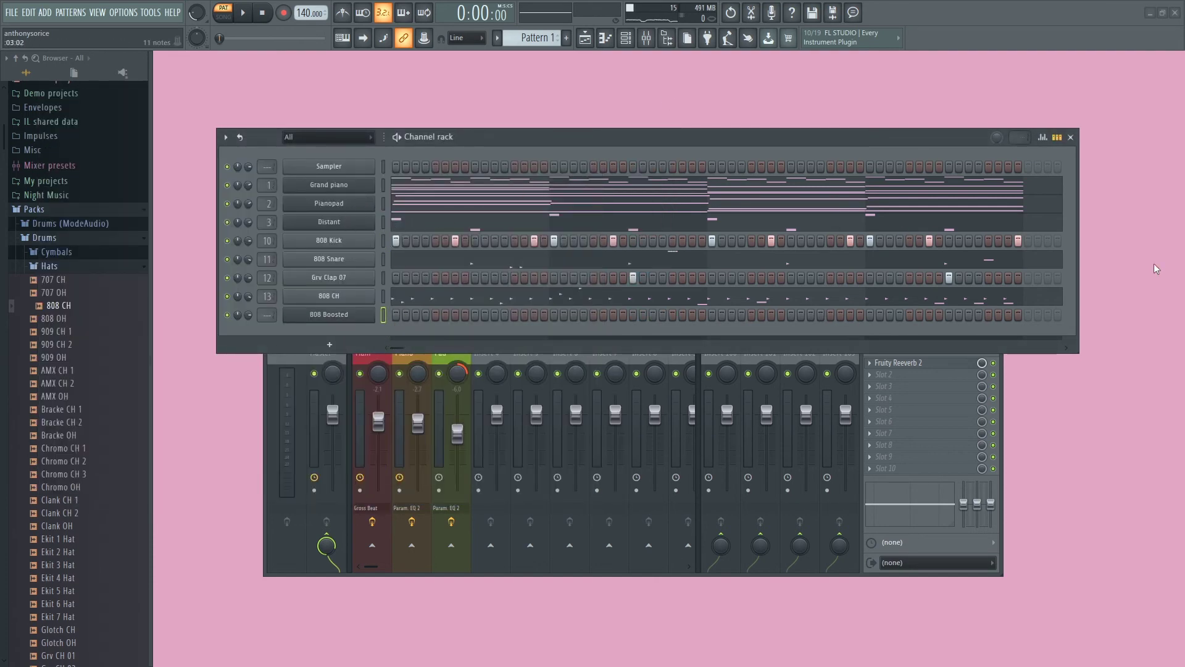
Copy the 808 Kick rhythm into the 808 Boosted channel and open it in the piano roll.
right_click(327, 316)
left_click(395, 316)
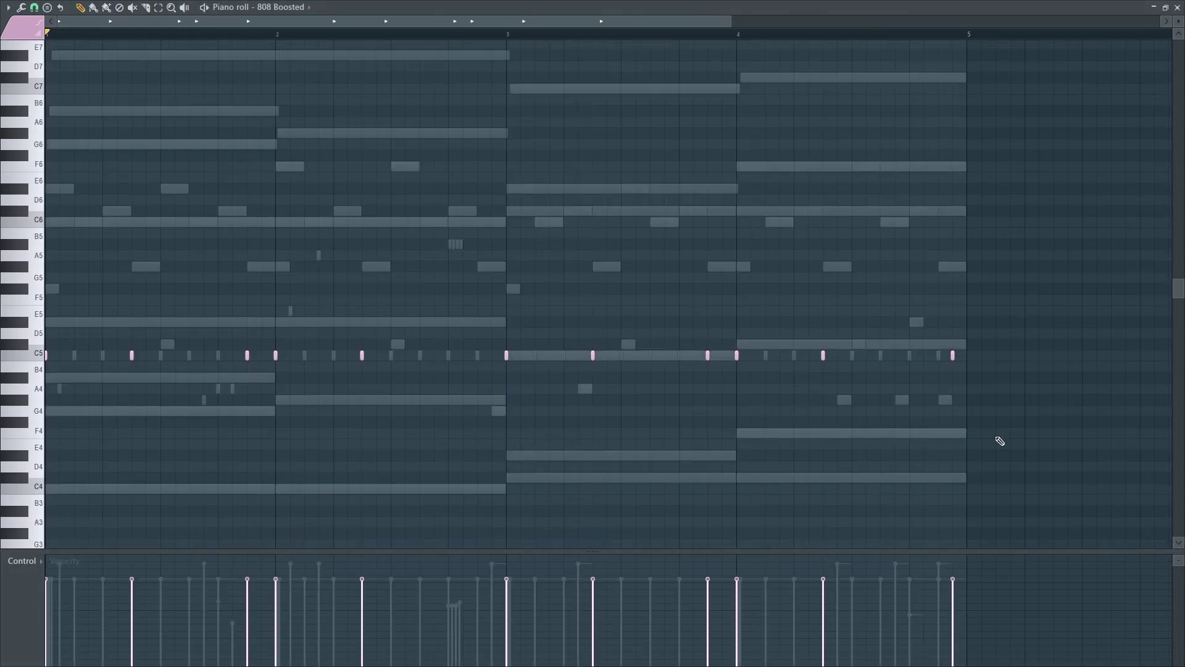
Select all the 808 Boosted notes and try moving them down to a lower pitch.
left_click_drag(1002, 423, 198, 359)
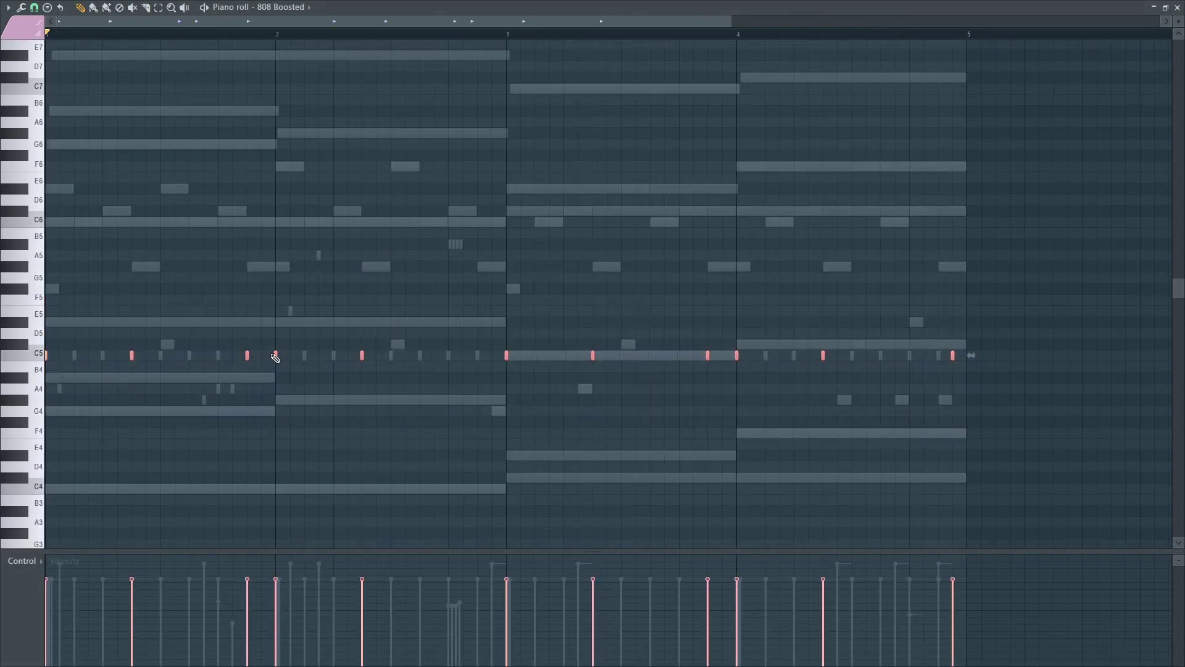
scroll(297, 370, "down", 1)
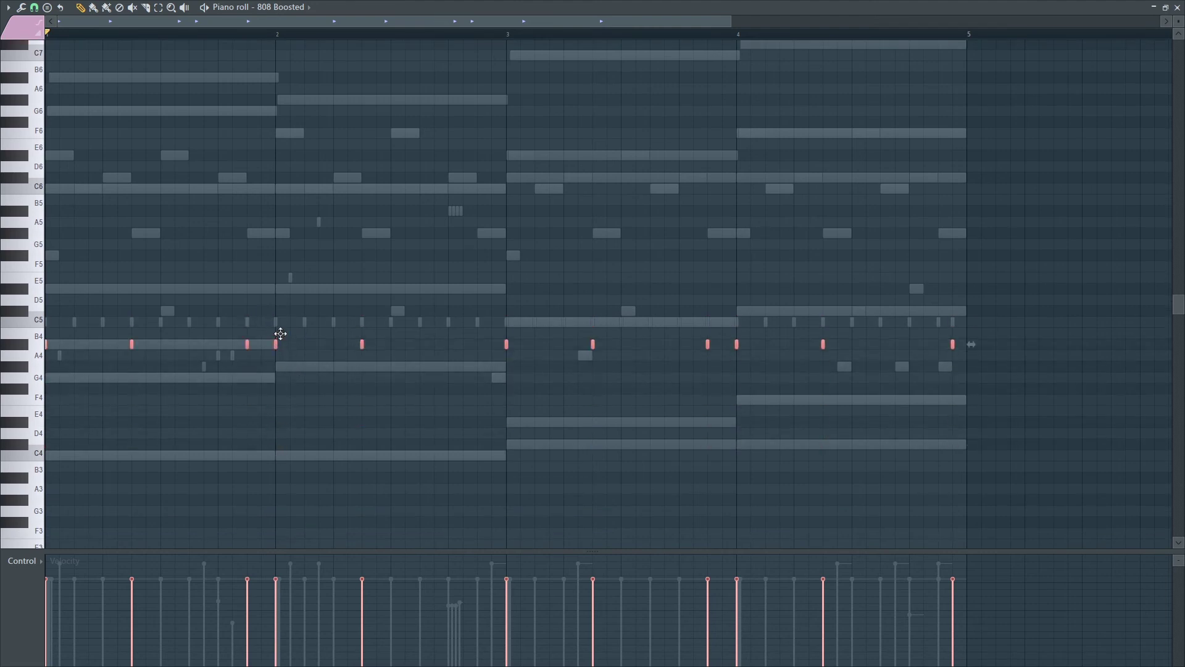
left_click_drag(283, 419, 276, 455)
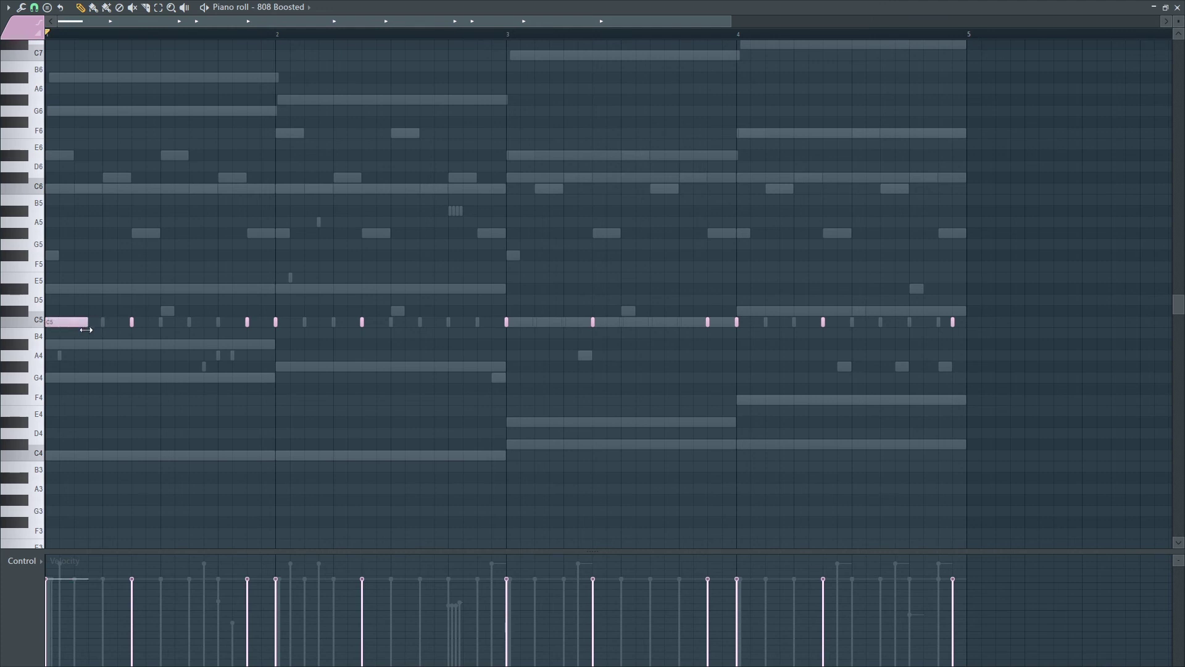
Make the first C5 bass note in bar 1 two steps long, playing the pattern to check it.
key("space")
key("space")
key("space")
key("space")
key("space")
key("space")
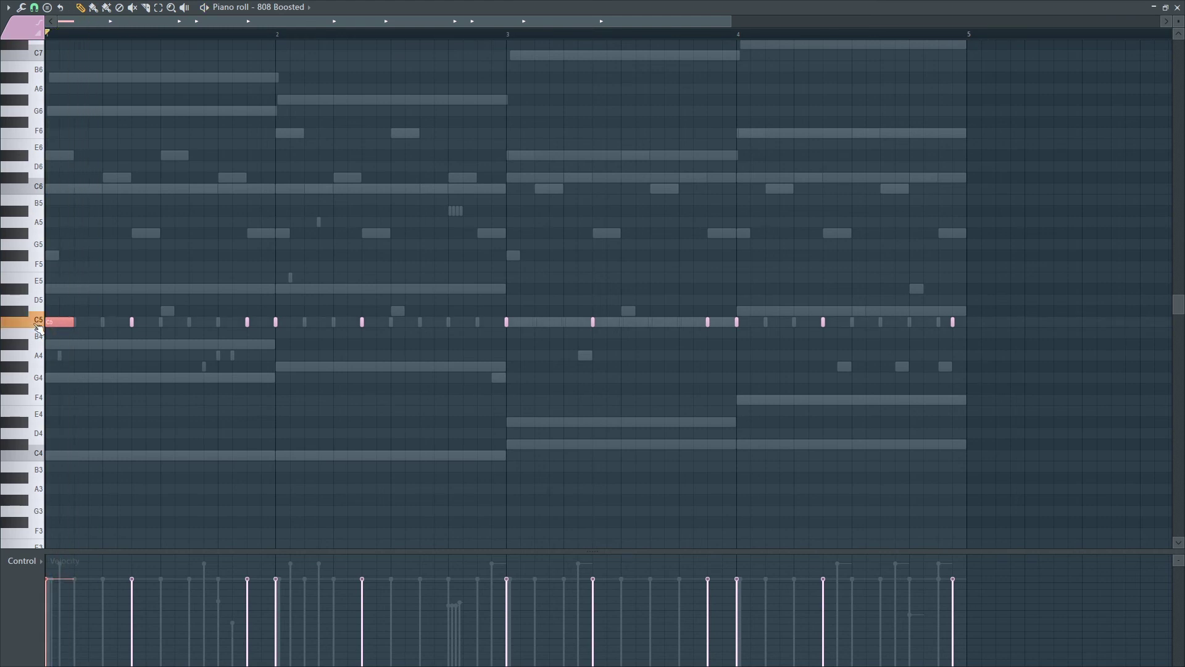
Delete the bass note on step 7 of bar 1 and make the step 15 note a two-step G#5.
key("space")
key("space")
key("space")
key("space")
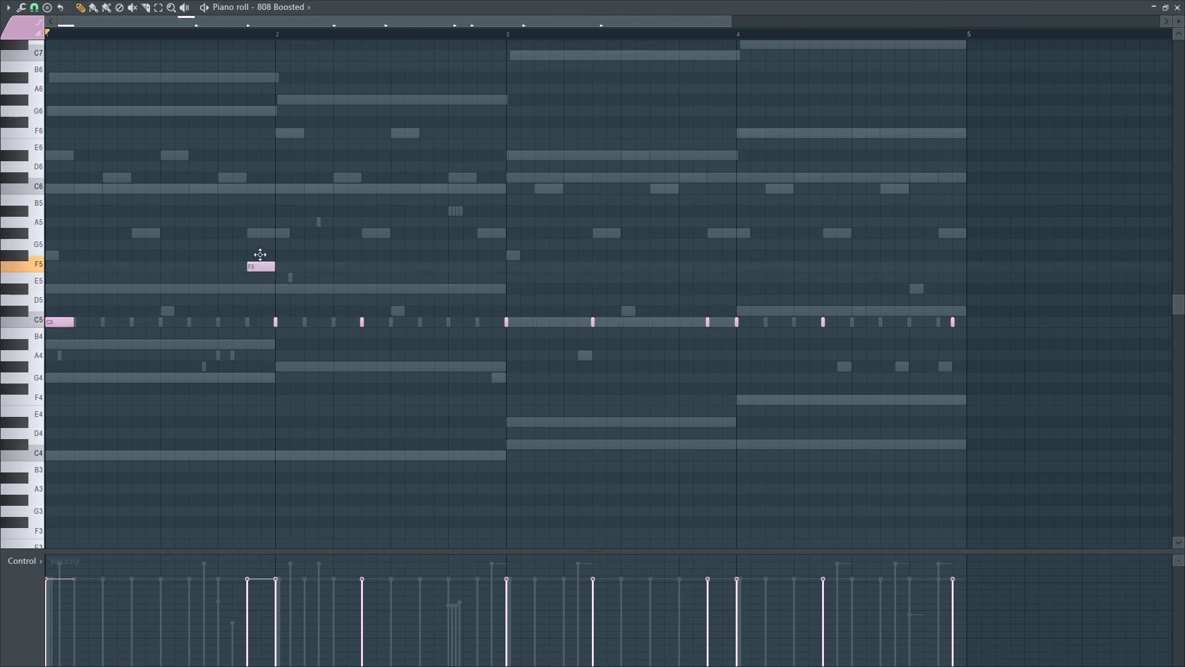
key("space")
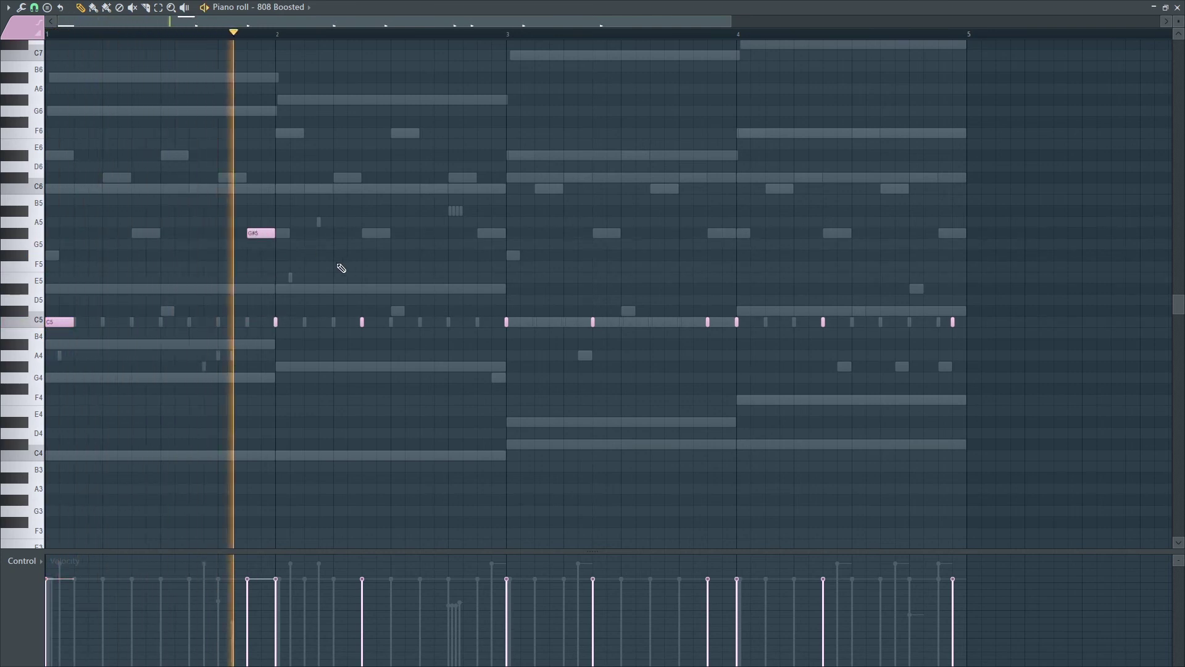
key("space")
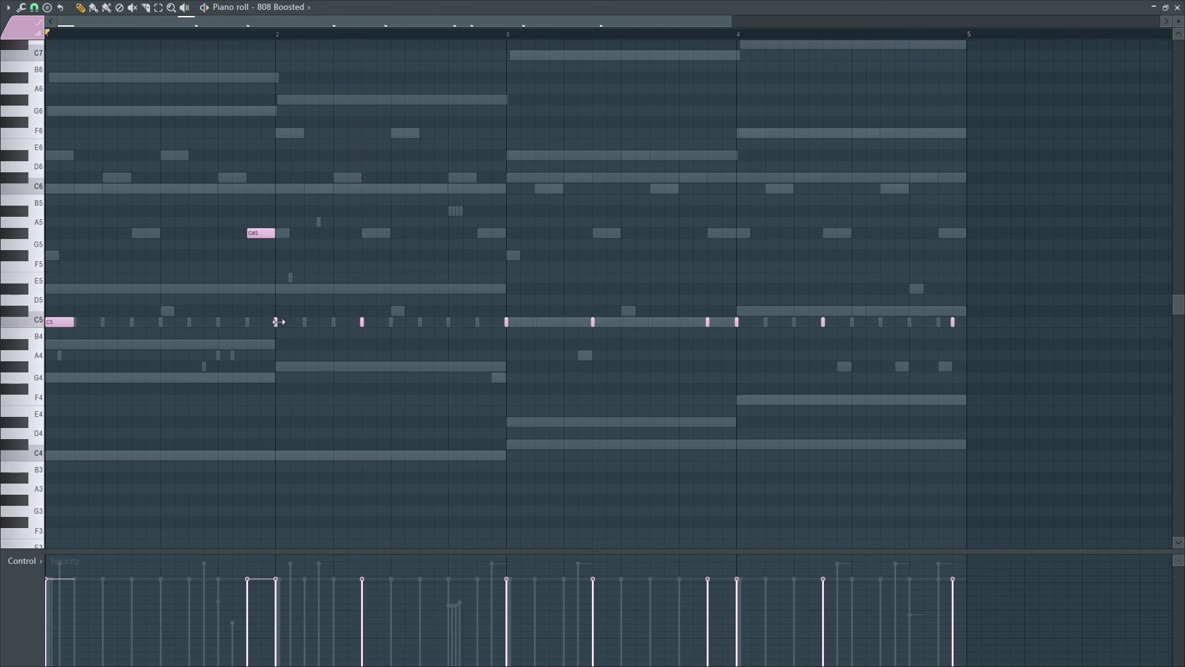
Move the first bass note of bar 2 down to G#4 and make it two steps long.
left_click_drag(281, 367, 283, 368)
key("space")
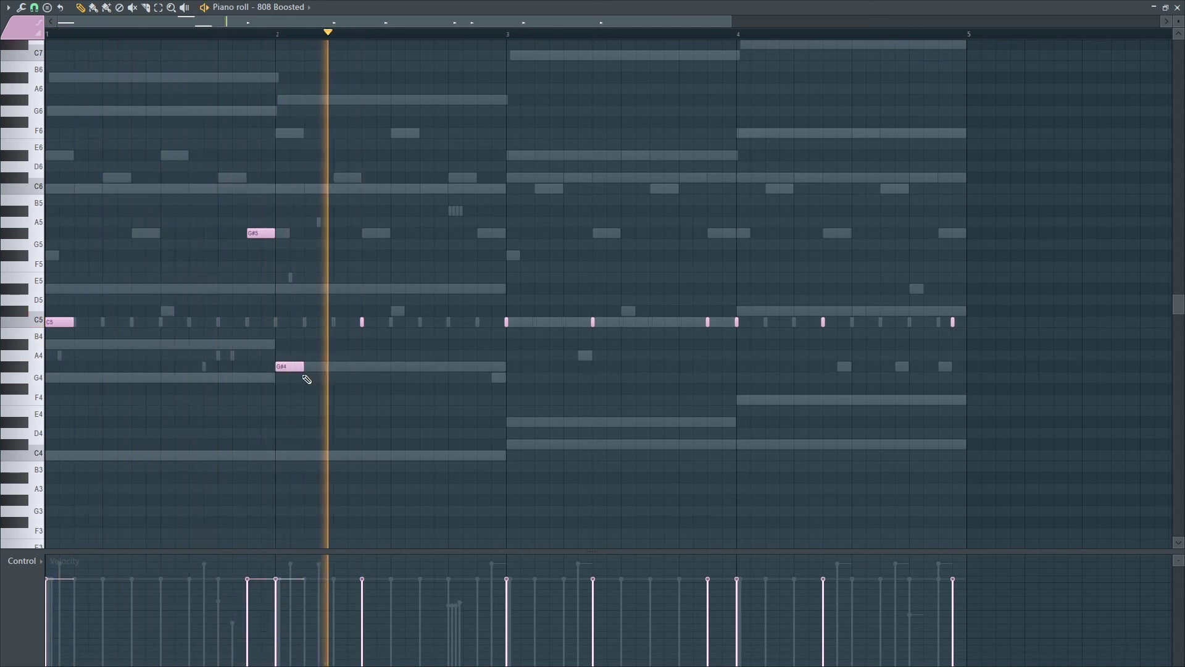
key("space")
Replace bar 2's step 7 bass note with a four-step D#5 on step 11, and extend bar 3's first C5 to two steps.
right_click(362, 321)
key("space")
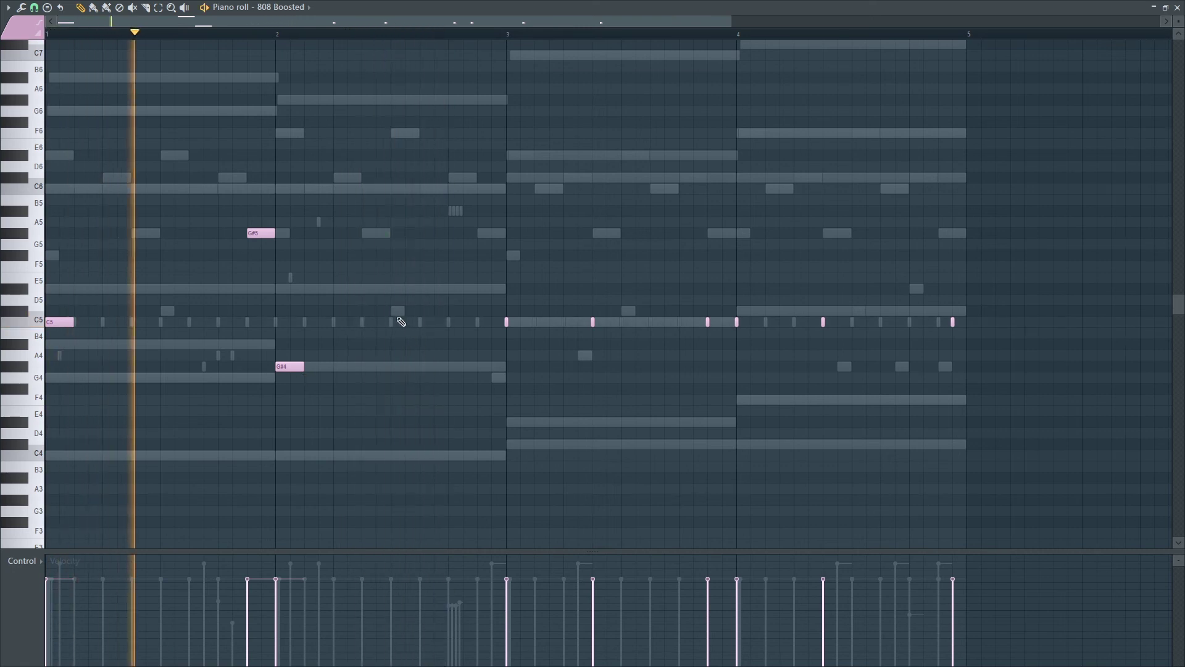
left_click(405, 288)
right_click(405, 288)
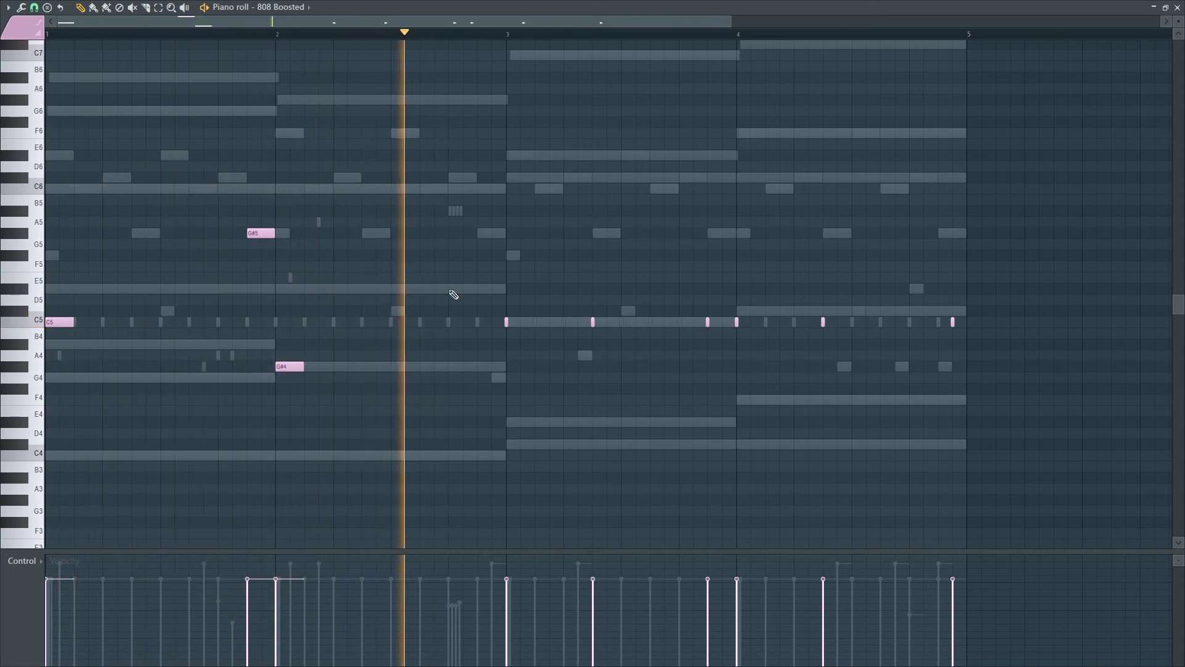
left_click(432, 288)
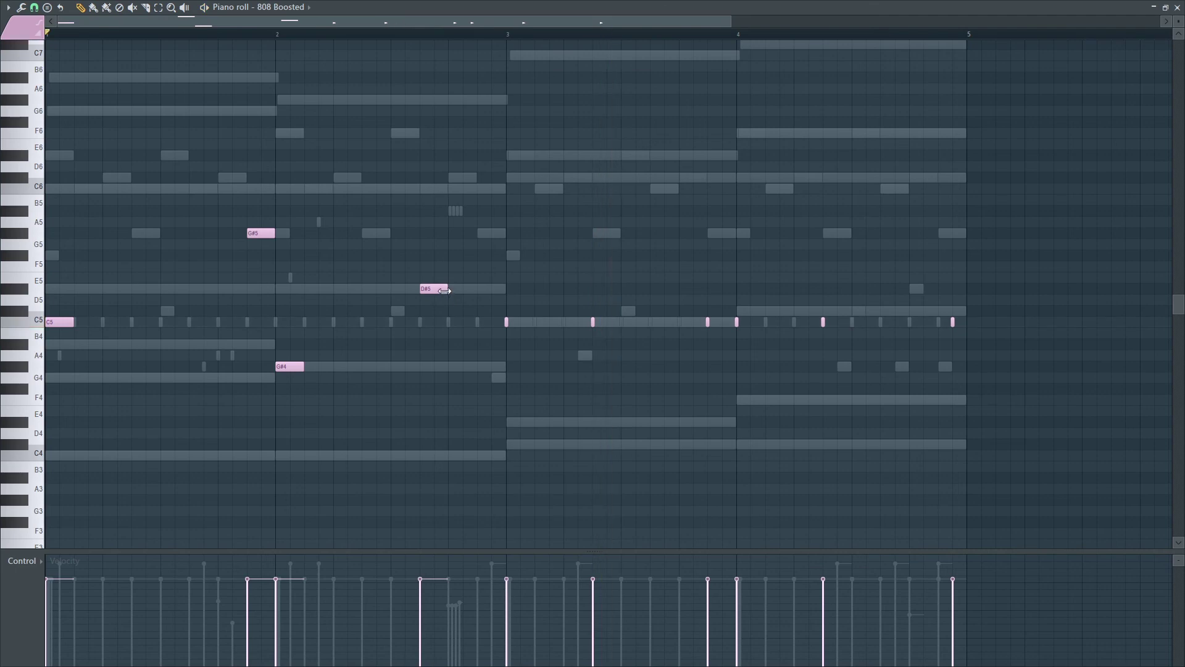
left_click_drag(447, 289, 534, 323)
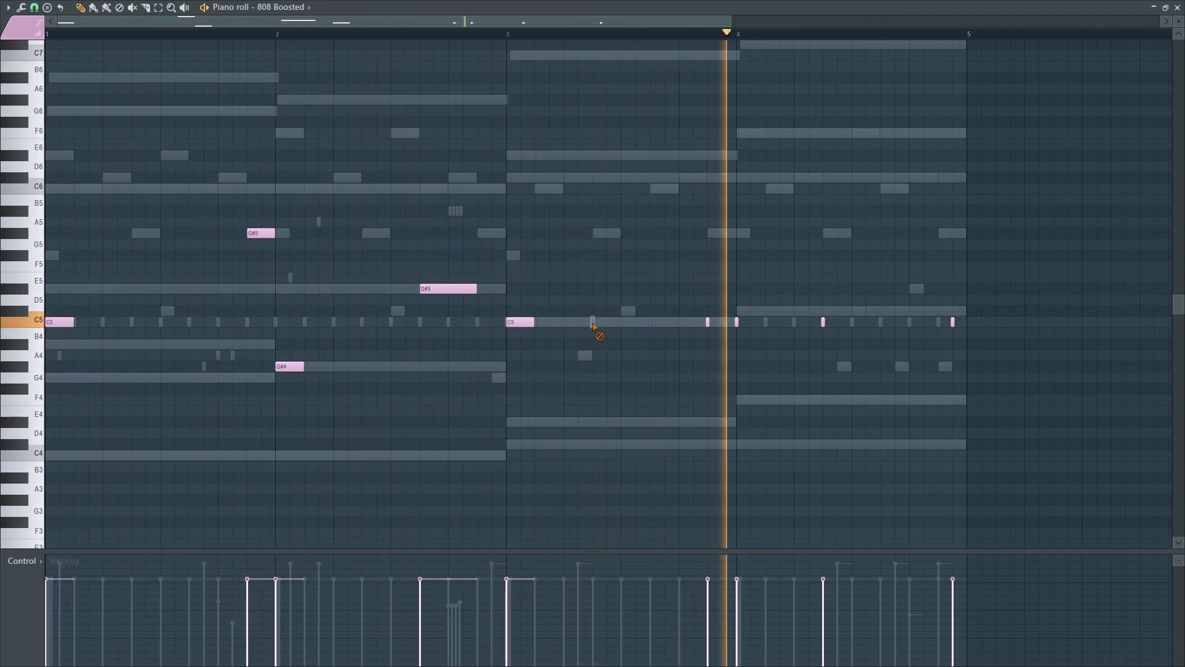
Make bar 3's step 15 bass note a two-step C6 and start bar 4 with a three-step C#5.
key("space")
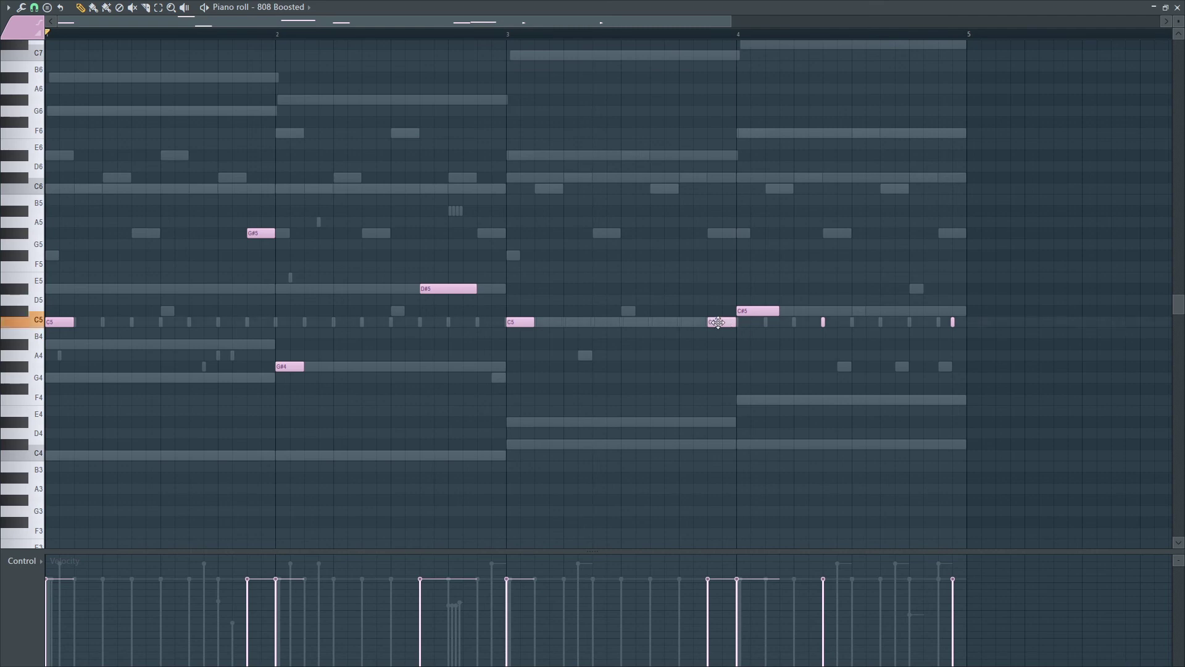
left_click_drag(712, 231, 711, 186)
key("space")
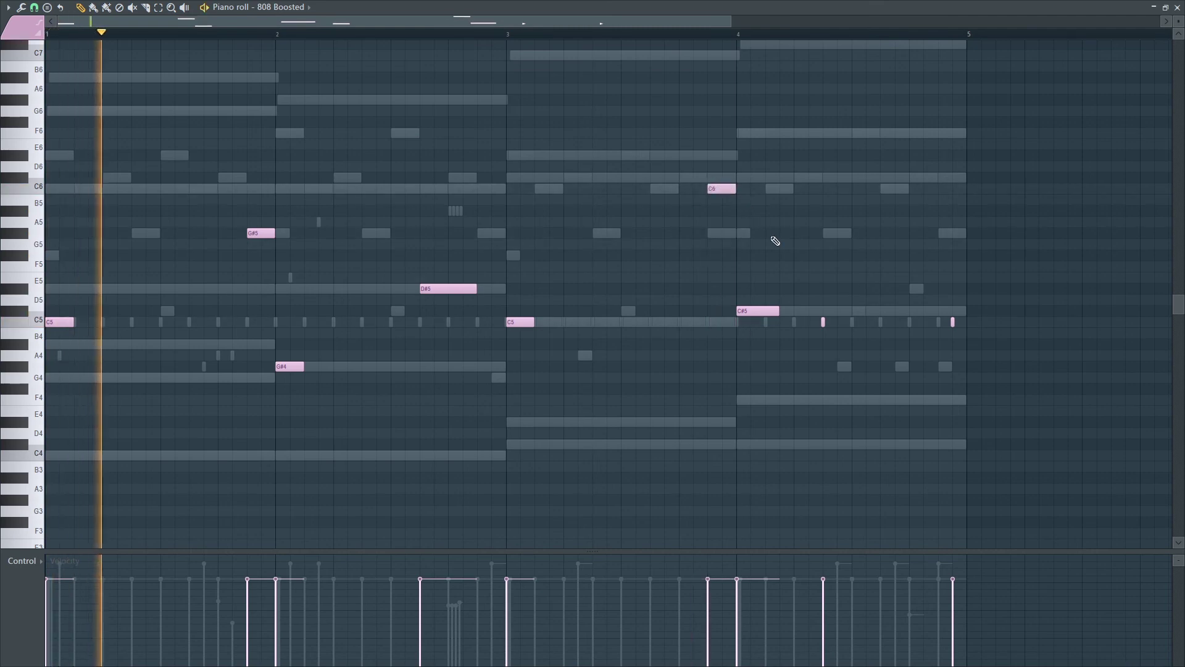
Add a four-step G#5 bass note on step 13 of bar 4 and delete the short C5 note near the bar's end.
left_click(948, 233)
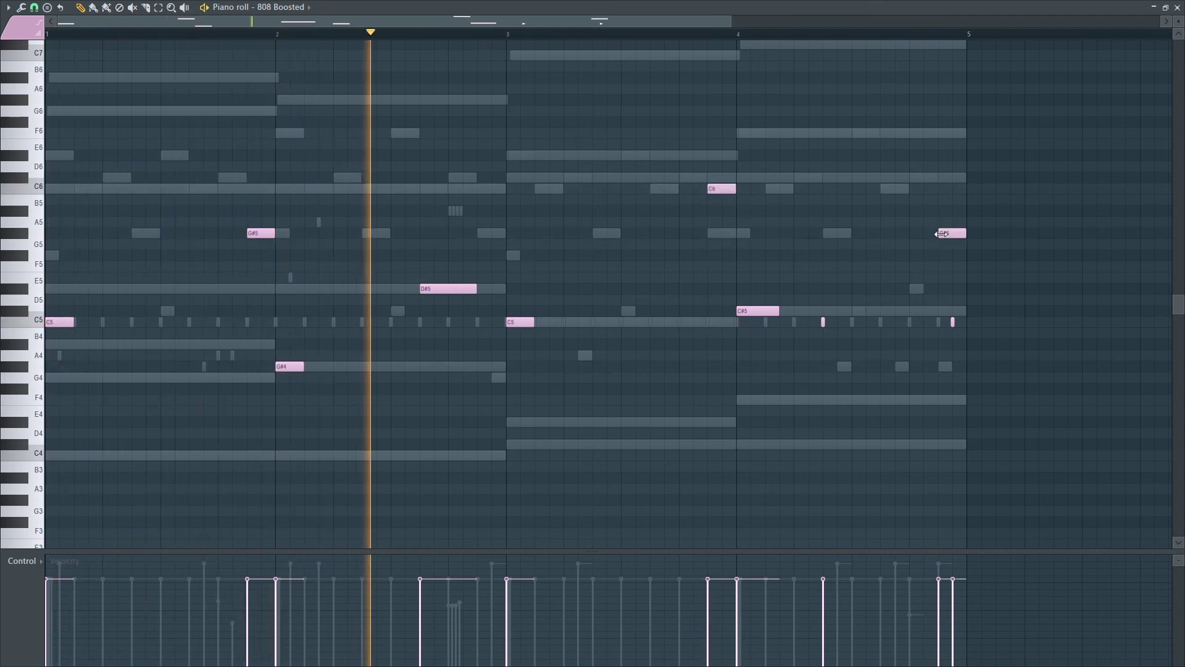
left_click_drag(940, 233, 910, 232)
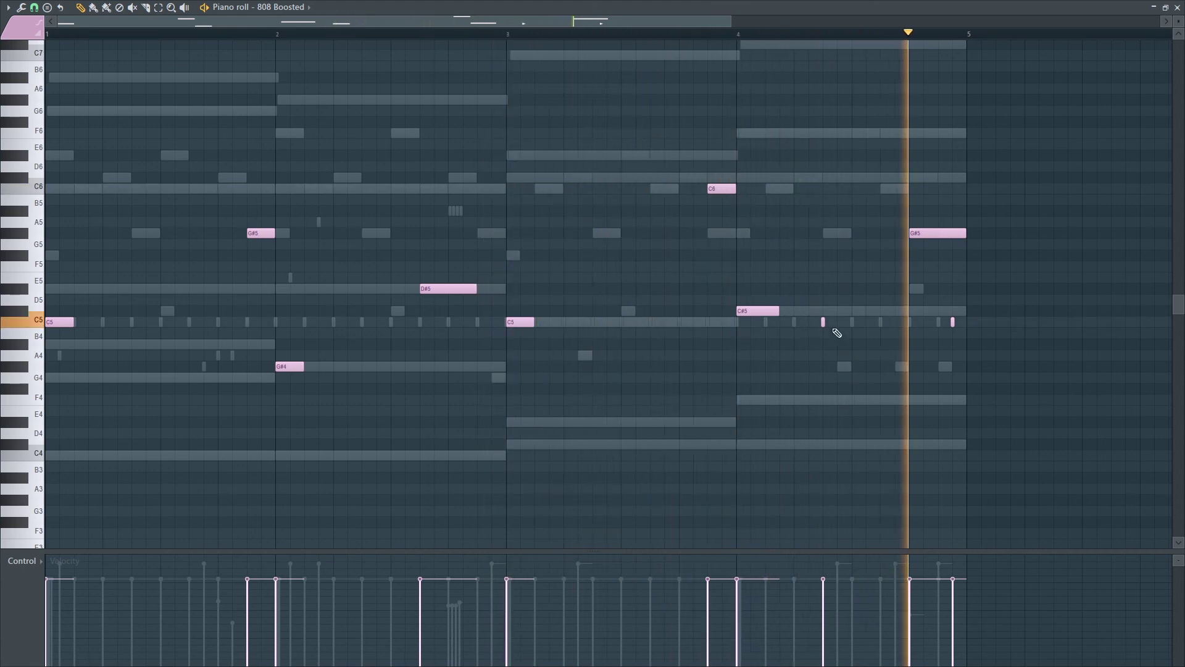
right_click(953, 322)
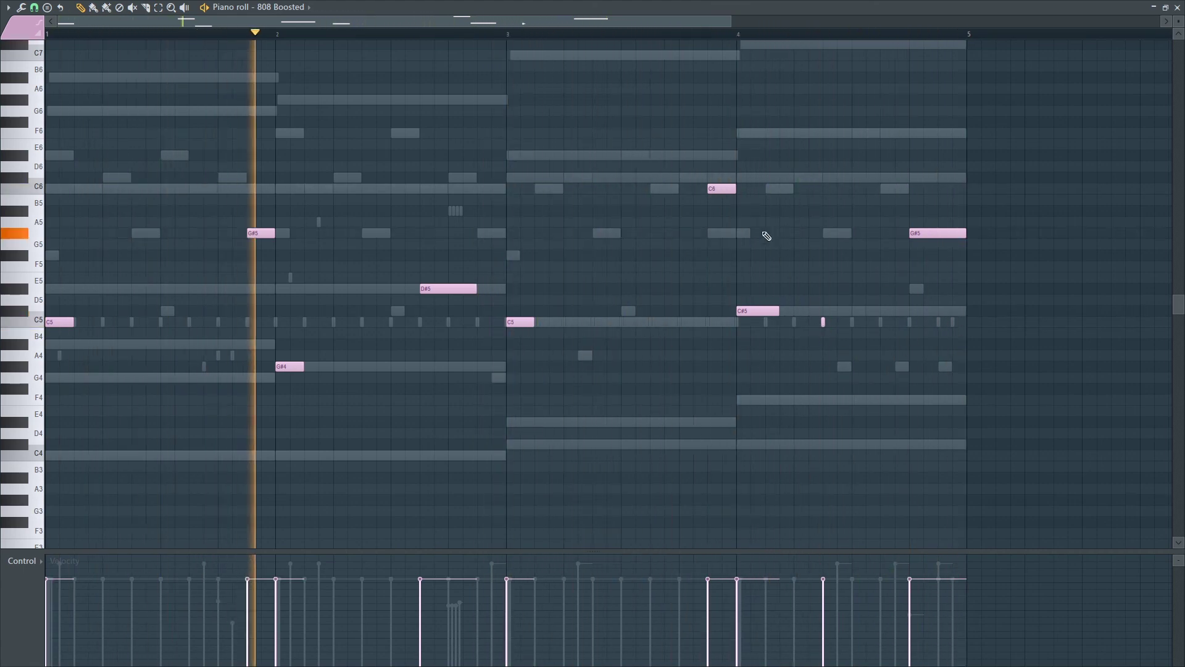
Open the 808 Boosted instrument and raise its Saturate, Crush and Drive macros, playing the pattern to check the sound.
left_click(1177, 8)
left_click(328, 314)
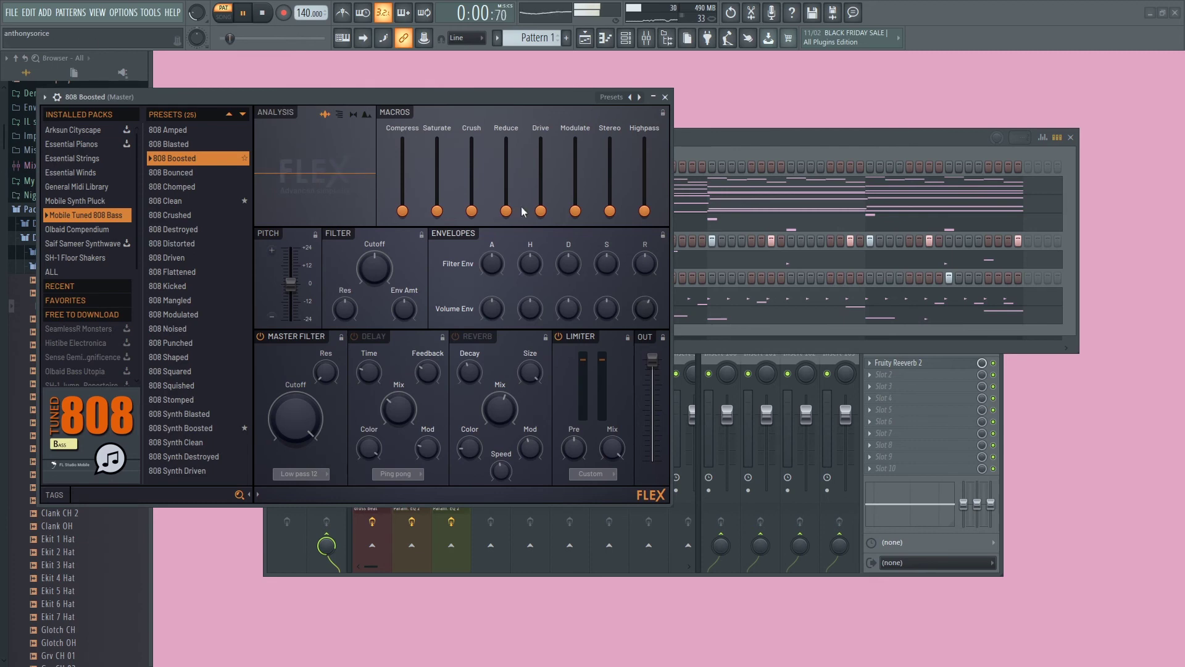
left_click(273, 12)
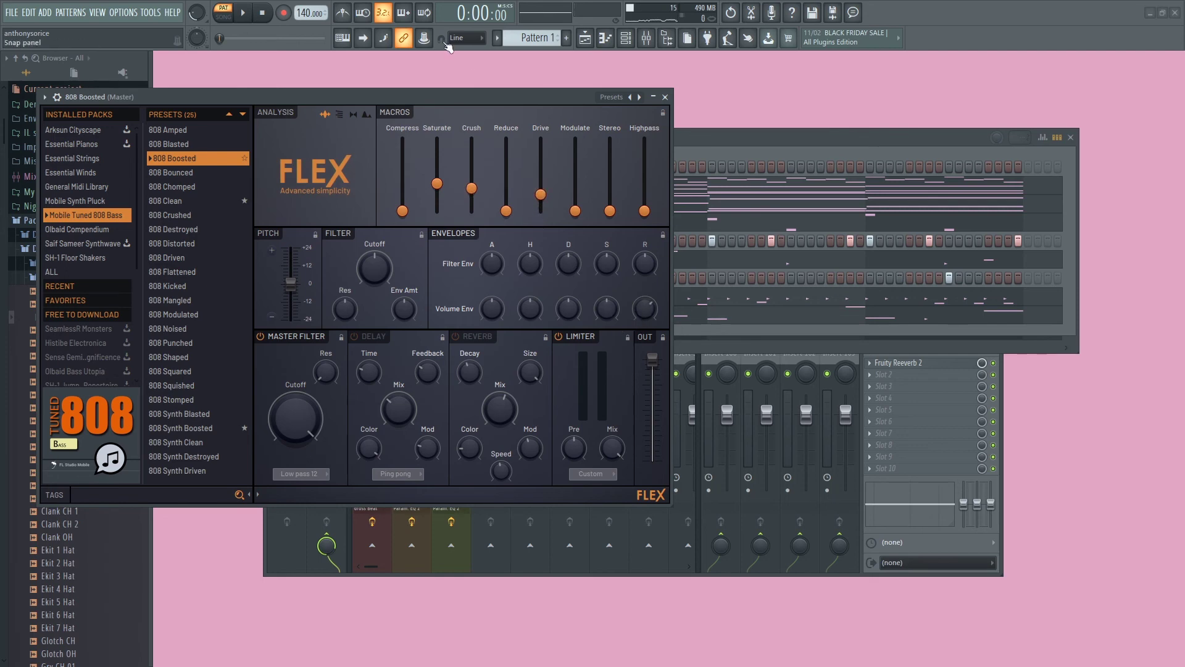
left_click(247, 13)
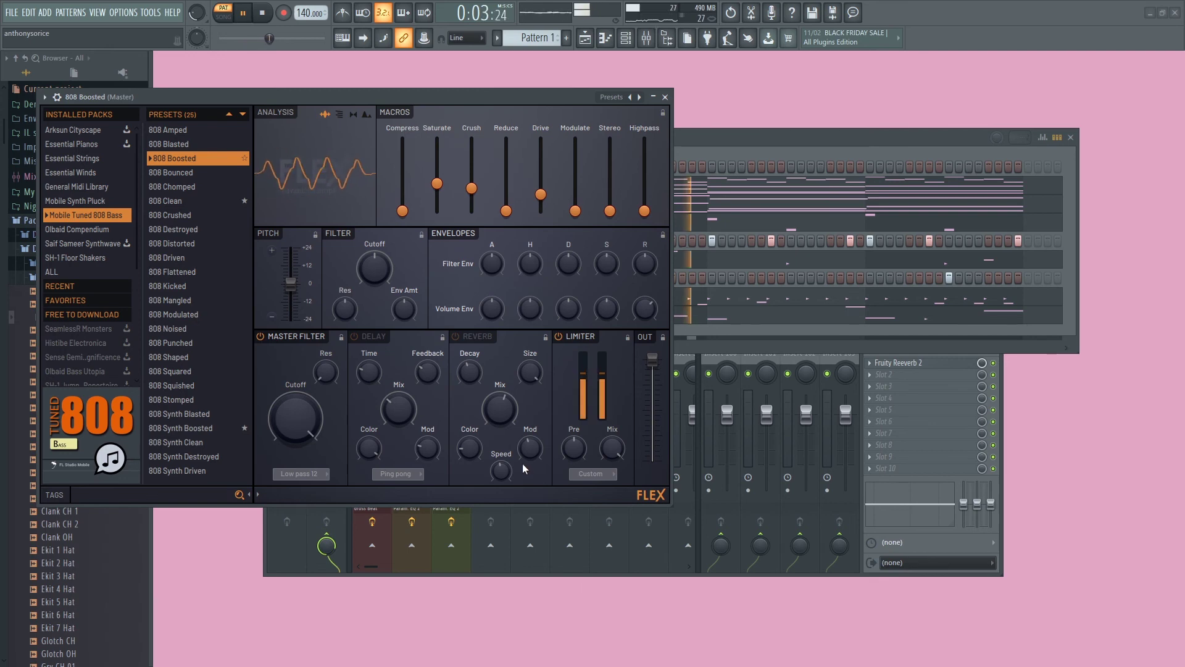
Bring the channel rack forward and lower the master volume while the pattern plays.
left_click(735, 137)
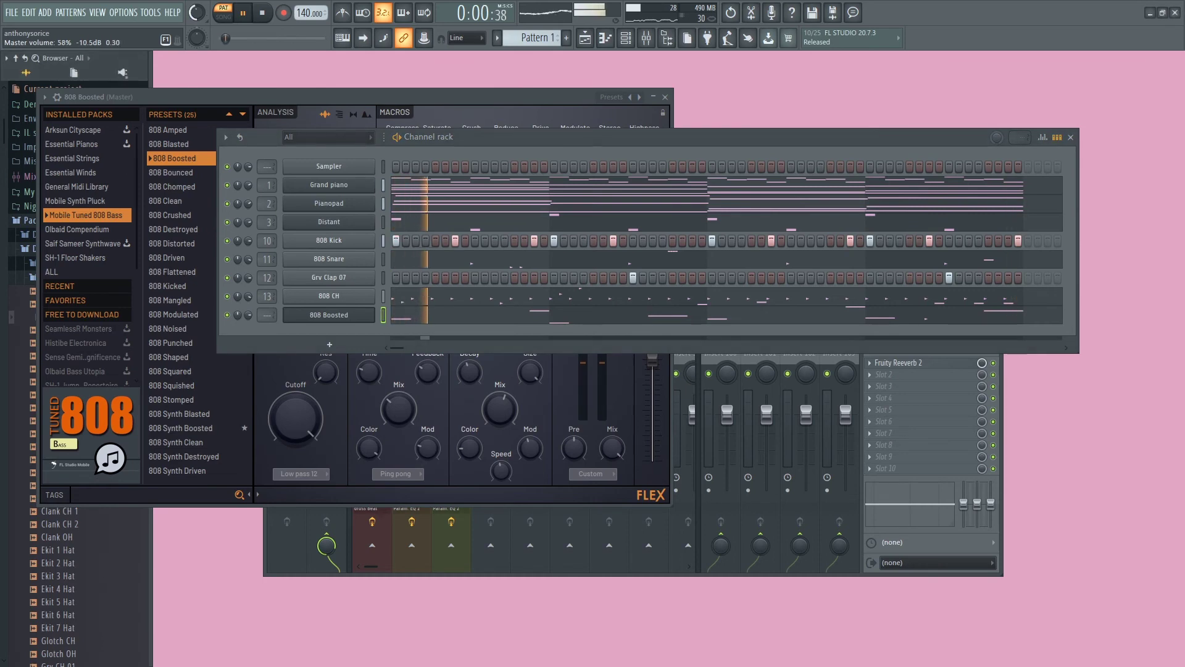
left_click_drag(195, 11, 196, 18)
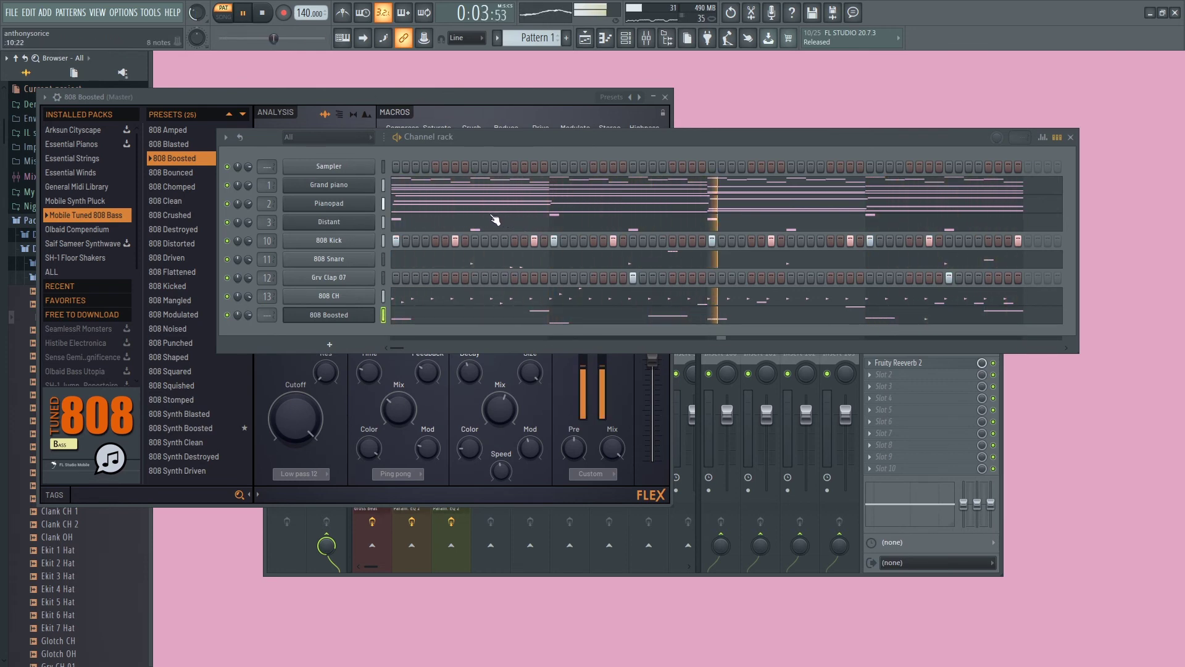
left_click(271, 17)
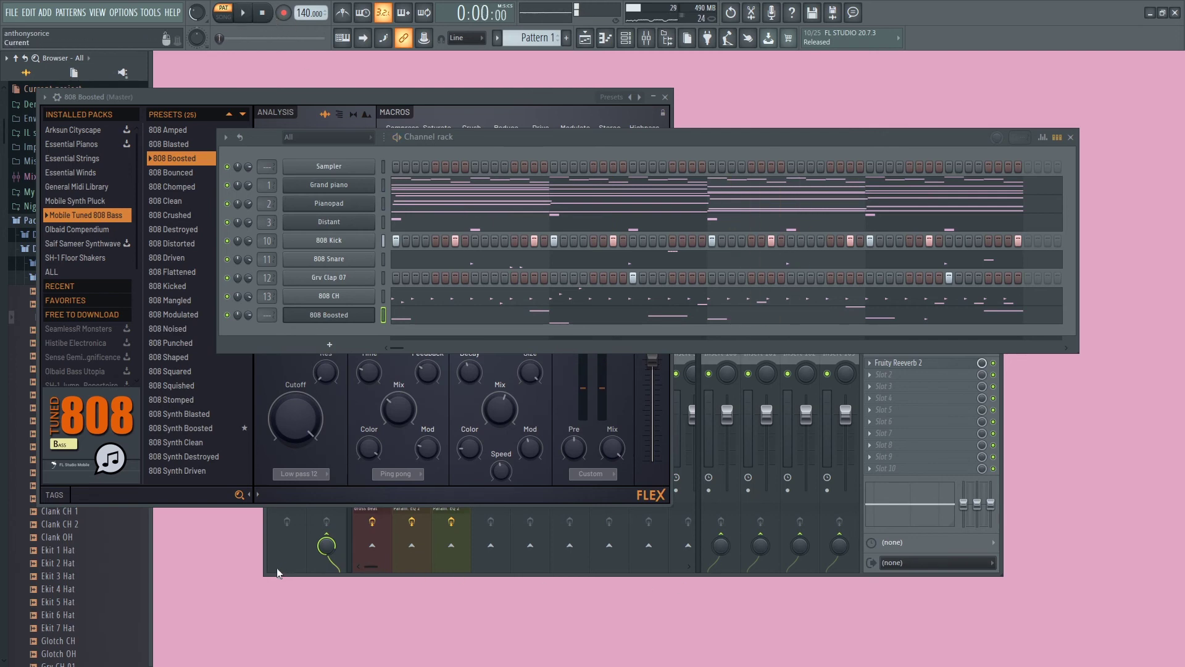
Load Fruity Parametric EQ 2 in the Main mixer track's second slot and cut the lows with band 1 at 273 Hz.
left_click(277, 573)
left_click(373, 355)
left_click(892, 375)
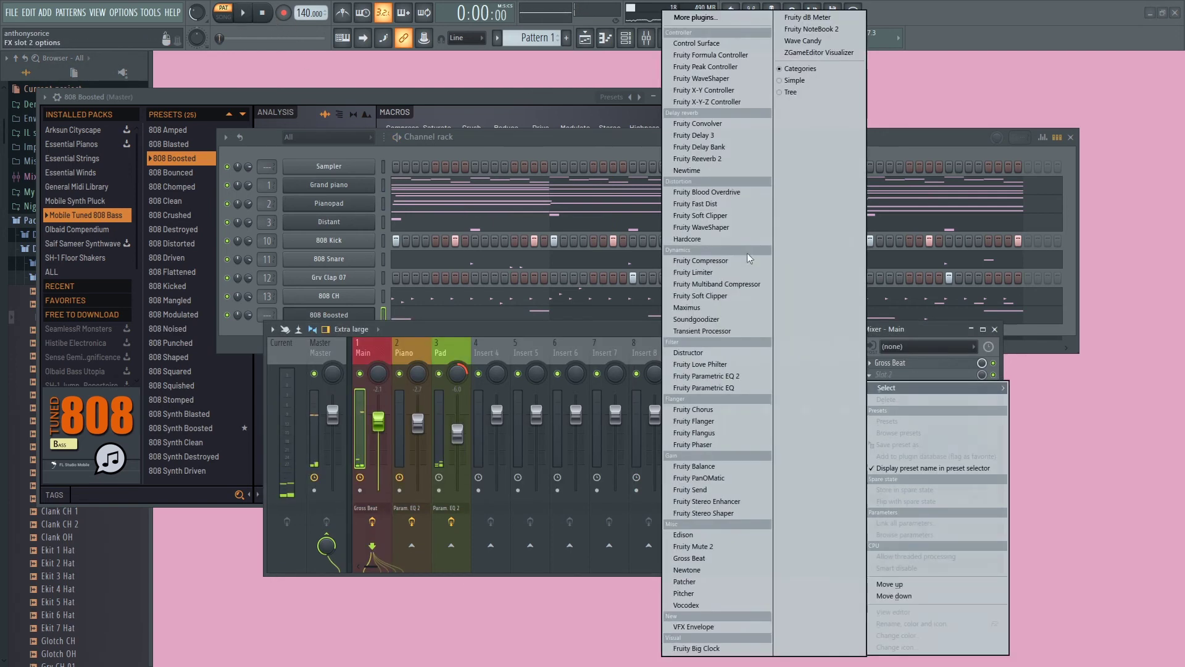
left_click(716, 389)
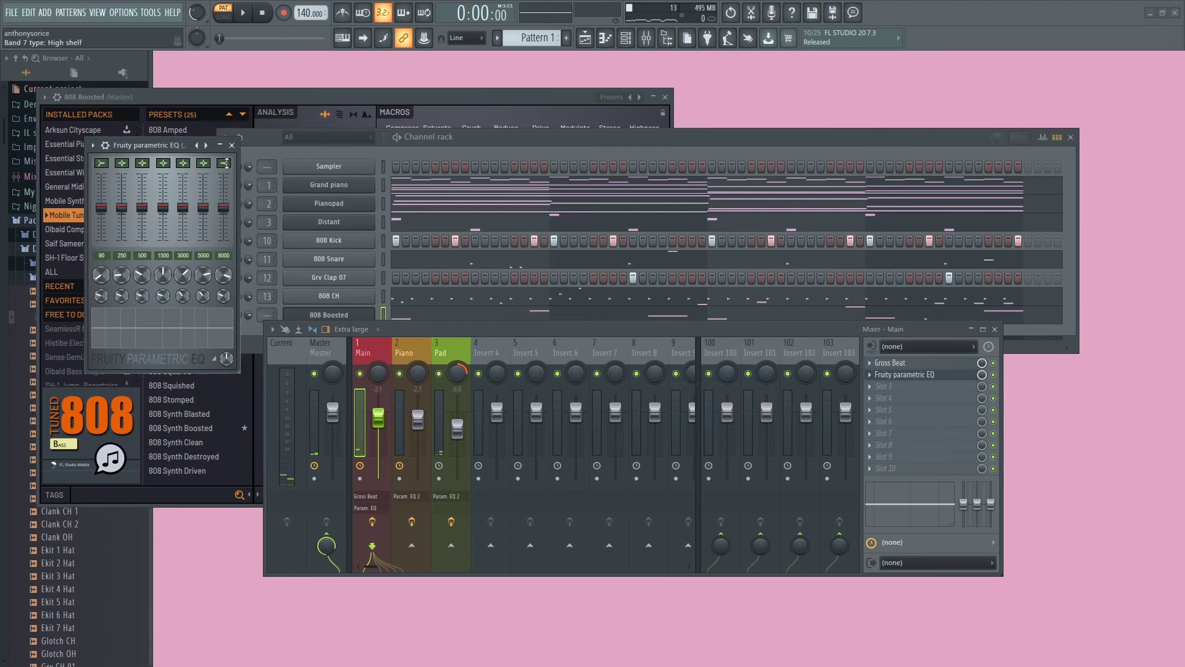
left_click(871, 375)
left_click(873, 377)
mouse_move(889, 373)
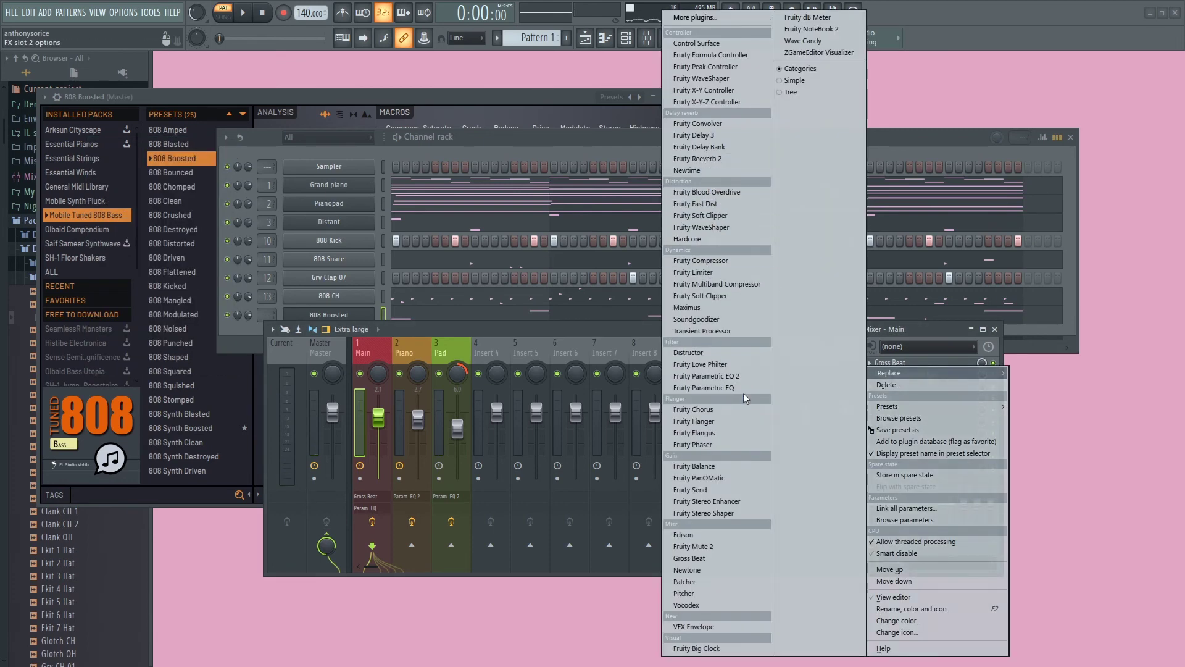
left_click(728, 378)
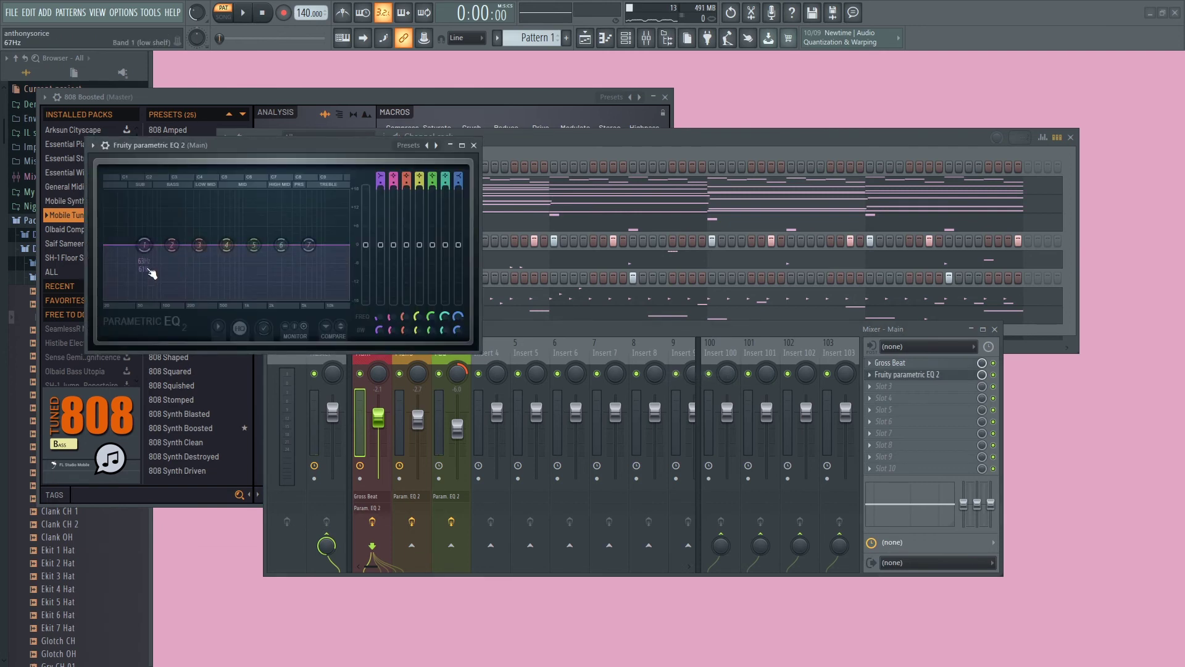
key("space")
left_click_drag(149, 270, 201, 273)
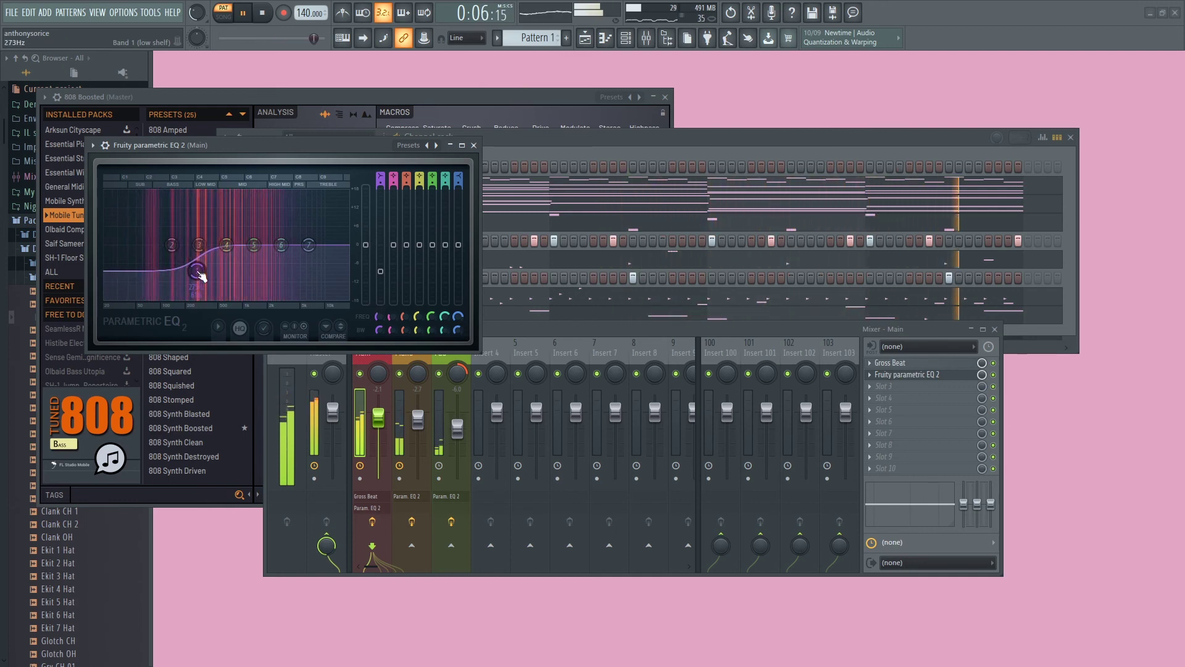
Move the channel rack clear of the mixer, then set the Pad track's volume to 87% and pan it 59% left.
left_click(707, 143)
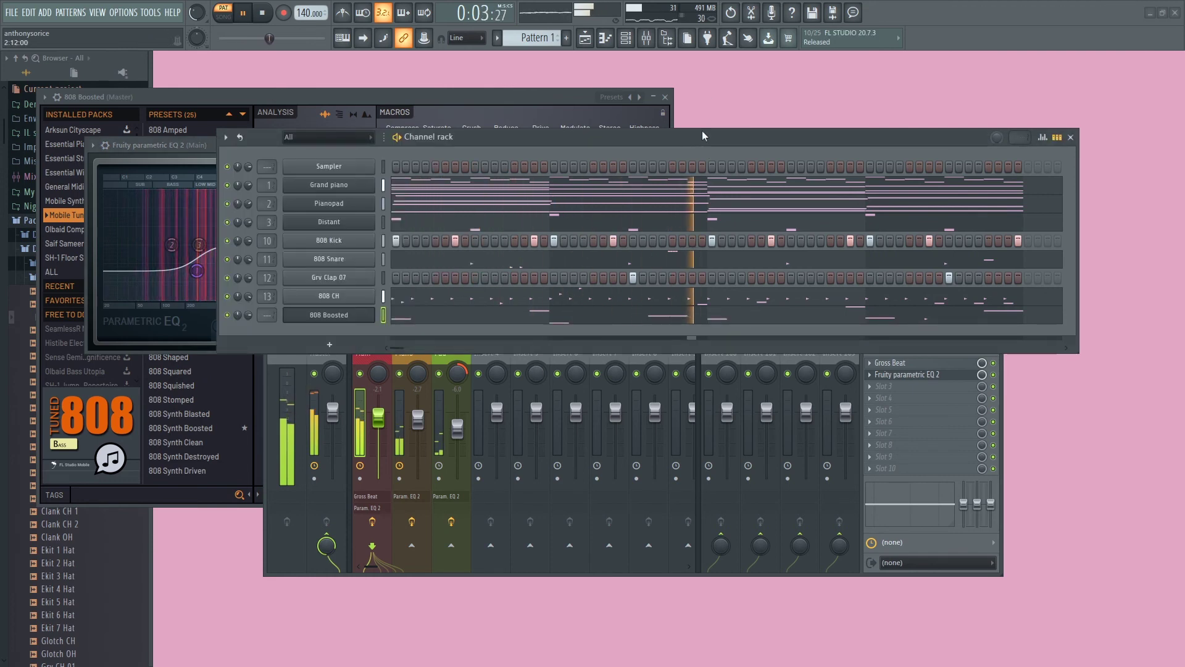
left_click_drag(702, 135, 704, 95)
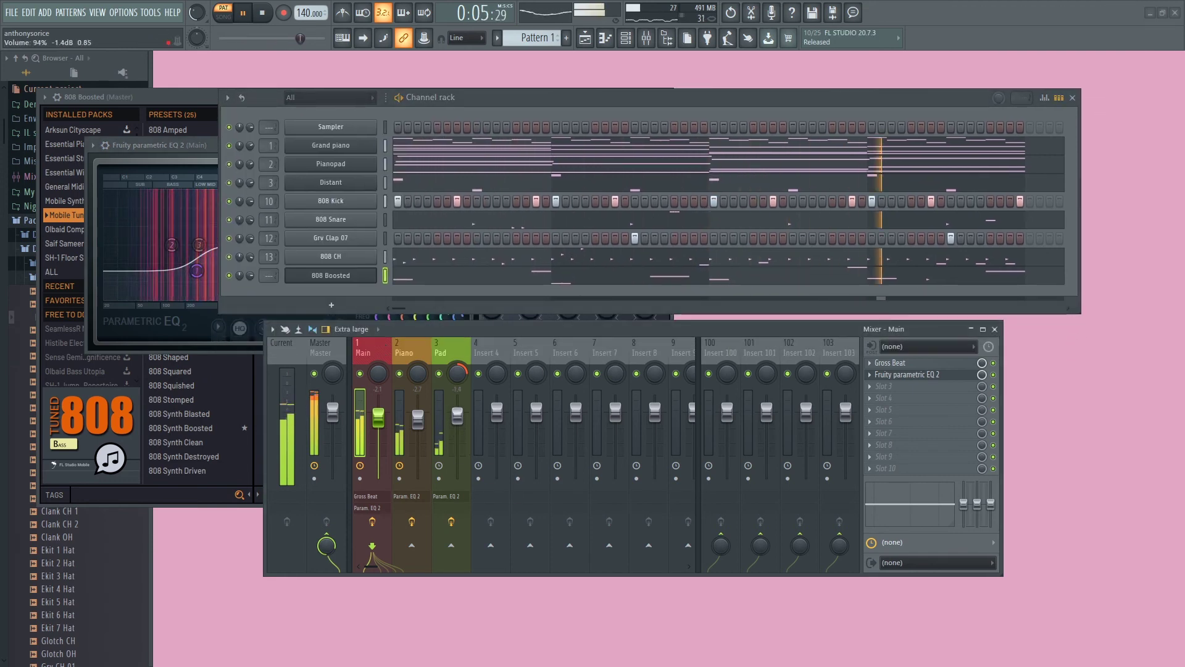
left_click_drag(458, 418, 463, 425)
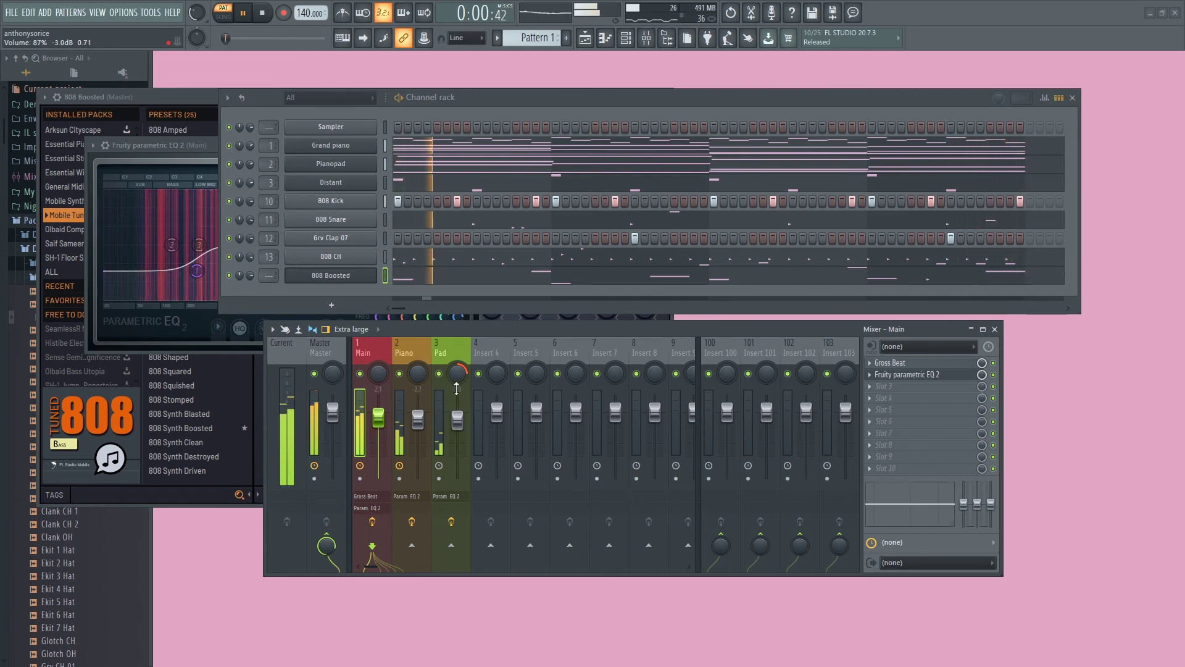
left_click_drag(457, 374, 457, 408)
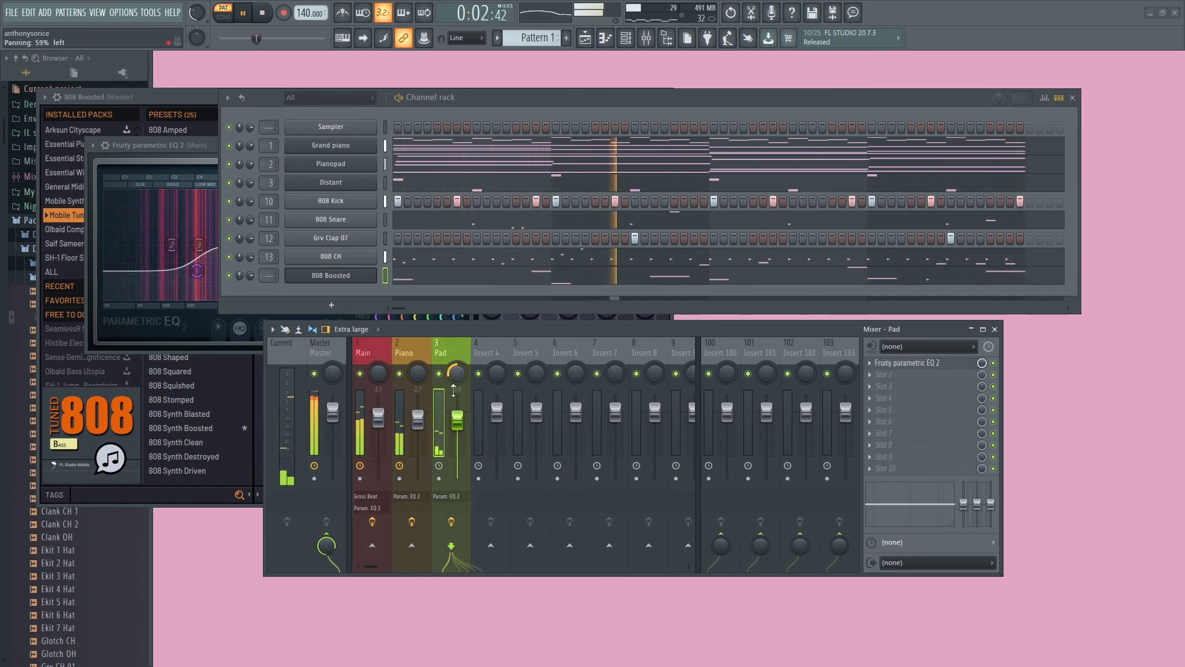
Set the Pad mixer track's volume to 75% and lower the Piano track's volume.
left_click_drag(371, 565, 387, 566)
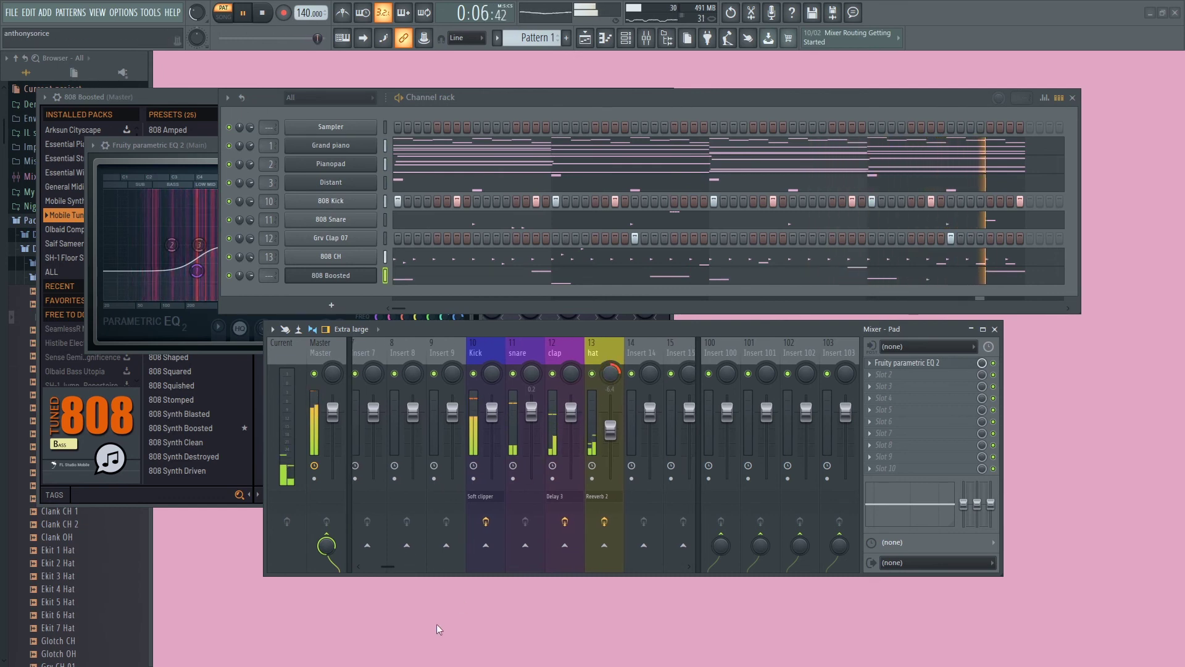
left_click_drag(384, 565, 370, 568)
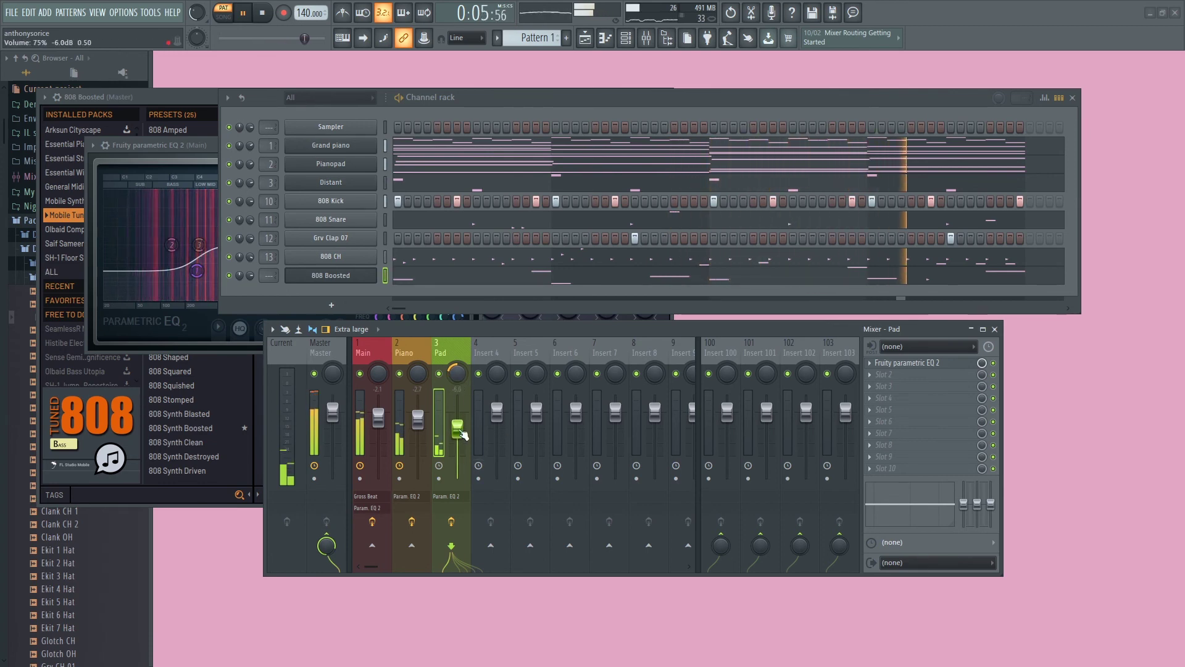
left_click_drag(463, 434, 463, 426)
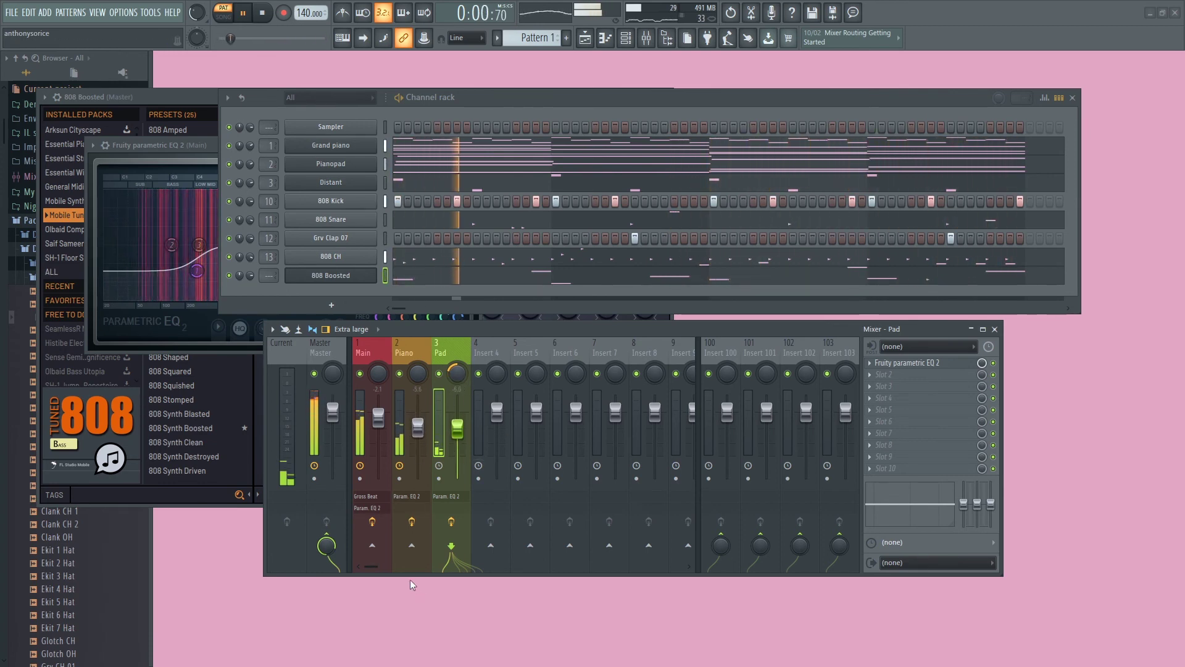
Lower the clap mixer track's volume while listening to the pattern, and stop playback.
left_click_drag(378, 566, 386, 567)
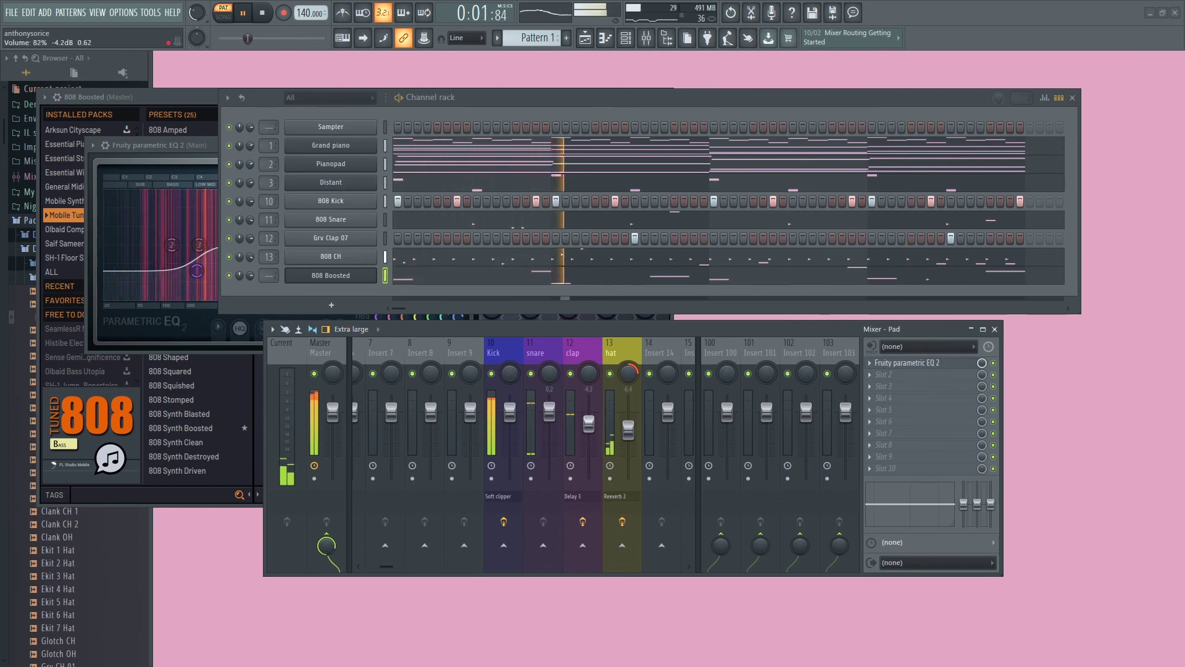
left_click_drag(589, 418, 589, 438)
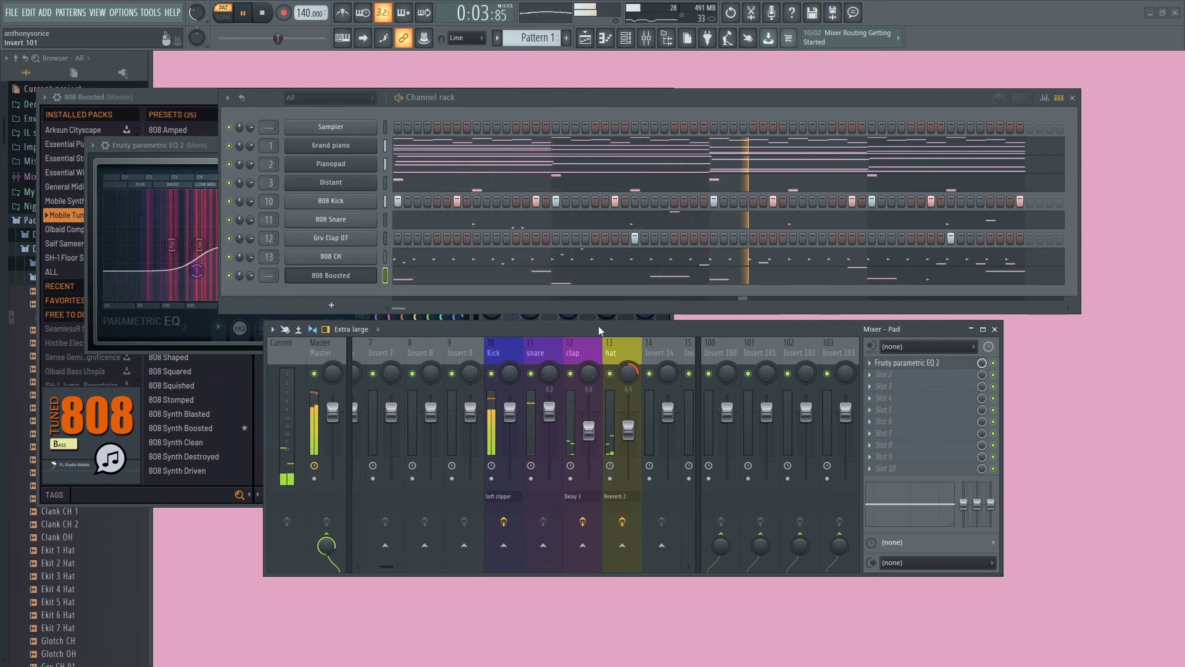
key("space")
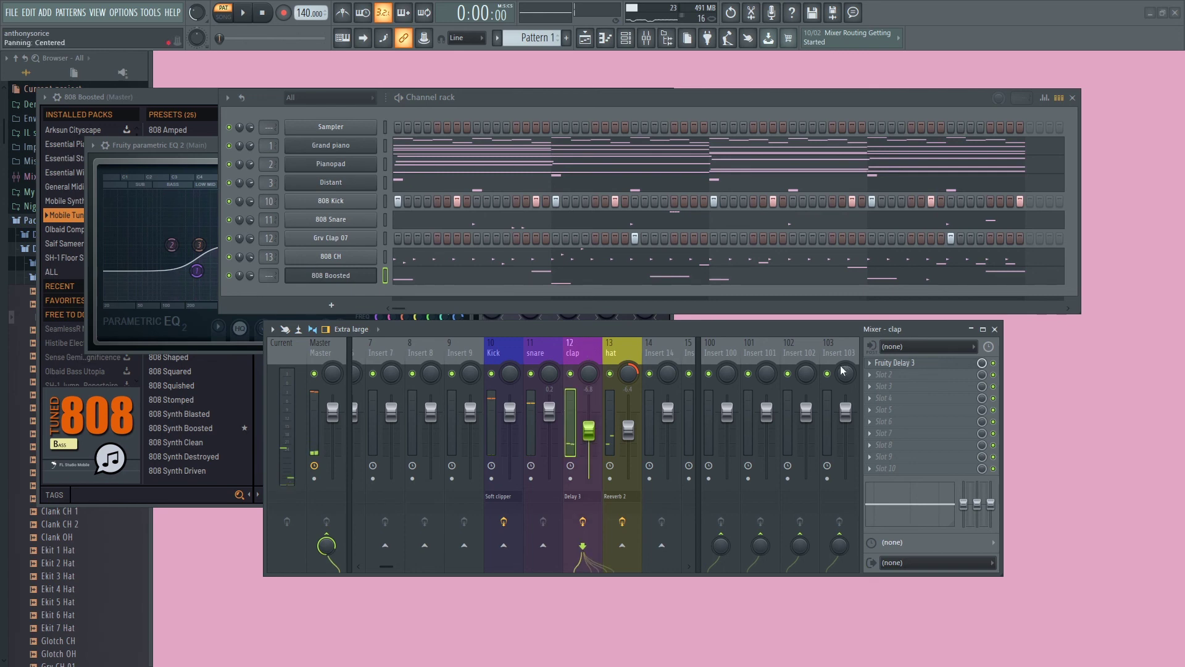
left_click(880, 374)
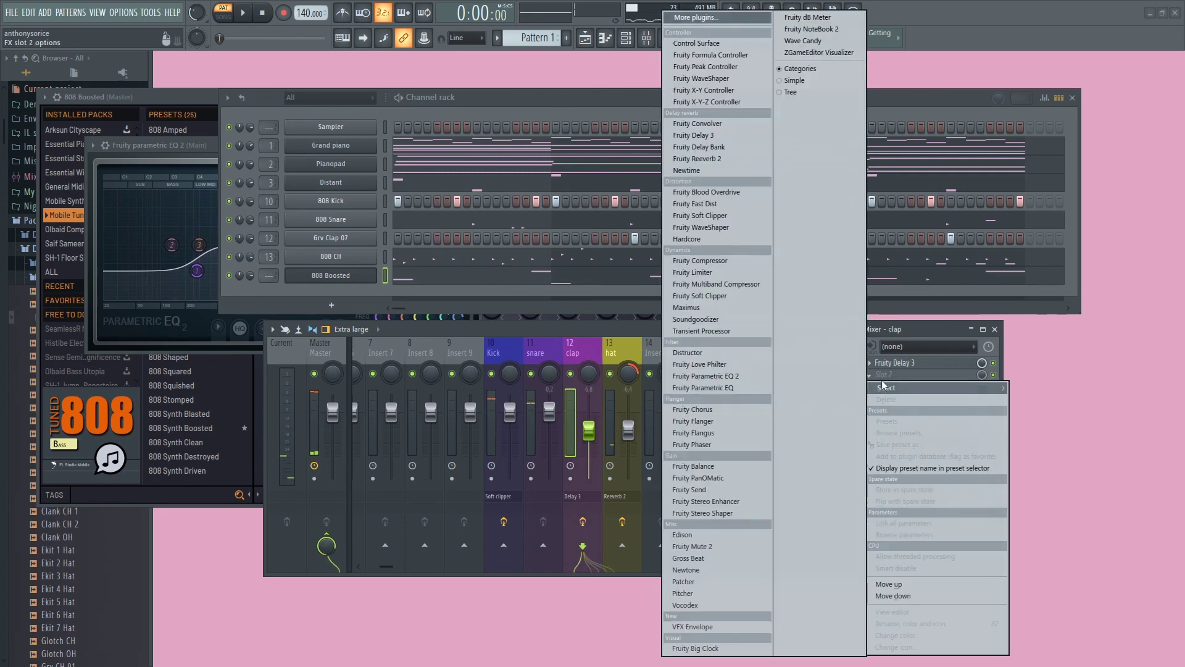
left_click(727, 162)
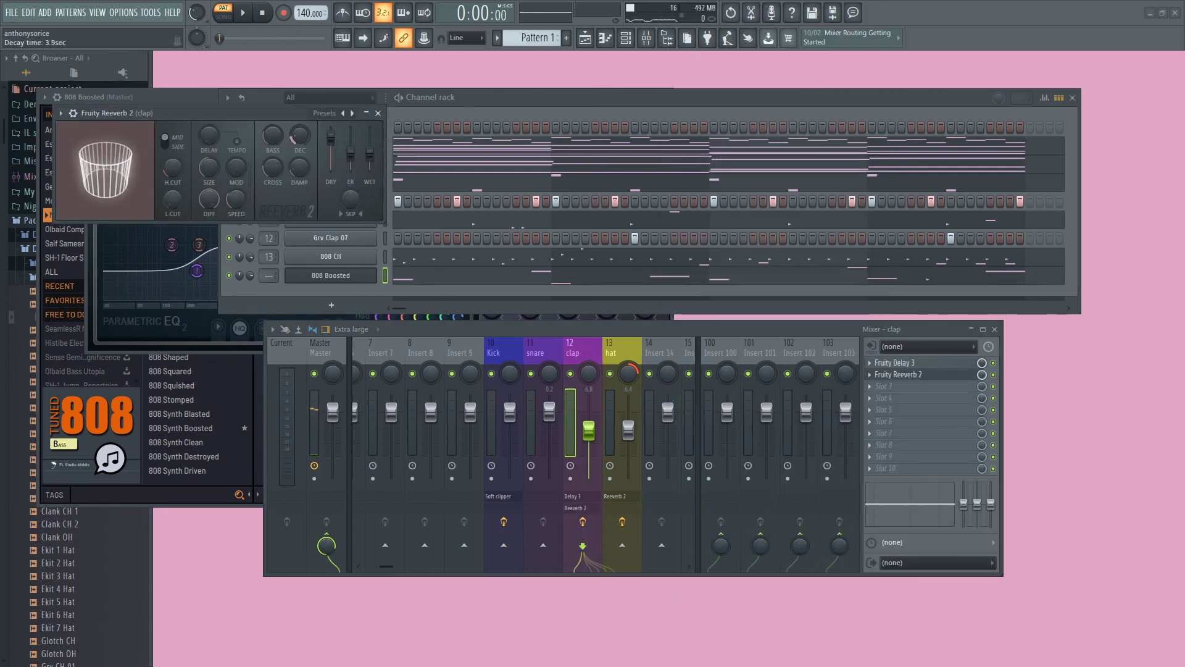
key("space")
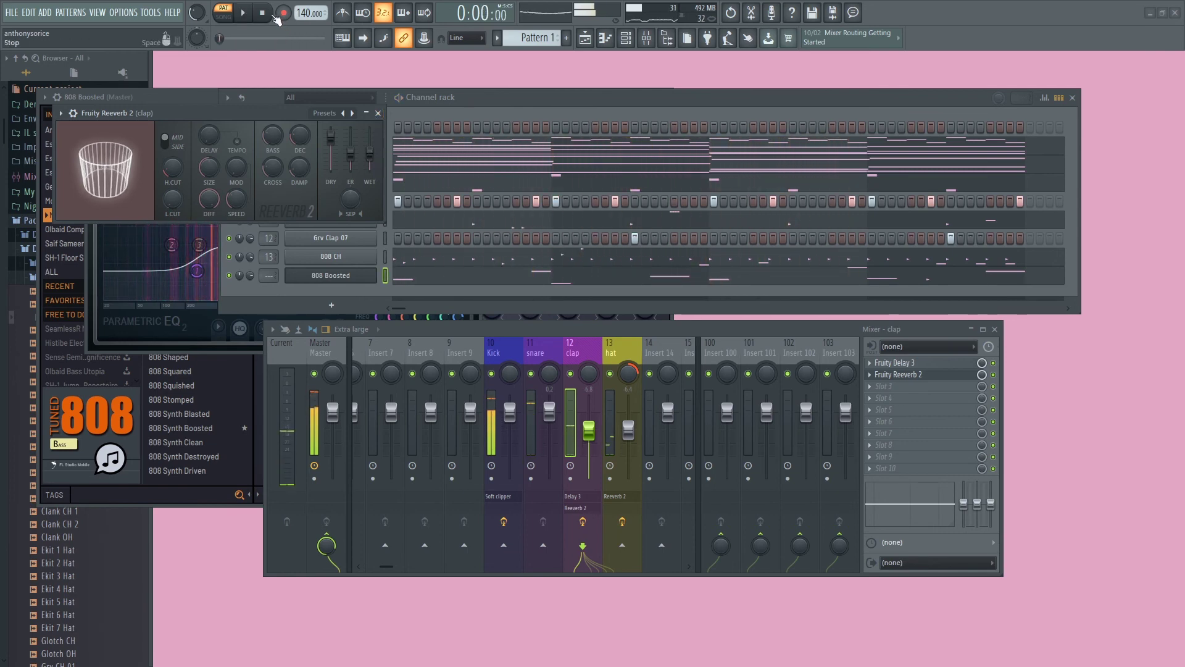
right_click(873, 375)
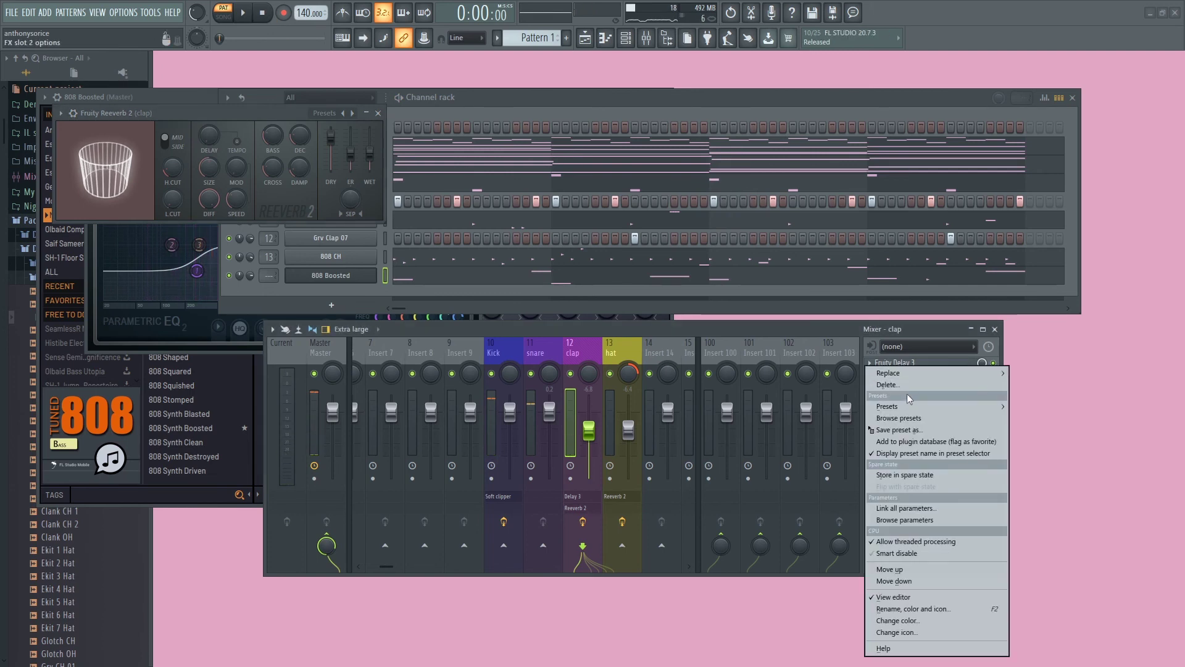
left_click(906, 394)
left_click(653, 381)
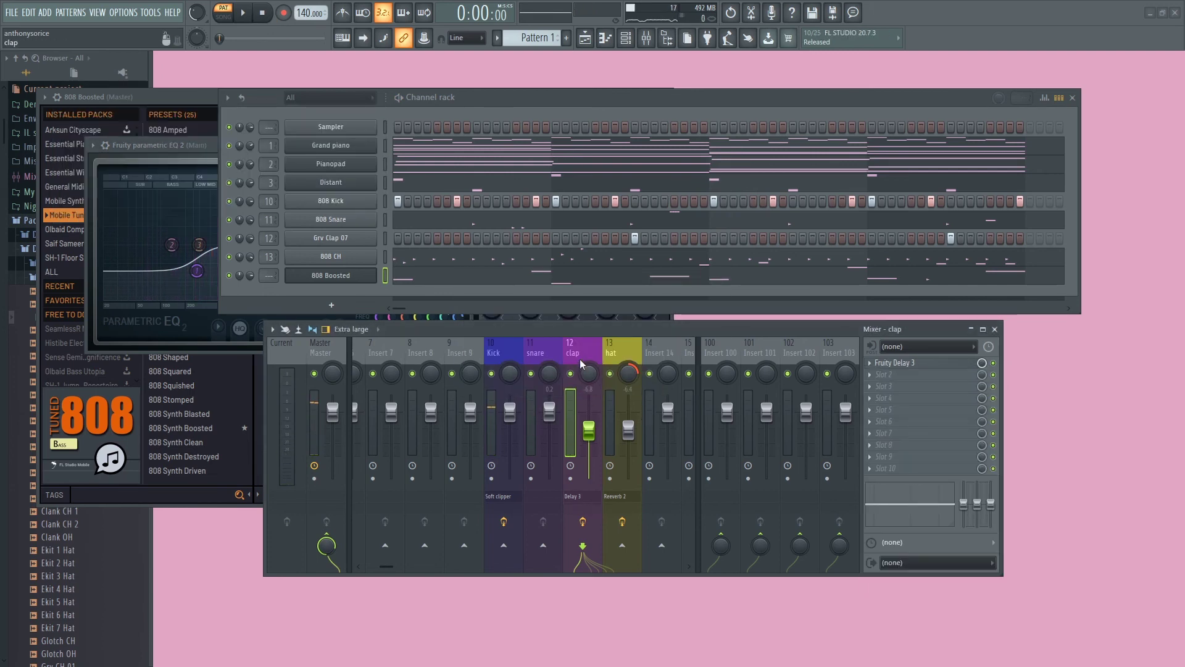
Load Fruity Reeverb 2 in the snare mixer track's first slot and lower its wet level during playback.
left_click(555, 351)
left_click(896, 364)
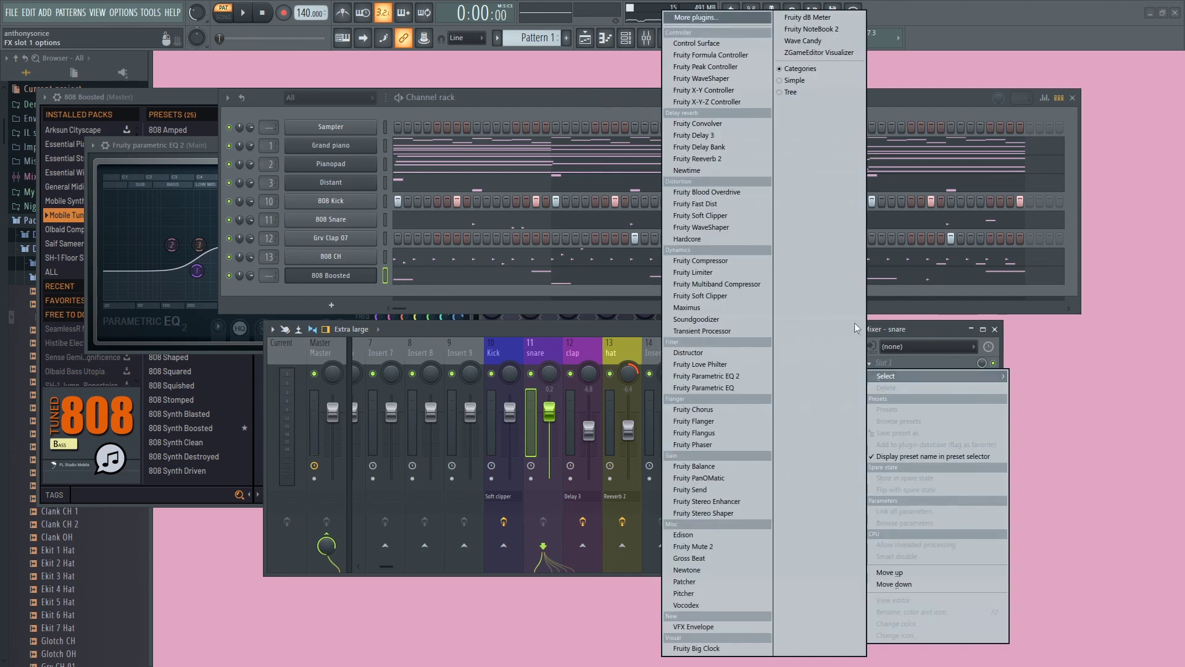
left_click(697, 159)
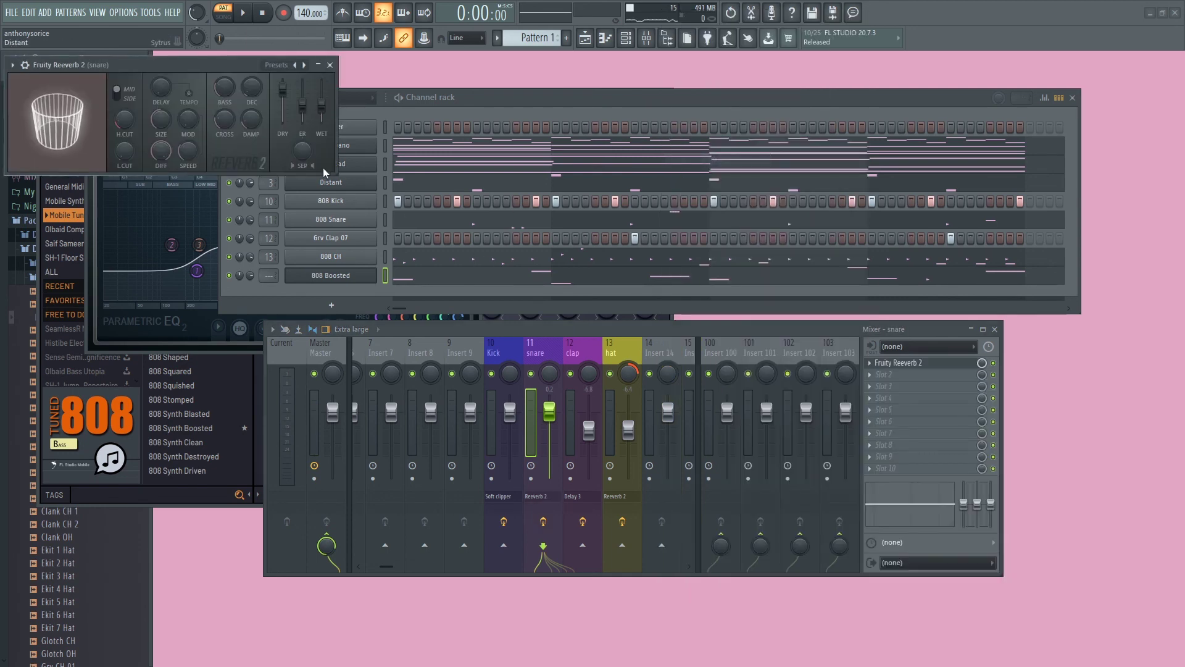
key("space")
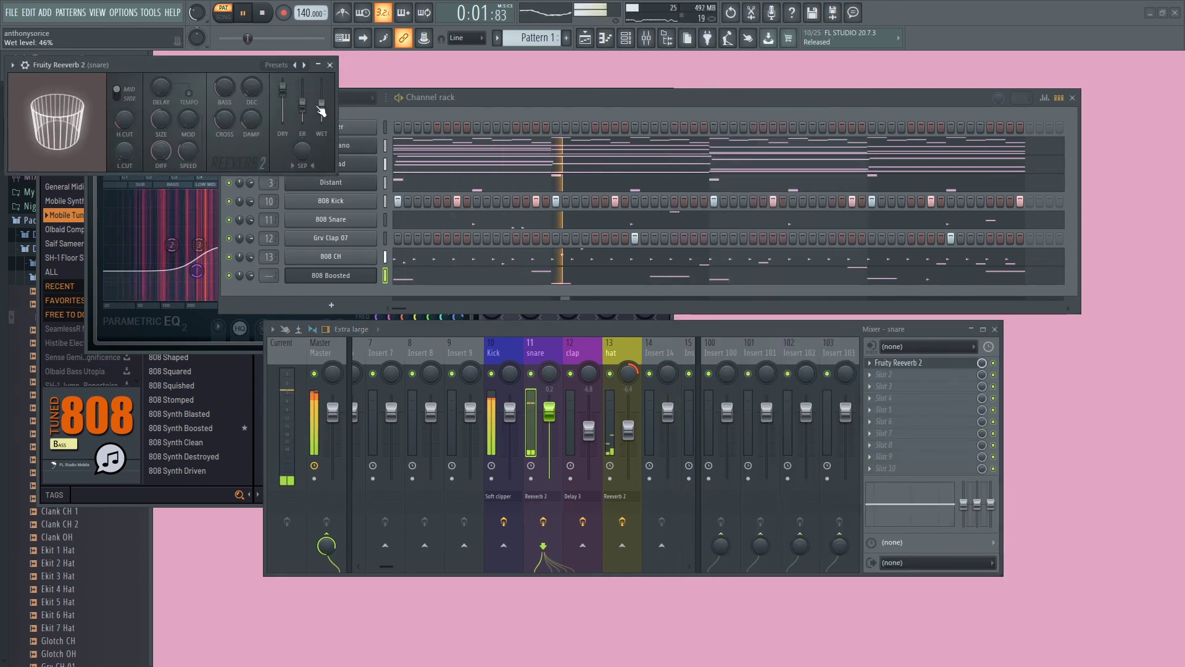
left_click_drag(322, 108, 325, 115)
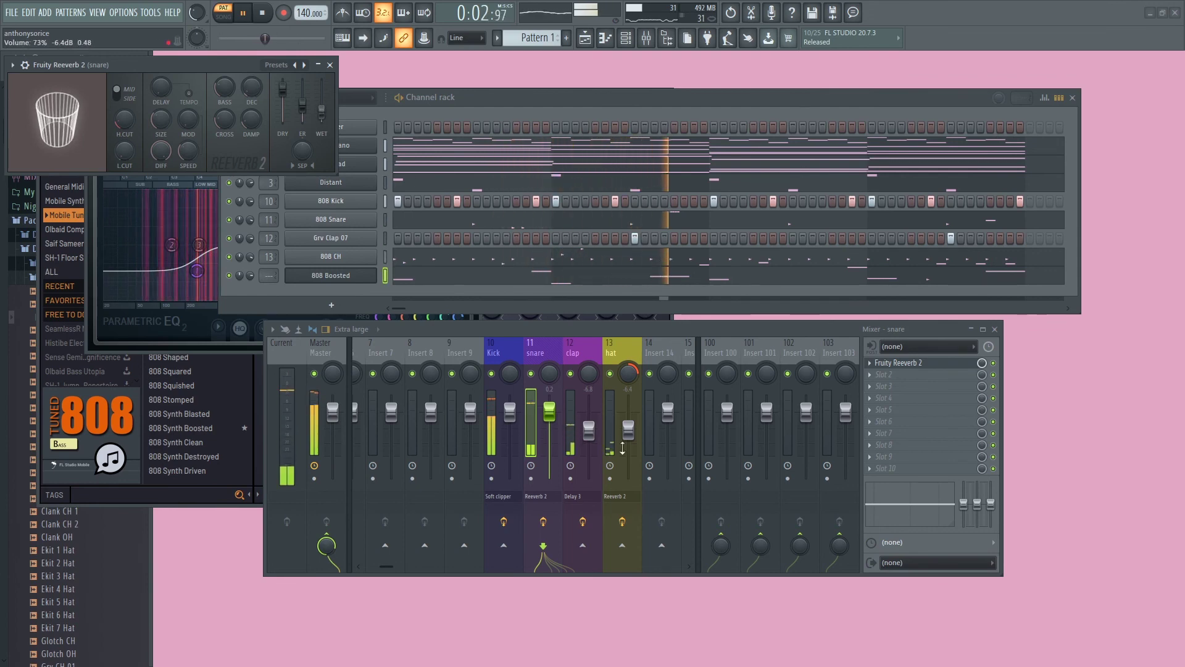
Lower the snare mixer track's volume during playback.
left_click_drag(553, 415, 559, 434)
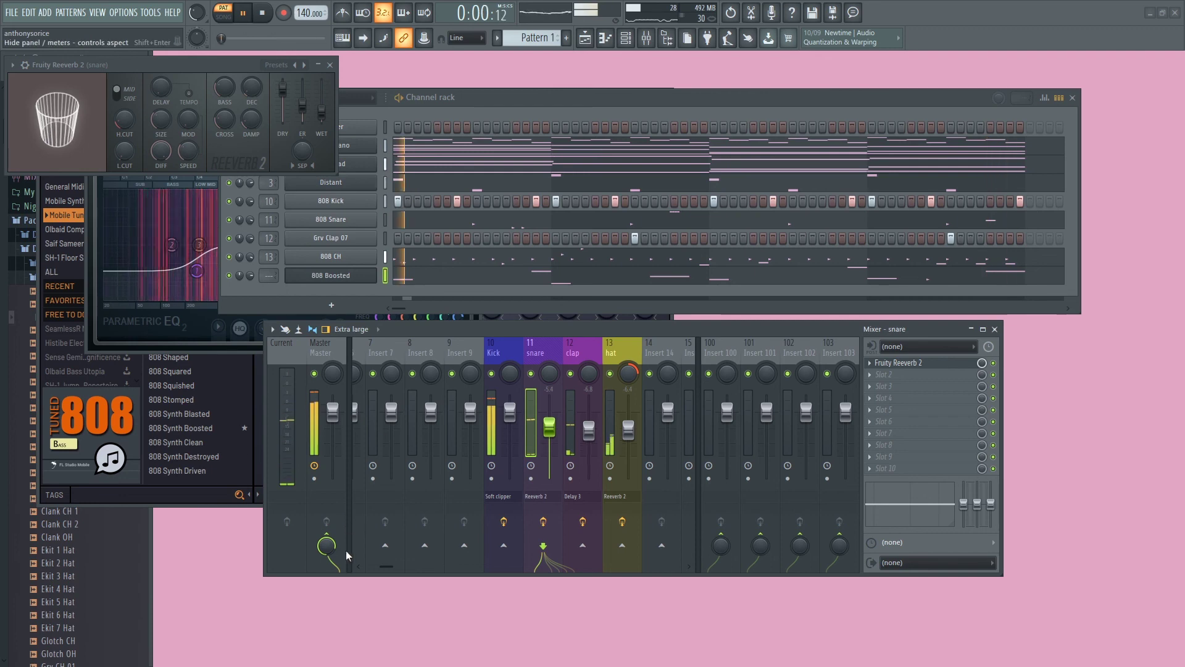
Boost band 6 in the Main mixer track's Fruity parametric EQ 2, adjust its bandwidth, and lower the Main track's volume.
left_click_drag(385, 567, 366, 566)
left_click(374, 353)
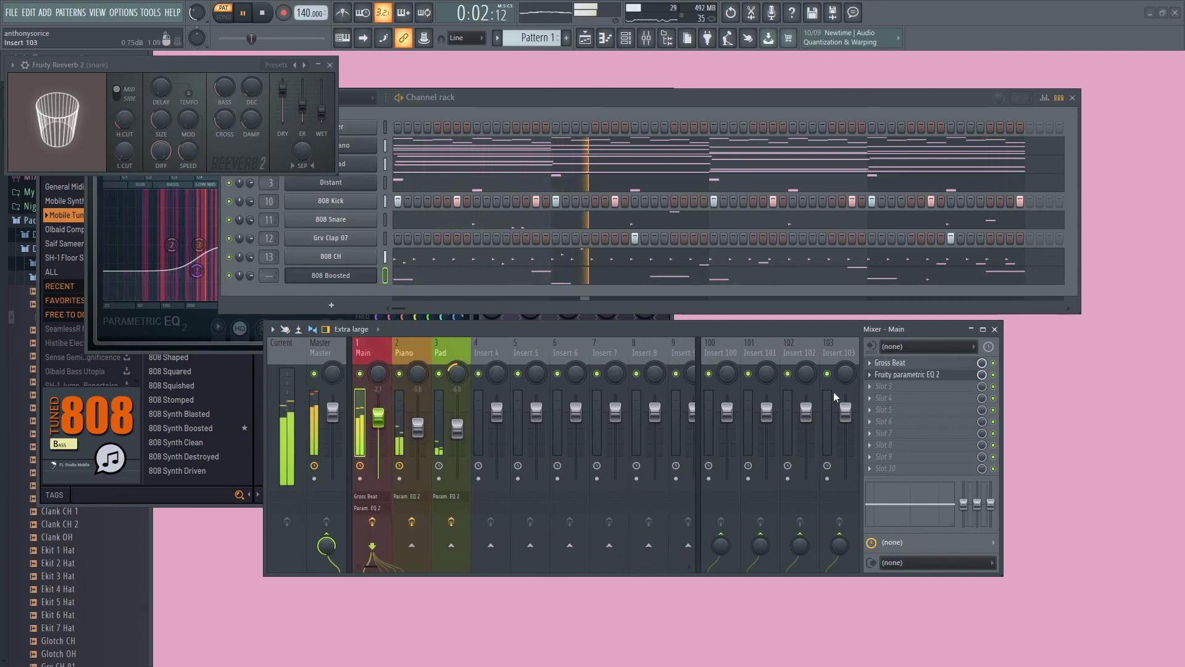
left_click(888, 375)
left_click(941, 375)
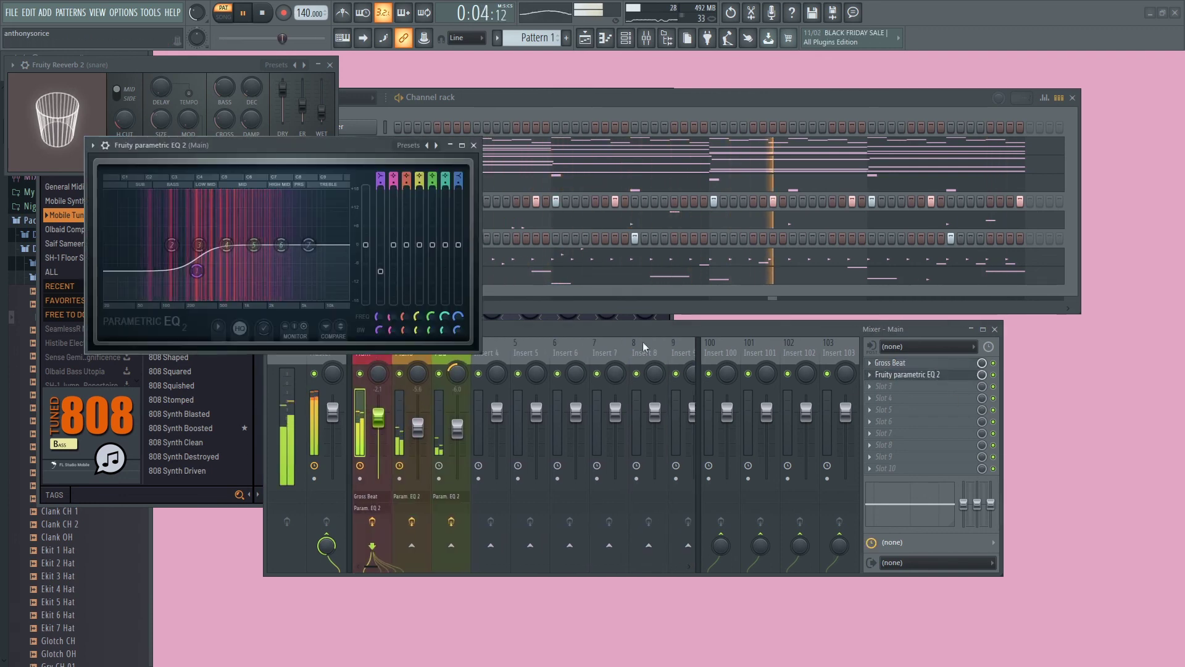
left_click_drag(282, 243, 280, 235)
left_click_drag(434, 334, 445, 318)
mouse_move(278, 236)
left_mouse_down()
mouse_move(265, 228)
mouse_move(282, 232)
left_mouse_up()
left_click_drag(379, 415, 378, 430)
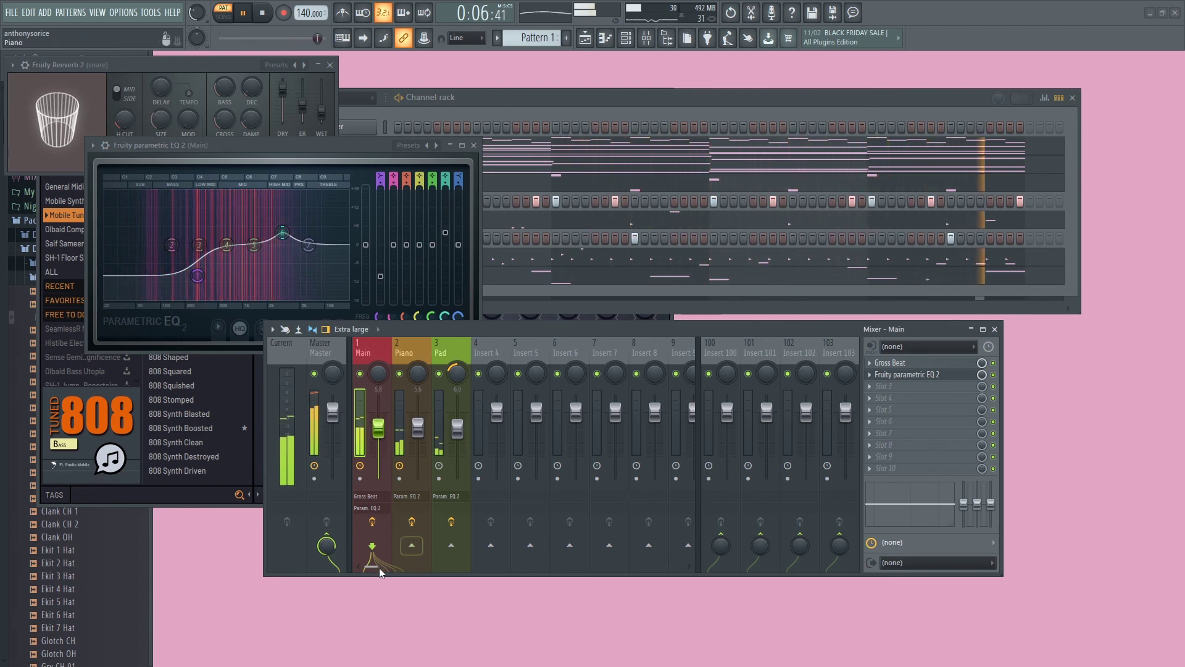
Remove the short C5 note in bar 4 of the 808 Boosted piano roll and check the bassline during playback.
left_click(660, 102)
right_click(340, 280)
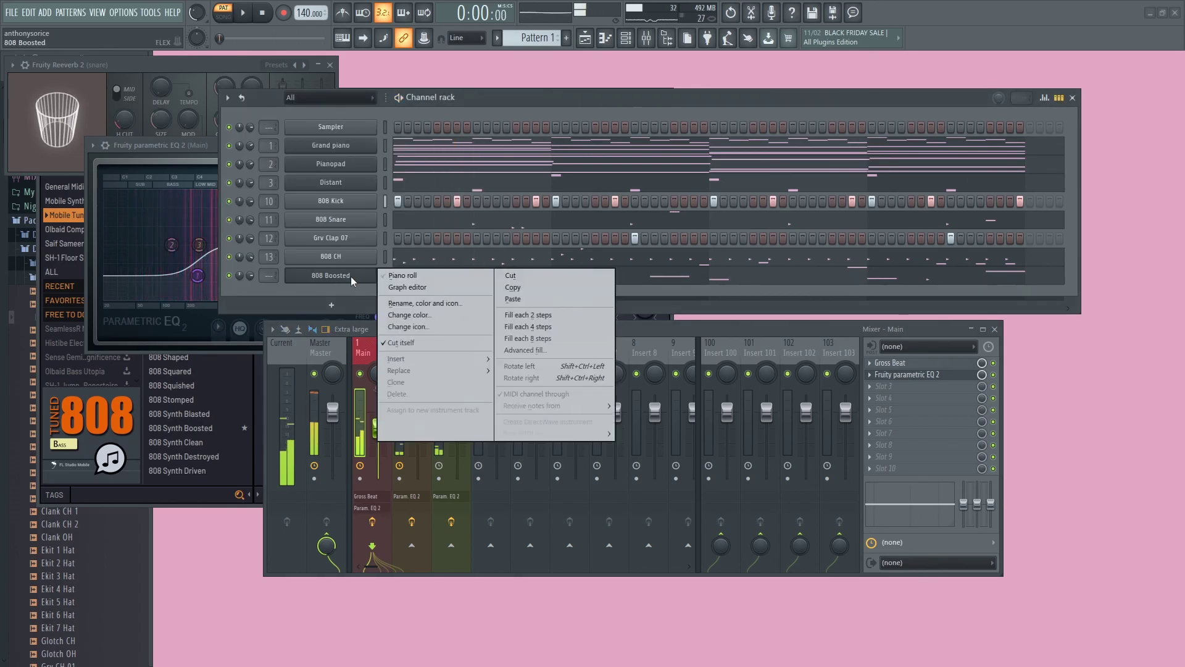
left_click(395, 274)
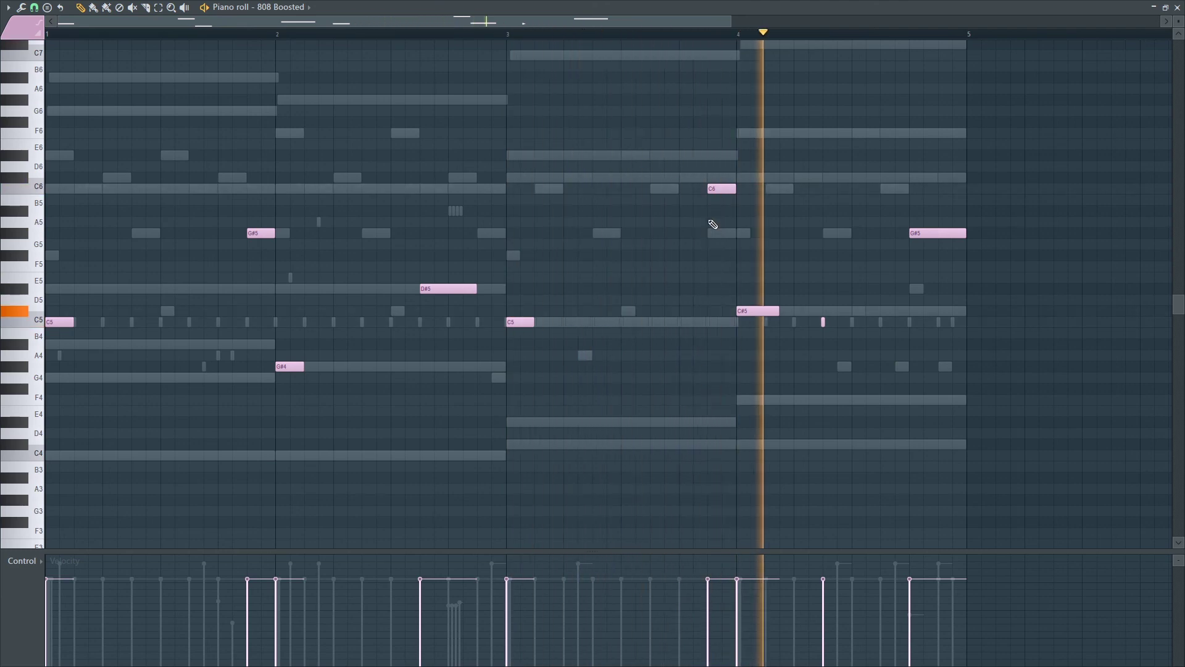
key("space")
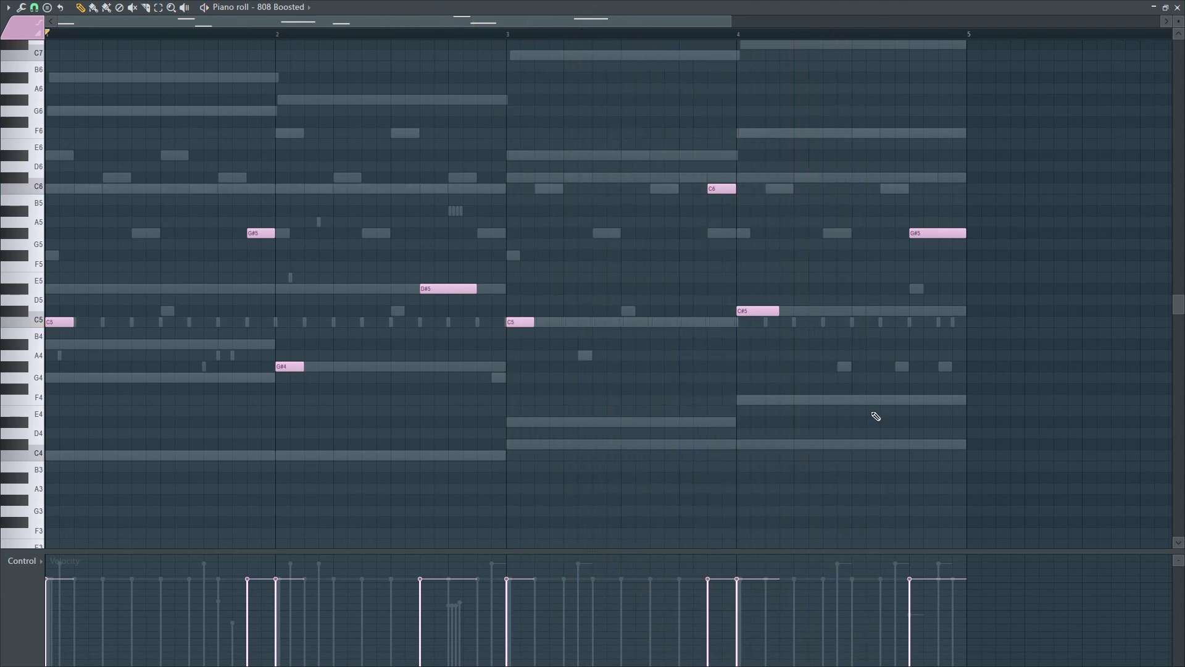
key("space")
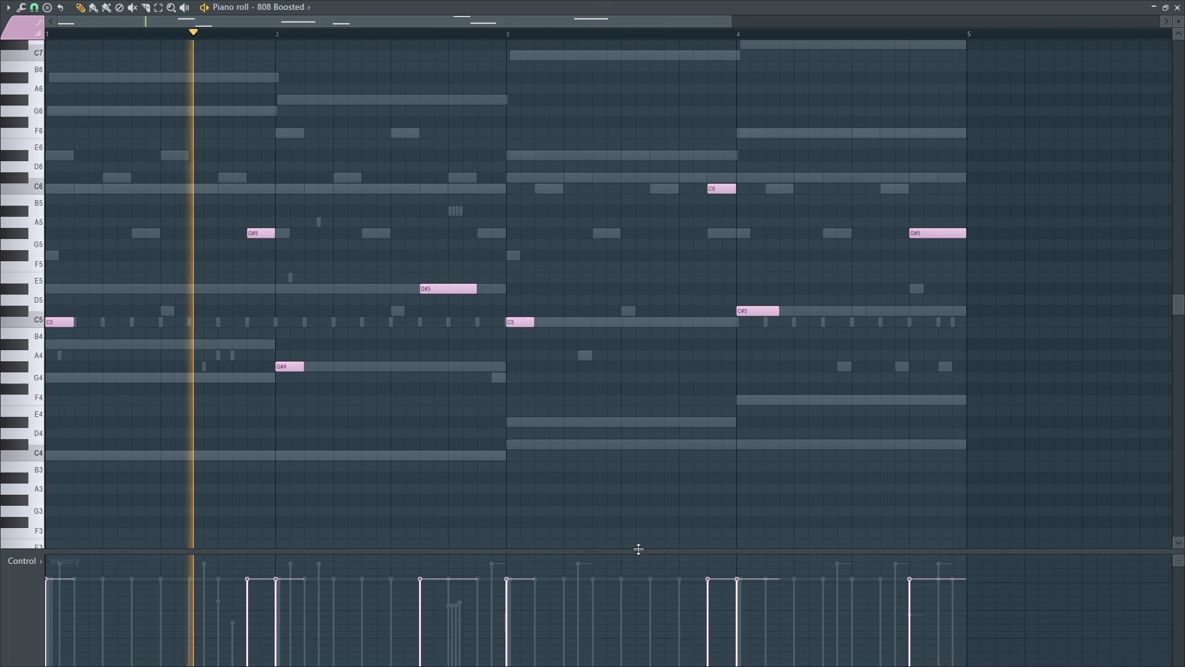
left_click(1178, 8)
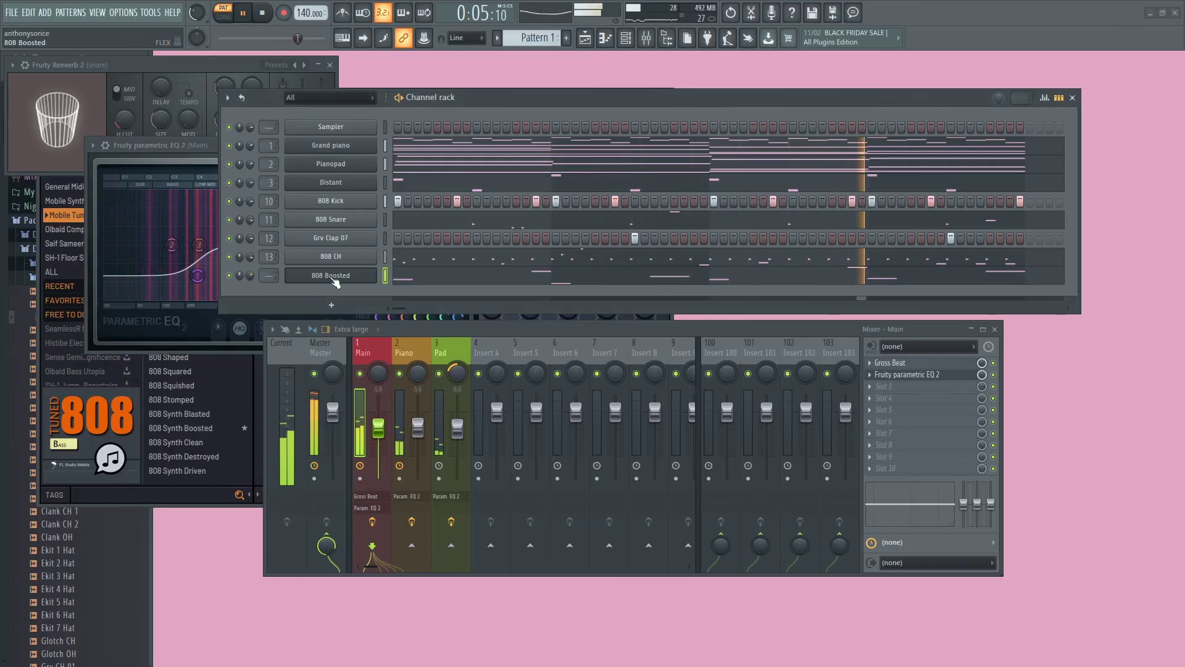
Stop playback and review the 808 CH channel's envelope and miscellaneous settings.
left_click(263, 13)
left_click(337, 258)
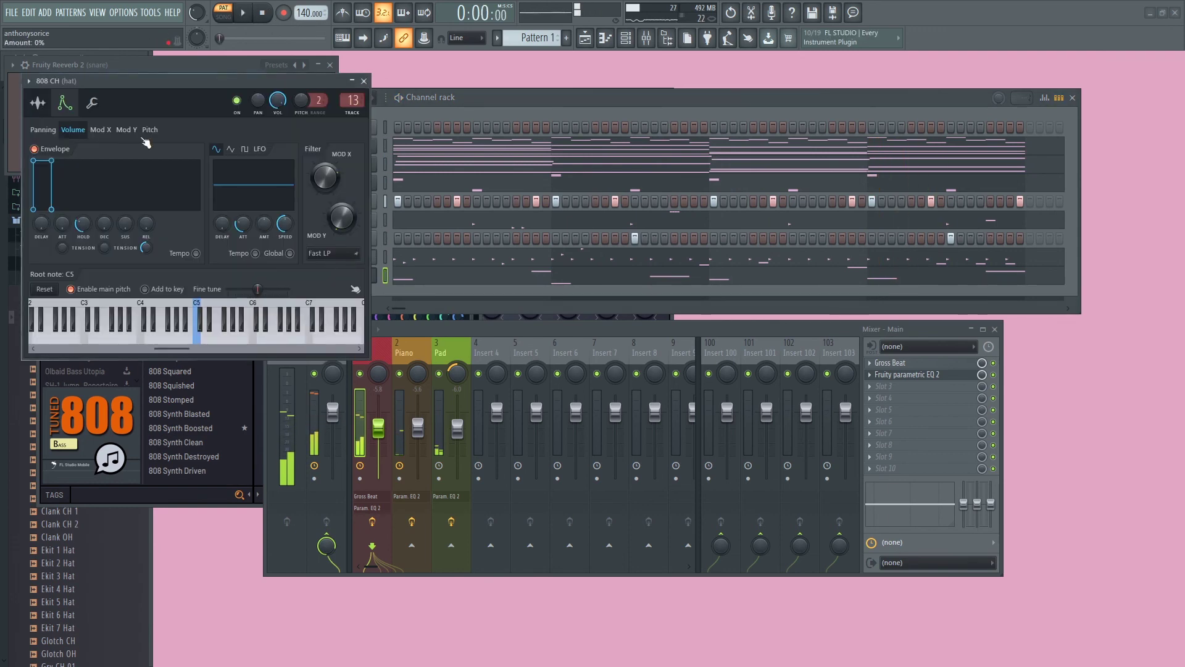
left_click(91, 103)
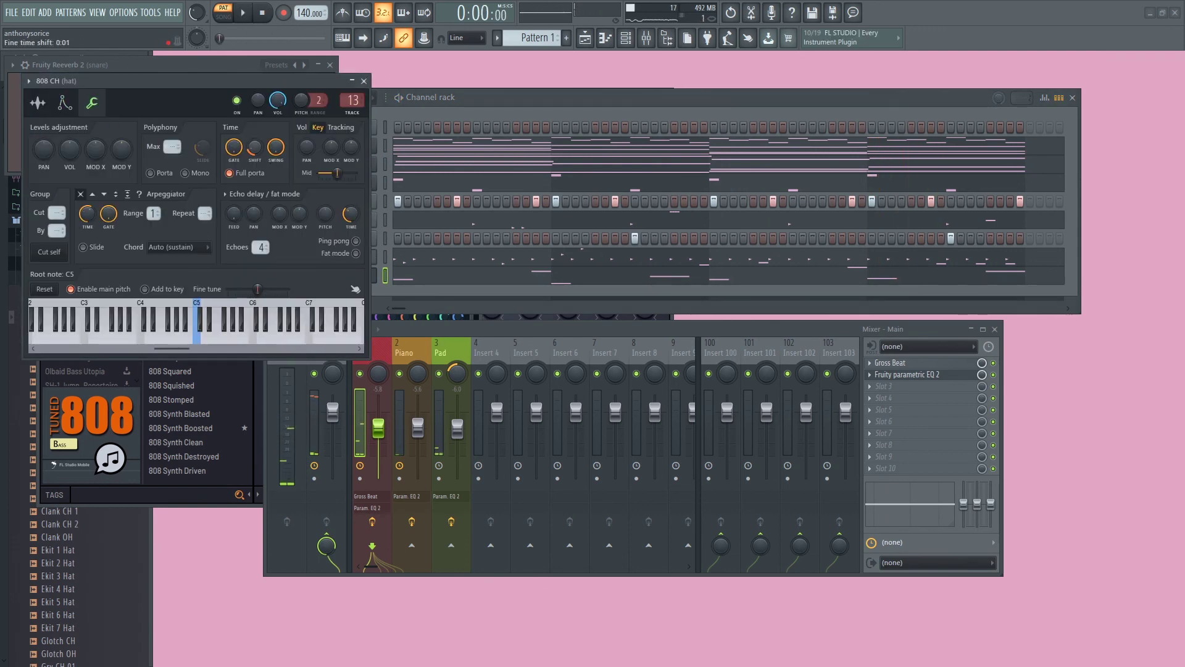
left_click(364, 81)
Delete the unused Sampler channel during playback and move the channel rack lower on the workspace.
key("space")
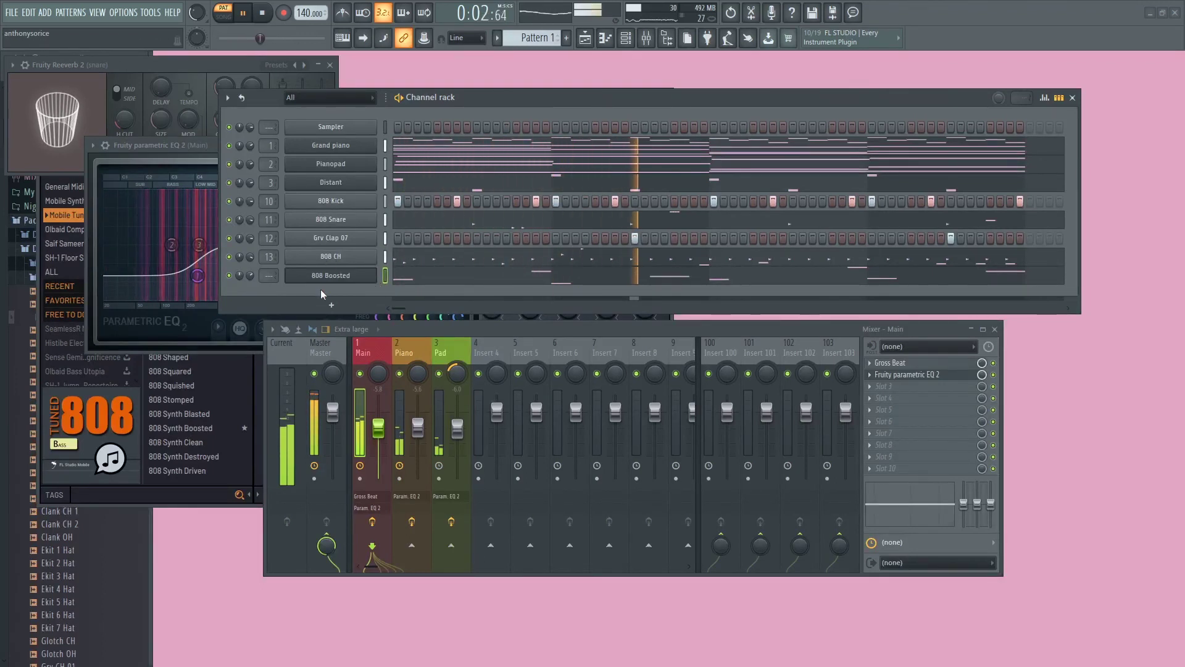
right_click(370, 126)
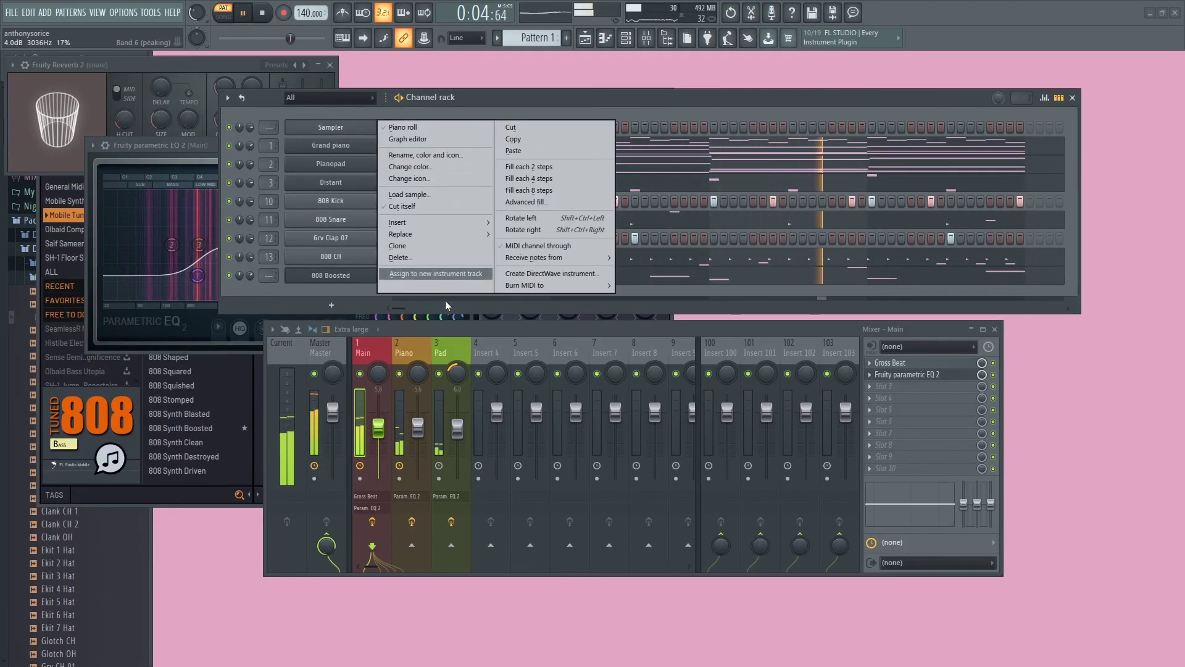
left_click(428, 254)
key("Return")
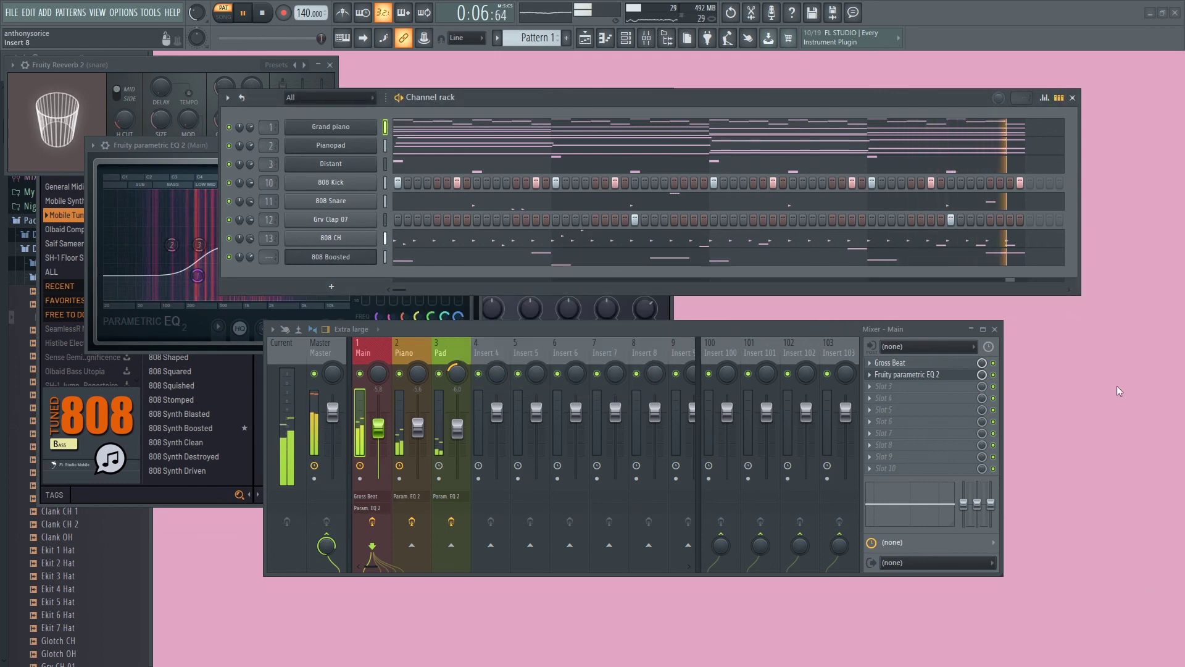
left_click_drag(672, 96, 663, 158)
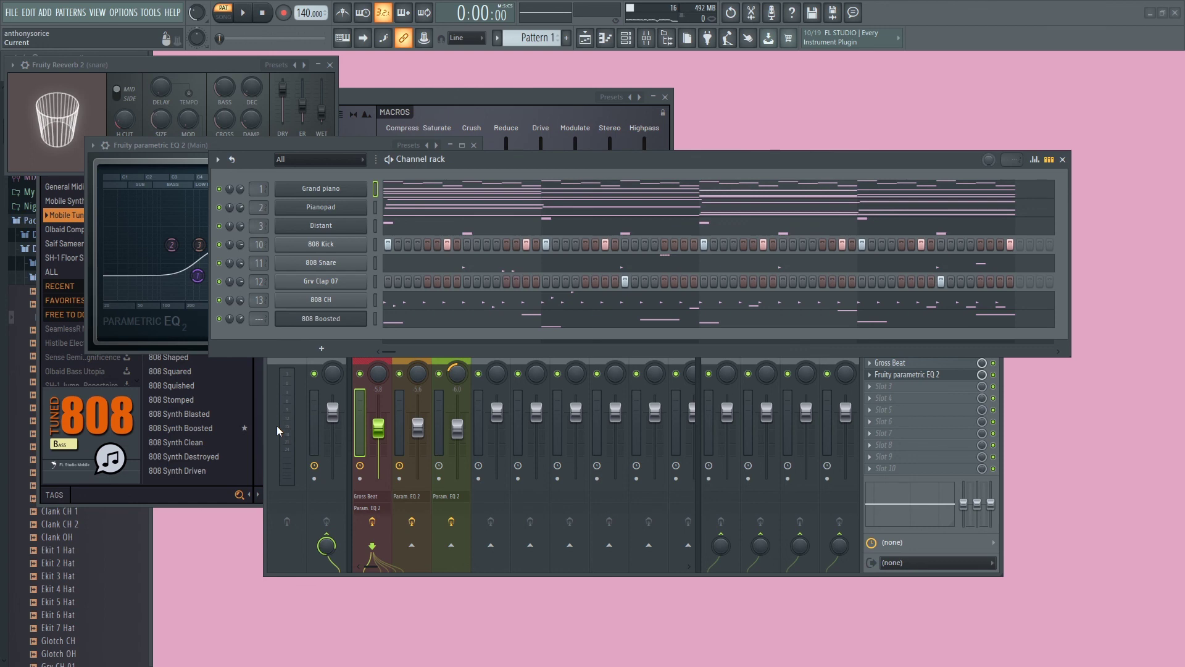
Look through Pattern 1's options, including Split by channel, and view the playlist before closing it.
left_click(534, 39)
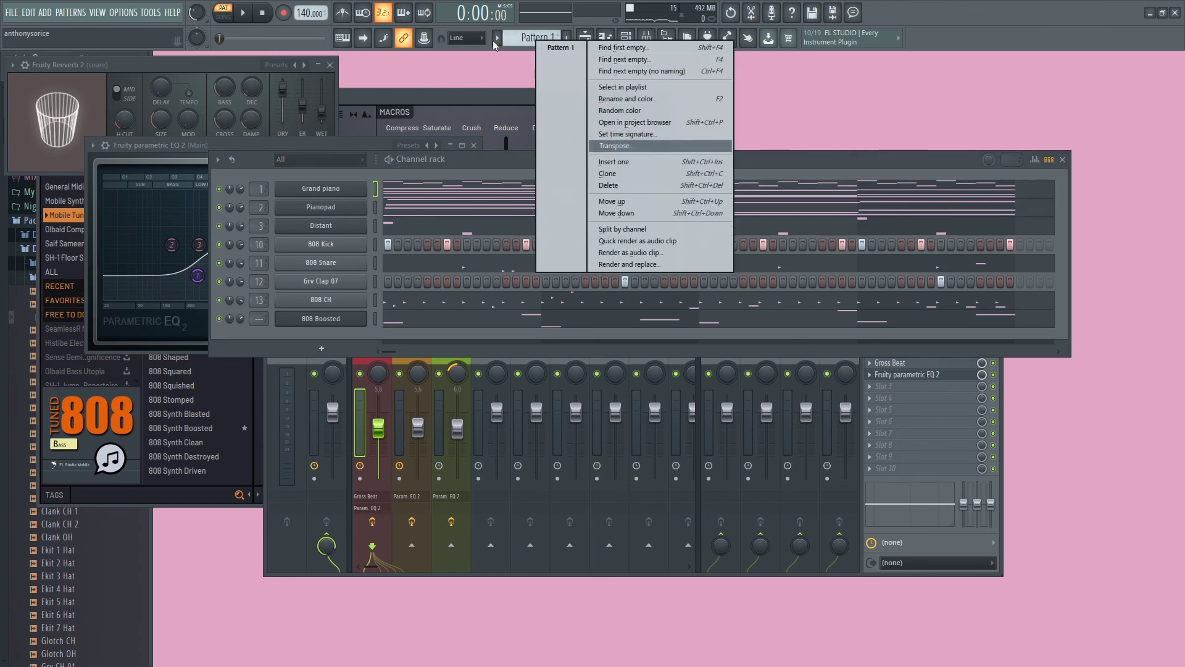
left_click(495, 43)
left_click(539, 37)
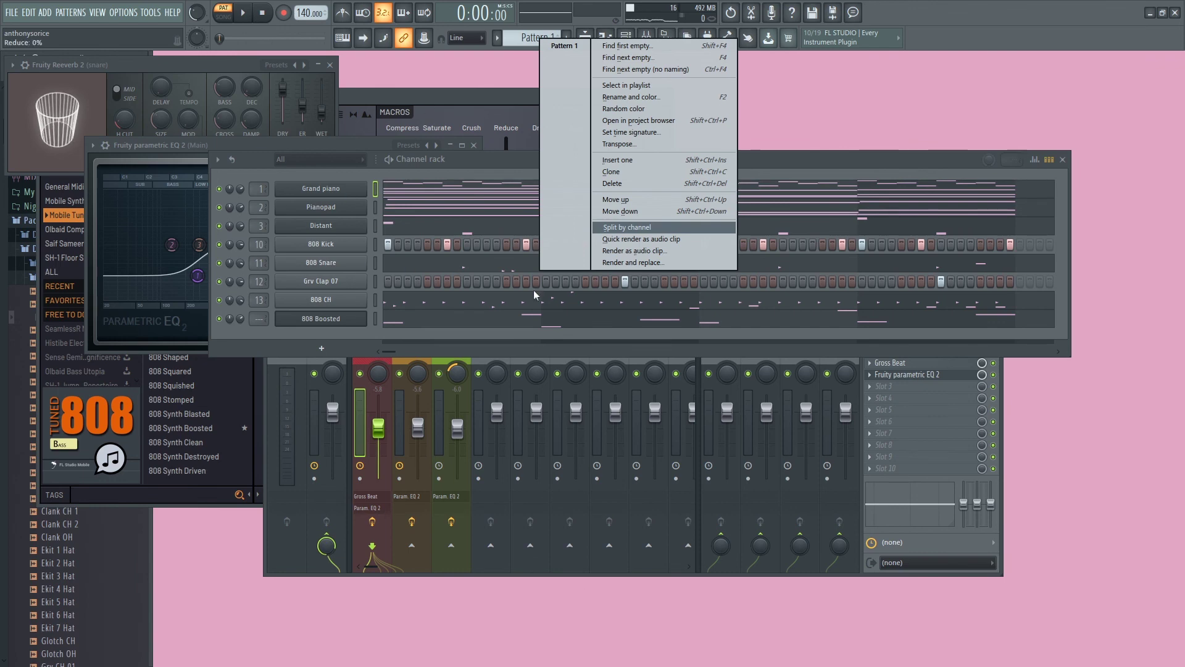
left_click(820, 164)
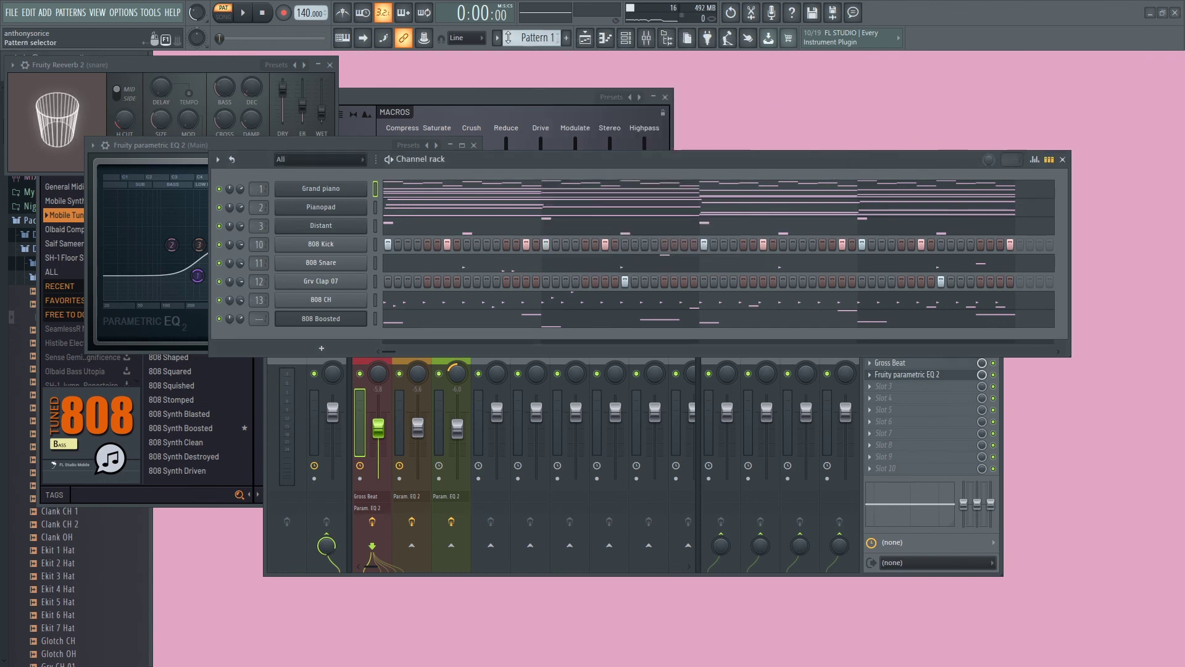
left_click(585, 38)
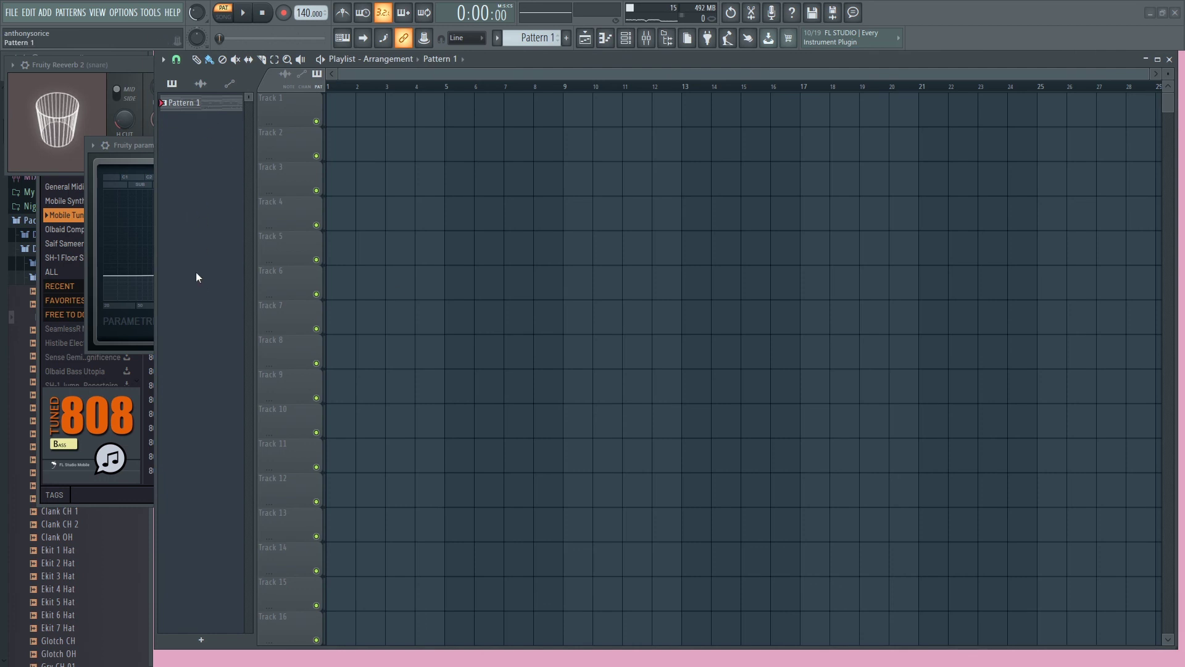
left_click(1169, 60)
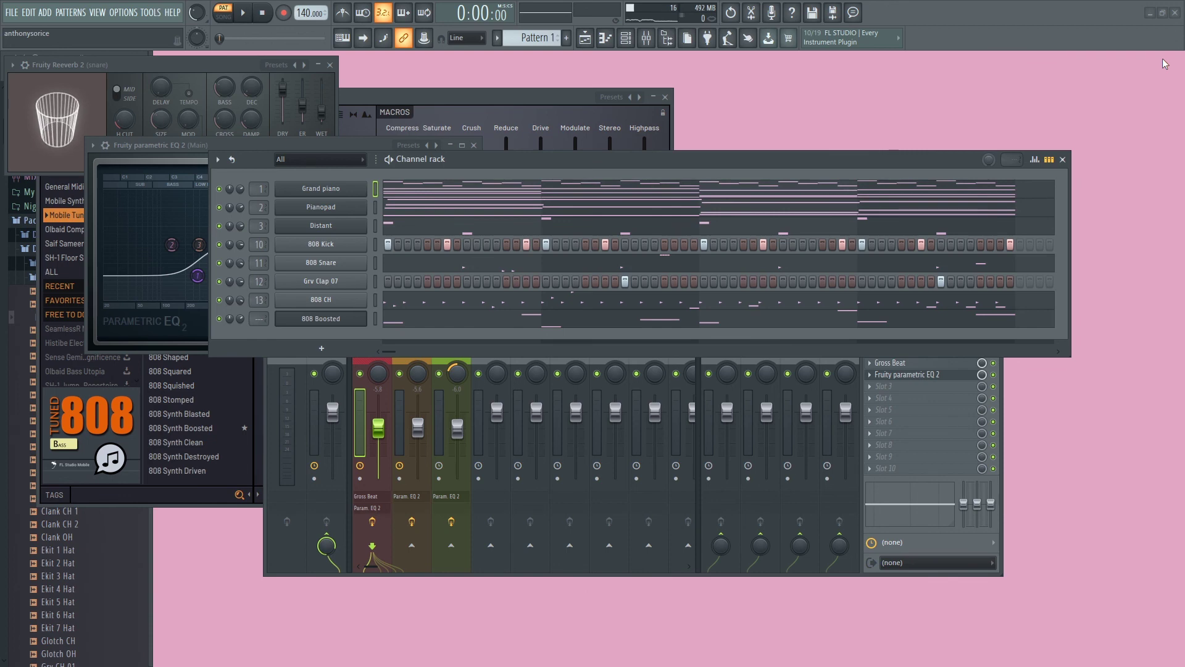
Play the finished pattern and switch to OBS Studio.
left_click(245, 12)
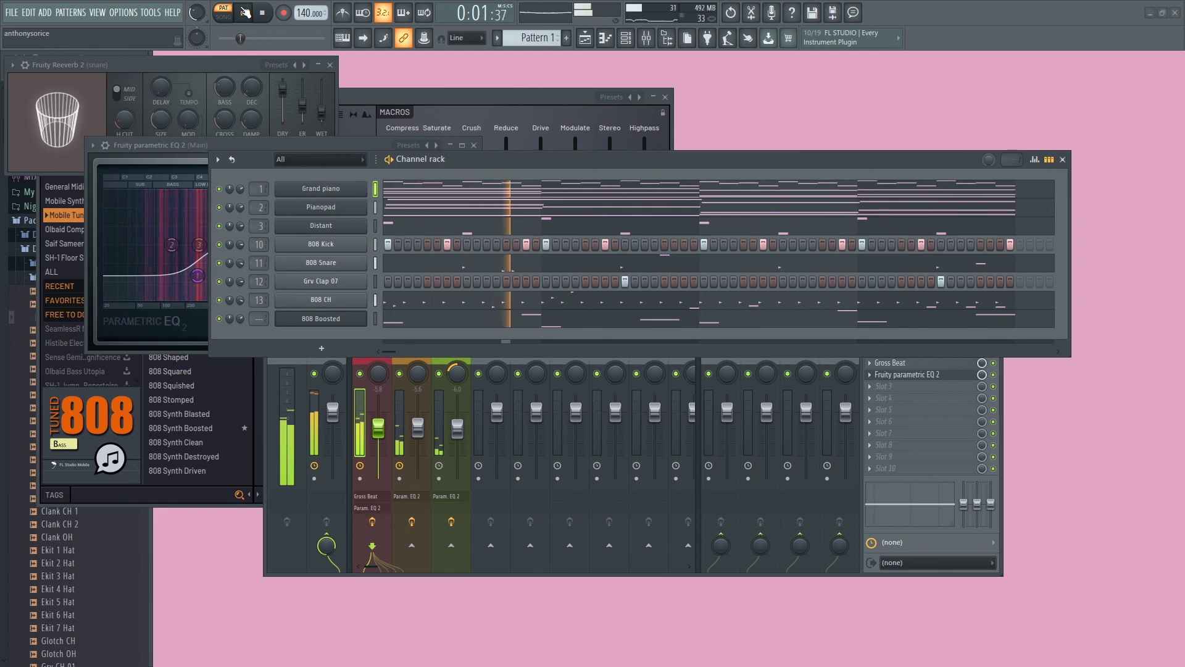
key("super")
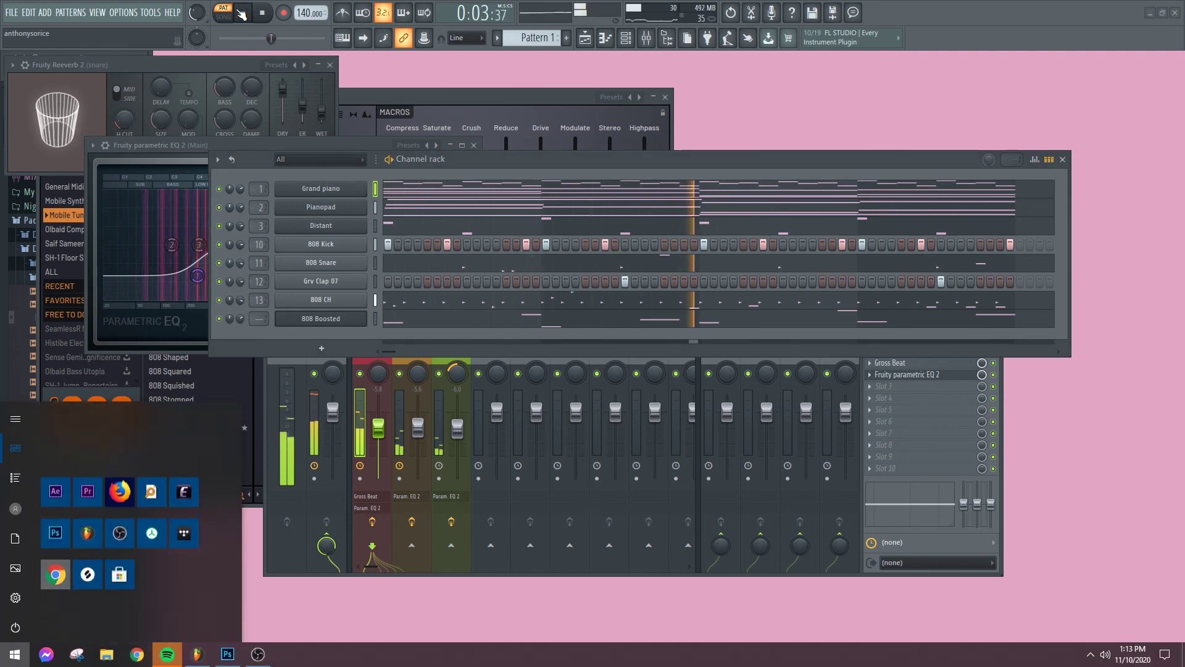
left_click(256, 655)
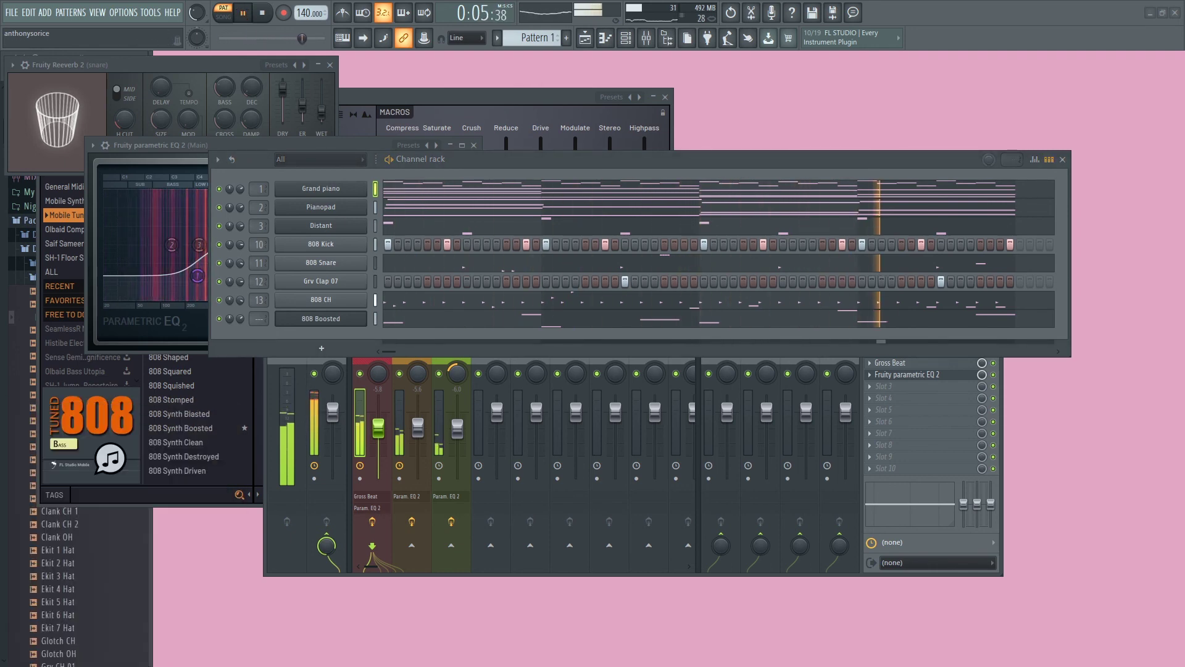